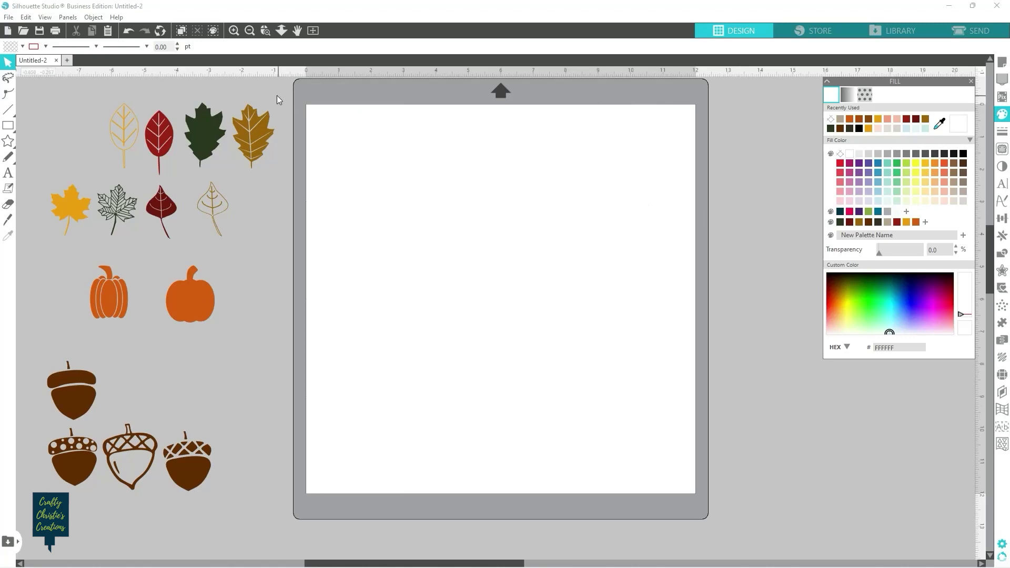
Step: Draw a rectangle on the upper part of the mat and set its width and height to 6 in
left_click(7, 126)
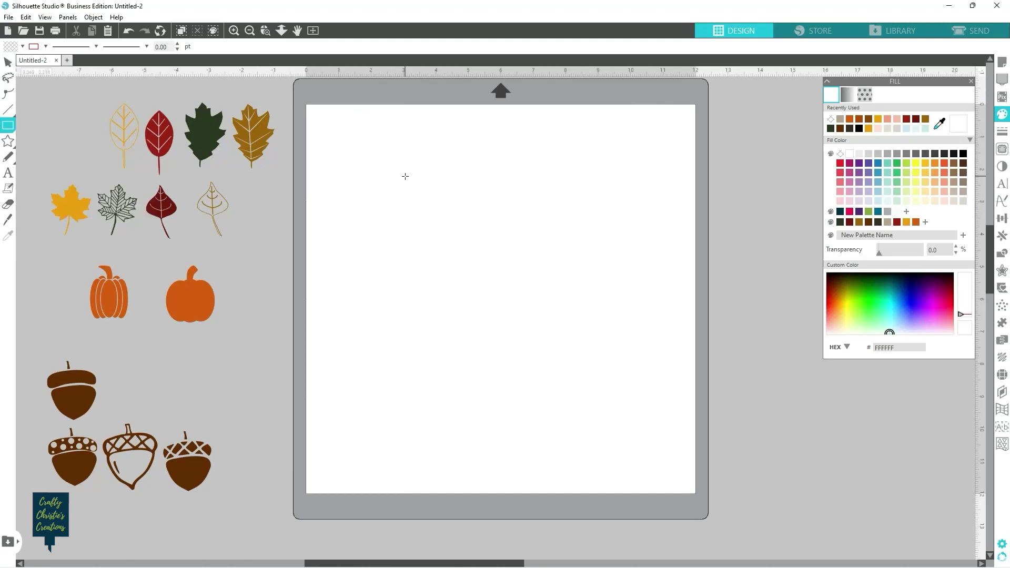
mouse_move(406, 177)
left_mouse_down()
mouse_move(499, 282)
mouse_move(488, 270)
mouse_move(510, 282)
mouse_move(468, 250)
mouse_move(507, 284)
mouse_move(482, 267)
mouse_move(490, 261)
left_mouse_up()
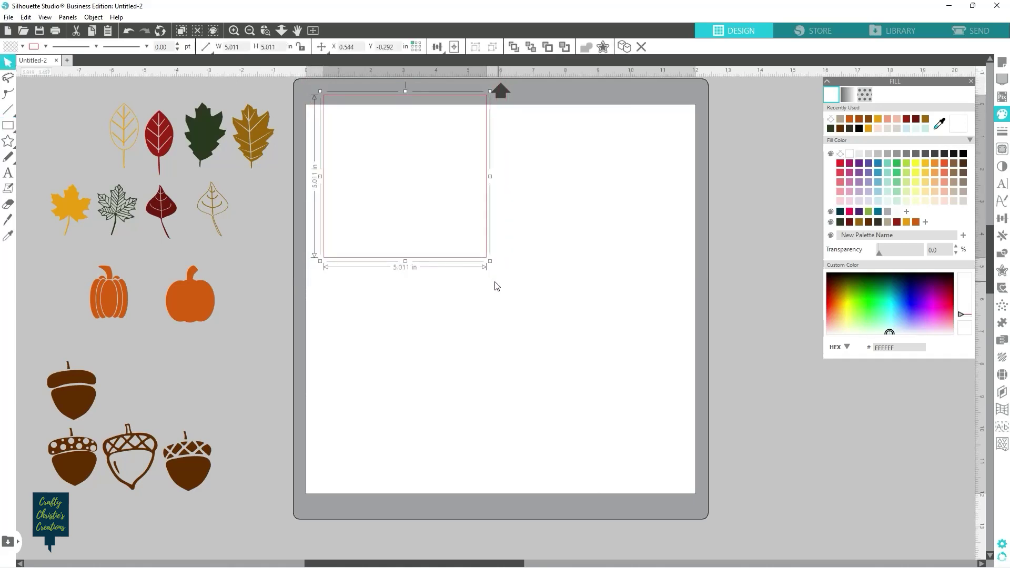
left_click(228, 49)
type("6")
key("Tab")
type("6")
key("Return")
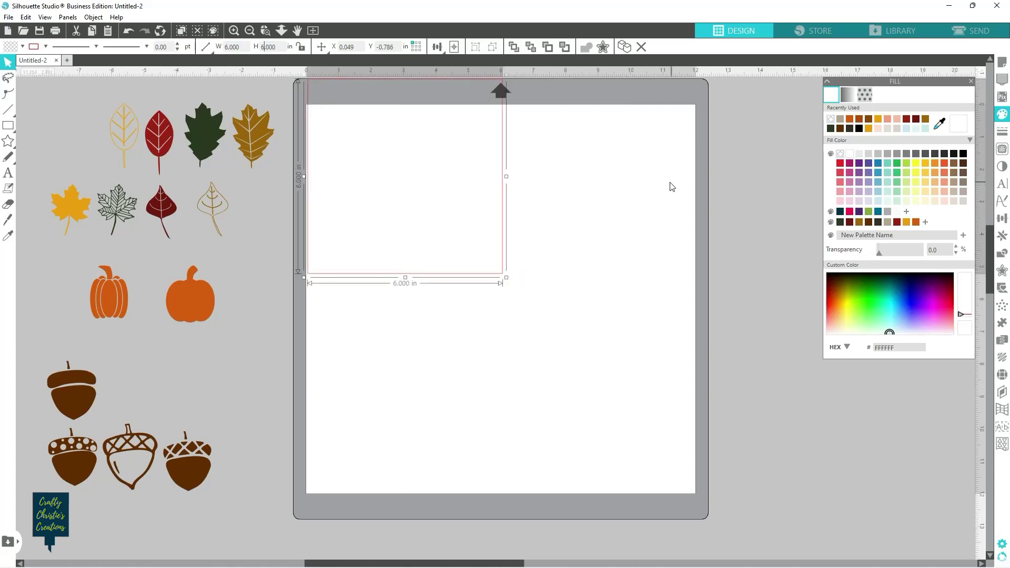
Step: Fill the square with tan, remove its outline colour and place it near the middle of the mat
left_click(888, 223)
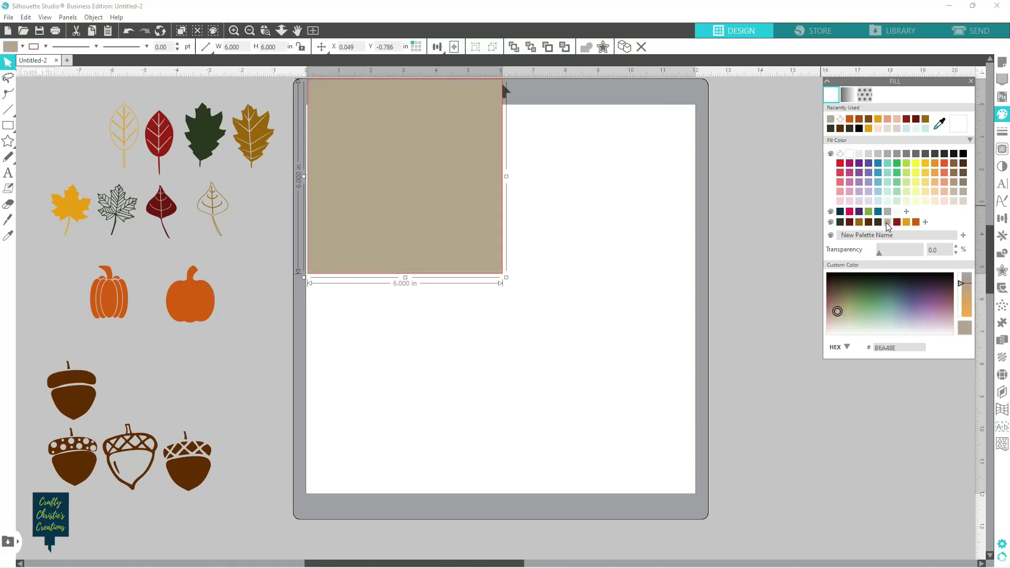
left_click(46, 46)
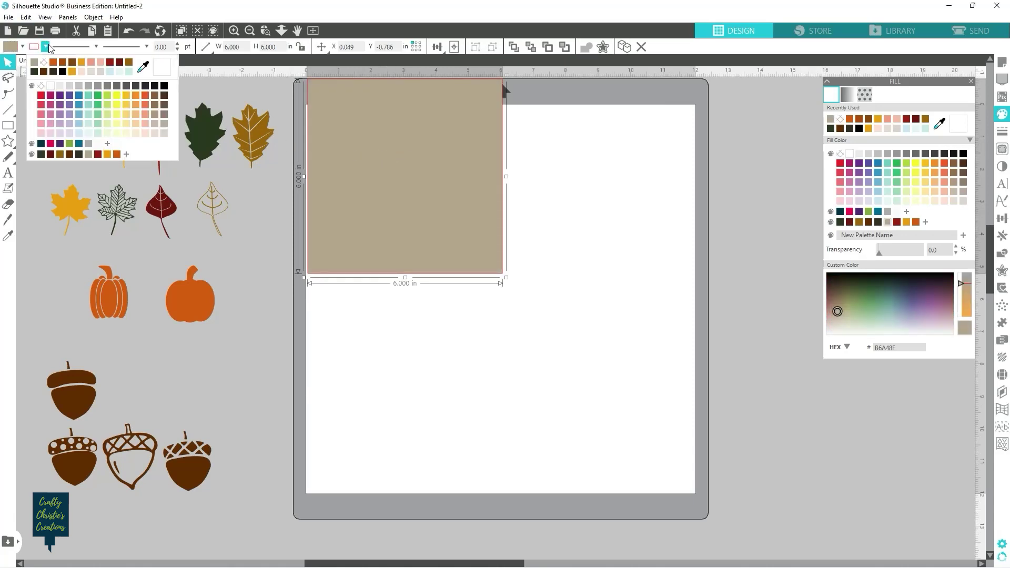
left_click(42, 64)
left_click_drag(388, 153, 505, 286)
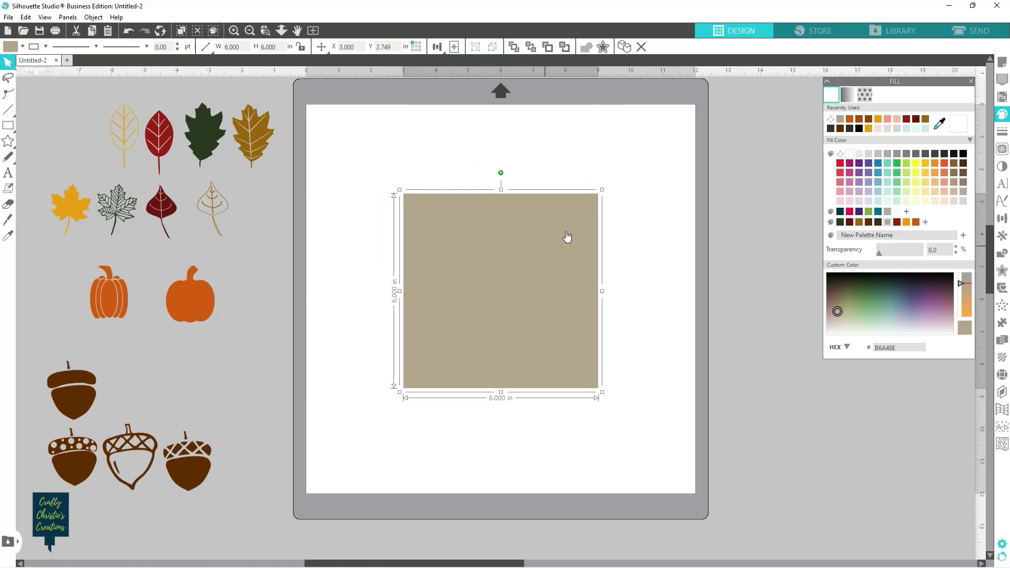
left_click(668, 254)
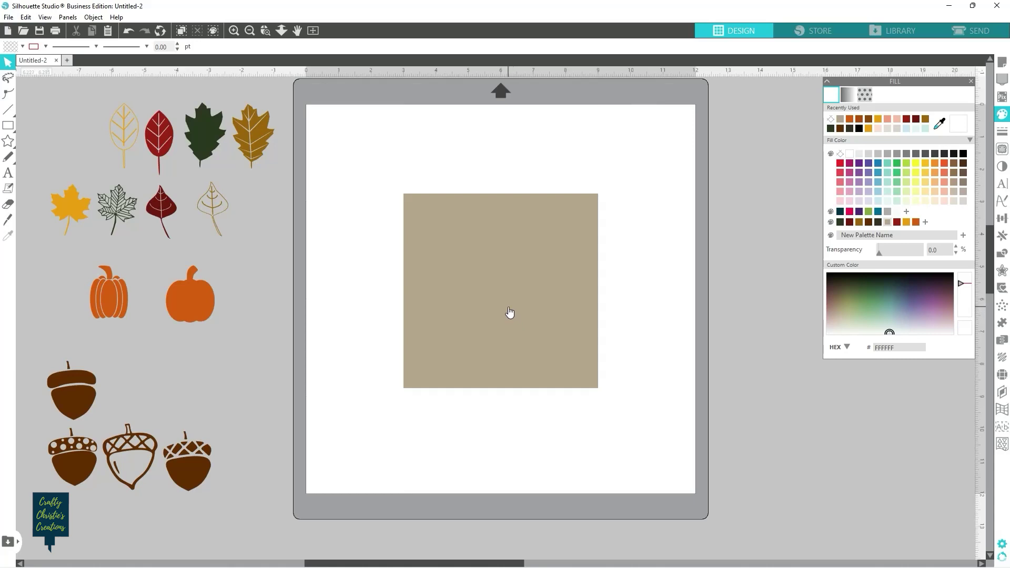
Step: Place the solid orange pumpkin so that it overlaps the square's left edge near the lower corner
left_click_drag(203, 300, 358, 345)
left_click(387, 339)
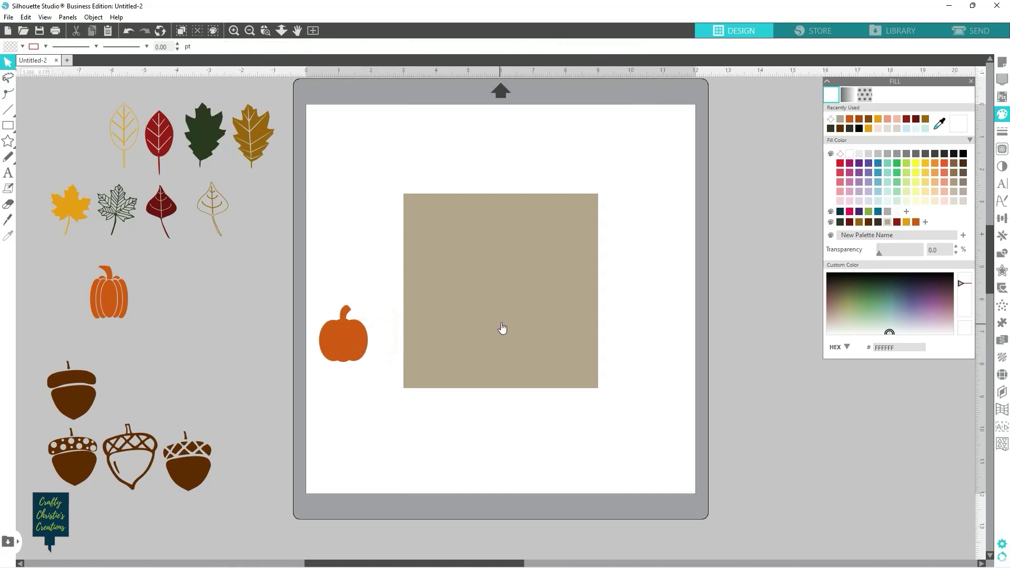
left_click(503, 327)
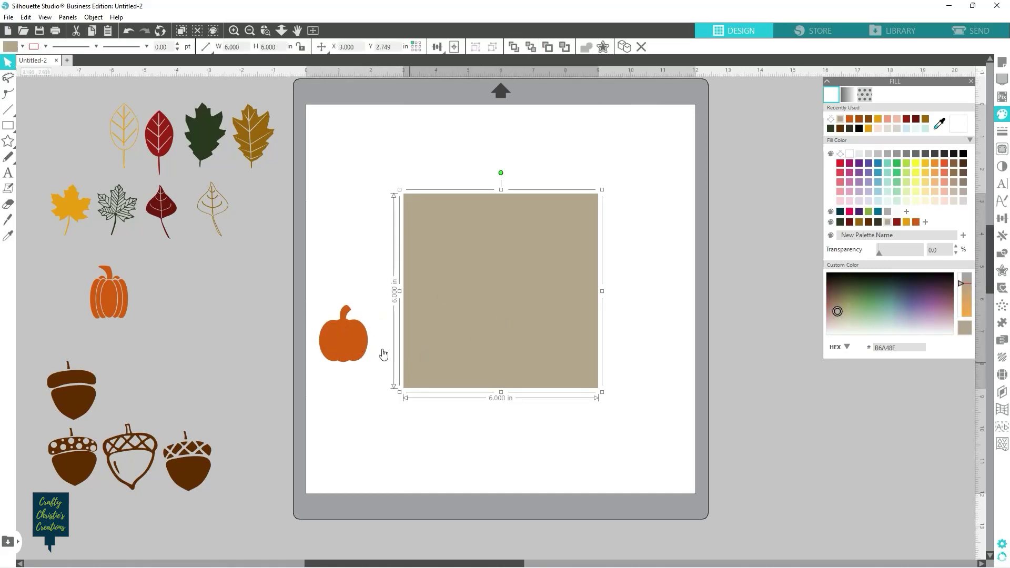
left_click(329, 383)
left_click_drag(339, 342, 399, 355)
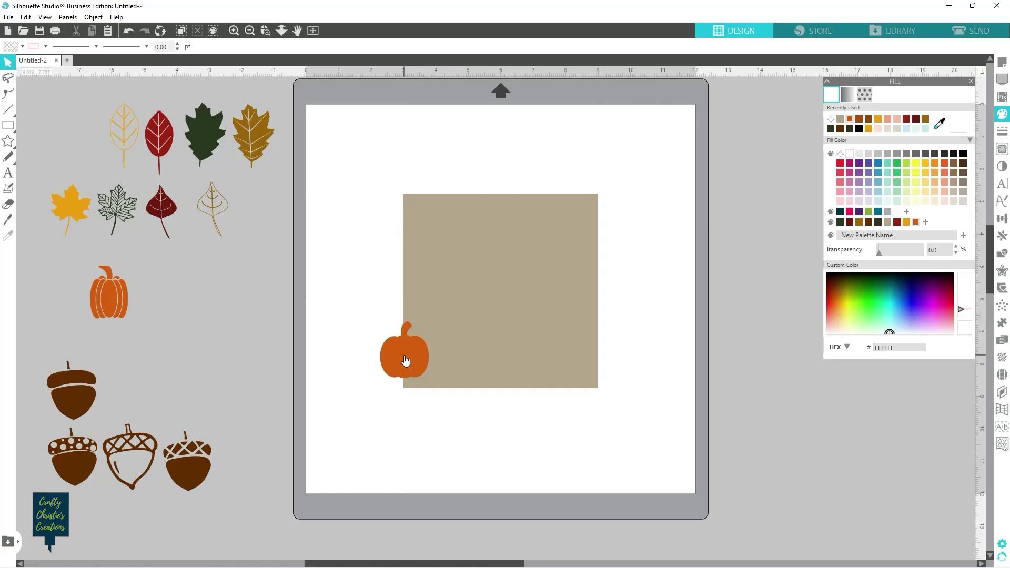
mouse_move(405, 360)
left_mouse_down()
mouse_move(408, 389)
mouse_move(401, 348)
left_mouse_up()
left_click(411, 392)
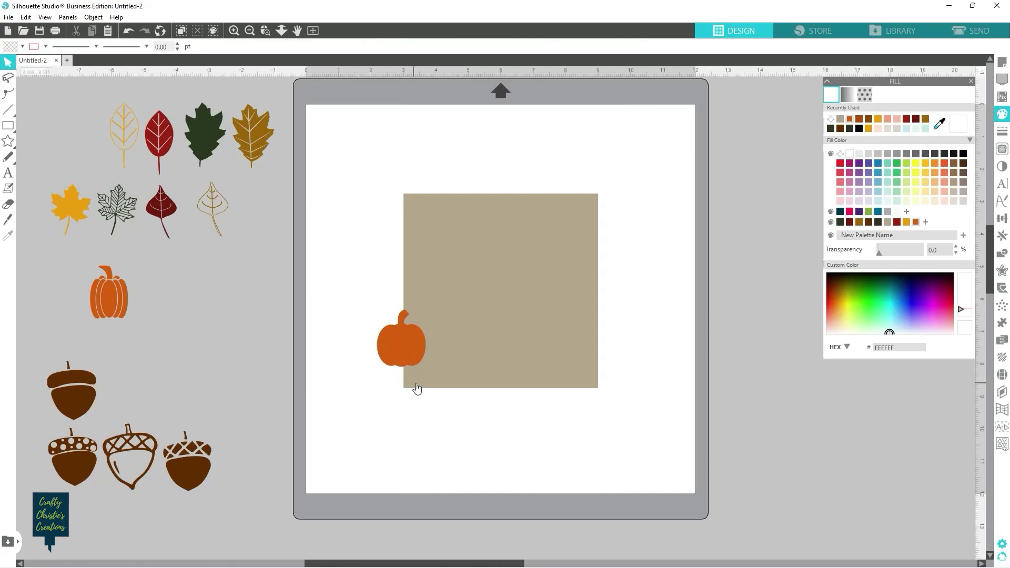
Step: Move the solid acorn with the lattice cap aside and shrink the pumpkin on the square's edge to about 1.14 by 1.34 in
left_click_drag(189, 463, 221, 416)
left_click(313, 343)
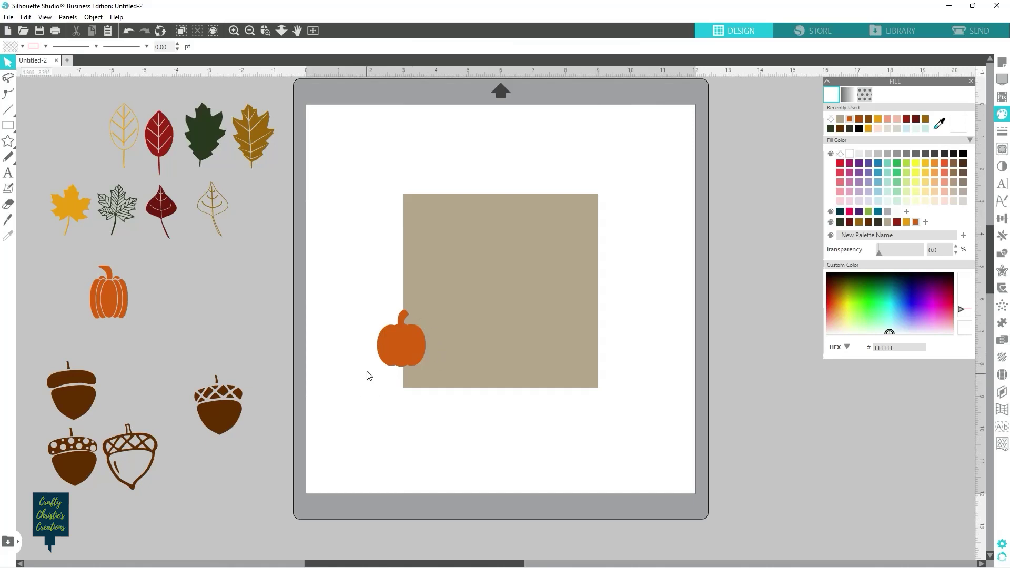
left_click(399, 343)
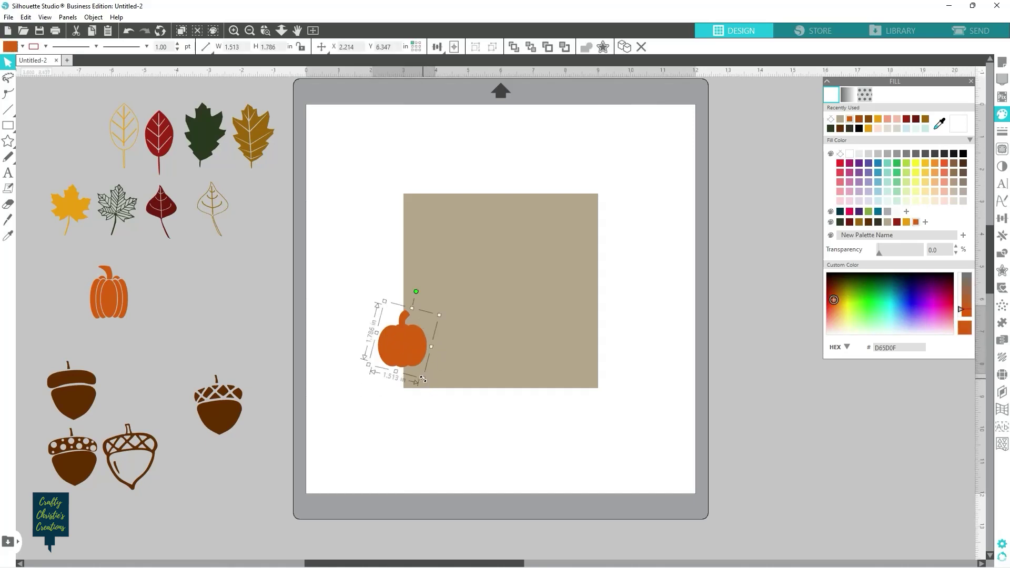
left_click_drag(423, 379, 416, 362)
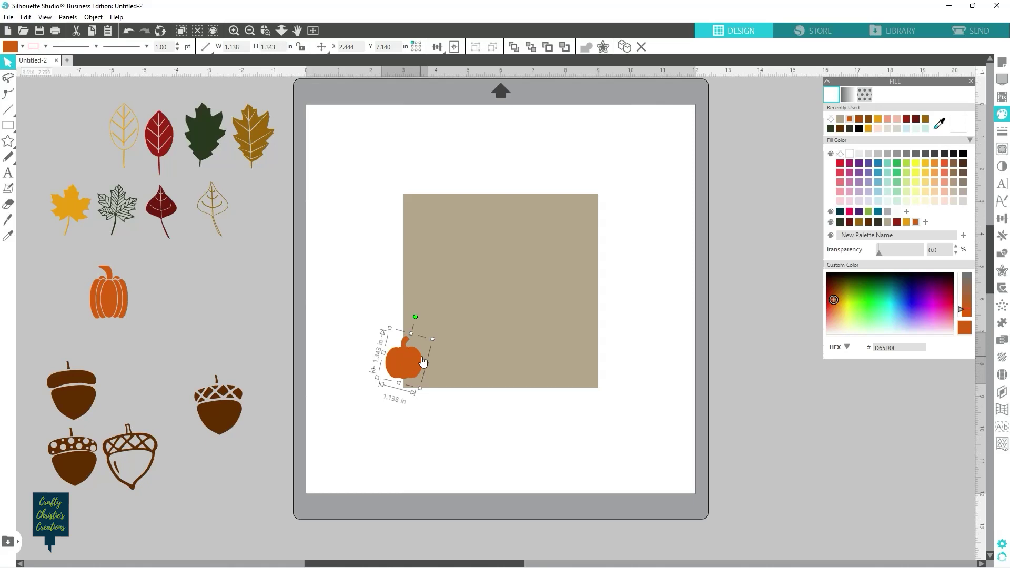
Step: Duplicate the pumpkin to its left, then move the original 6 in to the right onto the square's opposite edge
left_click(1001, 237)
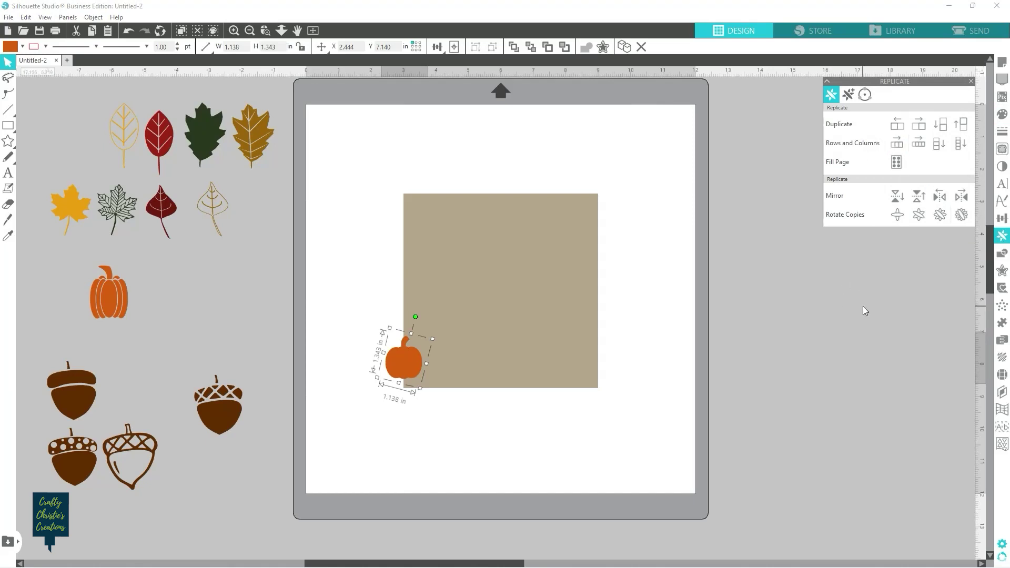
key("i")
key("ctrl+Left")
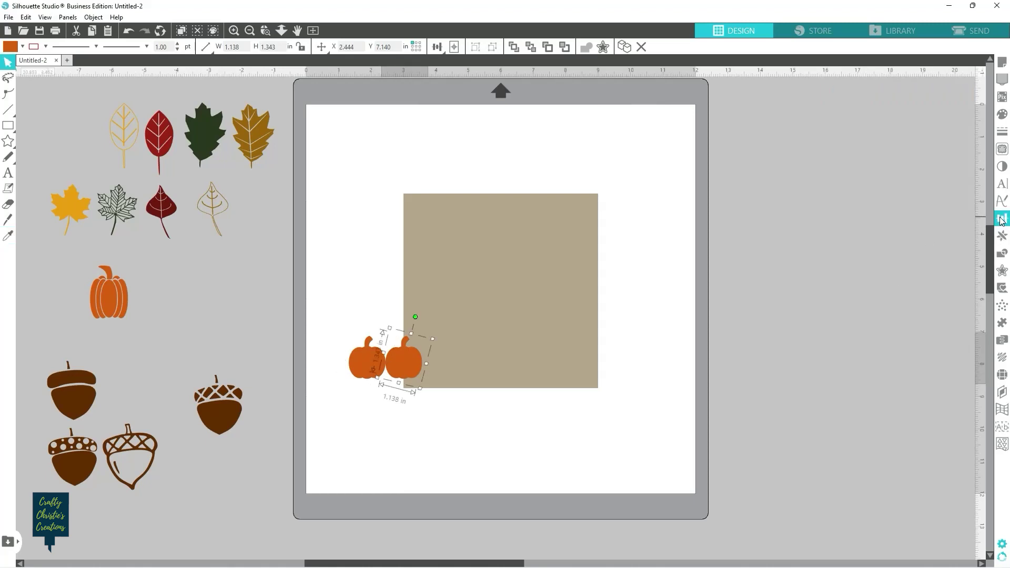
left_click(1002, 220)
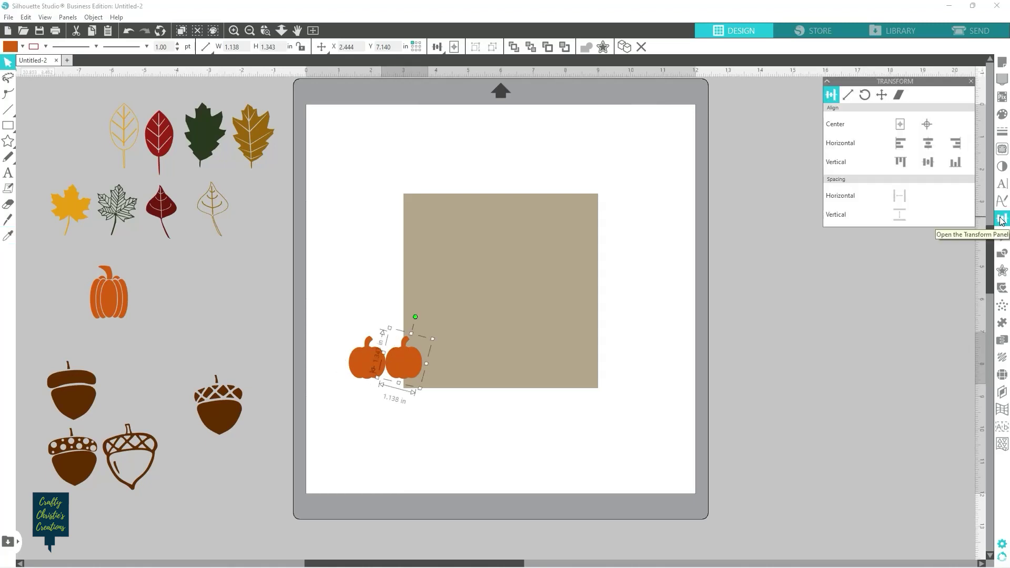
left_click(885, 94)
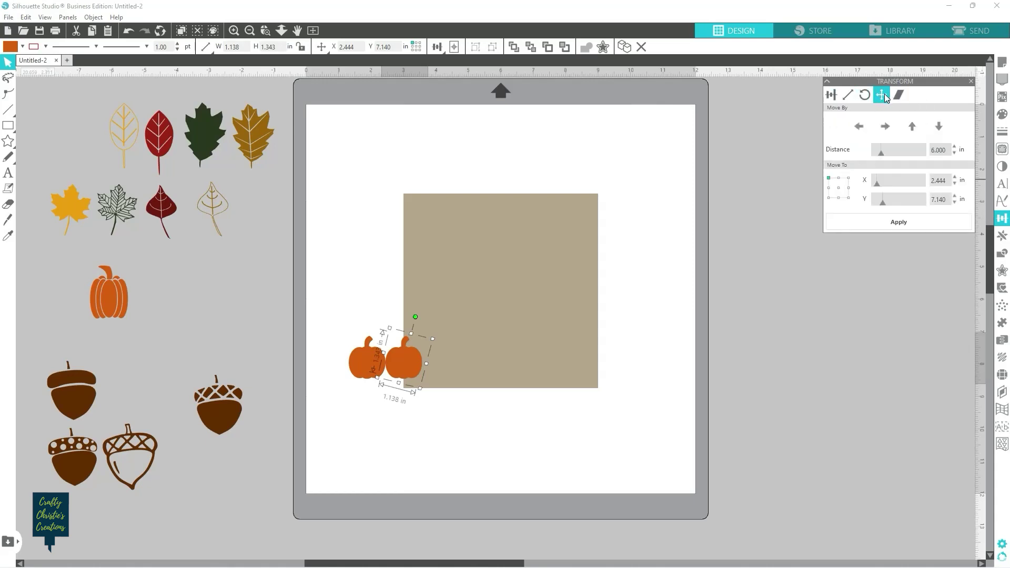
left_click(885, 129)
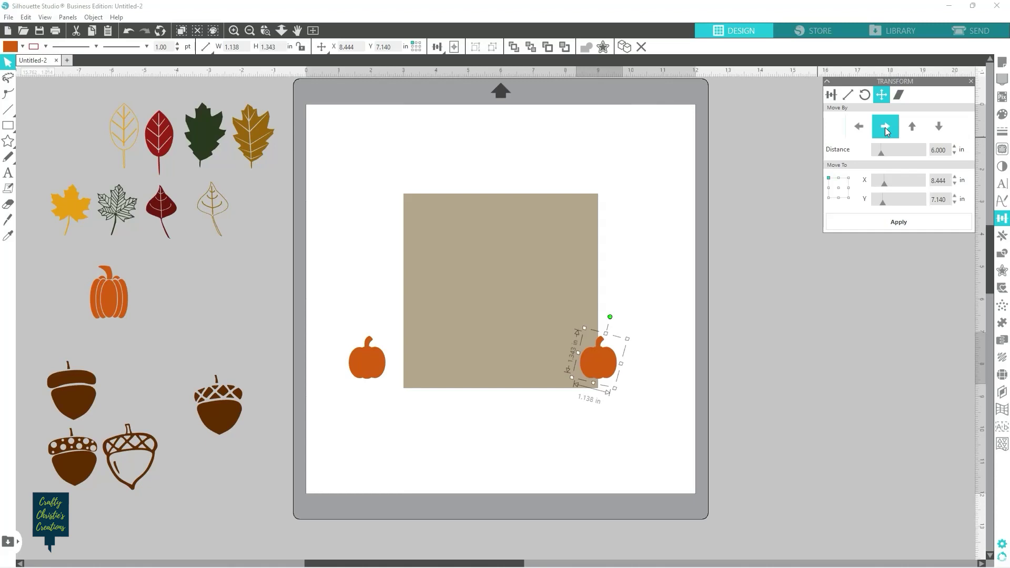
Step: Duplicate the left pumpkin to its right onto the square's left edge and park the spare one beside the mat
left_click(372, 361)
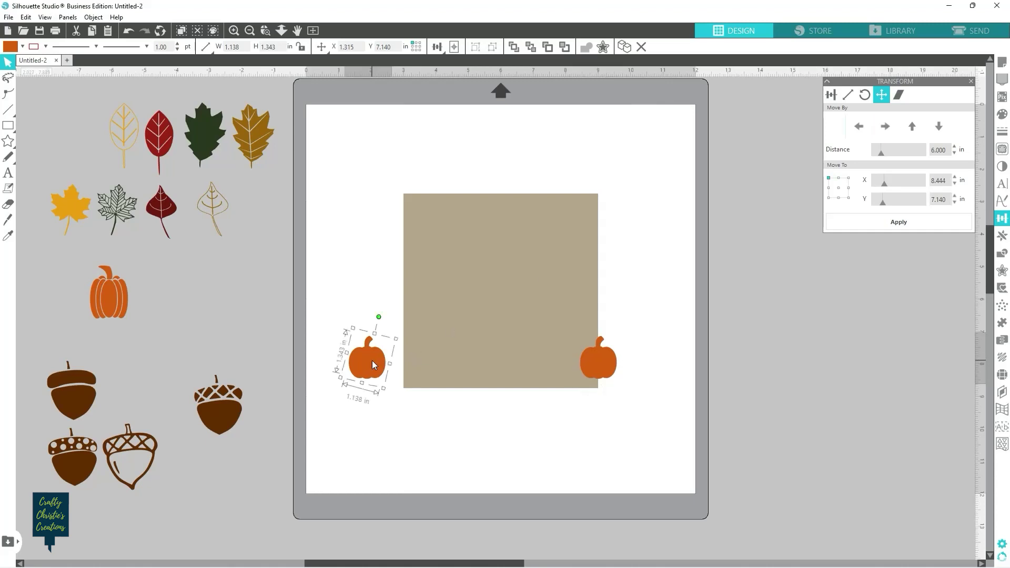
key("i")
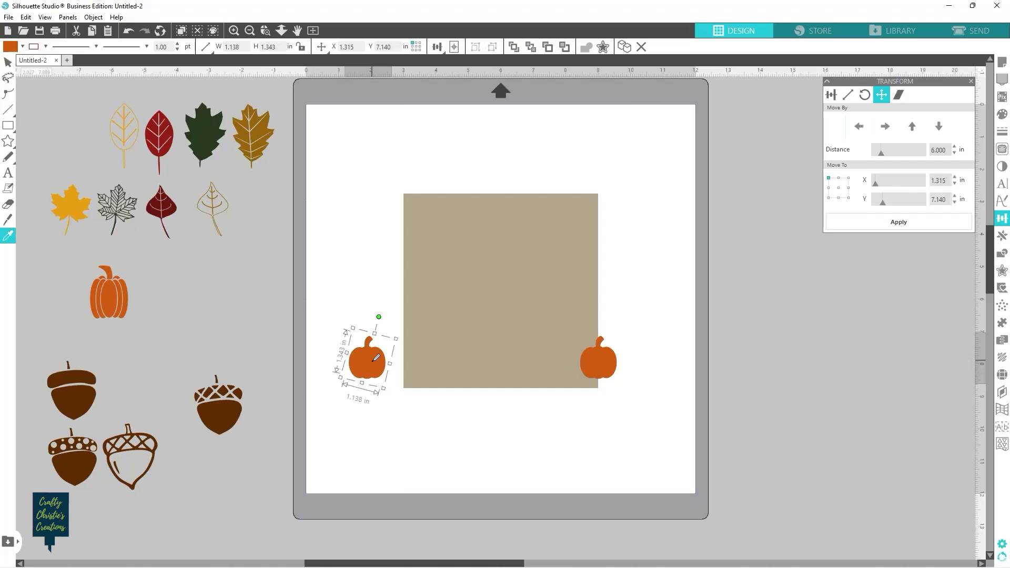
key("ctrl+d")
key("v")
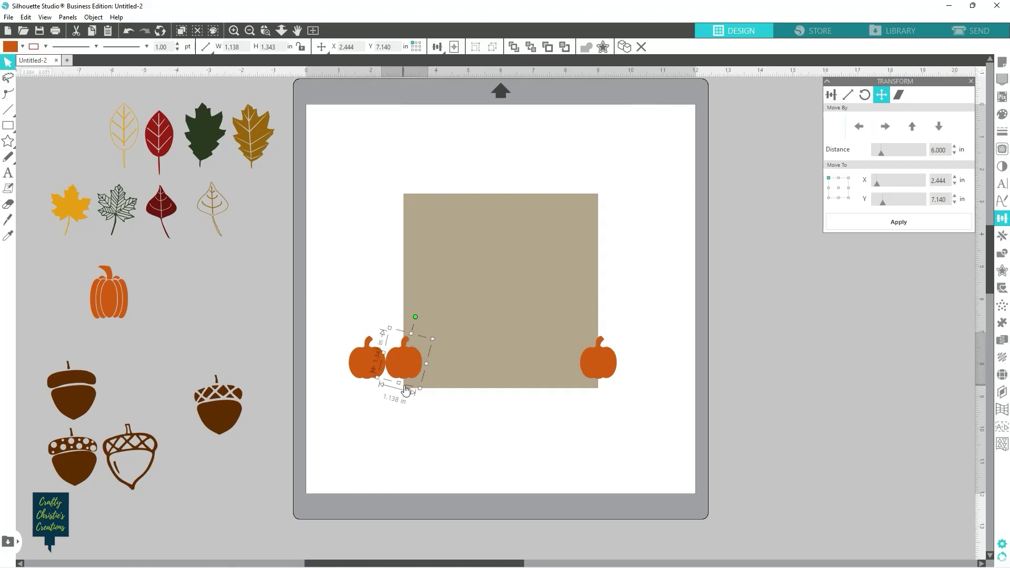
left_click(535, 438)
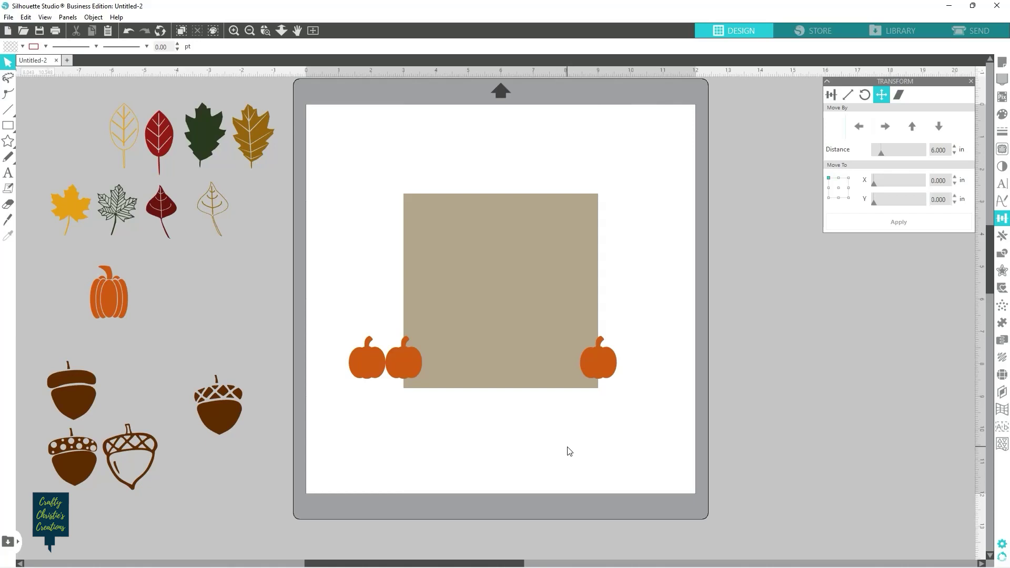
left_click_drag(364, 350, 203, 295)
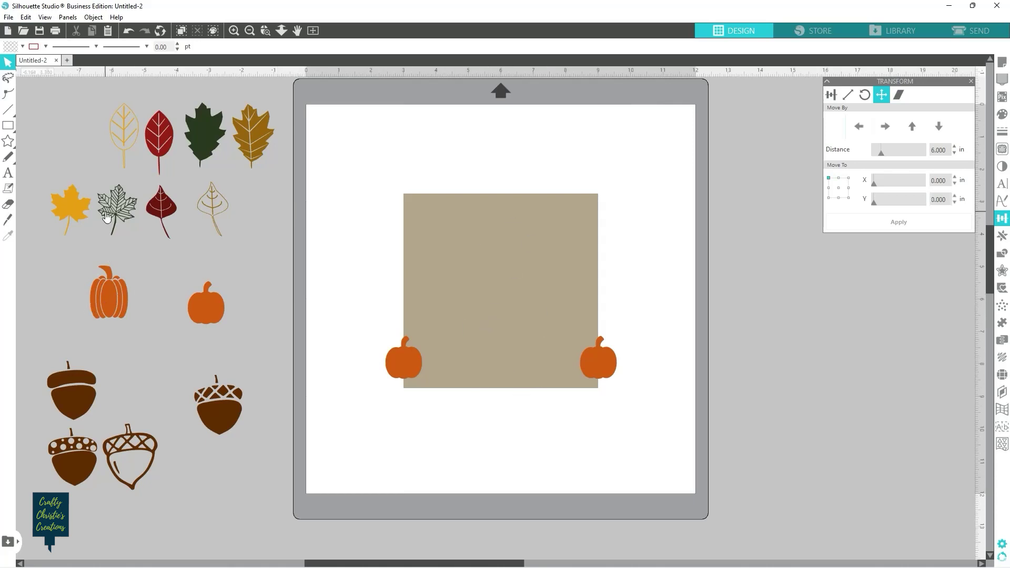
Step: Place the outlined maple leaf across the square's bottom edge beside the left pumpkin, rotated so its stem points up and right
left_click_drag(128, 211, 452, 388)
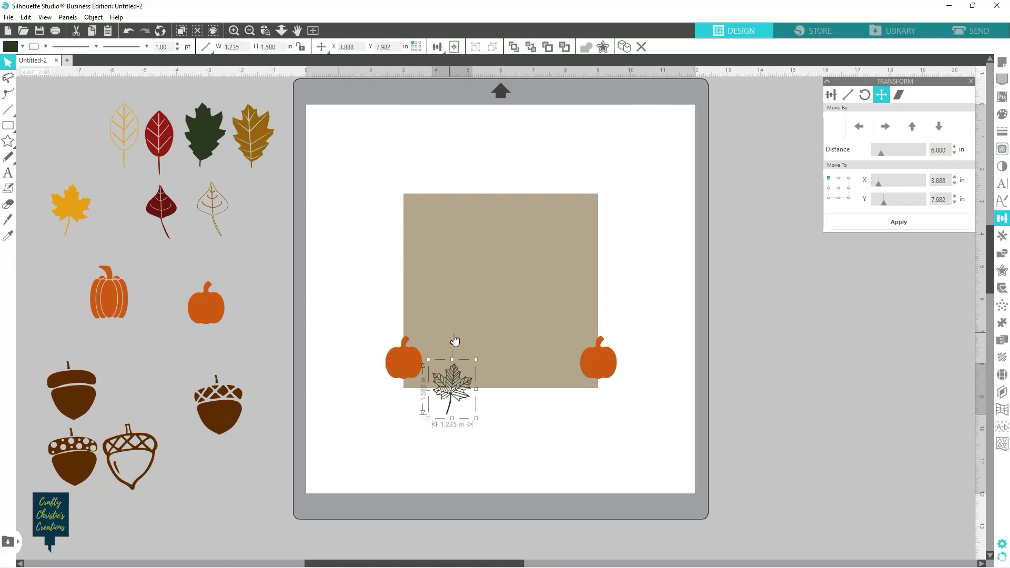
left_click_drag(451, 343, 421, 447)
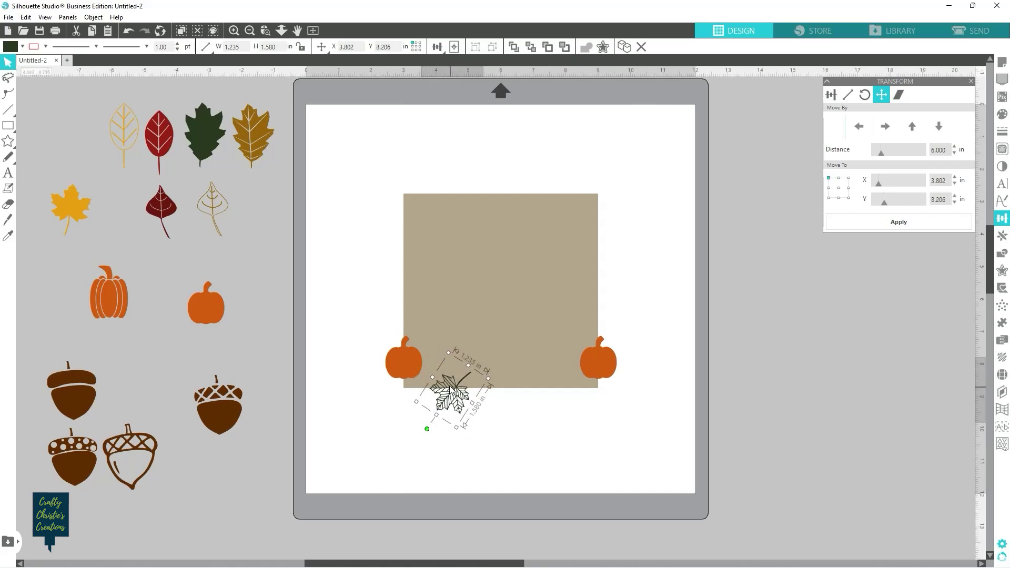
left_click_drag(449, 386, 448, 379)
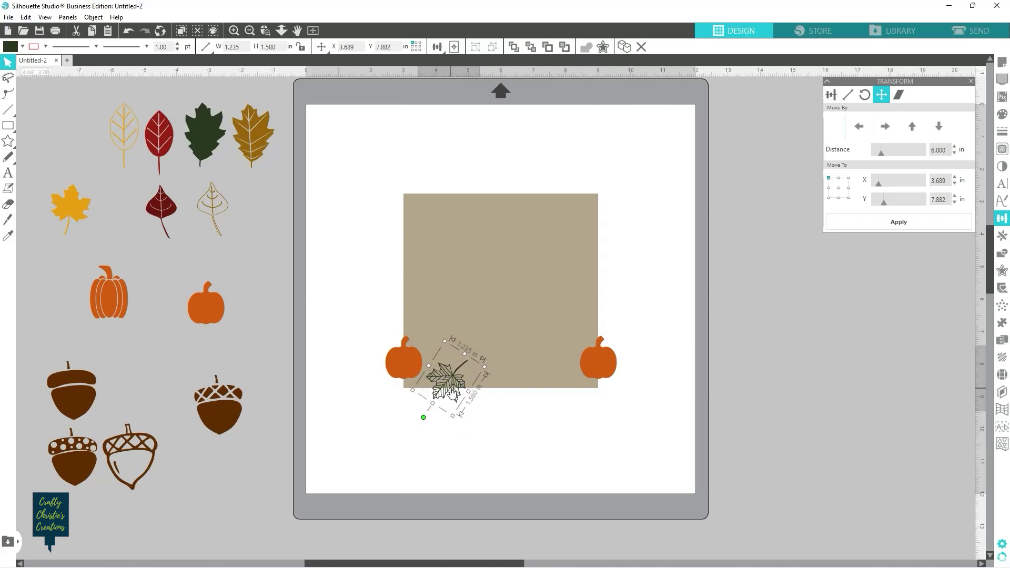
left_click_drag(453, 393, 457, 393)
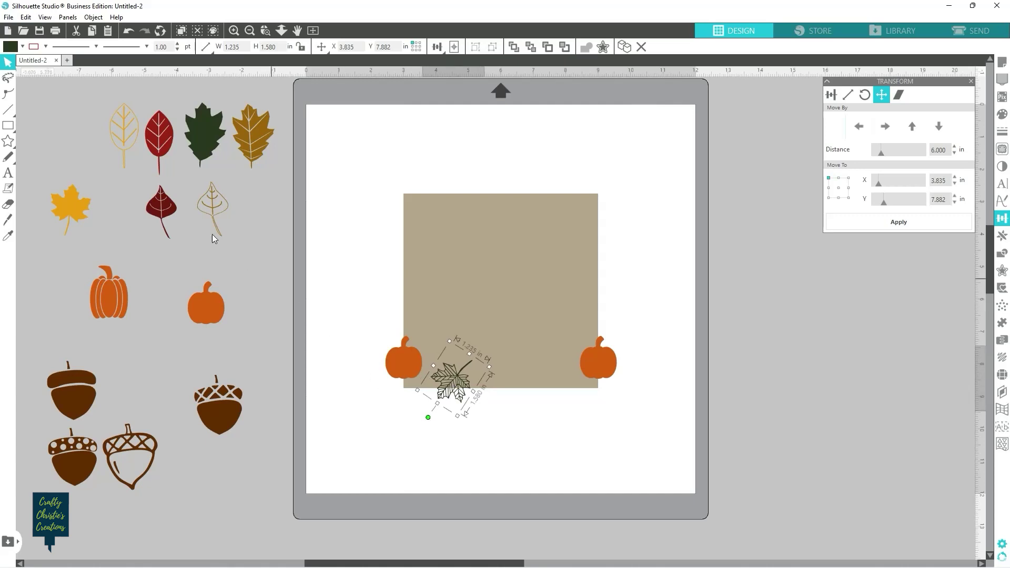
Step: Move the plain acorn aside and place the gold oak leaf, tilted slightly left, across the square's bottom edge
left_click_drag(84, 386, 268, 452)
left_click_drag(261, 157, 534, 403)
mouse_move(527, 328)
left_mouse_down()
mouse_move(502, 323)
mouse_move(512, 330)
left_mouse_up()
left_click(831, 95)
left_click(865, 95)
left_click(882, 95)
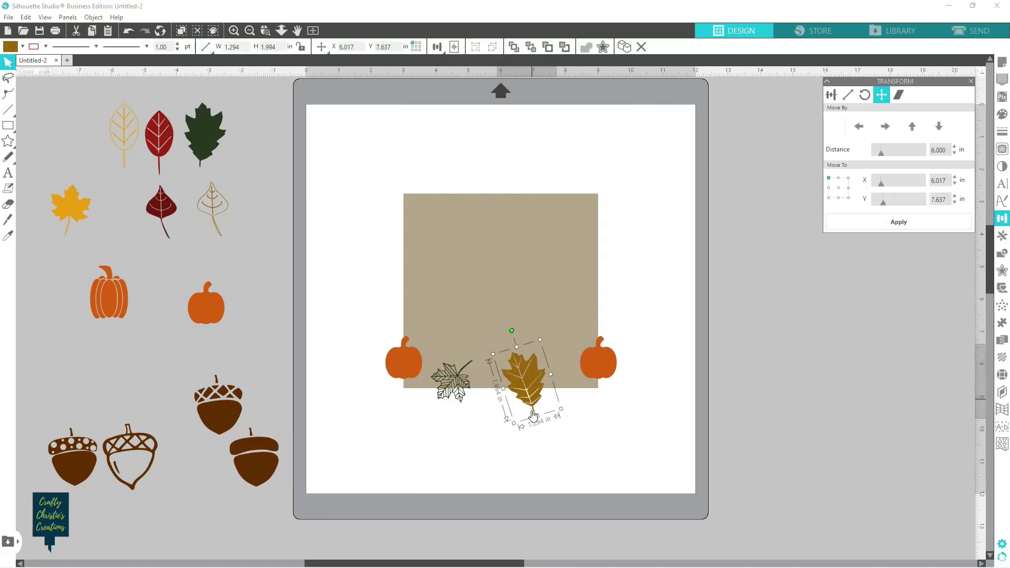
left_click_drag(531, 387, 523, 387)
left_click(351, 304)
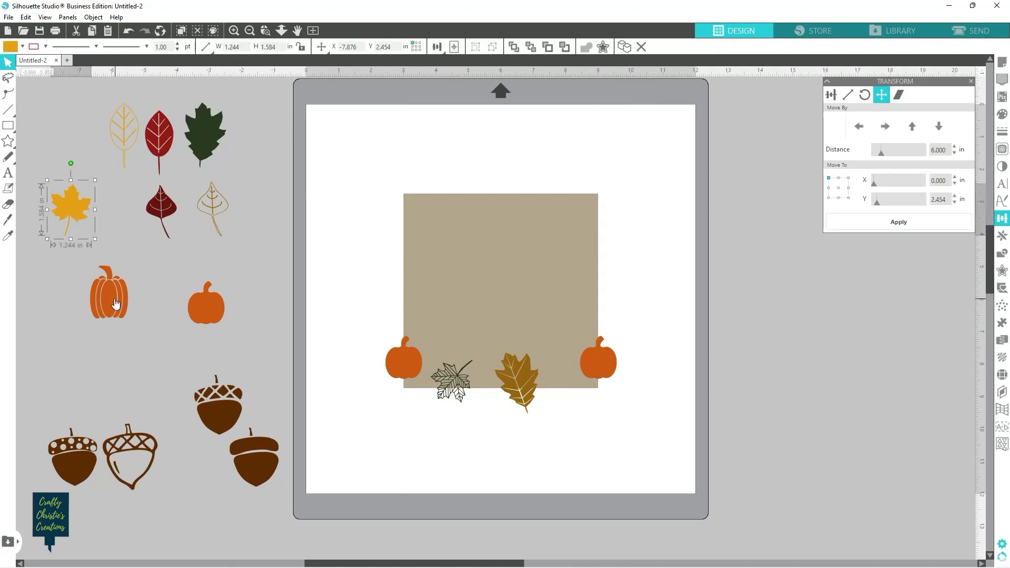
Step: Place the plain acorn, about 0.52 in wide, beside the right pumpkin and shrink the oak leaf next to it to about 1.06 in wide
left_click_drag(254, 458, 611, 454)
left_click_drag(647, 484, 605, 443)
left_click_drag(597, 441, 569, 395)
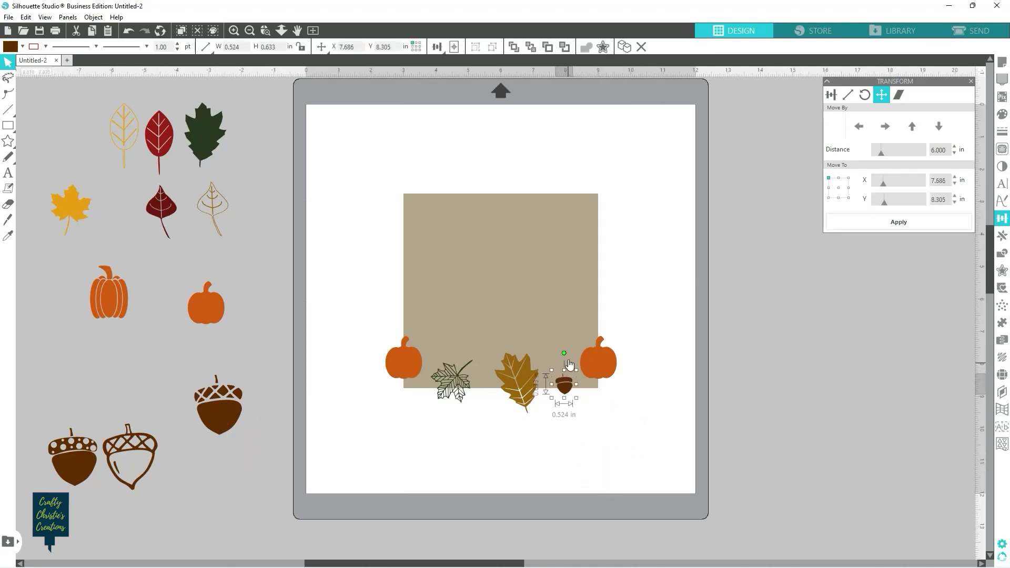
left_click_drag(500, 383, 532, 380)
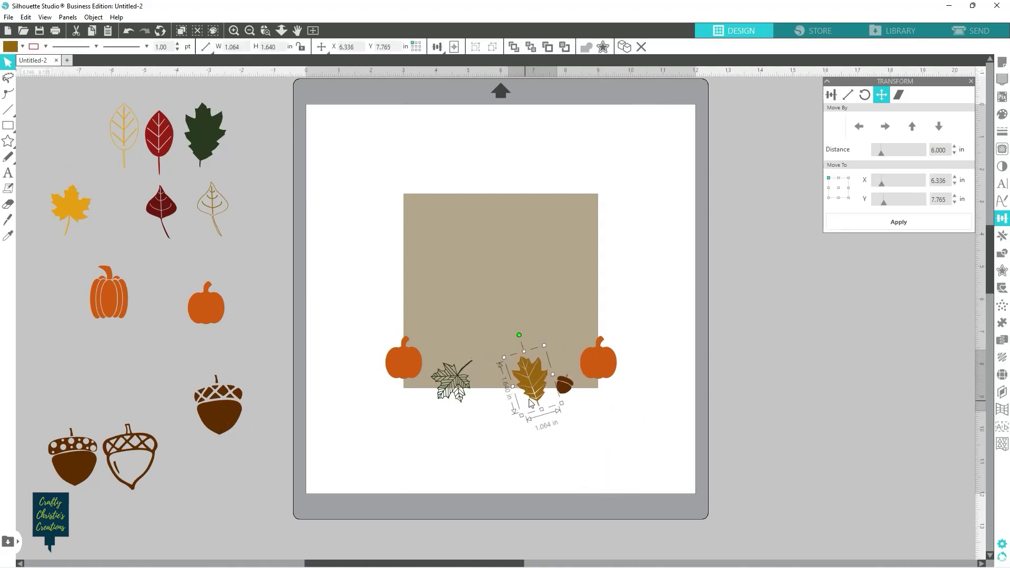
Step: Place the dotted-cap acorn, shrunk to about 0.82 by 0.97 in, between the maple and oak leaves on the square's bottom edge
left_click_drag(93, 447, 521, 381)
left_click_drag(526, 415, 510, 406)
left_click_drag(492, 351, 487, 352)
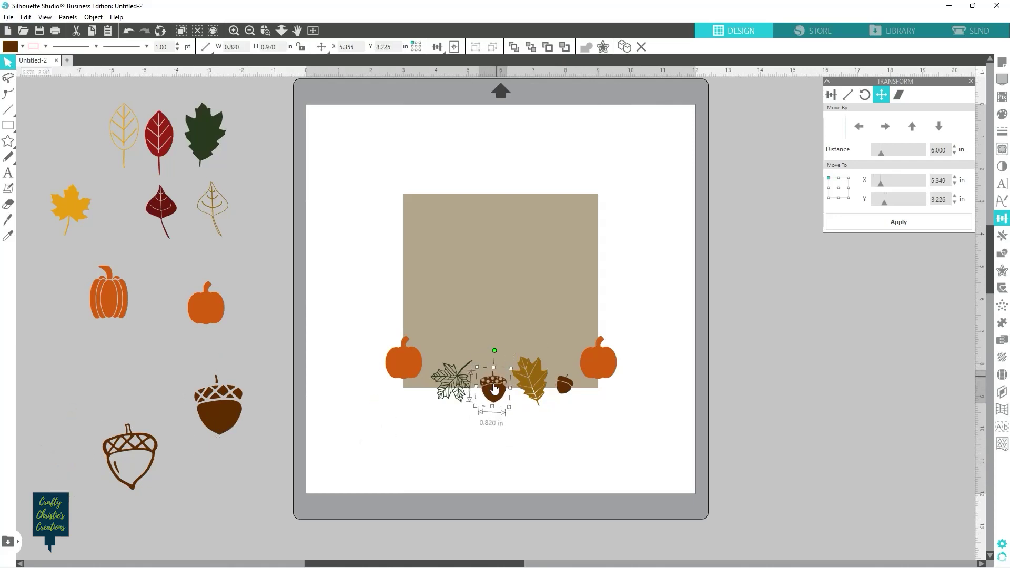
left_click(598, 440)
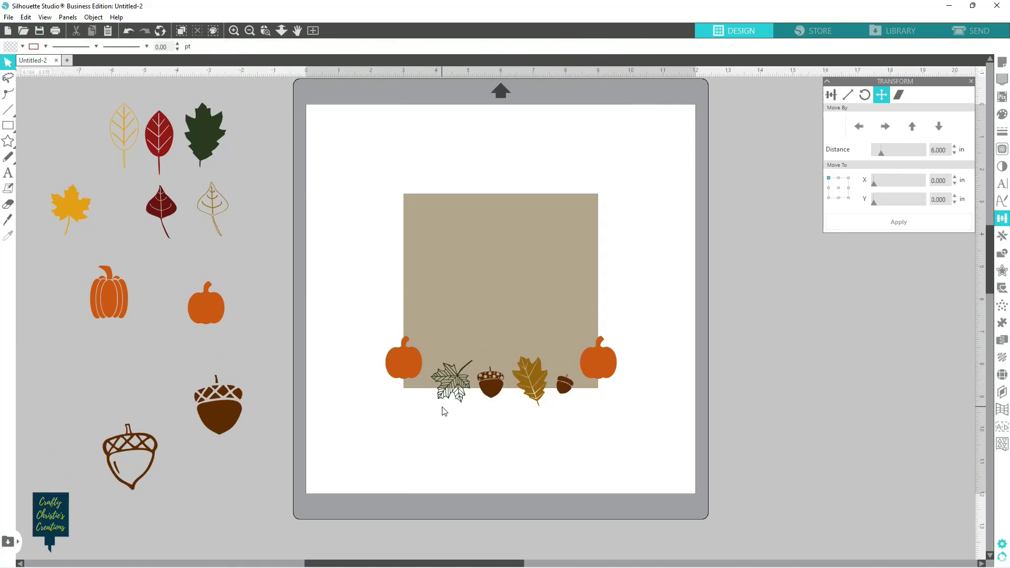
Step: Duplicate the maple leaf, dotted-cap acorn, oak leaf and plain acorn on the square's bottom edge directly below the originals
left_click(449, 390)
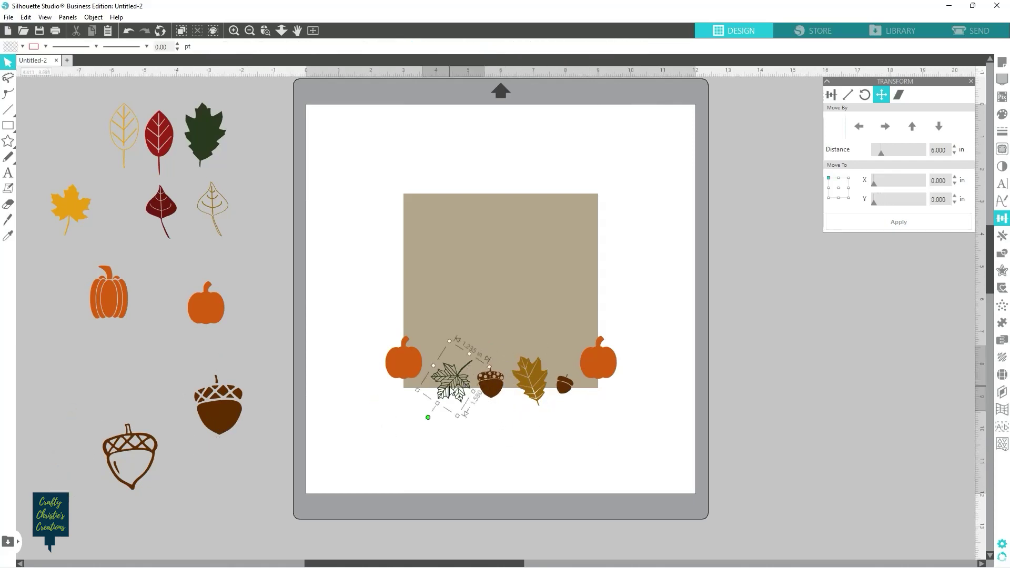
left_click(498, 393, "shift")
left_click(533, 396, "shift")
left_click(567, 392, "shift")
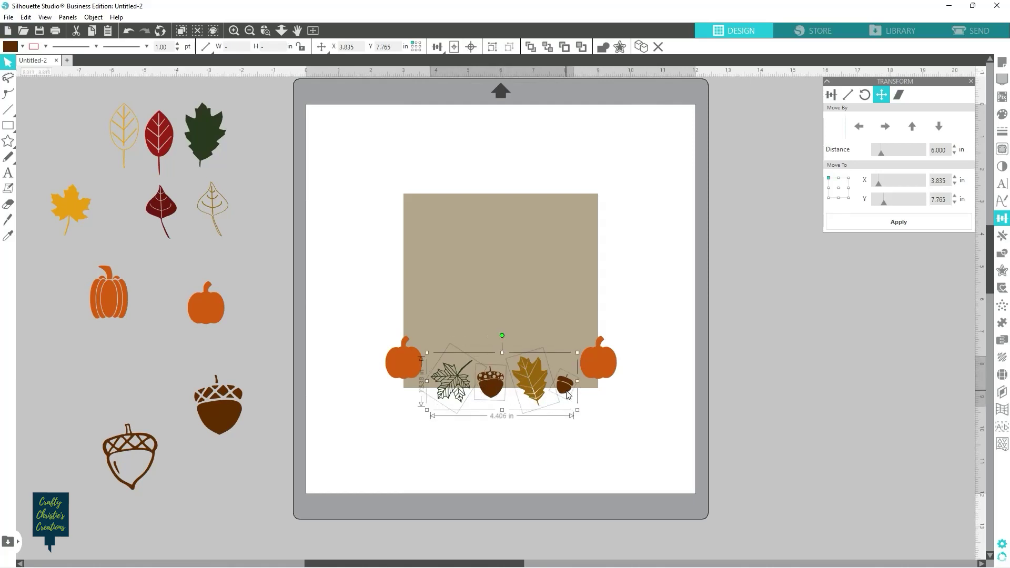
key("i")
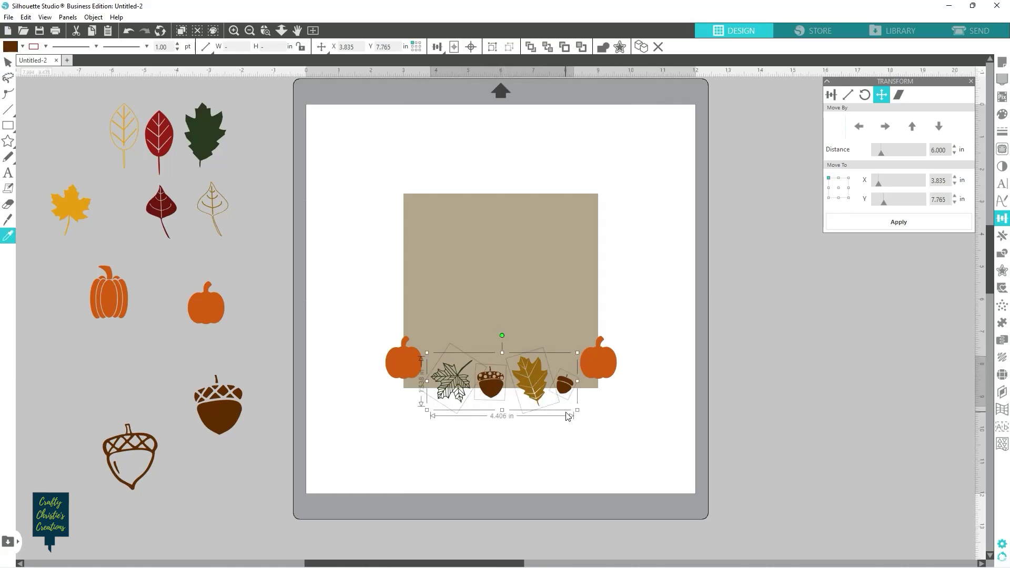
key("ctrl+d")
key("v")
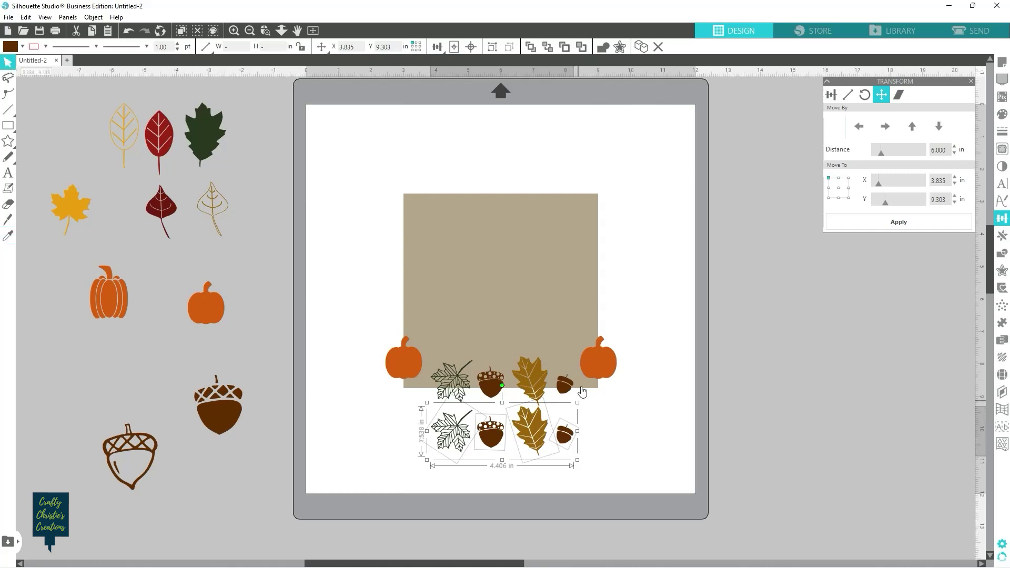
Step: Move the original four leaves and acorns 6 in up from the square's bottom edge to its top edge
left_click(565, 386)
left_click(529, 384, "shift")
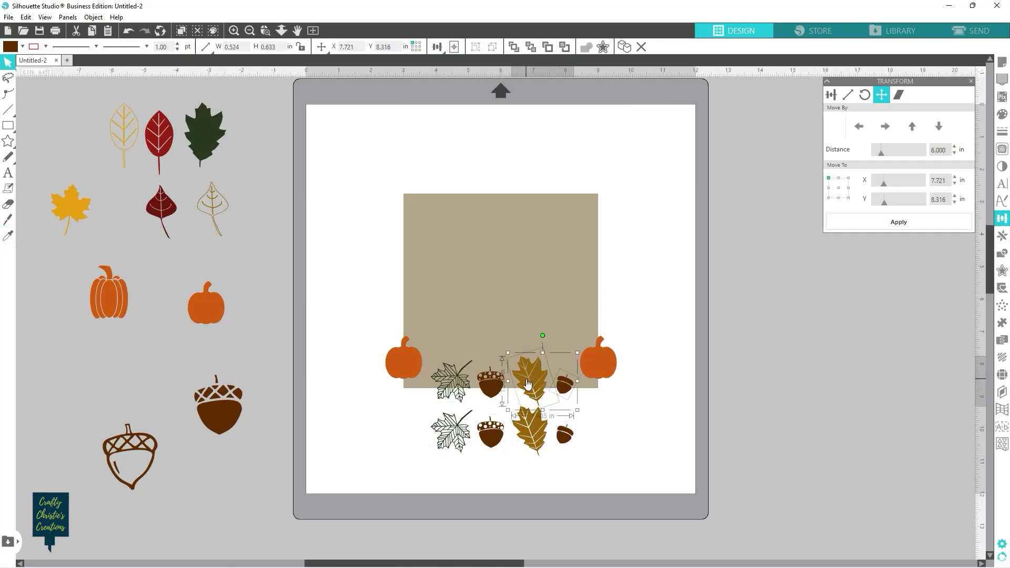
left_click(497, 384, "shift")
left_click(454, 382, "shift")
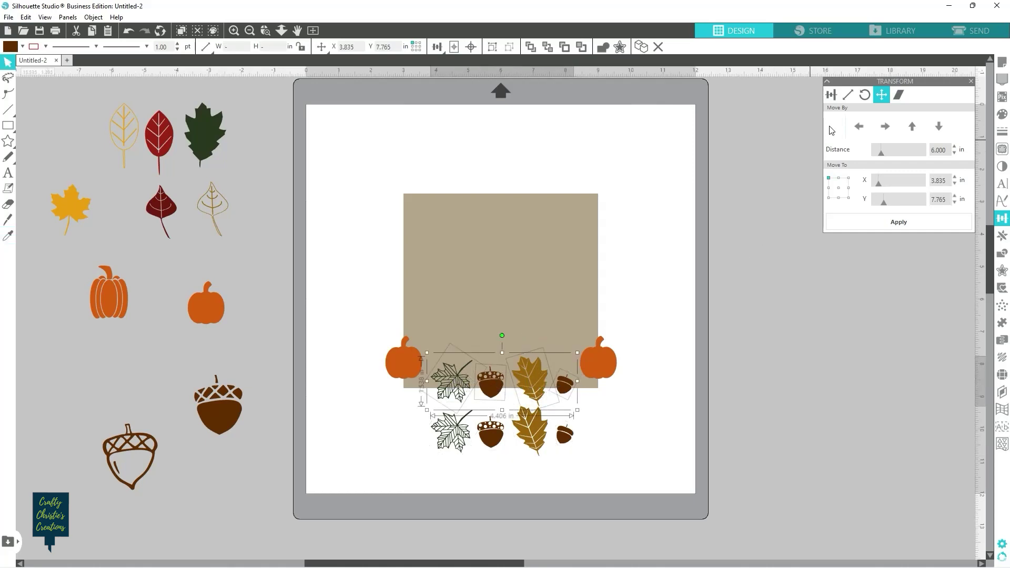
left_click(906, 133)
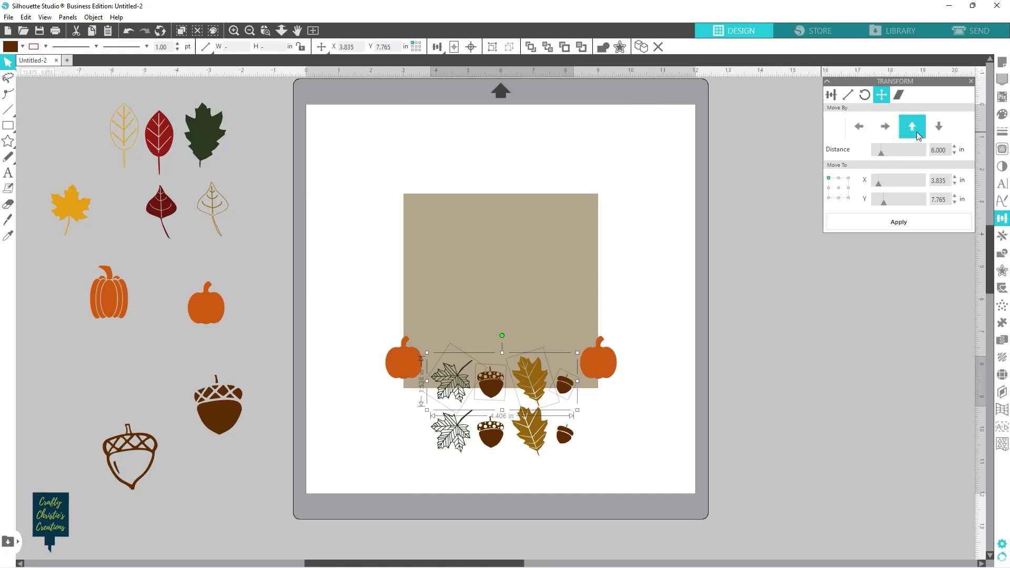
left_click(914, 130)
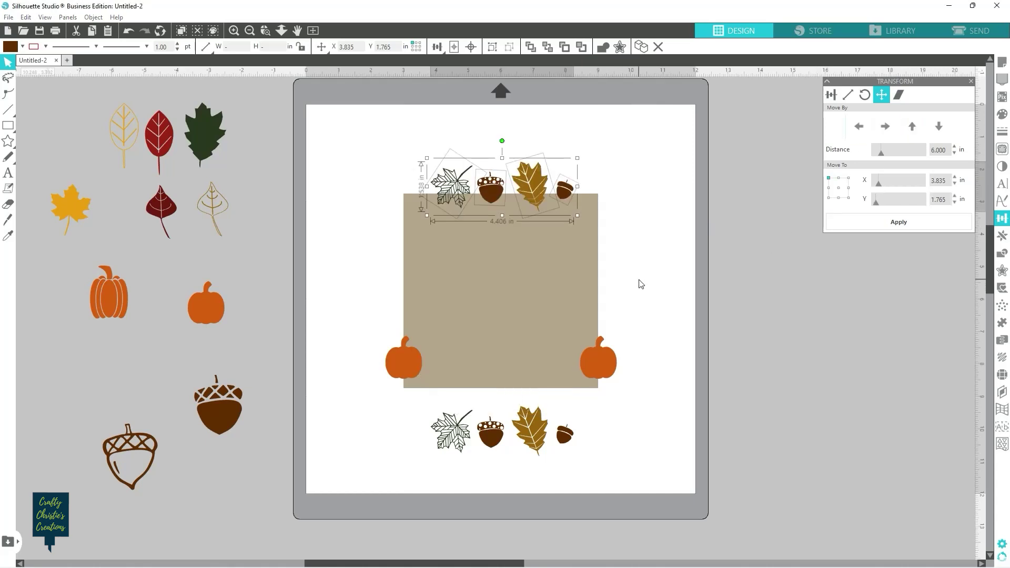
left_click(638, 293)
Step: Duplicate the four leaves and acorns below the square directly above themselves, back onto its bottom edge
left_click(442, 443)
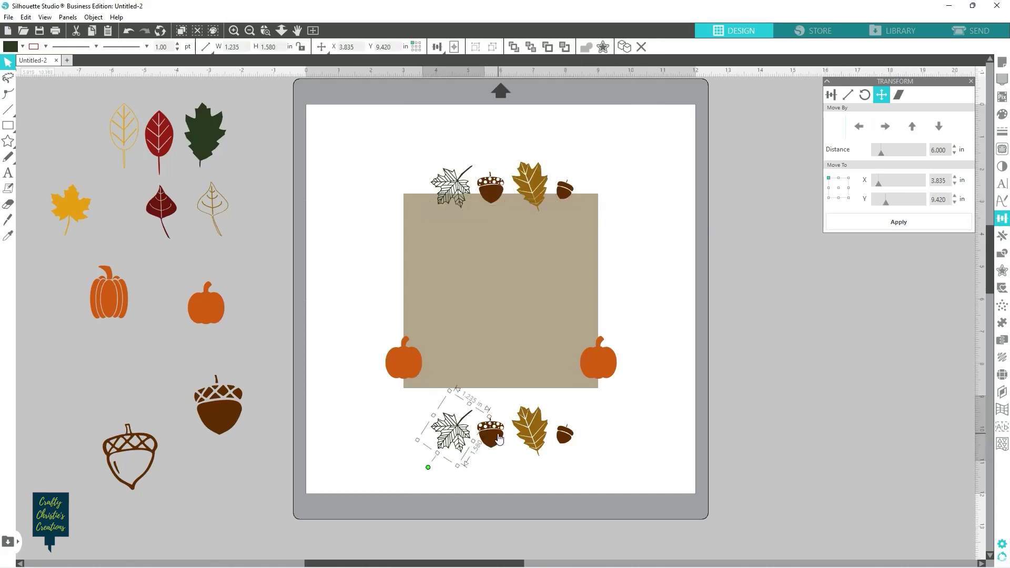
left_click(499, 440, "shift")
left_click(544, 431, "shift")
left_click(573, 439, "shift")
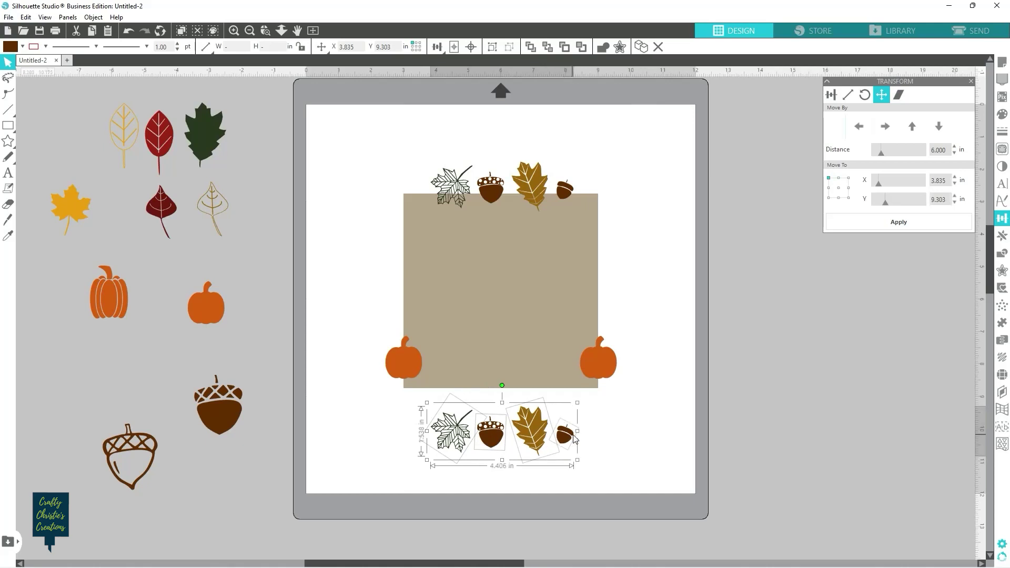
key("i")
key("ctrl+d")
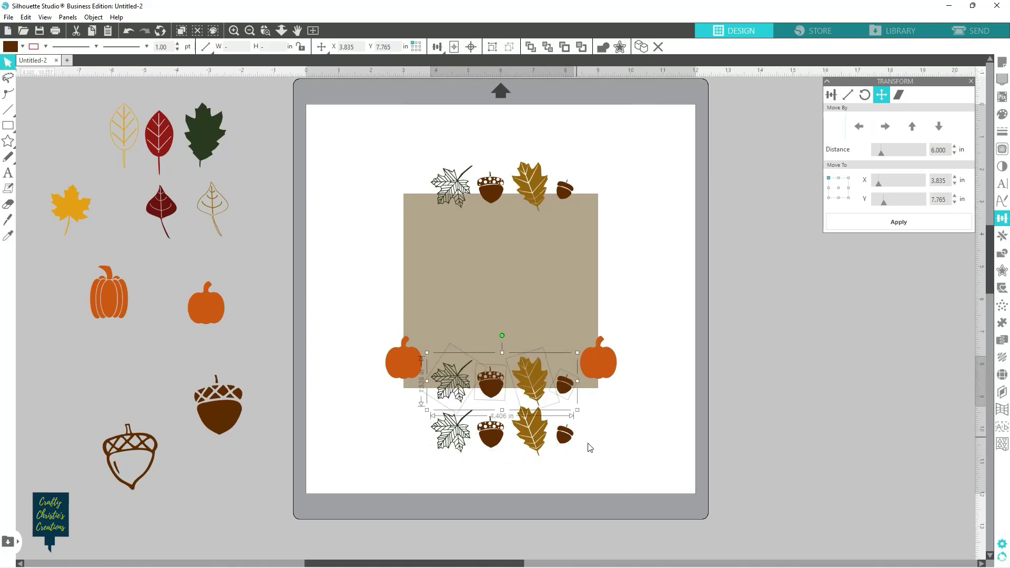
Step: Move the spare row of leaves and acorns below the square off the mat, under the outlined acorn
left_click_drag(418, 413, 616, 457)
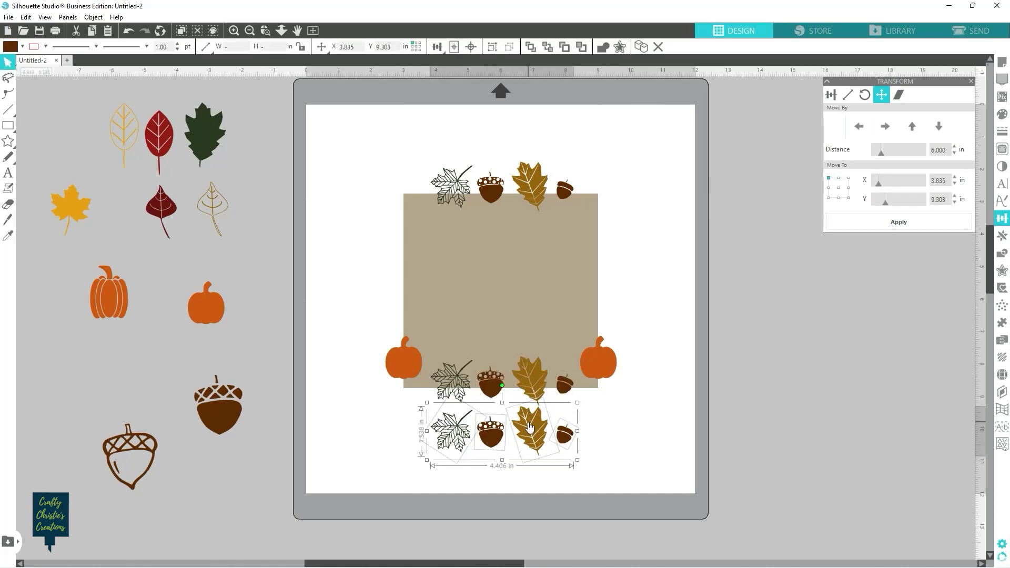
left_click_drag(529, 428, 190, 510)
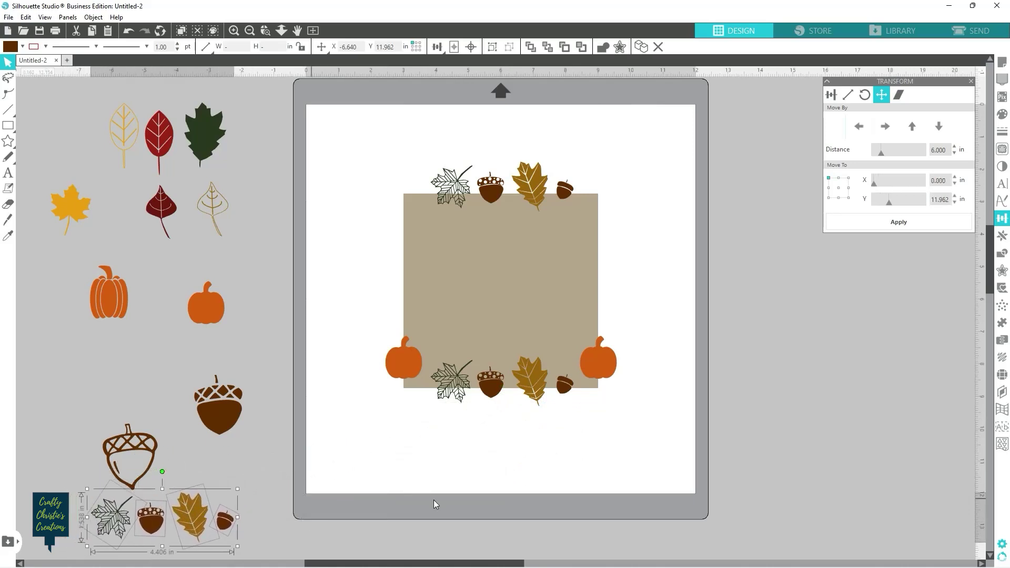
left_click(593, 486)
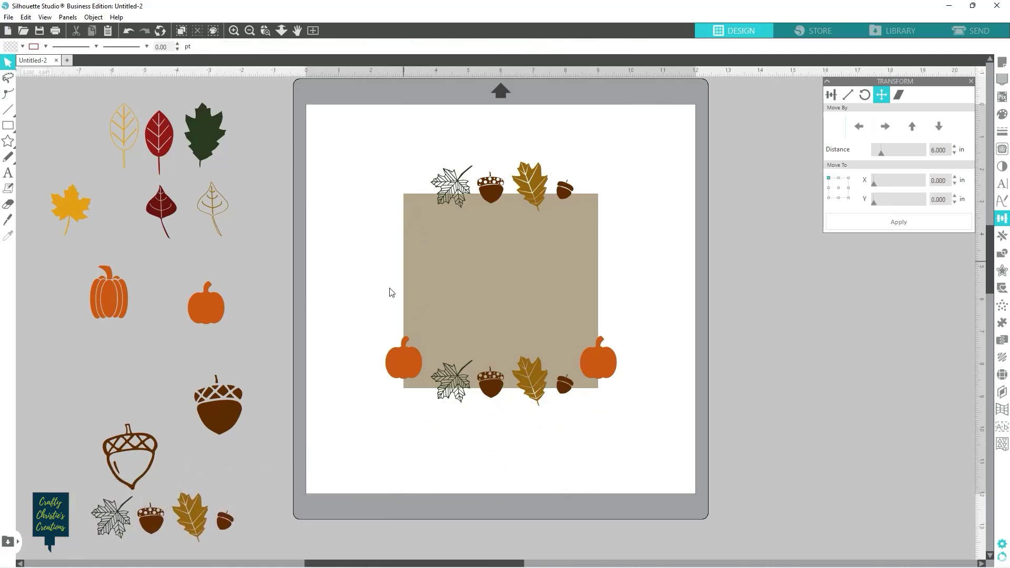
Step: Set the dark green leaf aside and place the tilted dark red leaf and yellow maple leaf across the square's left edge above the pumpkin
left_click_drag(205, 134, 270, 190)
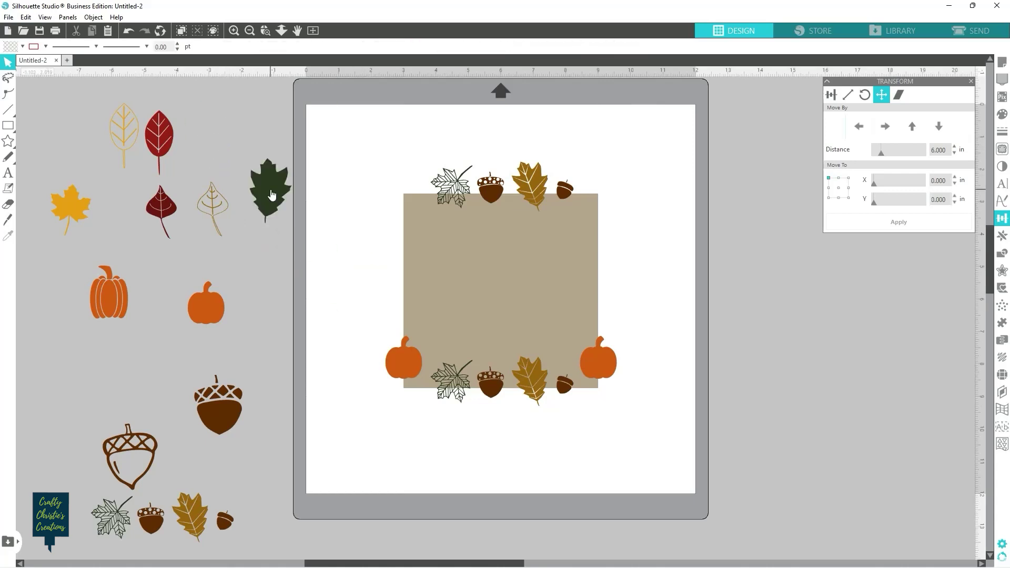
left_click_drag(161, 211, 415, 316)
left_click_drag(75, 205, 392, 261)
left_click_drag(388, 220, 363, 228)
left_click_drag(385, 267, 409, 254)
Step: Shrink the lattice-cap acorn to about 0.61 by 0.77 in and place it, cap pointing down-right, between the maple and dark red leaves
left_click(219, 413)
left_click_drag(246, 437, 218, 404)
left_click_drag(212, 385, 438, 295)
left_click_drag(411, 284, 414, 284)
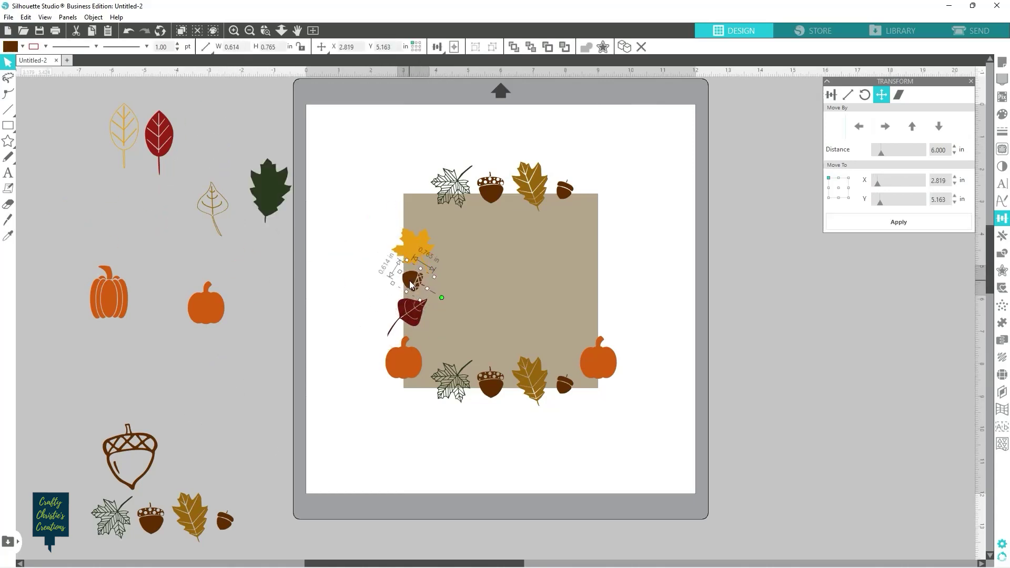
Step: Replace the maple leaf on the square's left edge with the ribbed pumpkin, shrunk to about 0.95 by 1.33 in and tilted right
left_click_drag(140, 445, 251, 408)
left_click_drag(111, 294, 376, 198)
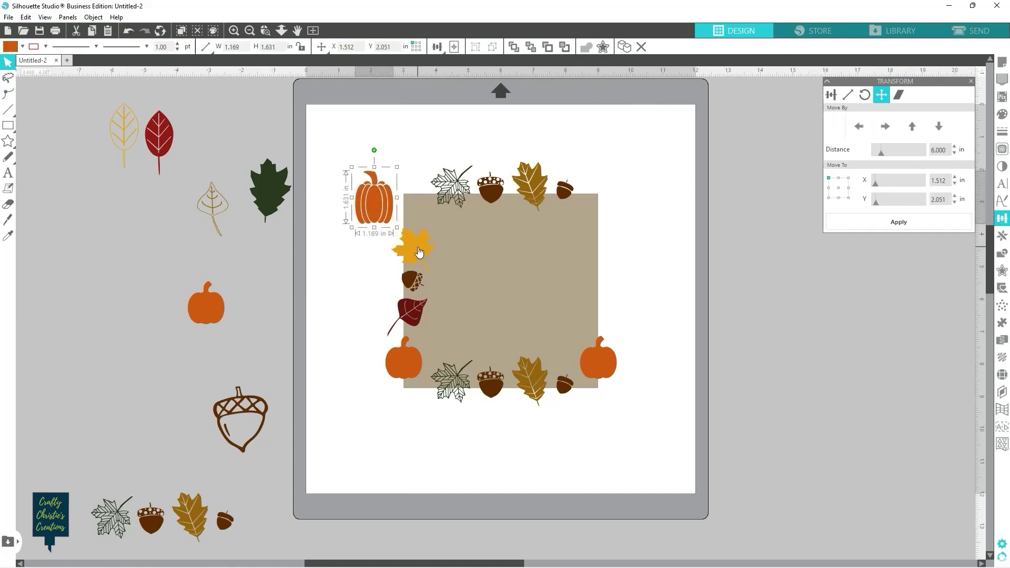
left_click_drag(417, 251, 277, 268)
left_click_drag(372, 202, 405, 238)
left_click_drag(408, 190, 434, 205)
left_click(325, 306)
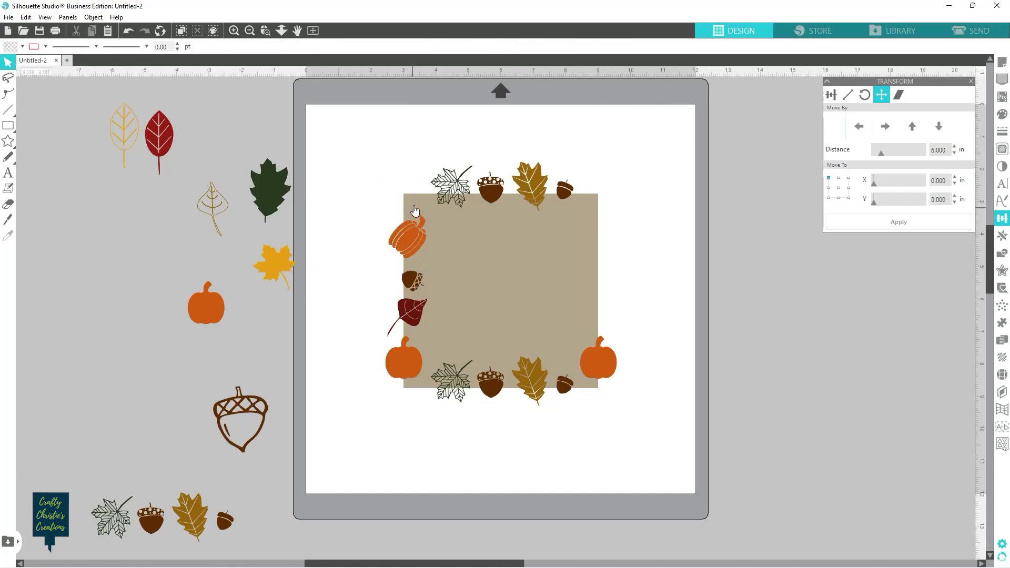
Step: Duplicate the ribbed pumpkin, lattice-cap acorn and dark red leaf from the square's left edge directly to their left
left_click(407, 241)
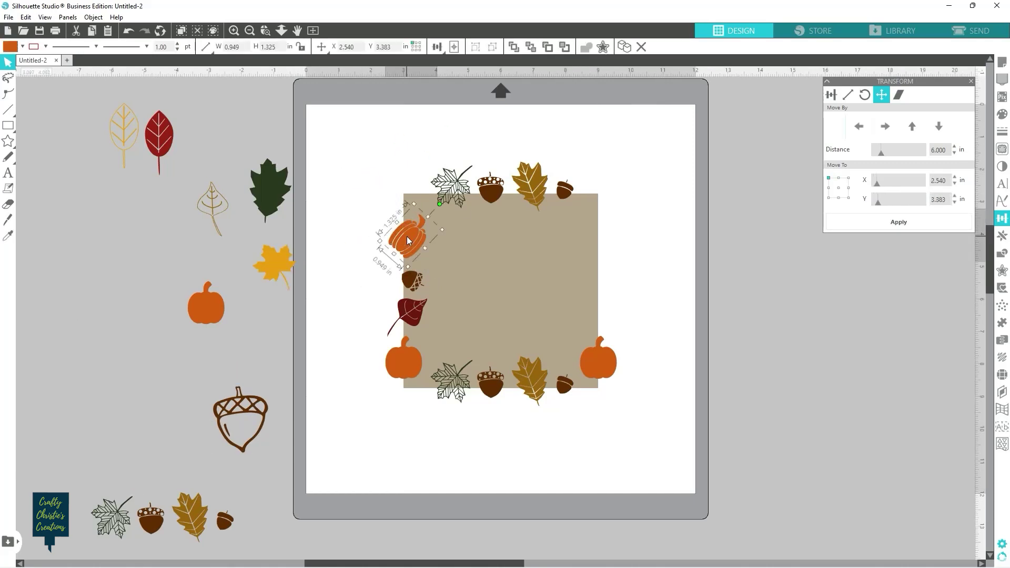
left_click(412, 281, "shift")
left_click(412, 308, "shift")
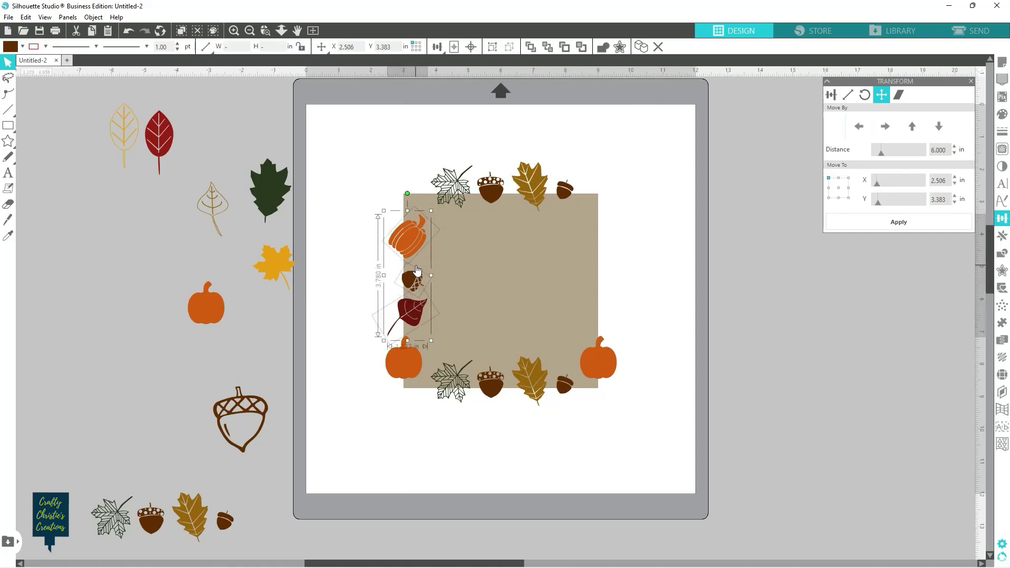
key("i")
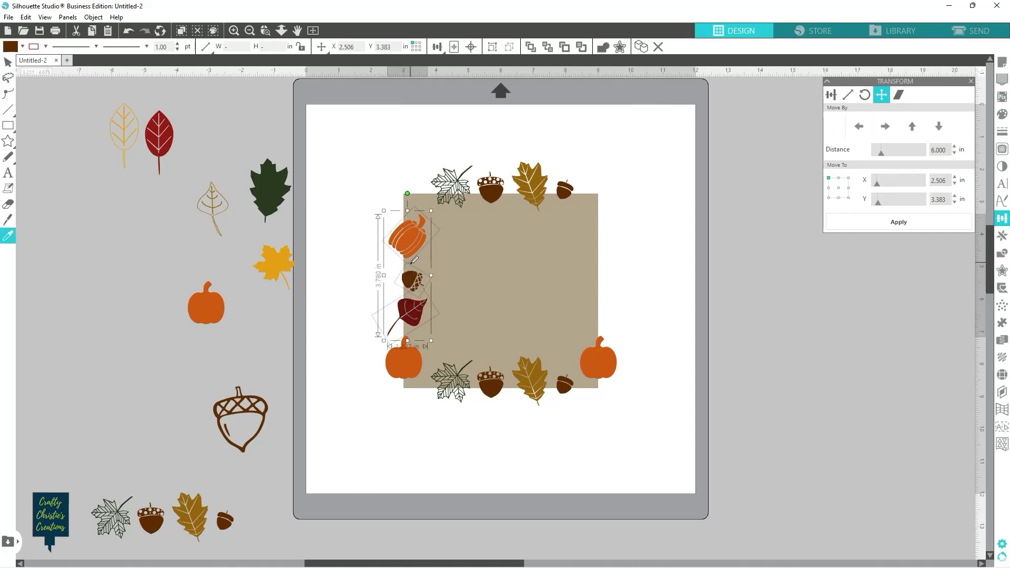
key("ctrl+d")
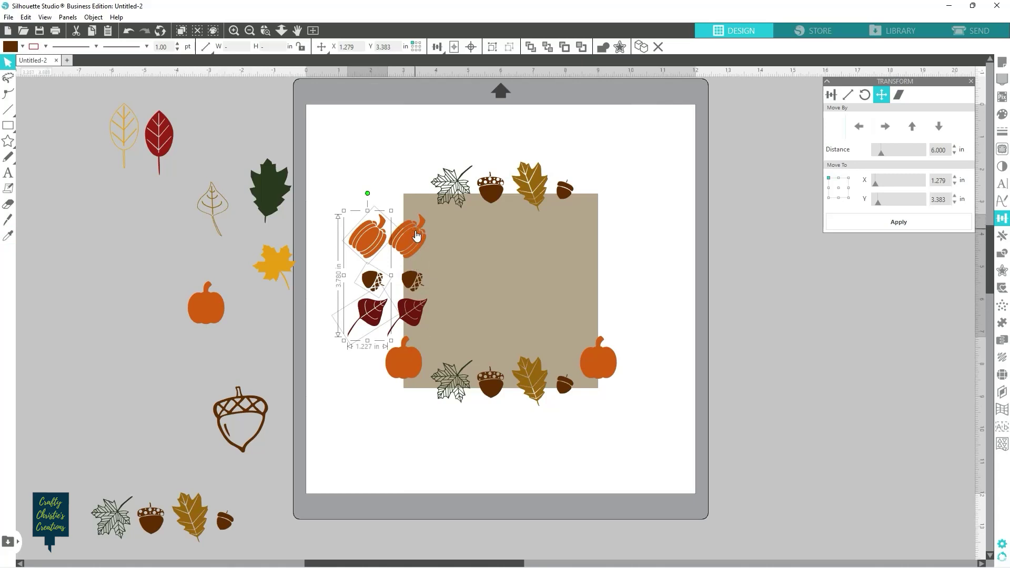
Step: Move the original ribbed pumpkin, acorn and dark red leaf 6 in right onto the square's right edge
left_click(414, 236)
left_click(416, 280, "shift")
left_click(415, 313, "shift")
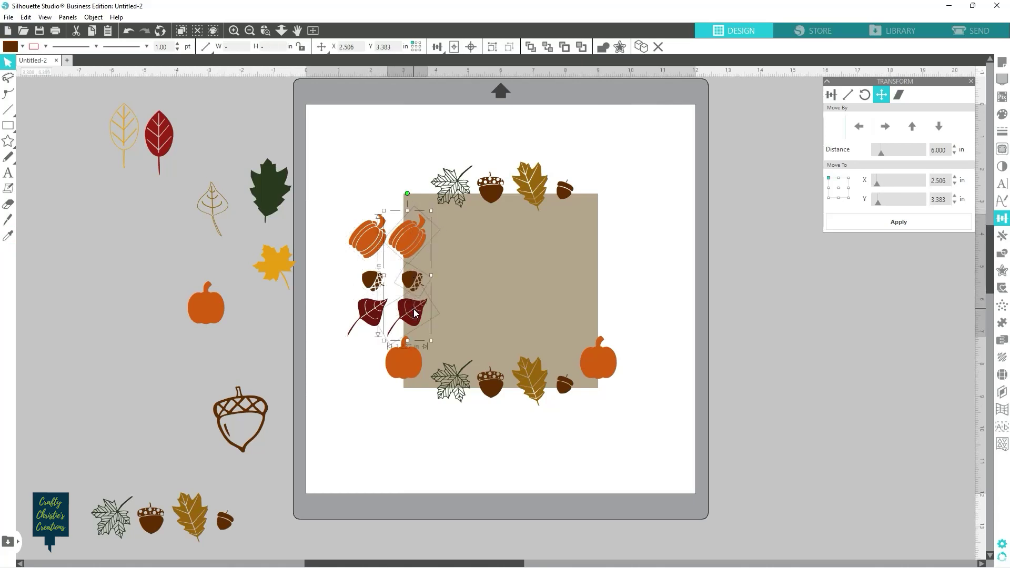
left_click(889, 127)
Step: Duplicate the pumpkin, acorn and dark red leaf beside the square back onto its left edge, and move the spare column away toward the mat's edge
left_click(369, 245)
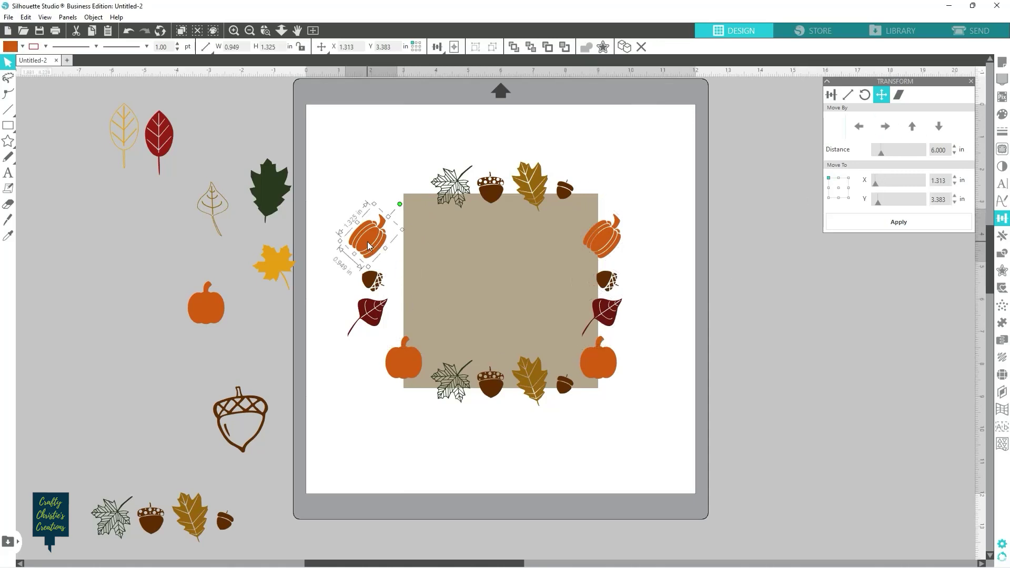
left_click(378, 283, "shift")
left_click(371, 317, "shift")
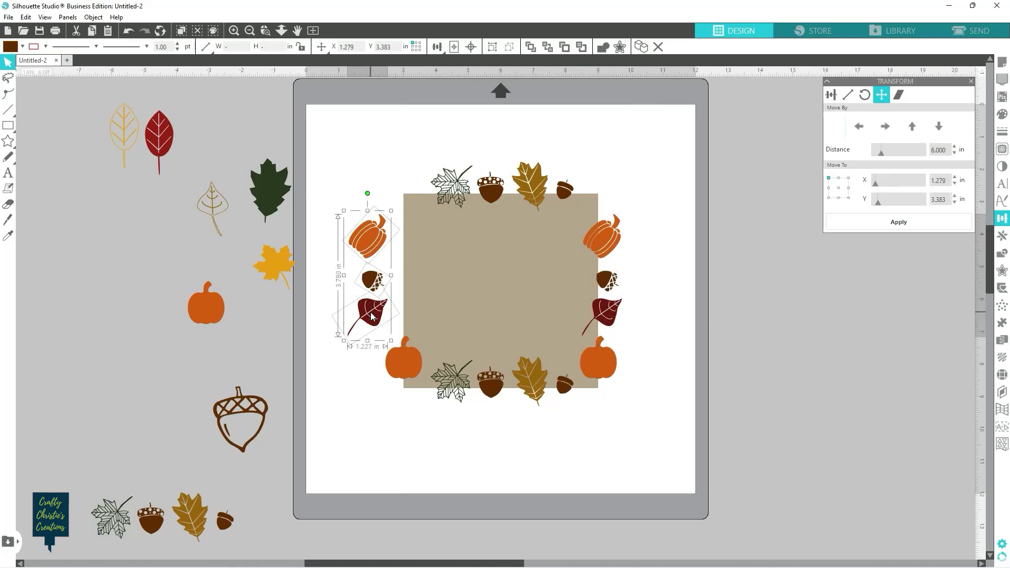
key("ctrl+d")
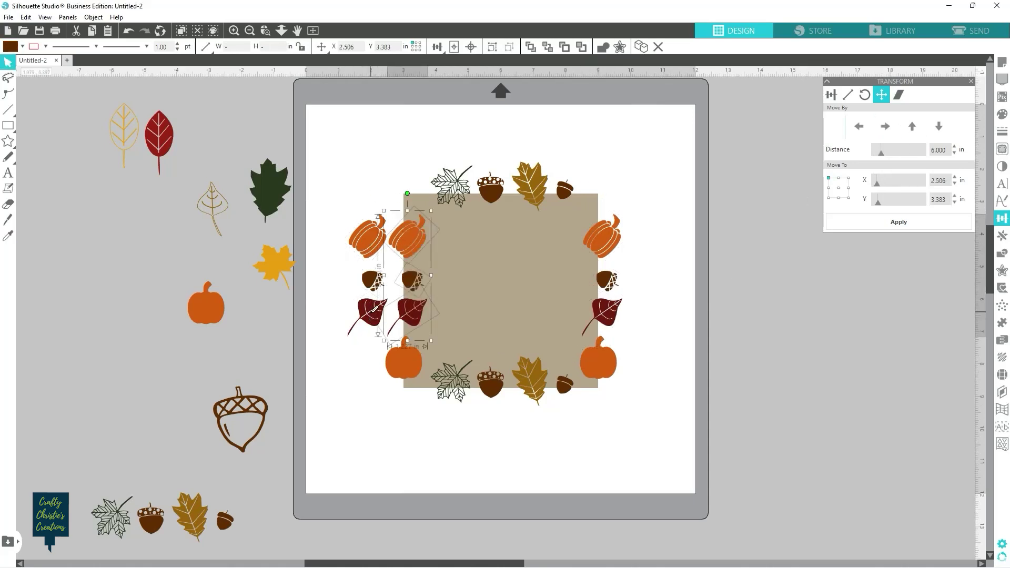
left_click_drag(343, 225, 387, 342)
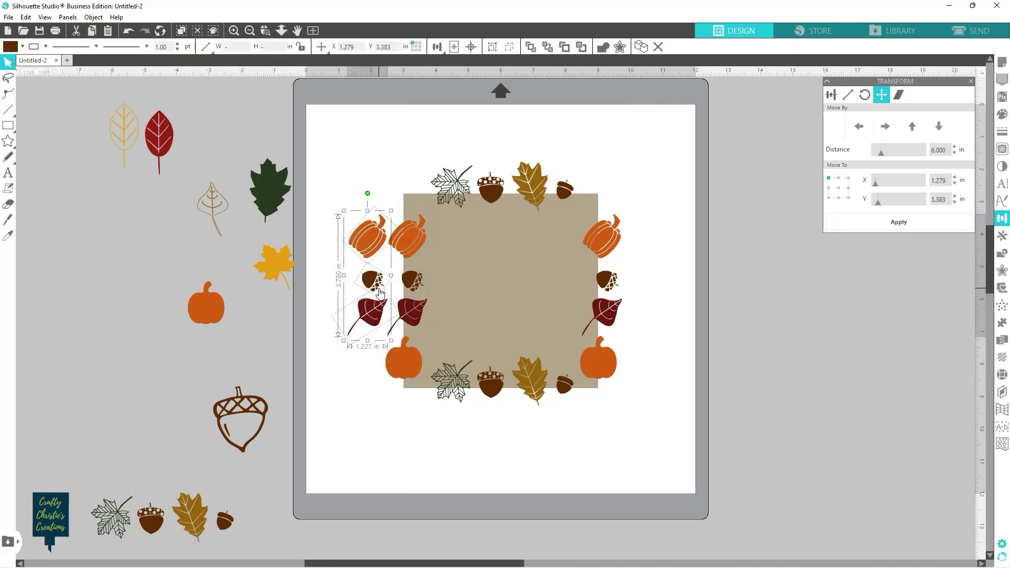
left_click_drag(379, 294, 316, 389)
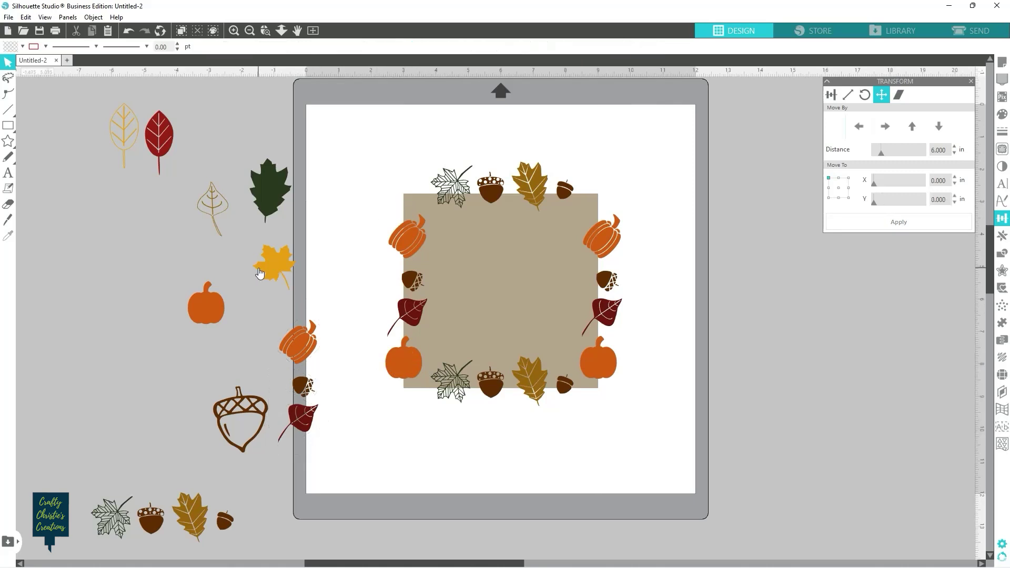
left_click_drag(277, 266, 394, 190)
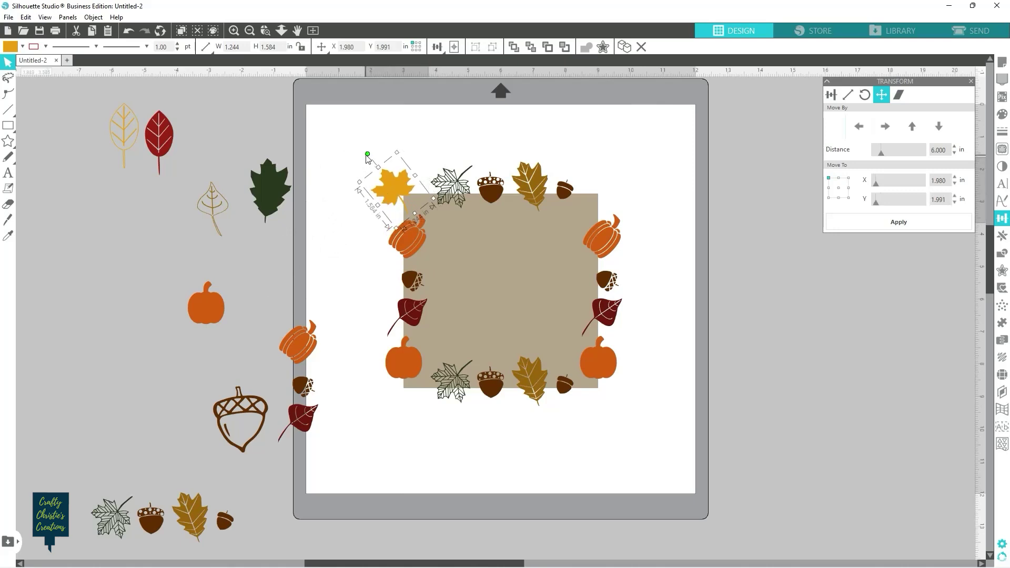
left_click_drag(368, 153, 371, 204)
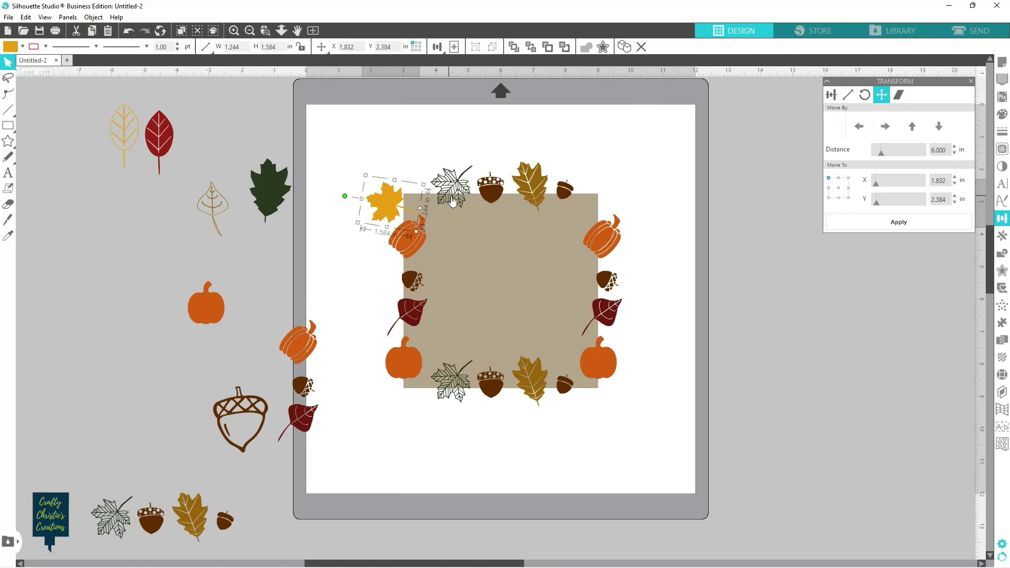
left_click_drag(391, 201, 261, 270)
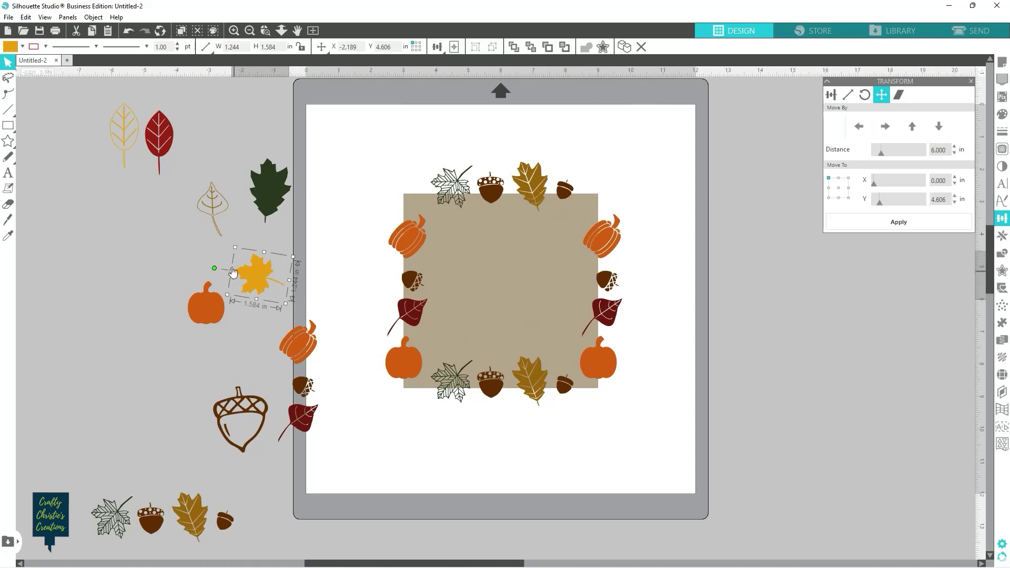
Step: Place the bright red leaf inside the square's upper-right corner, tilted right and shrunk to about 0.71 by 1.62 in
left_click_drag(152, 132, 550, 232)
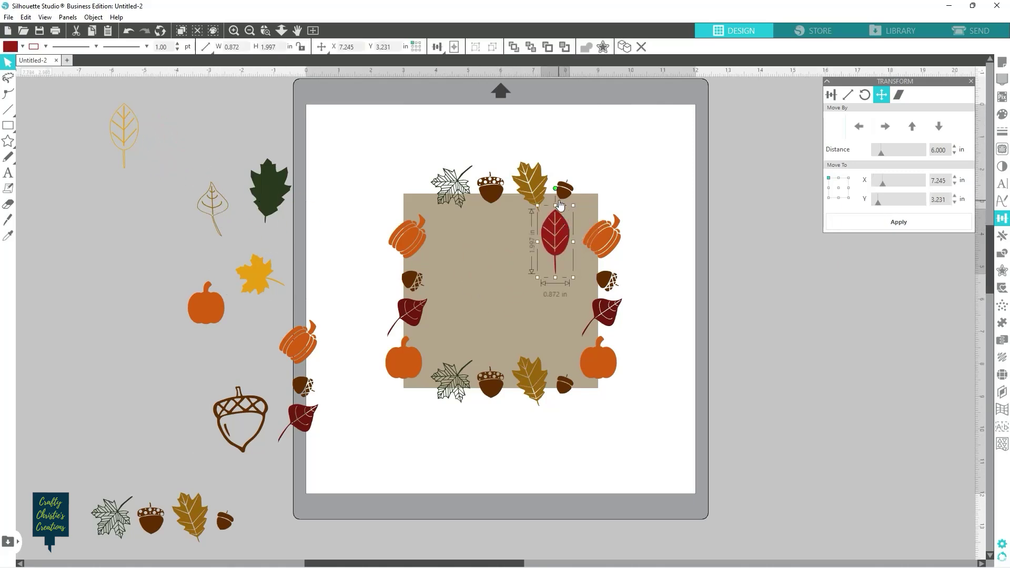
left_click_drag(556, 188, 570, 217)
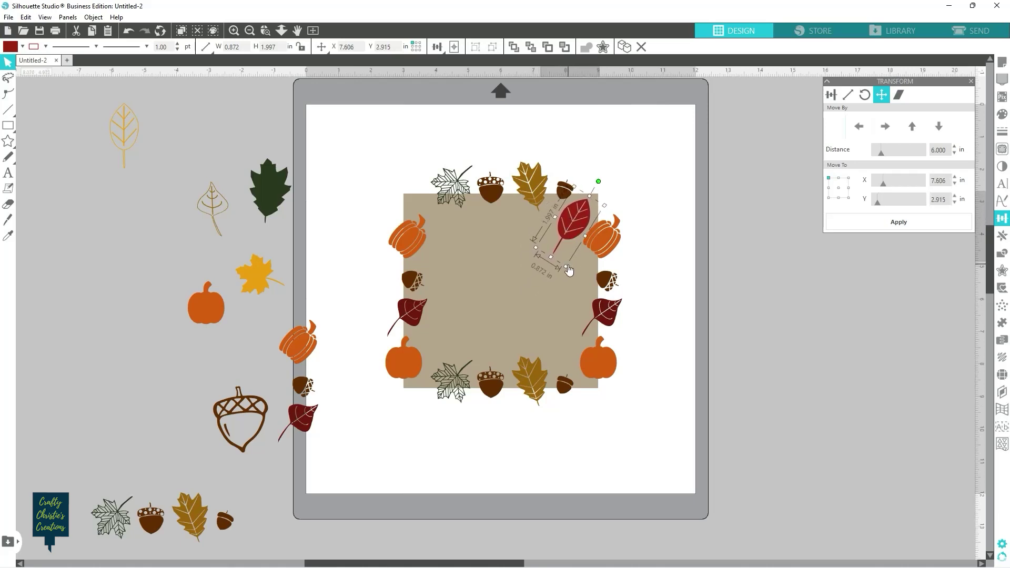
left_click_drag(567, 266, 574, 251)
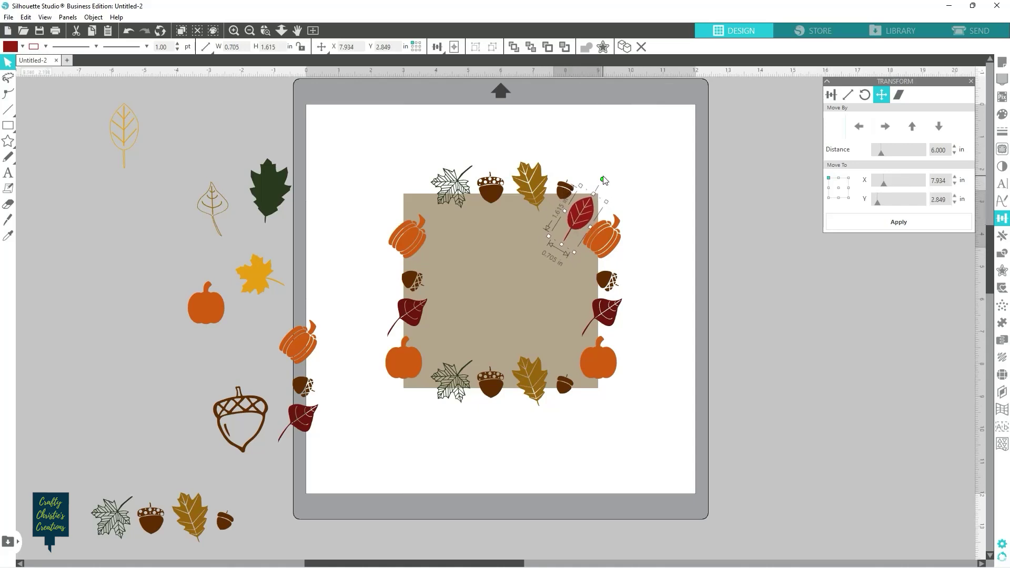
left_click_drag(602, 180, 603, 187)
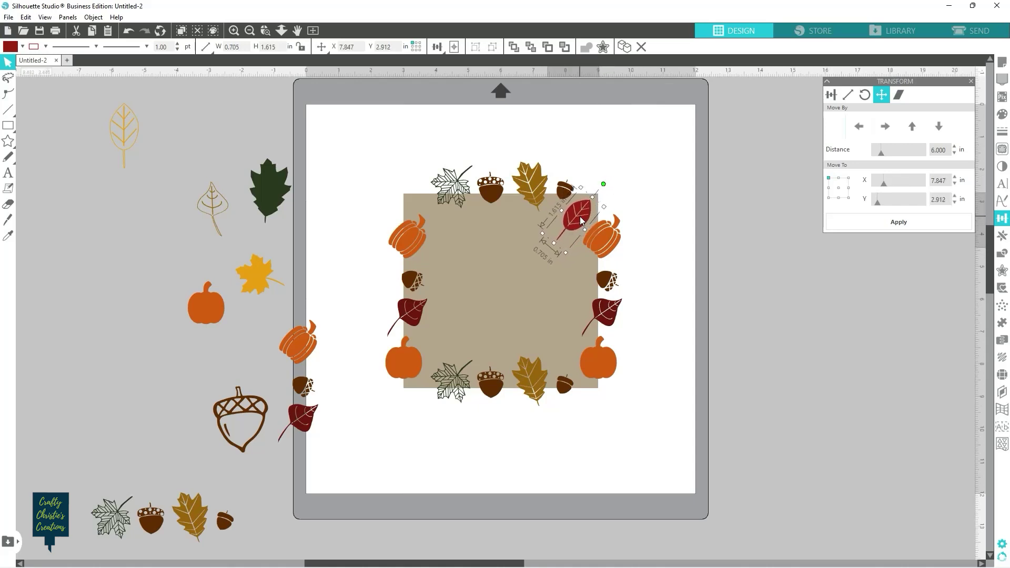
Step: Shift the bright red leaf slightly down and to the left inside the square's upper-right corner
left_click_drag(580, 219, 574, 223)
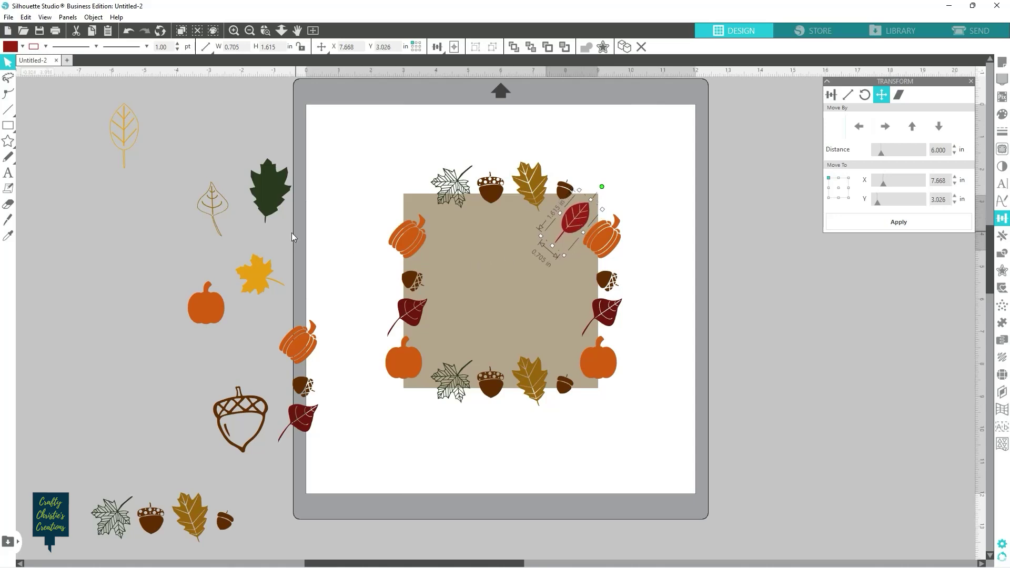
left_click(336, 227)
Step: Try the outlined gold leaf tilted left in the square's upper-left corner, and move it out onto the blank mat beyond that corner
left_click_drag(217, 213, 444, 246)
left_click(459, 267)
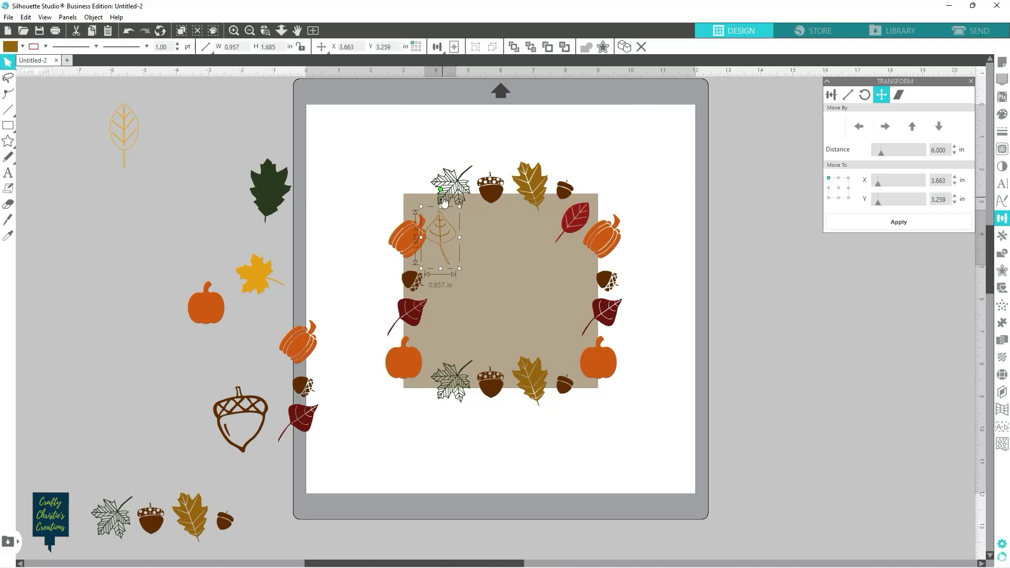
left_click_drag(440, 189, 407, 189)
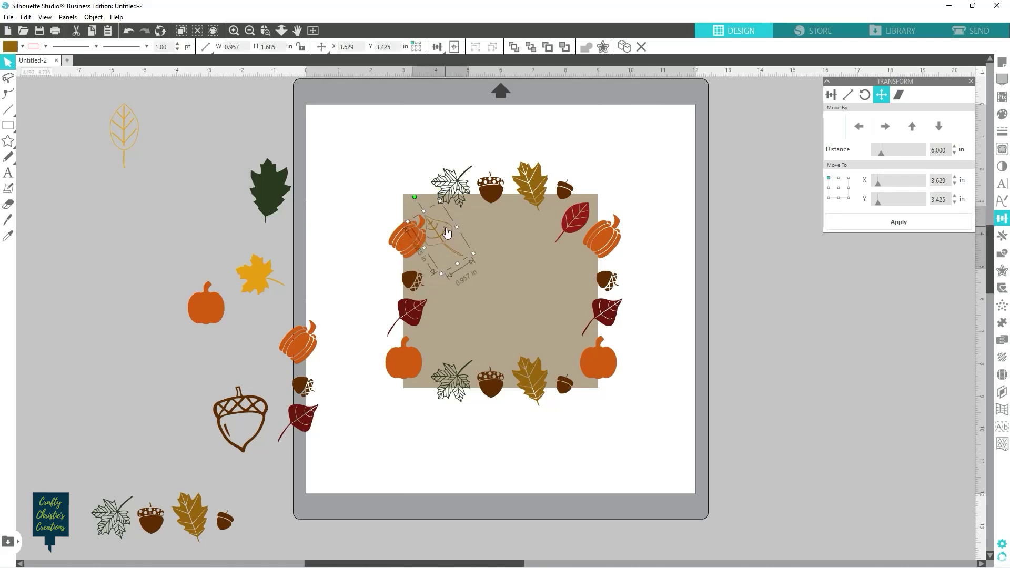
left_click_drag(440, 234, 444, 227)
key("ctrl+z")
key("ctrl+z")
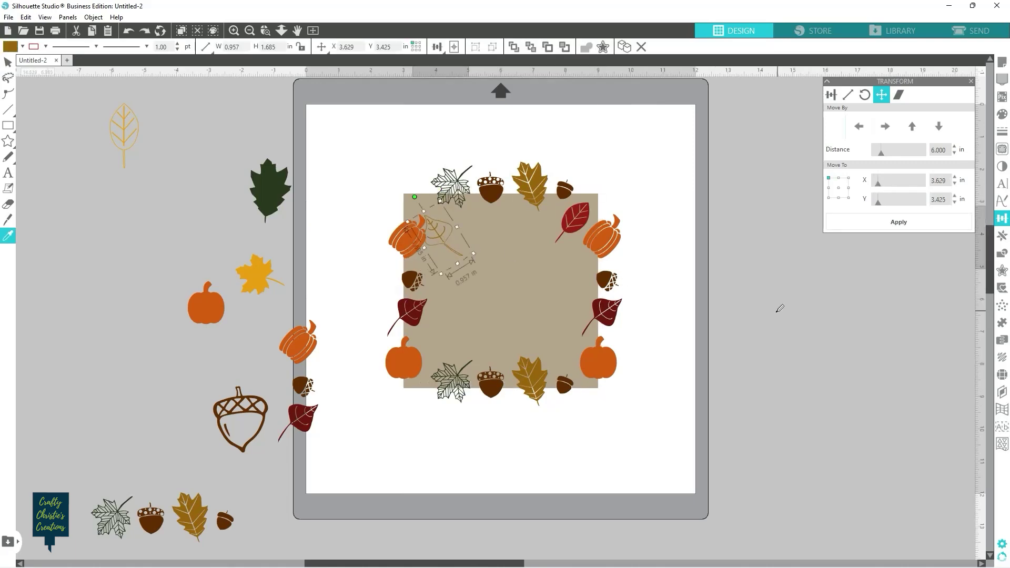
left_click(389, 157)
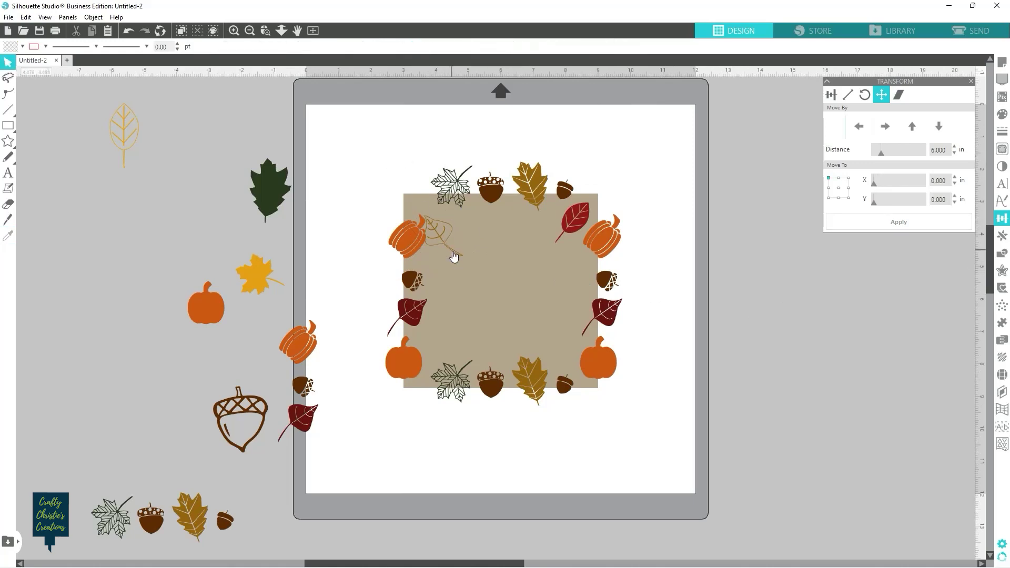
left_click(440, 235)
mouse_move(441, 237)
left_mouse_down()
mouse_move(423, 202)
mouse_move(455, 241)
mouse_move(336, 195)
left_mouse_up()
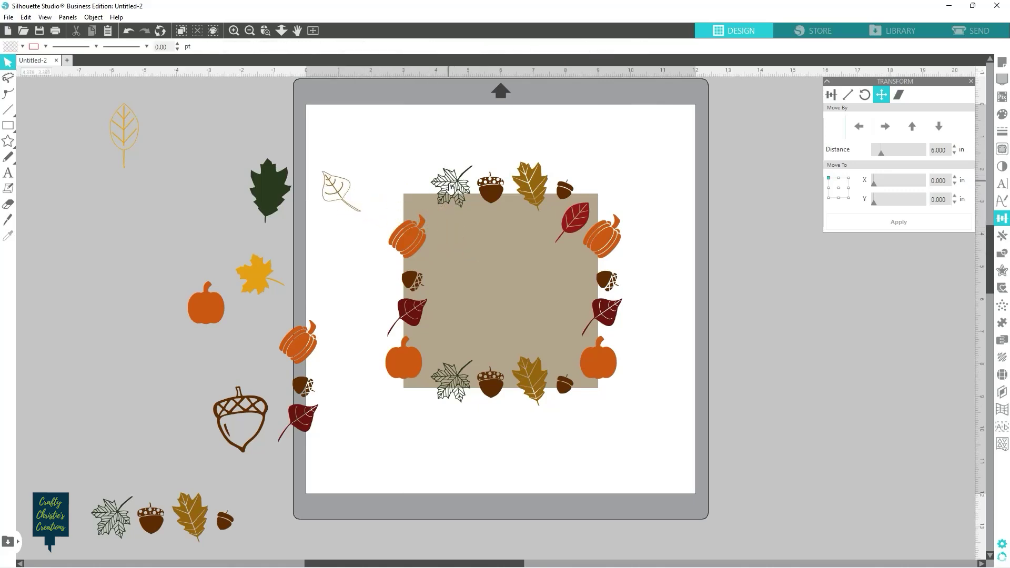
Step: Nudge the outlined maple leaves on the square's top and bottom edges together to the left, to X 3.543 in
left_click(452, 189)
left_click(461, 382, "shift")
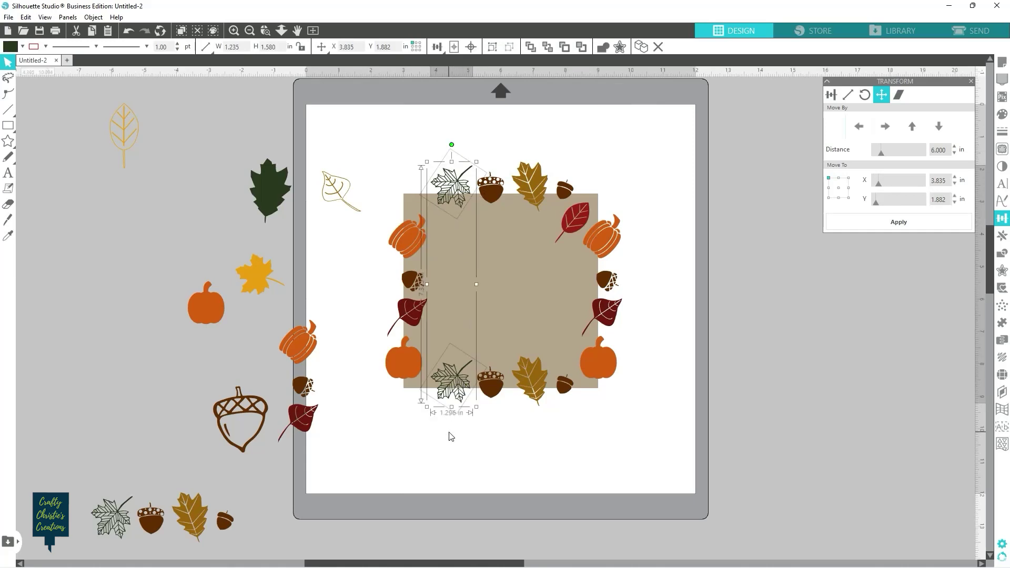
key("Left")
key("Left")
key("Left")
key("Left")
key("Left")
key("Left")
key("Left")
key("Left")
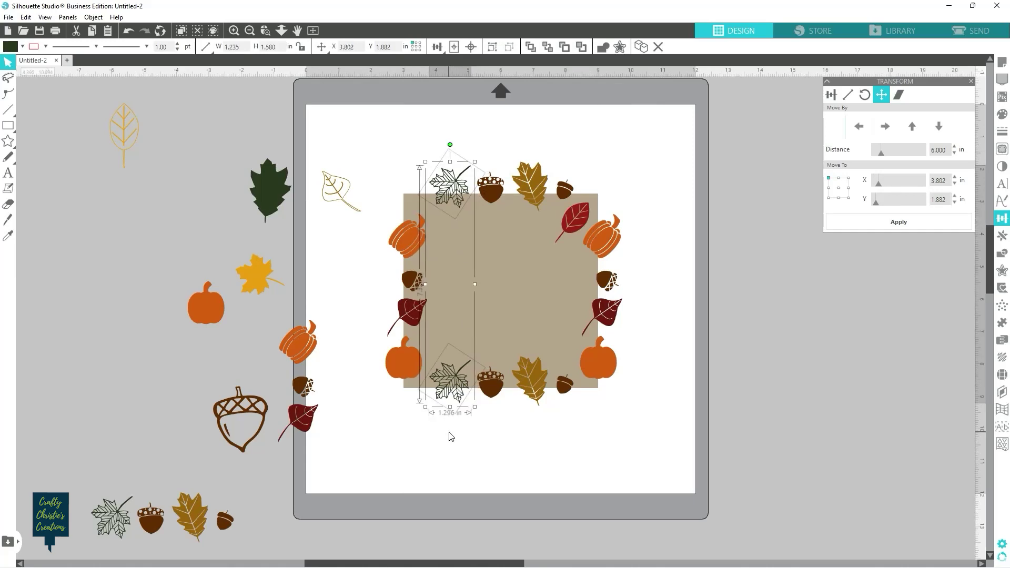
key("Left")
key("Left")
key("Left")
key("Left")
key("Left")
key("Left")
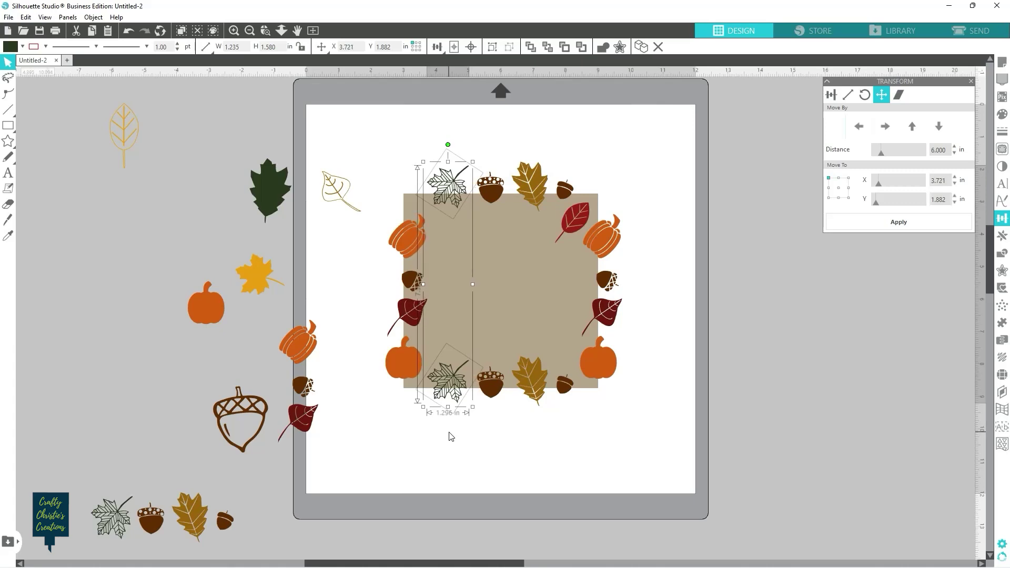
key("Left")
key("Left")
key("Left")
key("Left")
key("Left")
key("Left")
key("Left")
key("Left")
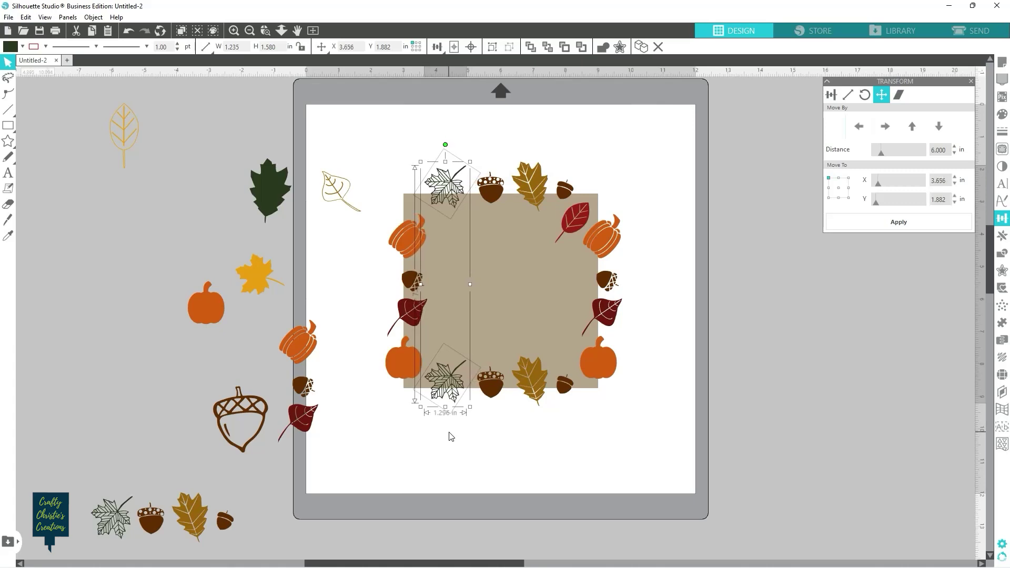
key("Left")
key("Left")
key("Left")
key("Left")
key("Left")
key("Left")
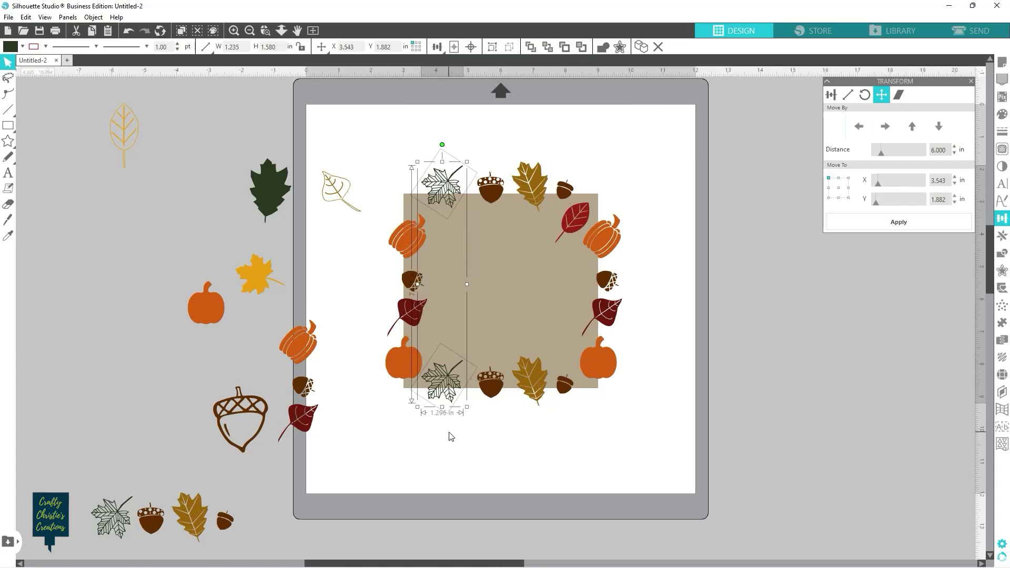
Step: Nudge the ribbed pumpkins on the square's left and right edges up together, to Y 3.220 in
left_click(399, 243)
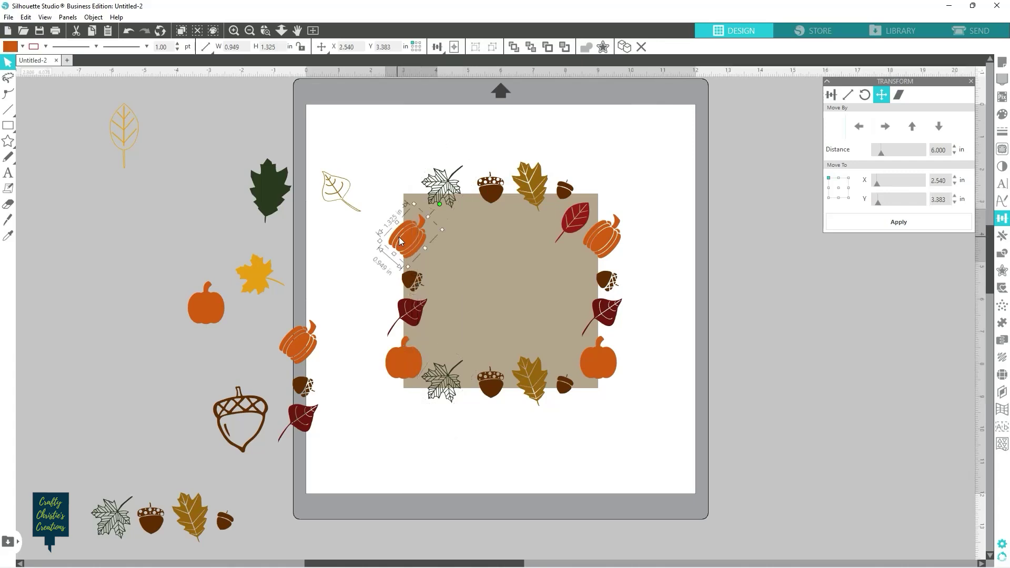
left_click(606, 235, "shift")
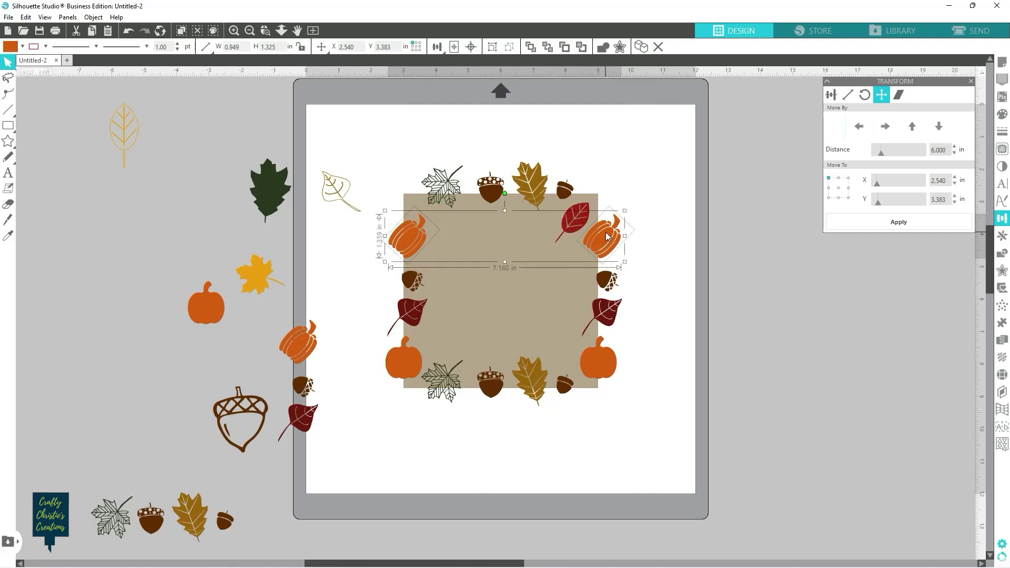
key("Up")
key("Up")
key("Up")
key("Up")
key("Up")
key("Up")
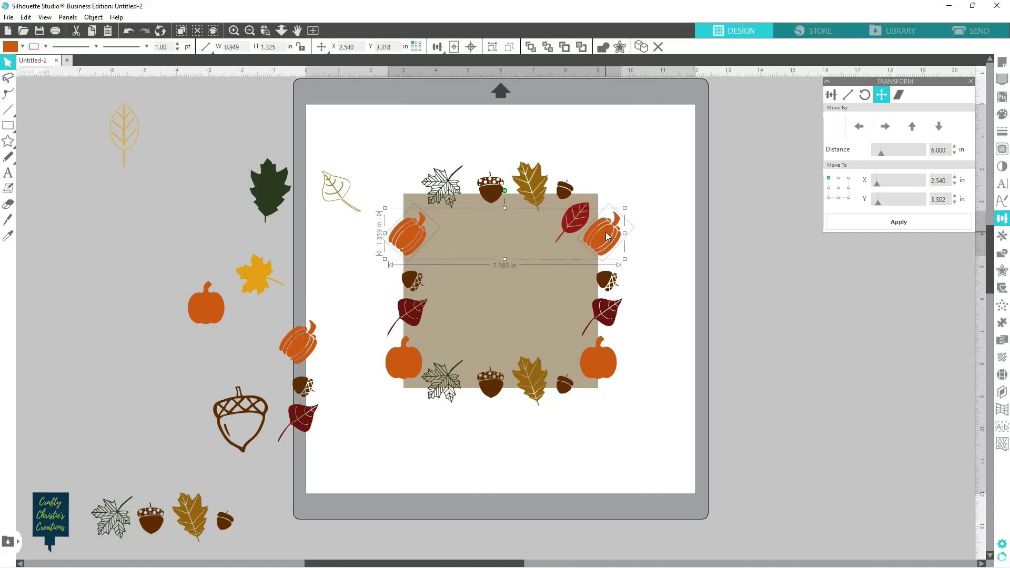
key("Up")
key("Up")
key("Up")
key("Up")
key("Up")
key("Up")
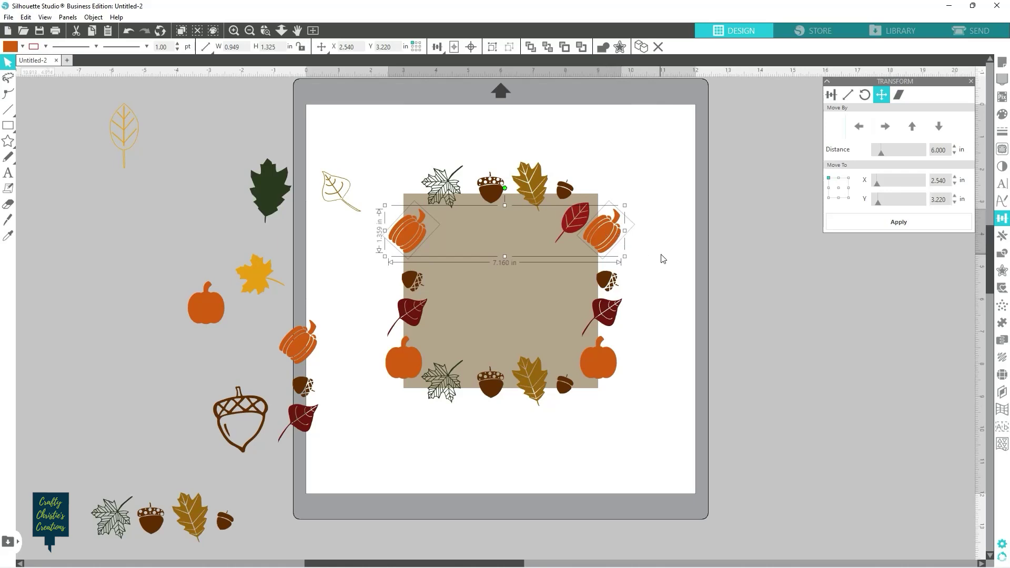
Step: Nudge the pair of ribbed pumpkins down together to Y 3.415 in
key("Down")
key("Down")
key("Down")
key("Down")
key("Down")
key("Down")
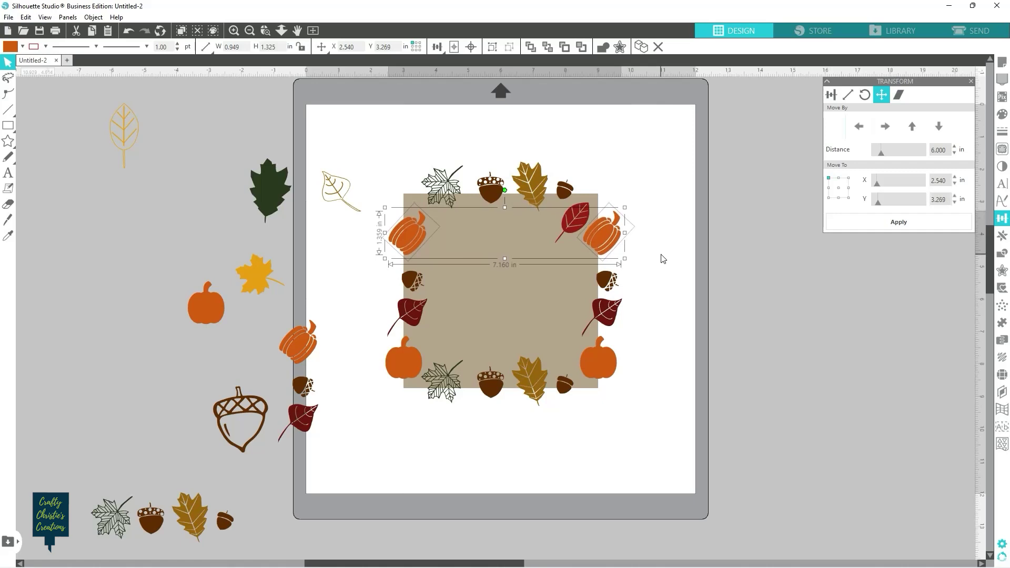
key("Down")
key("Down")
key("Down")
key("Down")
key("Down")
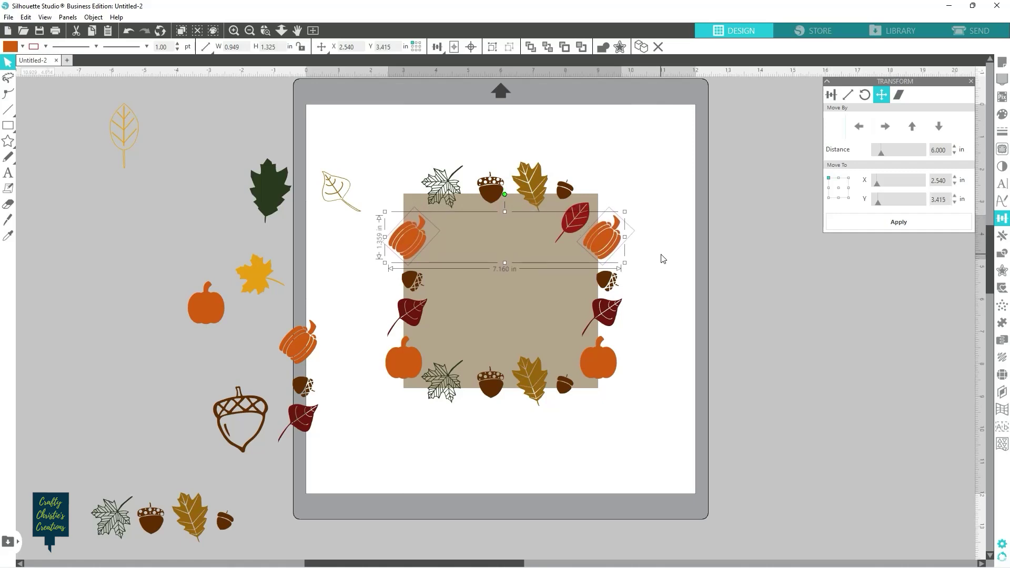
left_click(677, 181)
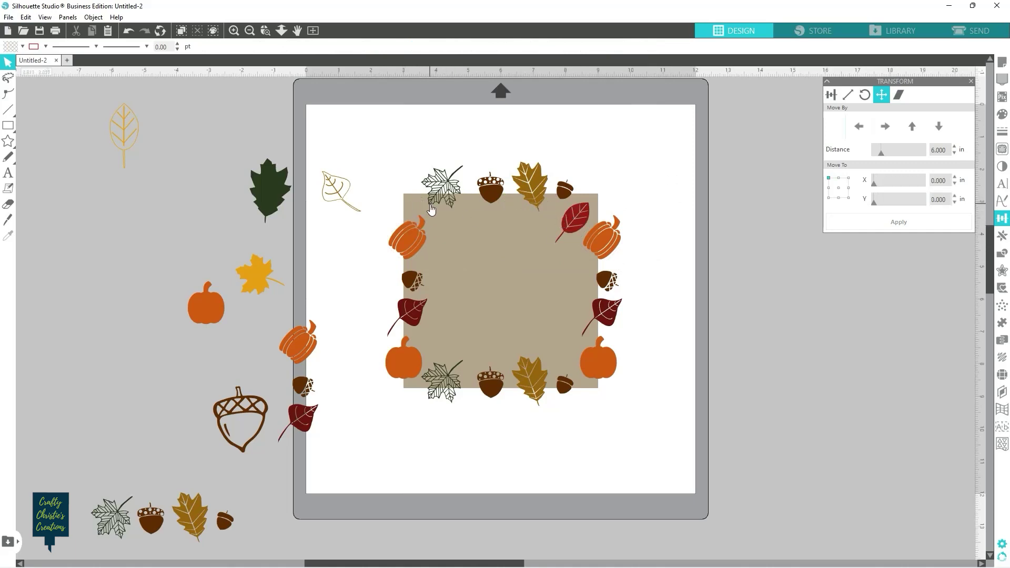
Step: Try rotating the top and bottom outlined maple leaves together, and undo the rotation
left_click(447, 203)
left_click(441, 385, "shift")
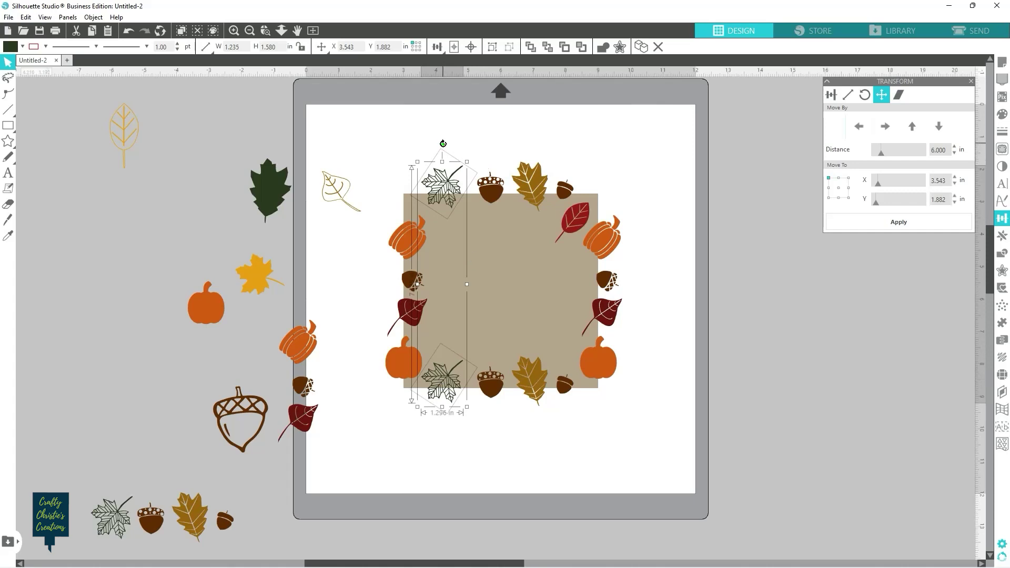
left_click_drag(443, 143, 430, 145)
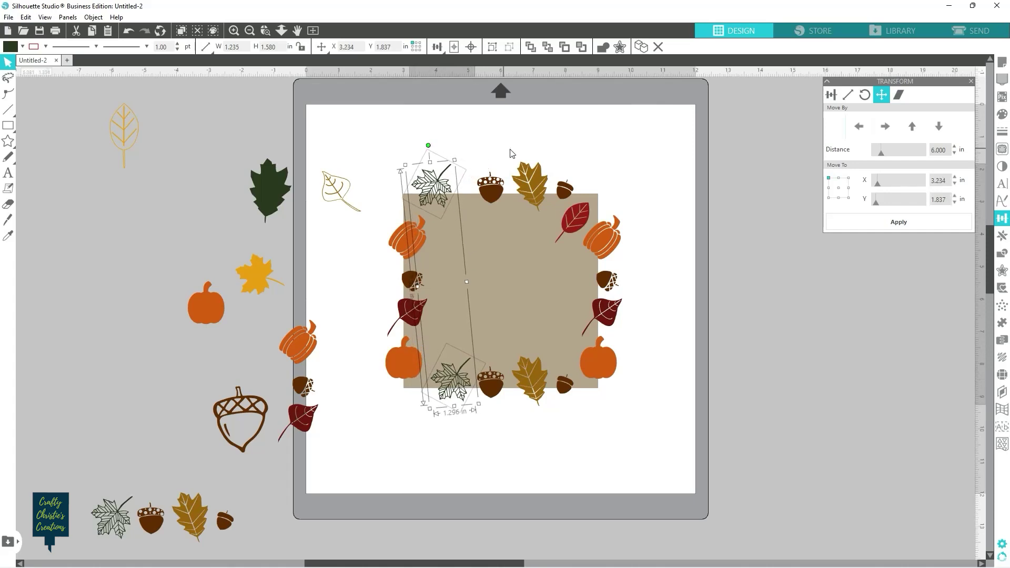
key("ctrl+z")
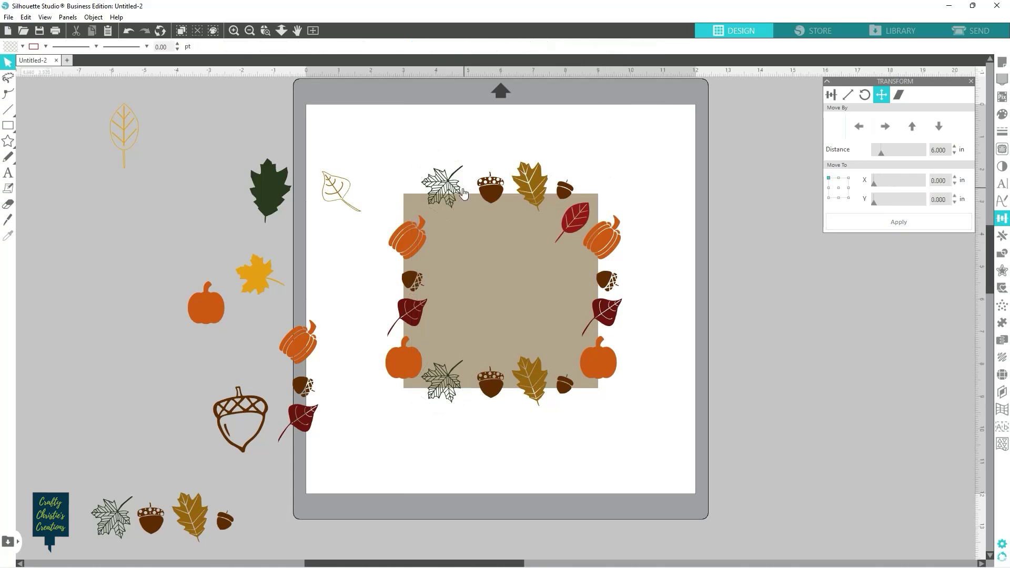
Step: Delete the outlined maple leaf on the top edge, and rotate the bottom-edge one so its stem points up and to the left
left_click(456, 194)
key("Delete")
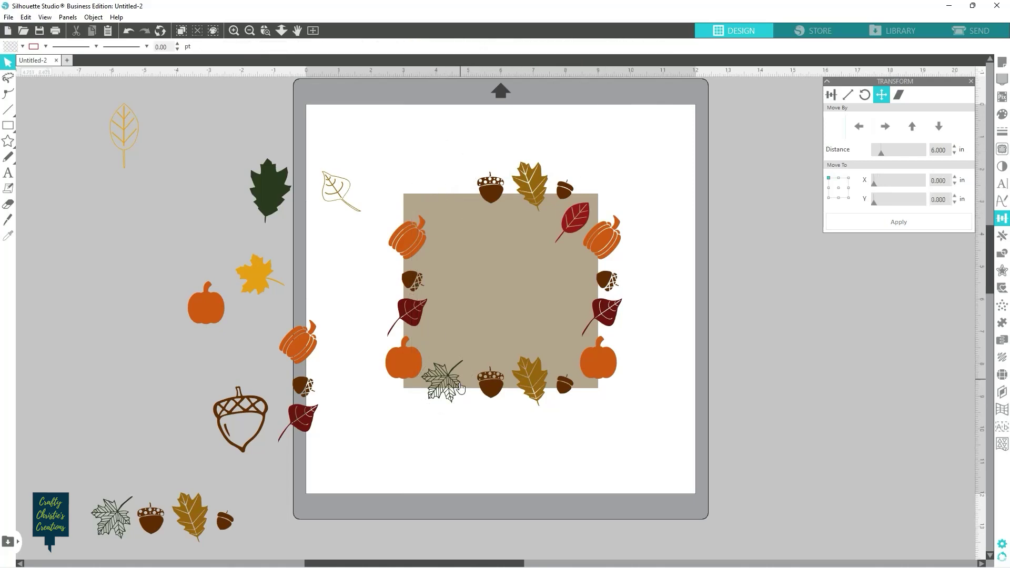
left_click(436, 399)
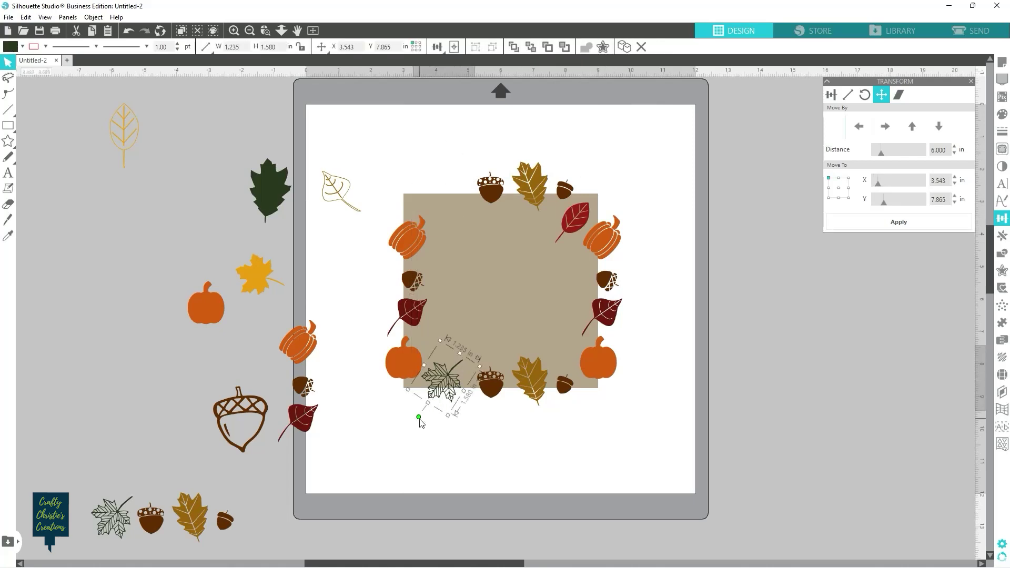
left_click_drag(420, 419, 454, 392)
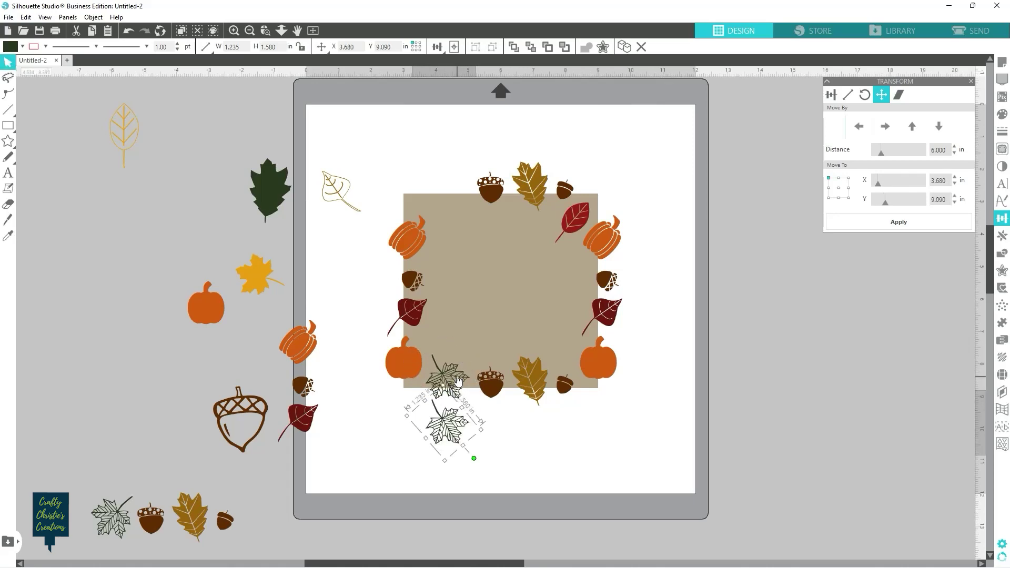
Step: Place the rotated maple leaf 6 in higher on the square's top edge, keeping a copy on the bottom edge and a spare below it
left_click(912, 126)
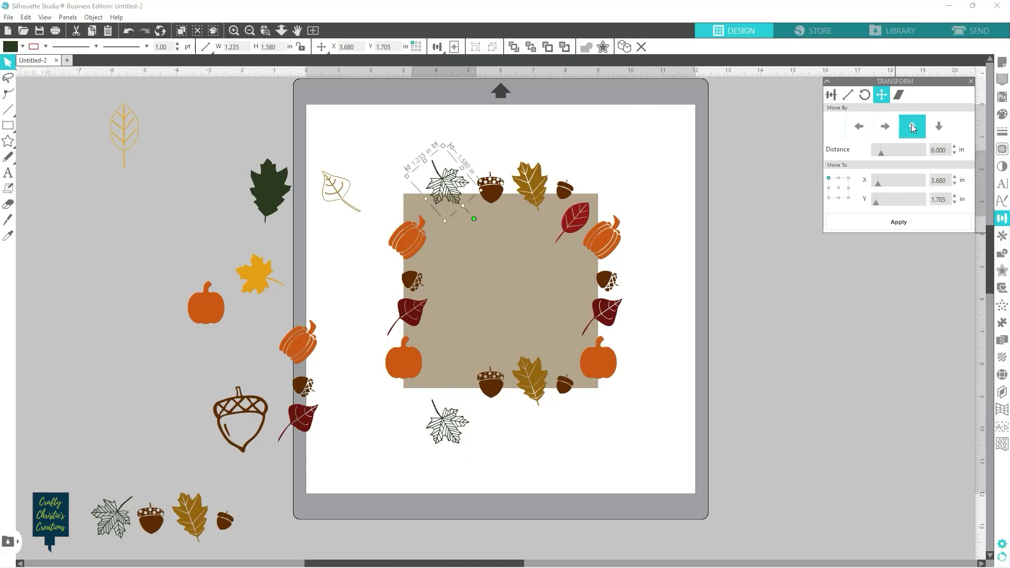
left_click(456, 435)
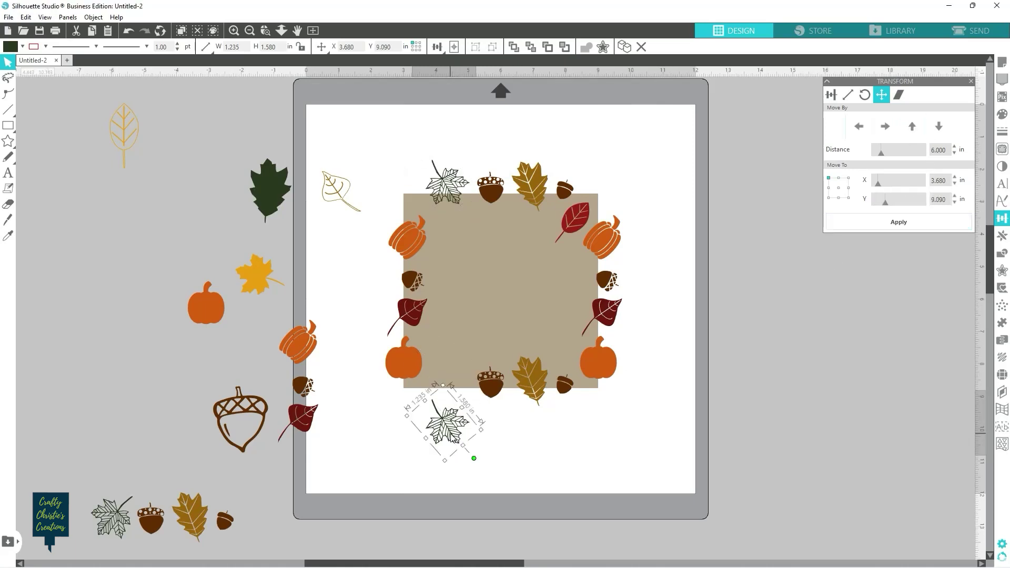
left_click_drag(456, 435, 453, 391)
left_click(485, 471)
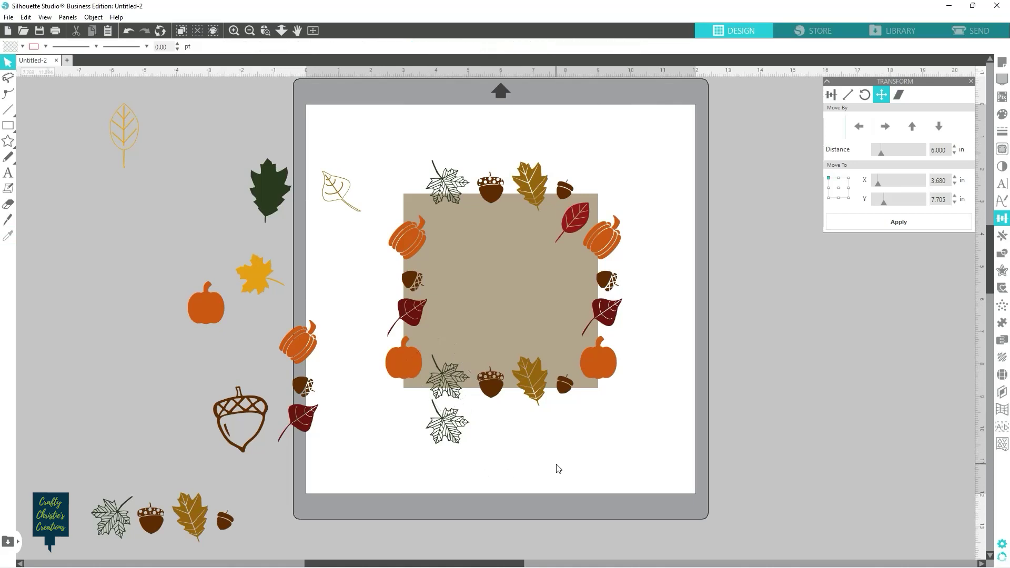
Step: Nudge the ribbed pumpkins on the left and right edges up together to Y 2.896 in
left_click(411, 237)
left_click(604, 238, "shift")
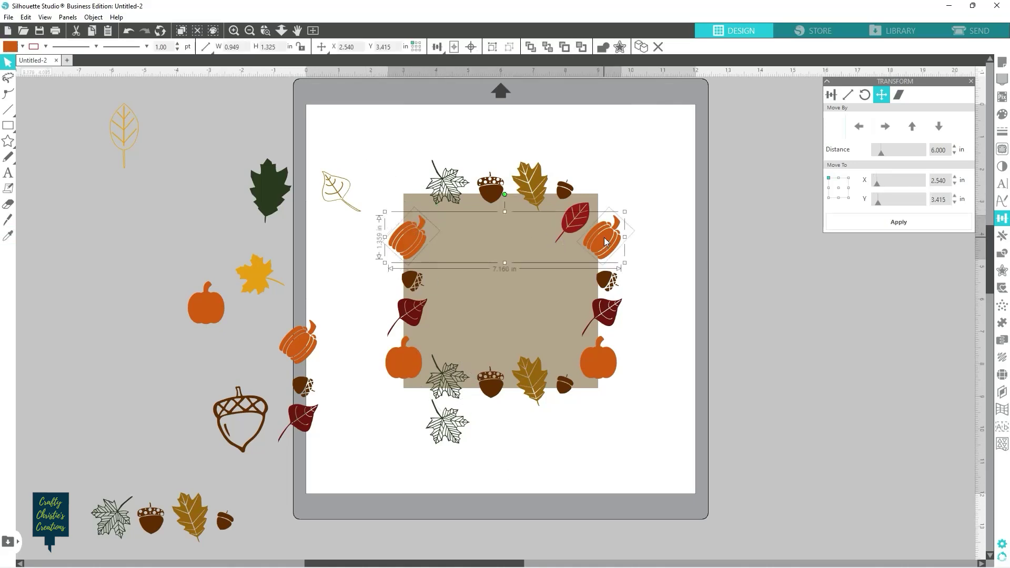
key("Up")
key("Up")
key("Up")
key("Up")
key("Up")
key("Up")
key("Up")
key("Up")
key("Up")
key("Up")
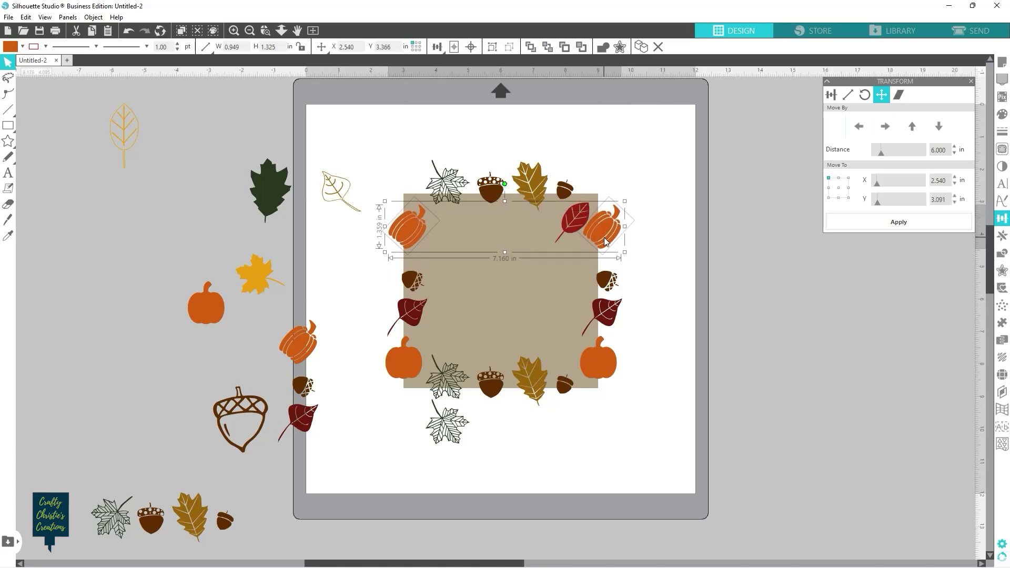
key("Up")
key("Up")
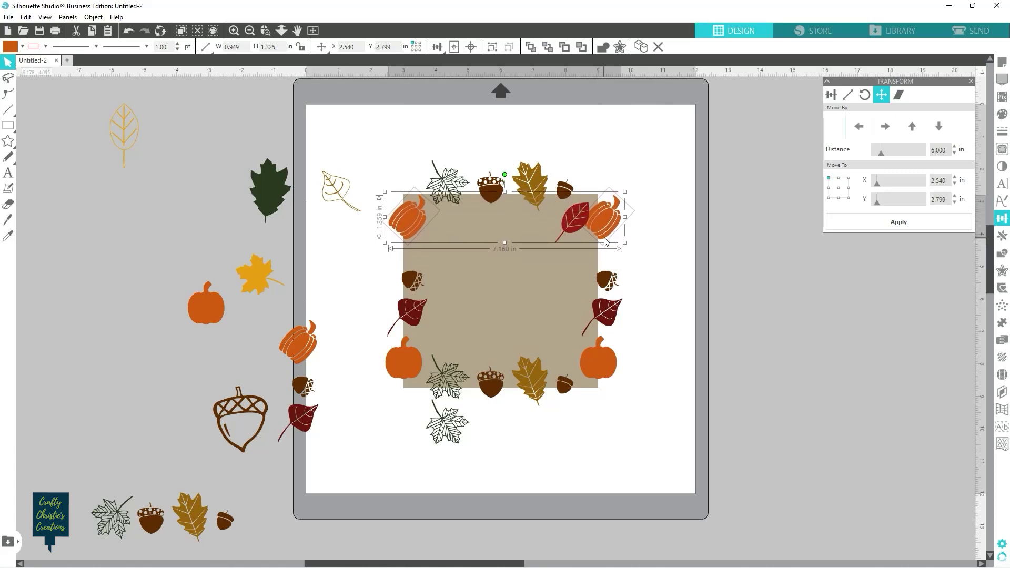
key("Down")
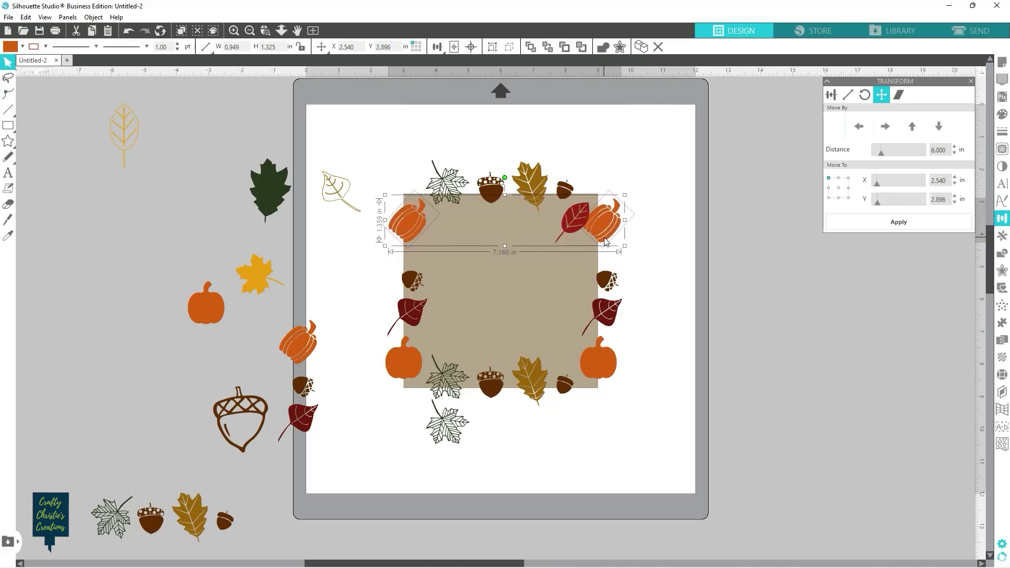
left_click(695, 226)
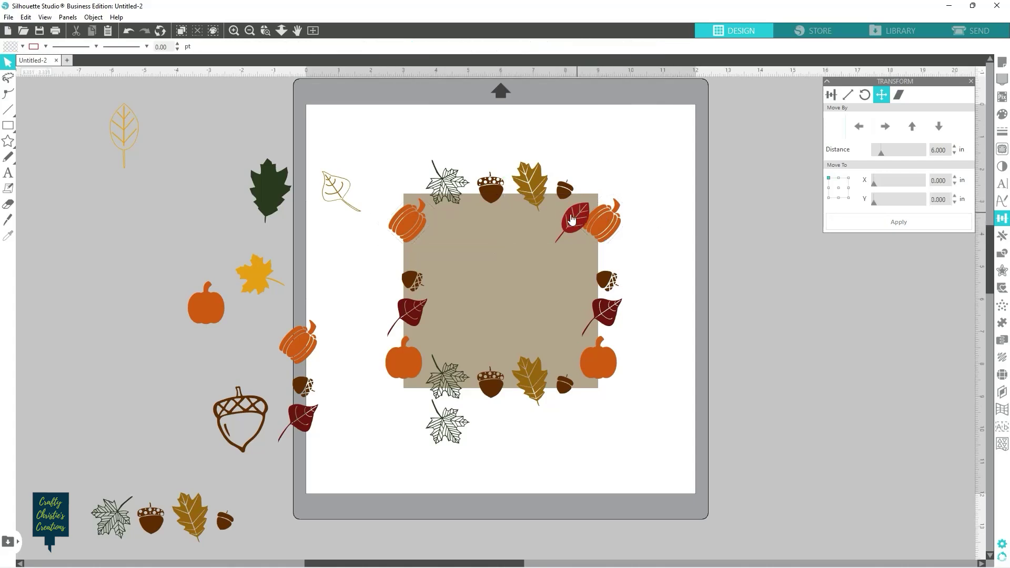
Step: Move the bright red leaf from the upper-right corner into the square's interior, above and left of its centre
left_click_drag(567, 223, 466, 271)
Step: Nudge the small plain acorns on the square's top and bottom edges right together to about X 8.0 in
left_click(565, 384)
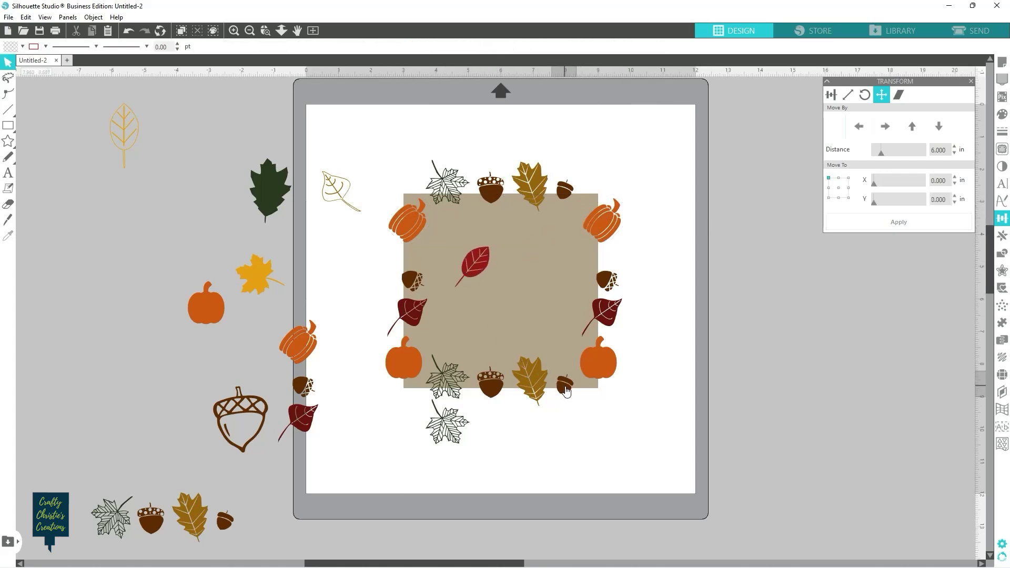
left_click(654, 305)
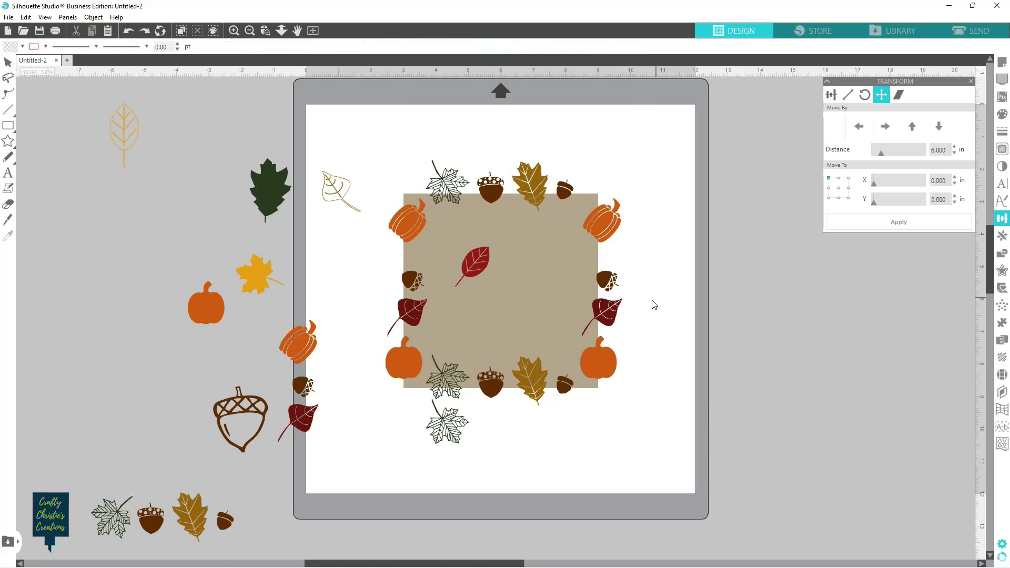
left_click(562, 389)
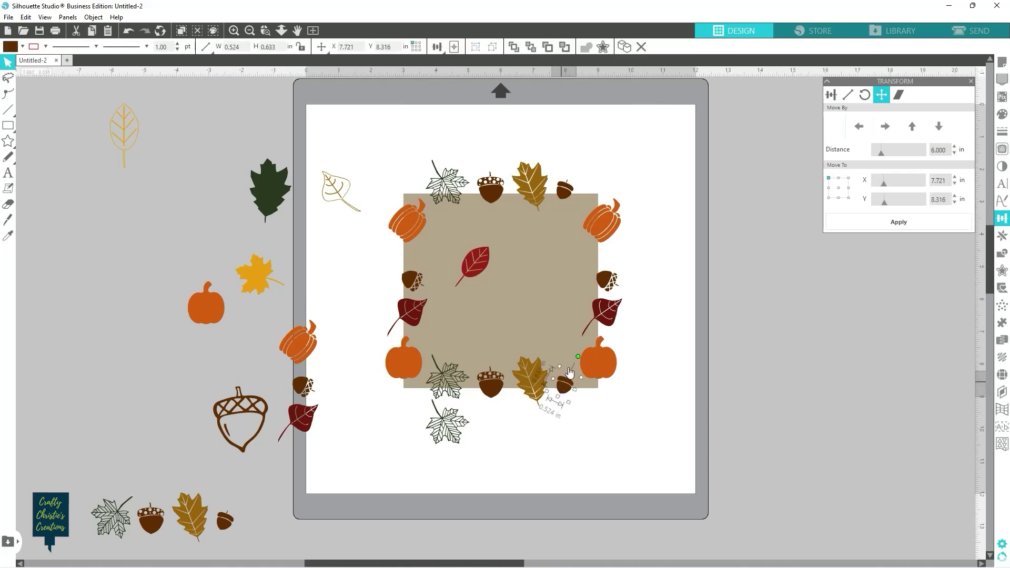
left_click(566, 200, "shift")
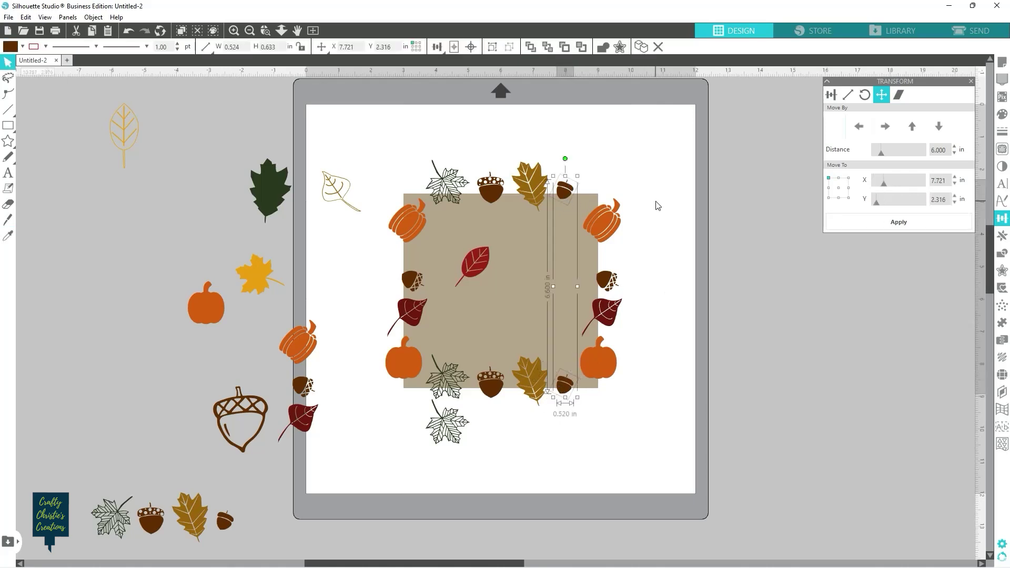
key("Right")
key("Right")
key("Right")
key("Right")
key("Right")
key("Right")
key("Right")
key("Right")
key("Right")
key("Right")
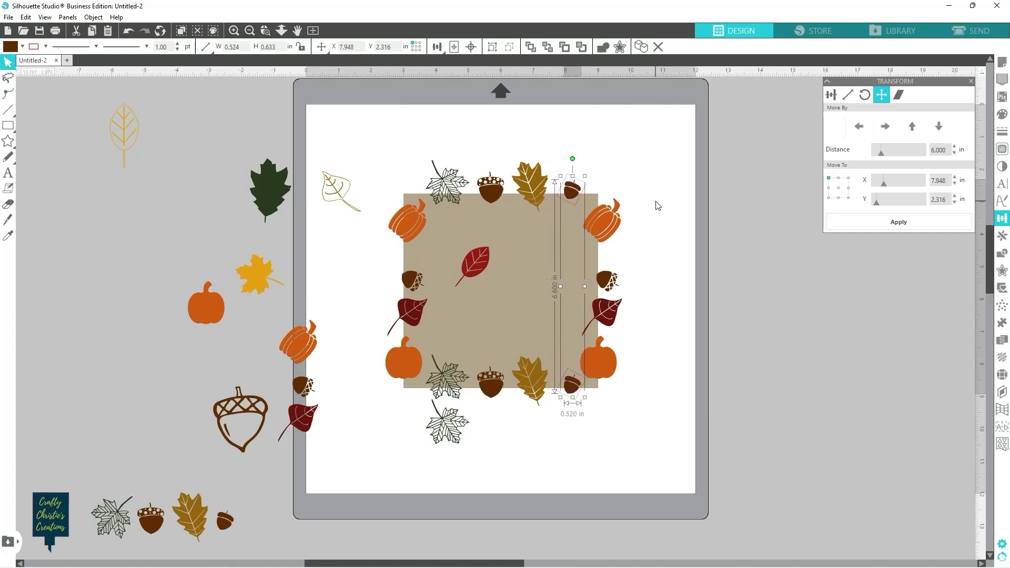
key("Right")
key("Right")
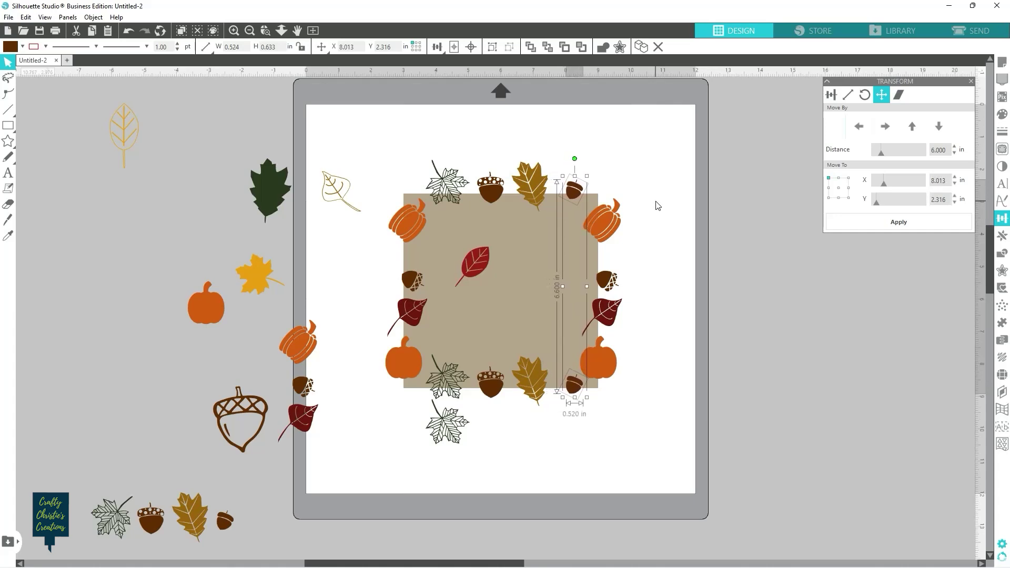
key("Right")
key("Right")
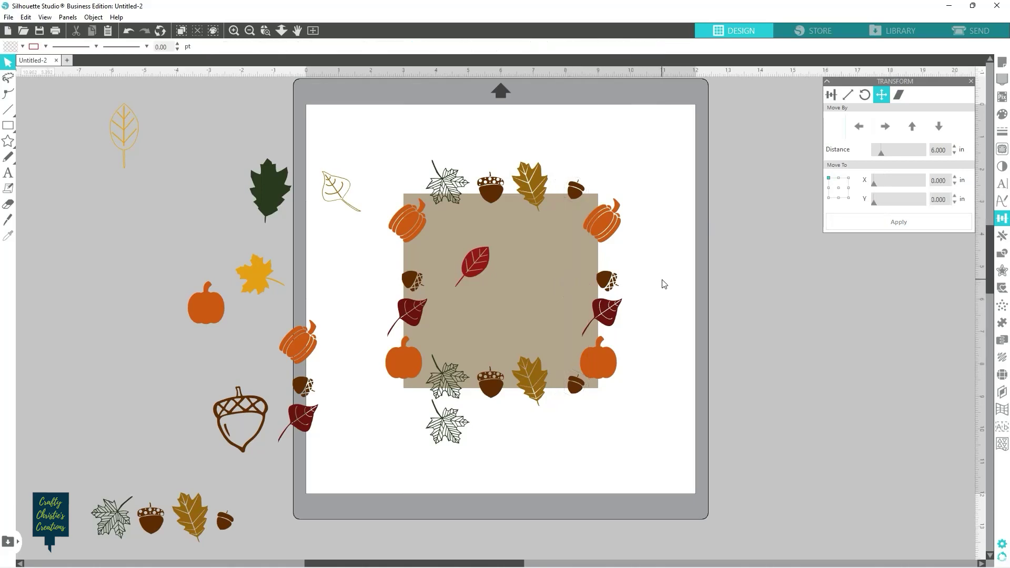
Step: Nudge the golden-brown oak leaves on the top and bottom edges right together to X 6.839 in
left_click(524, 196)
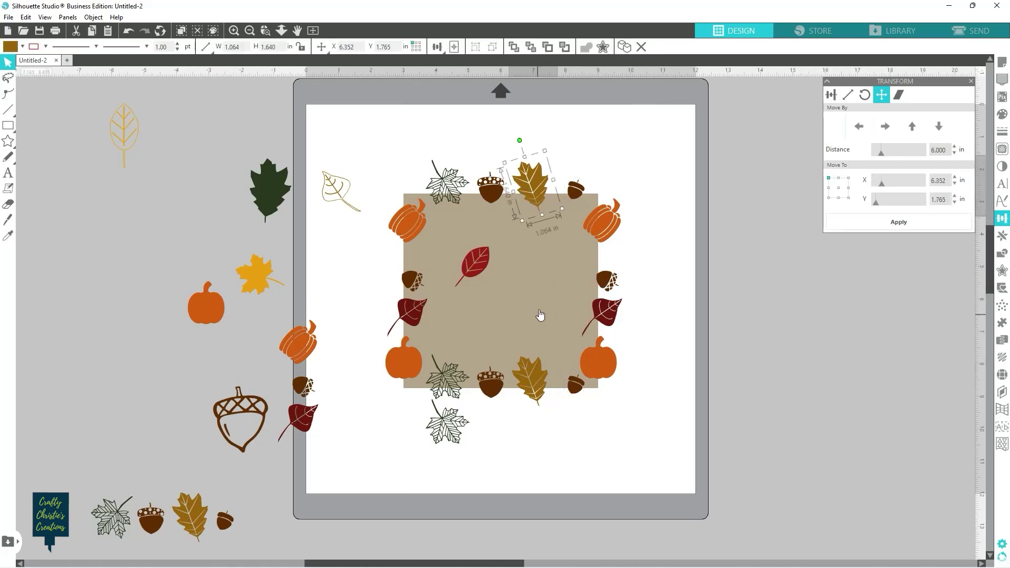
left_click_drag(541, 179, 540, 179)
left_click(531, 369, "shift")
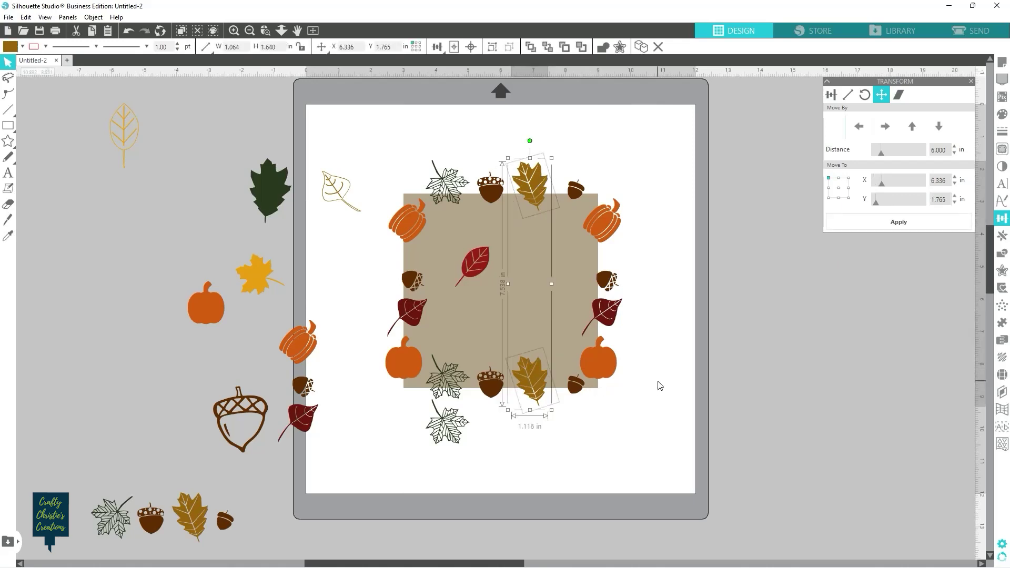
key("Right")
key("Right")
key("Right")
key("Right")
key("Right")
key("Right")
key("Right")
key("Right")
key("Right")
key("Right")
key("Right")
key("Right")
key("Right")
key("Right")
key("Right")
key("Right")
key("Right")
key("Right")
key("Right")
key("Right")
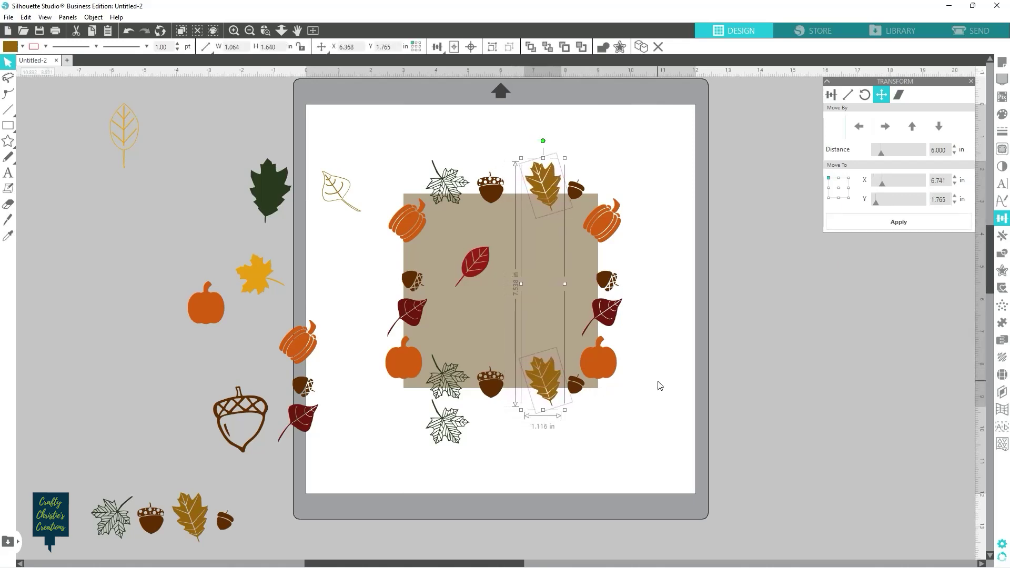
key("Right")
key("Right")
key("Right")
key("Right")
key("Right")
key("Right")
key("Right")
key("Right")
key("Right")
key("Right")
key("Right")
key("Right")
key("Right")
key("Right")
key("Right")
key("Right")
key("Right")
key("Right")
key("Right")
key("Right")
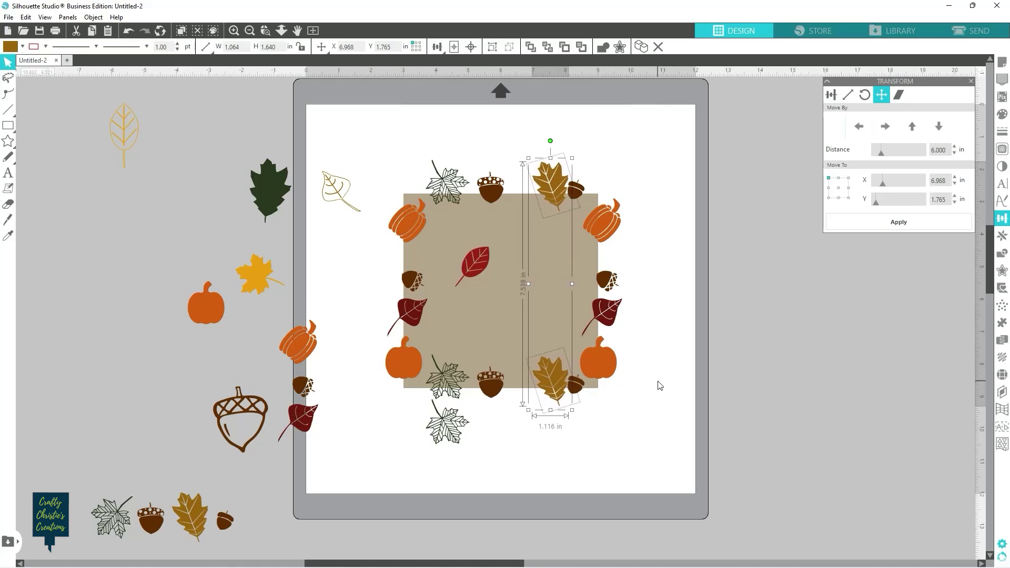
key("Left")
key("Left")
key("Left")
key("Left")
key("Left")
key("Left")
key("Left")
key("Left")
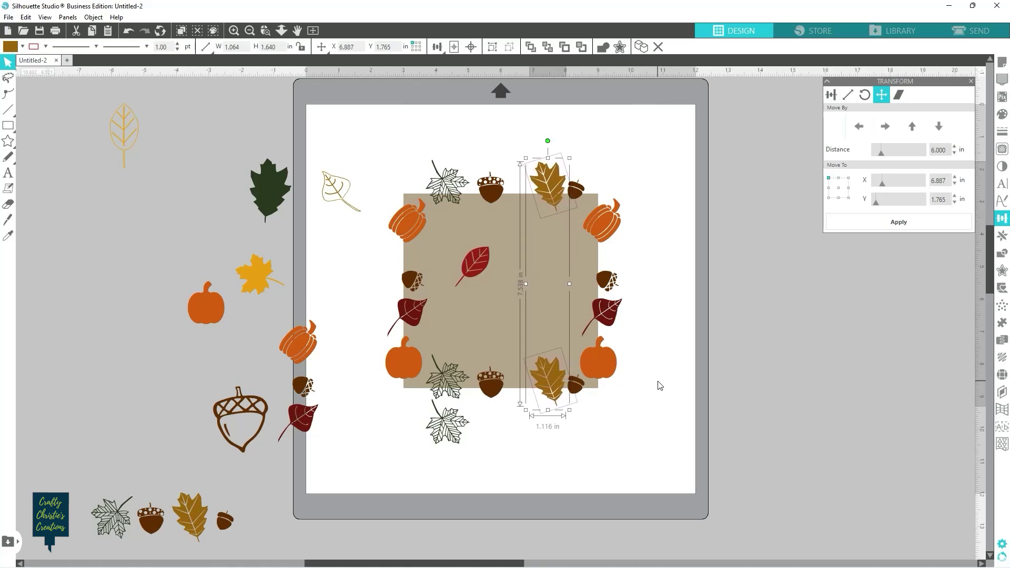
key("Left")
key("Left")
key("Left")
key("Left")
key("Left")
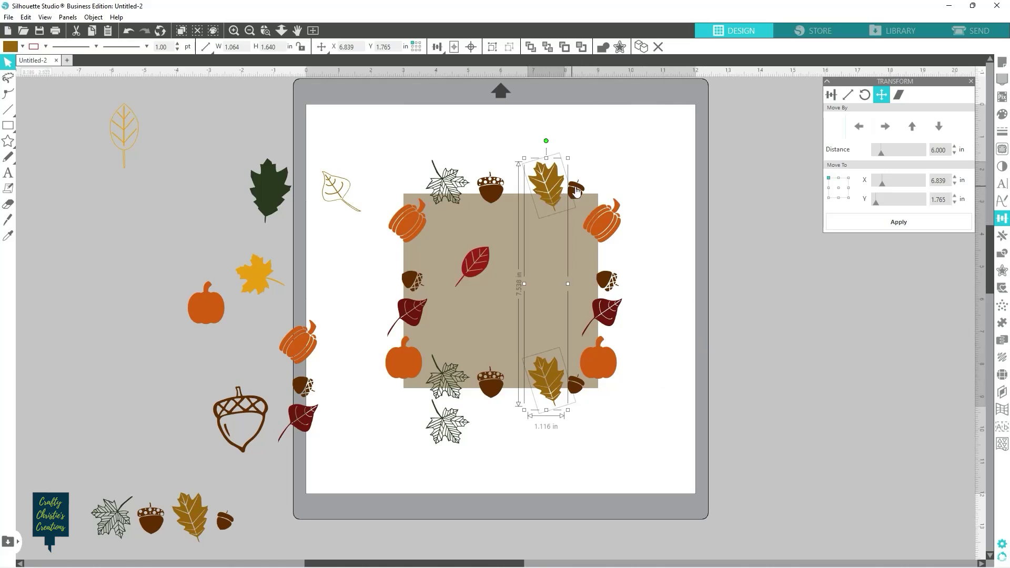
left_click(661, 256)
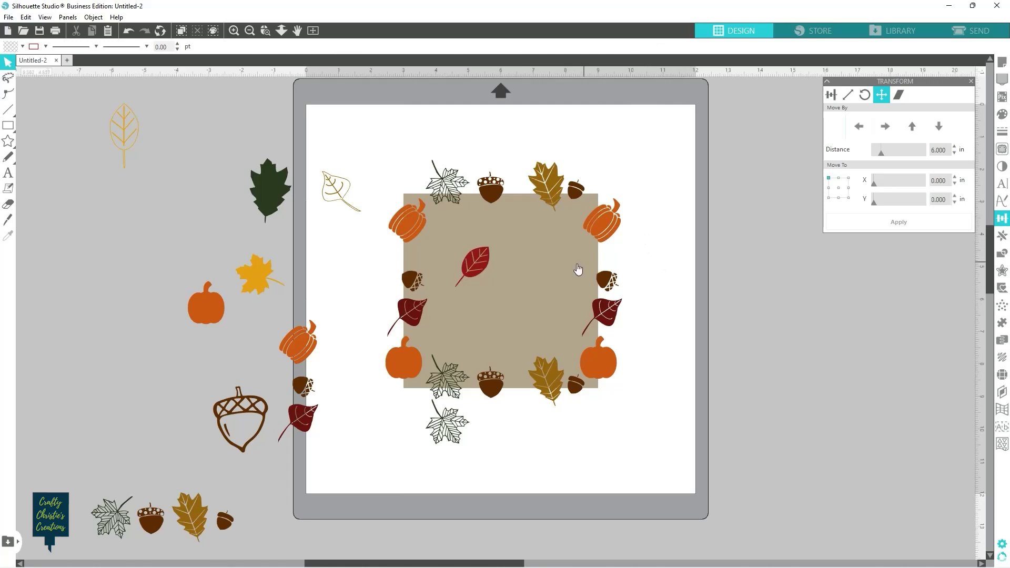
Step: Nudge the tilted acorns on the square's left and right edges up together to Y 4.595 in
left_click(613, 283)
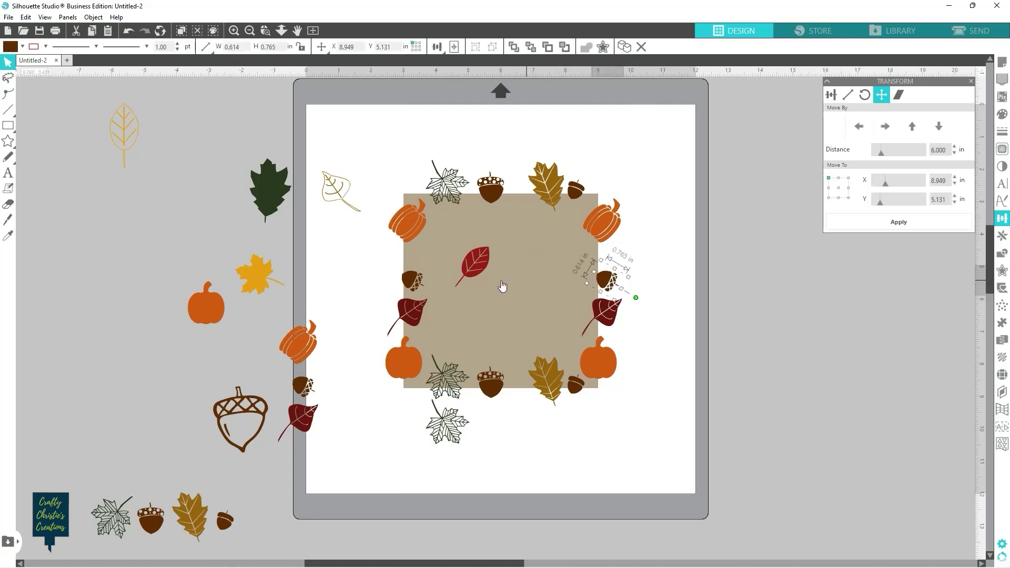
left_click(413, 281, "shift")
key("Up")
key("Up")
key("Up")
key("Up")
key("Up")
key("Up")
key("Up")
key("Up")
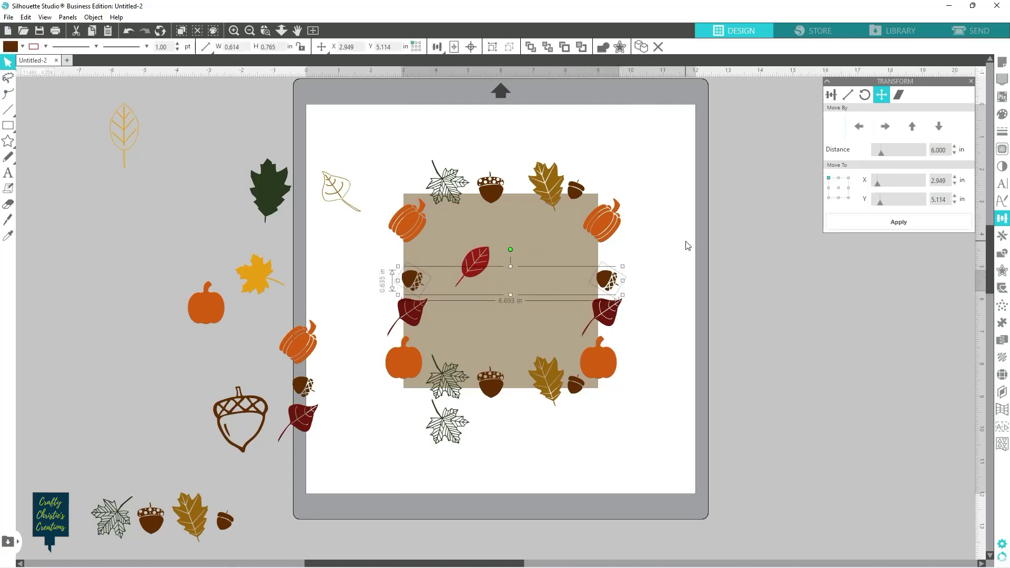
key("Up")
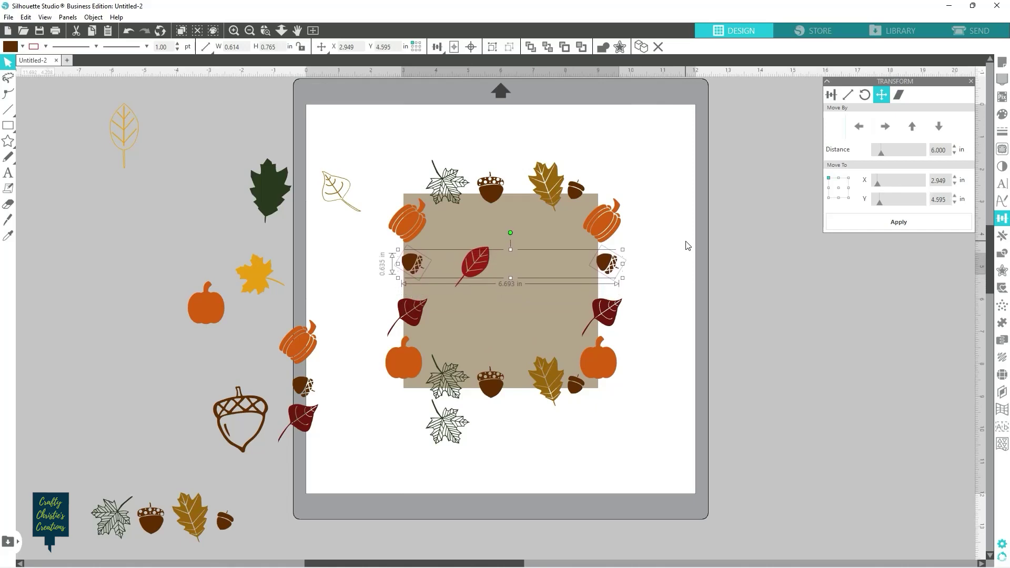
Step: Nudge the dark red leaves on the left and right edges up together to Y 5.702 in
left_click(411, 317)
left_click(607, 311, "shift")
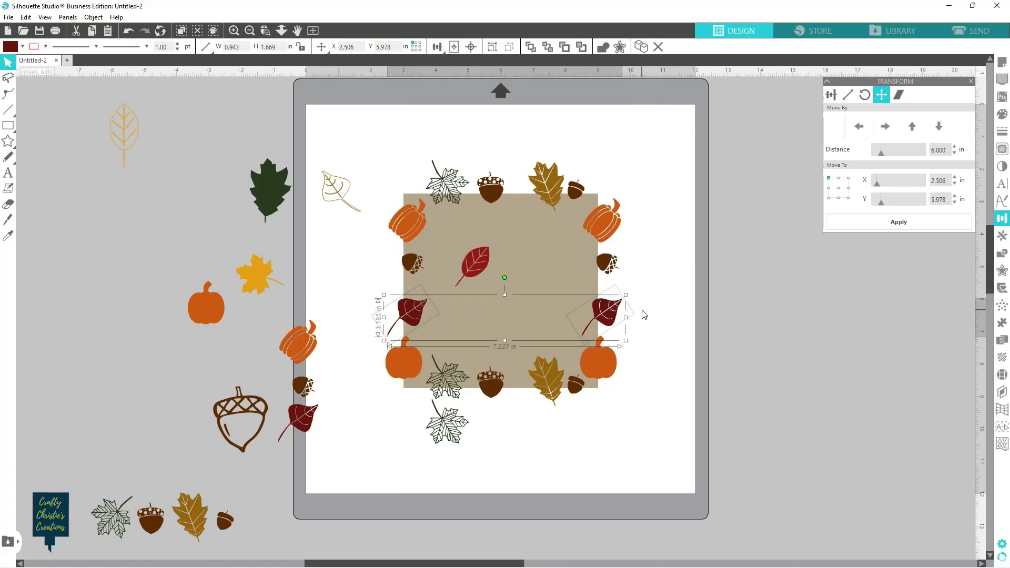
key("Up")
key("Up")
key("Up")
key("Up")
key("Up")
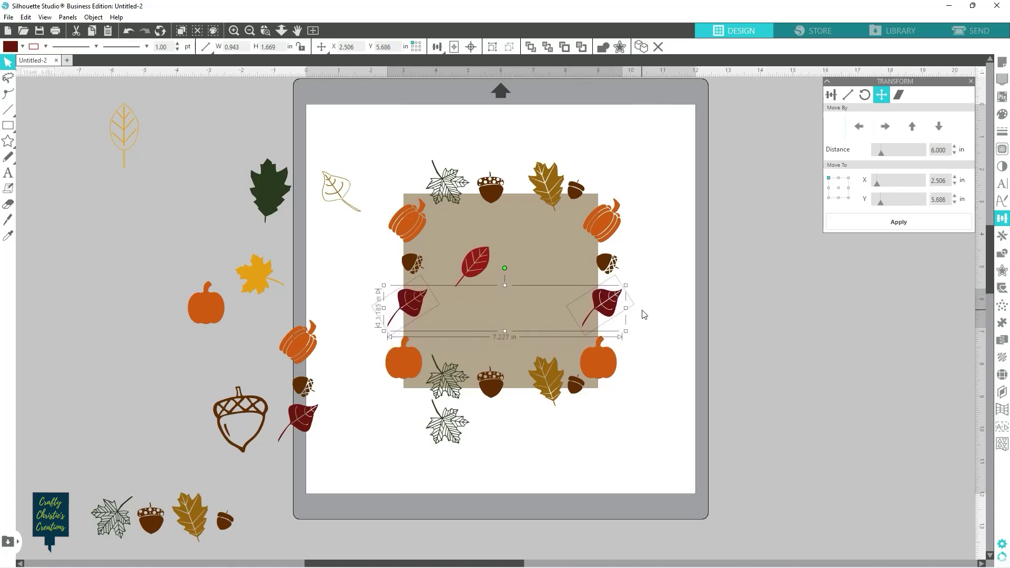
key("Down")
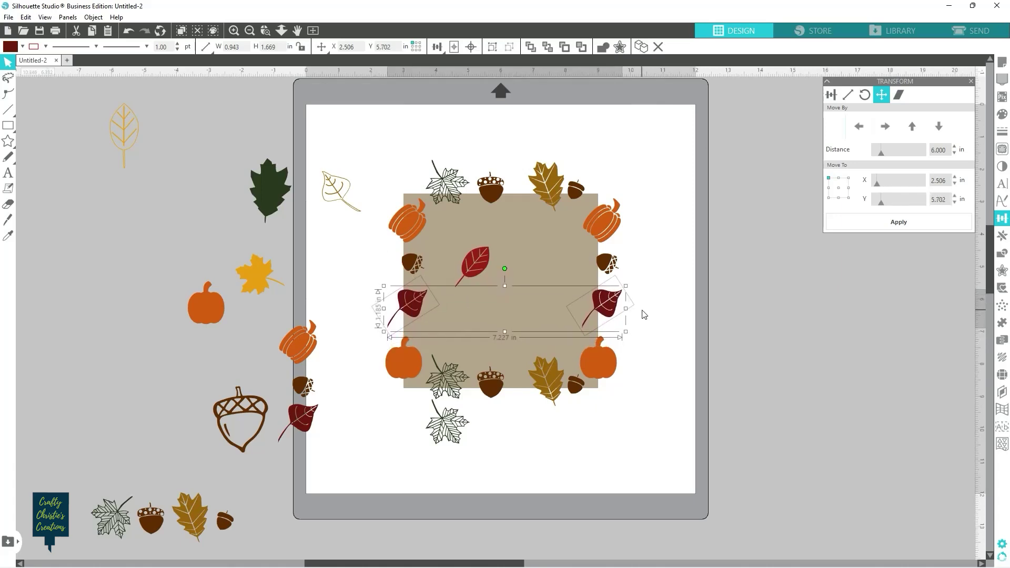
left_click(643, 347)
Step: Nudge the golden-brown oak leaves on the top and bottom edges back left together to X 6.579 in
left_click(547, 395)
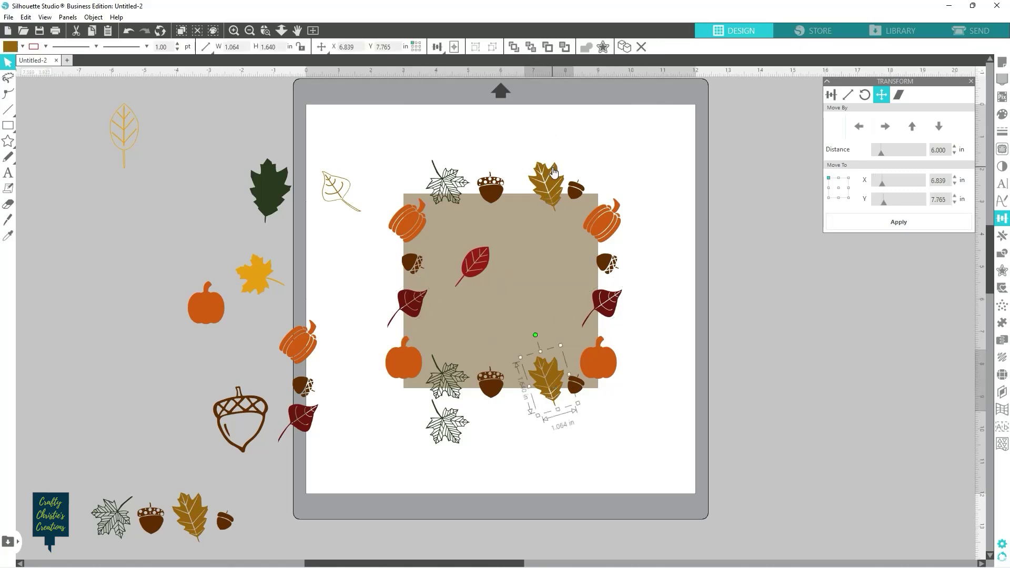
left_click(562, 175, "shift")
key("Left")
key("Left")
key("Left")
key("Left")
key("Left")
key("Left")
key("Left")
key("Left")
key("Left")
key("Left")
key("Left")
key("Left")
key("Left")
key("Left")
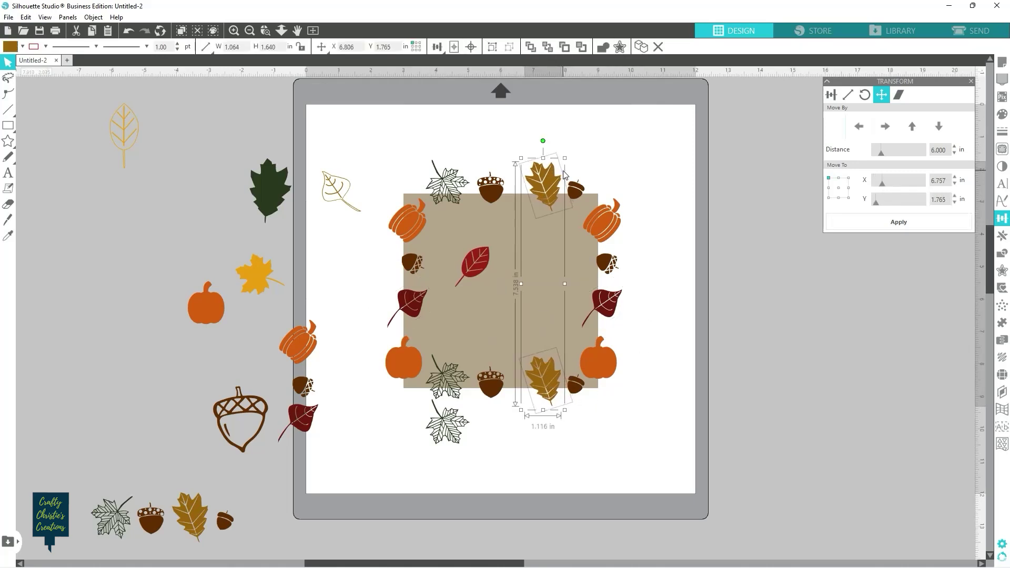
key("Left")
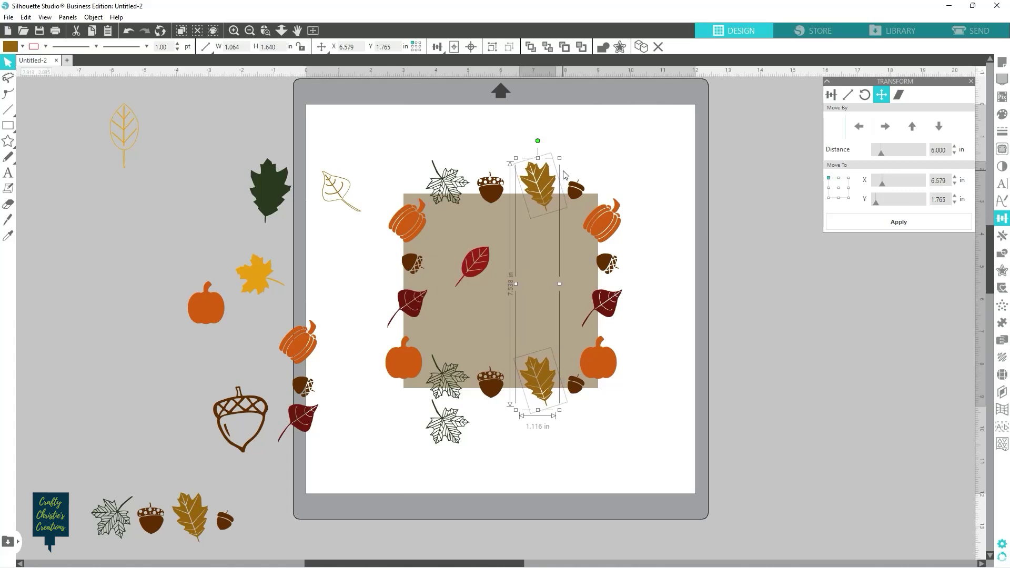
left_click(643, 314)
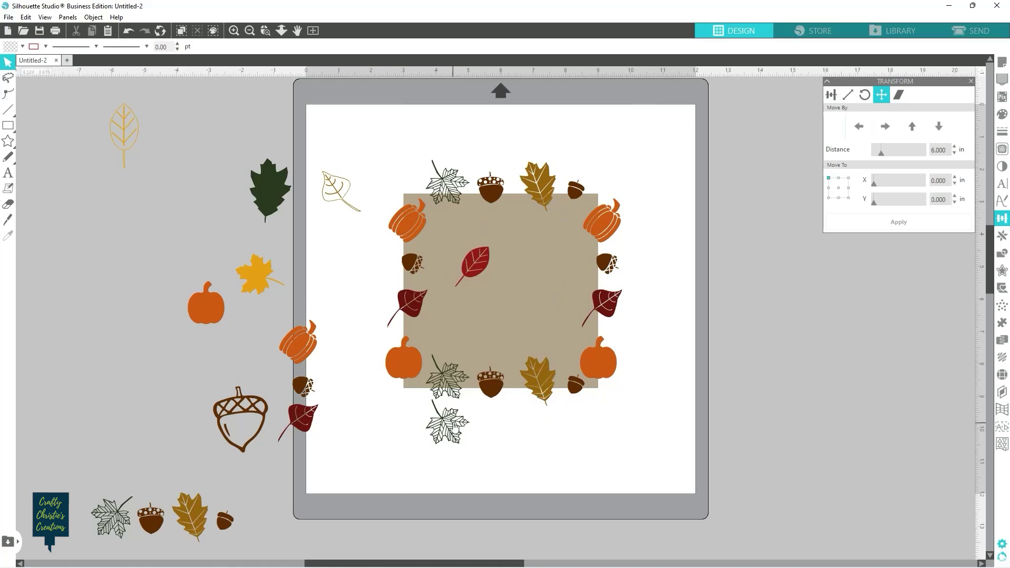
Step: Move the spare outlined maple leaf and the outlined yellow leaf off the page, among the unused motifs on its left
left_click_drag(461, 427, 158, 259)
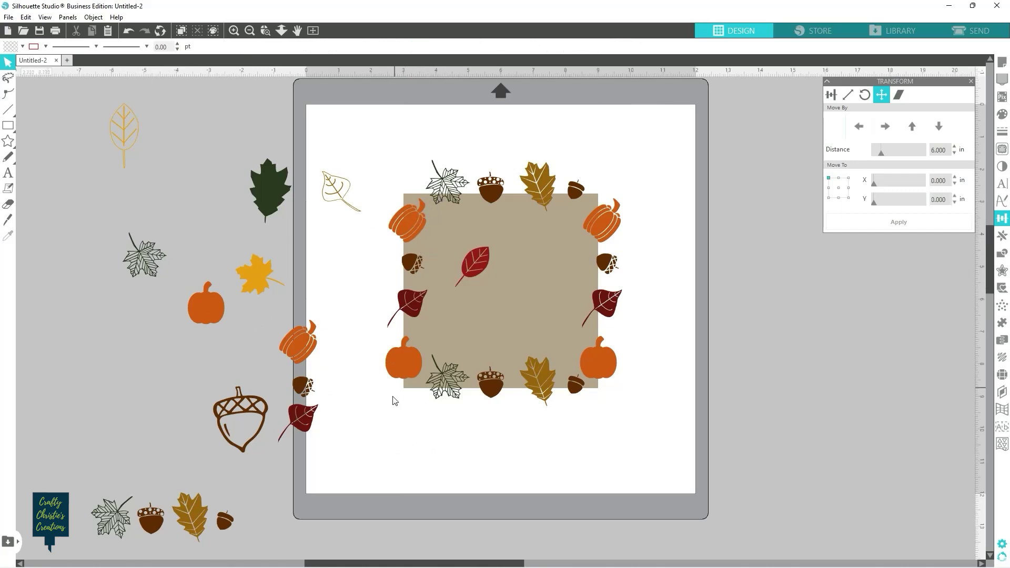
left_click_drag(333, 183, 187, 175)
Step: Clone the square with all its motifs to the right, group the clone and position it at X 10.389 in, Y 1.689 in
left_click_drag(363, 170, 610, 390)
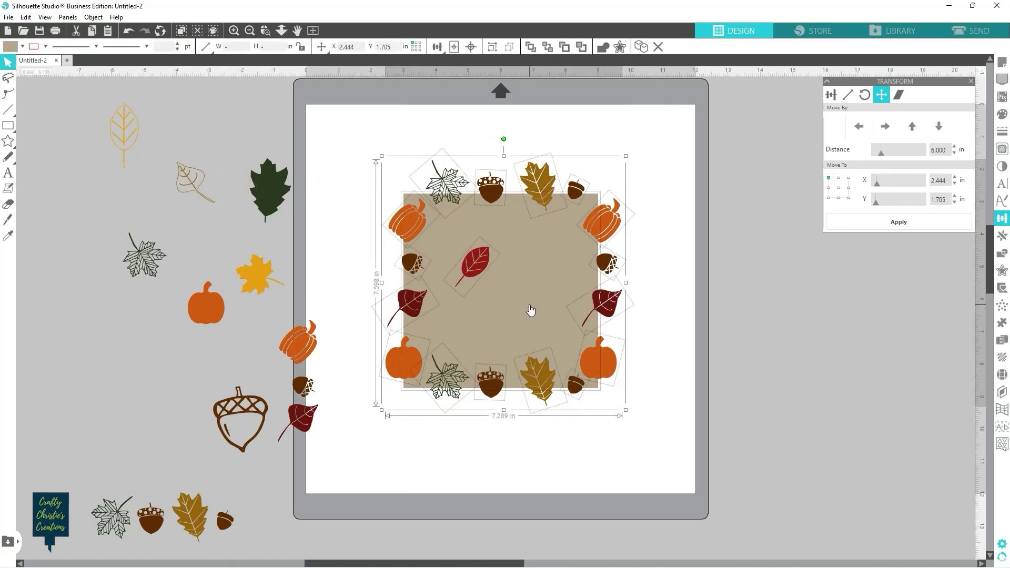
left_click_drag(524, 302, 783, 307)
right_click(776, 311)
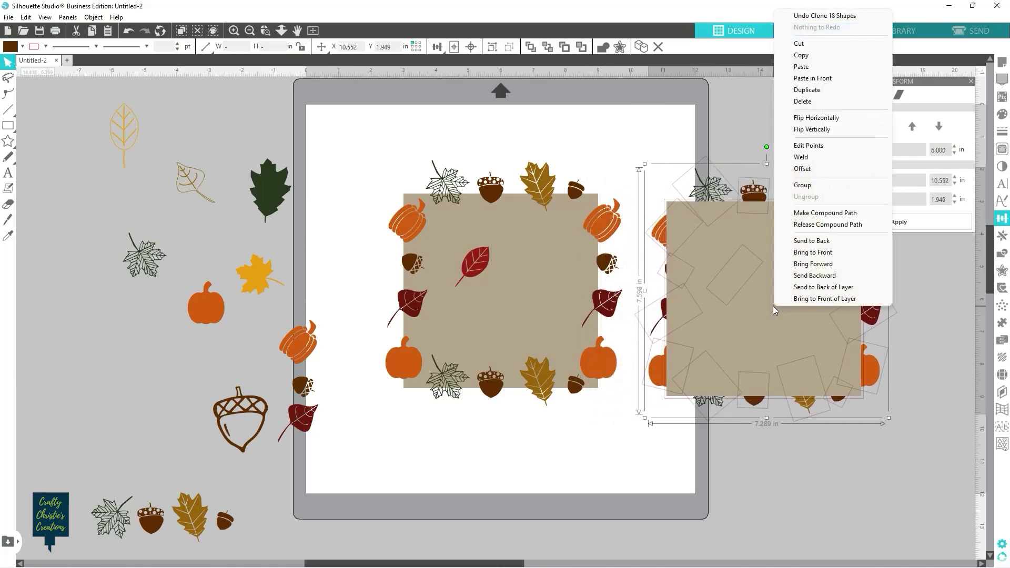
left_click(819, 185)
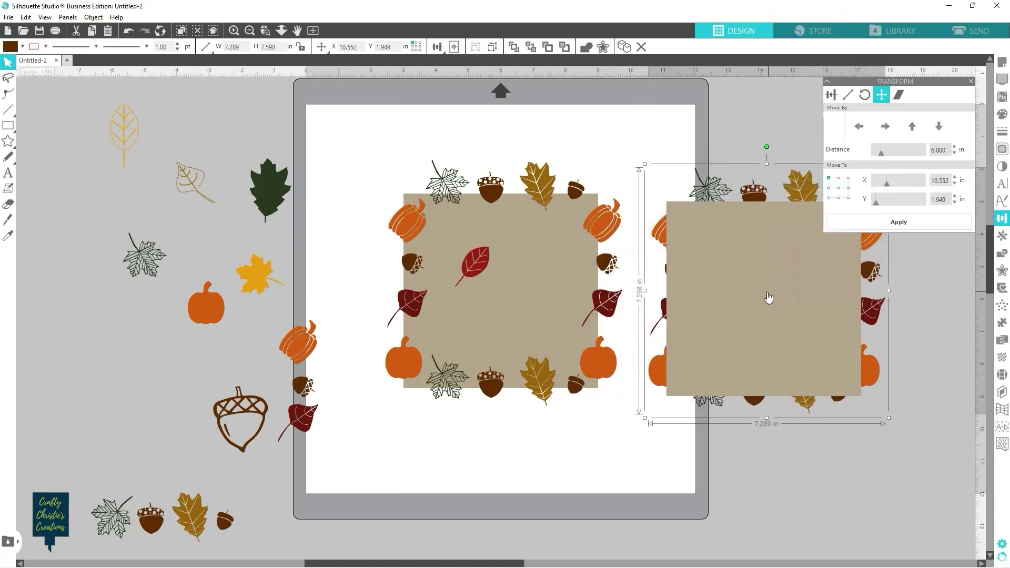
mouse_move(764, 293)
left_mouse_down()
mouse_move(714, 288)
mouse_move(762, 286)
left_mouse_up()
Step: Ungroup the cloned tile and send its tan square behind the motifs
right_click(752, 287)
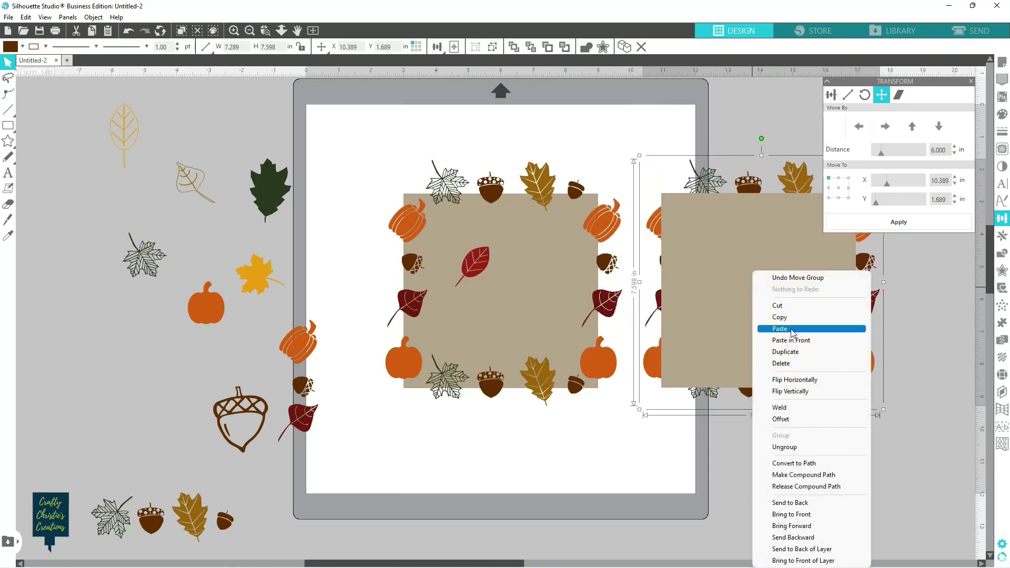
left_click(784, 447)
left_click(758, 315)
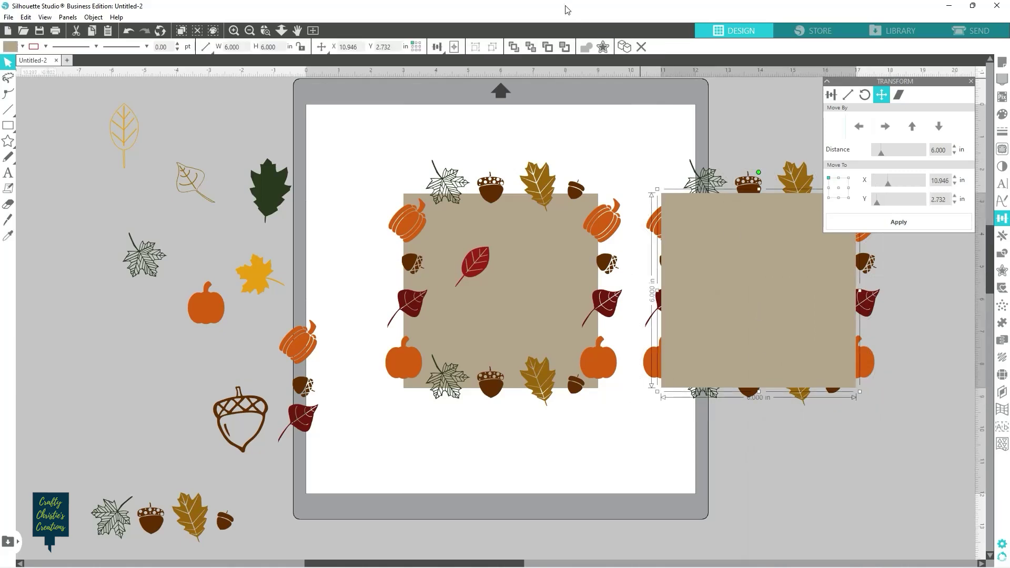
left_click(534, 43)
left_click(718, 140)
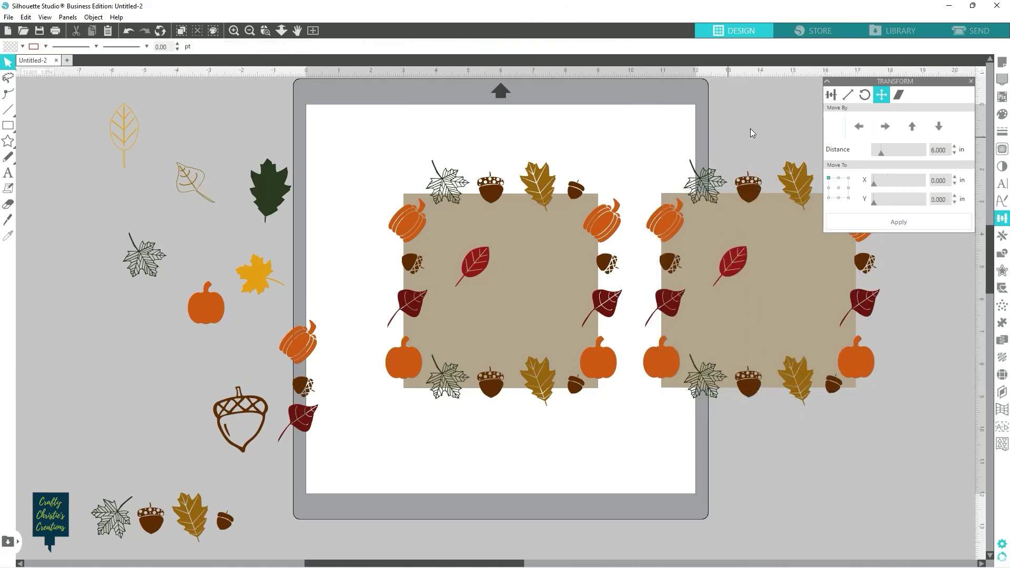
Step: Group the cloned tile again and place it flush against the original square's right edge at X 8.427 in, Y 1.705 in
left_click_drag(954, 83, 958, 427)
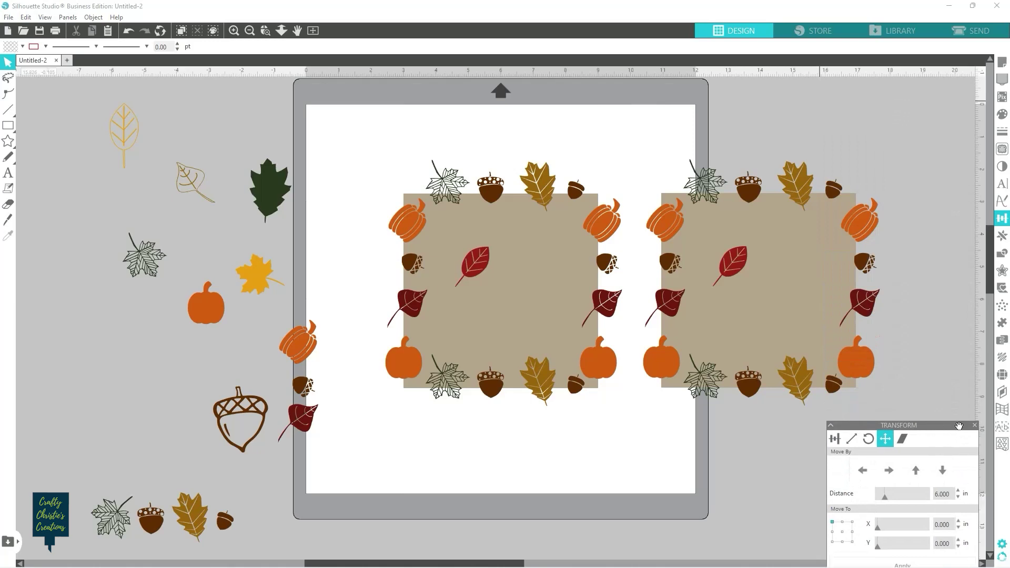
left_click(722, 254)
key("ctrl+shift+g")
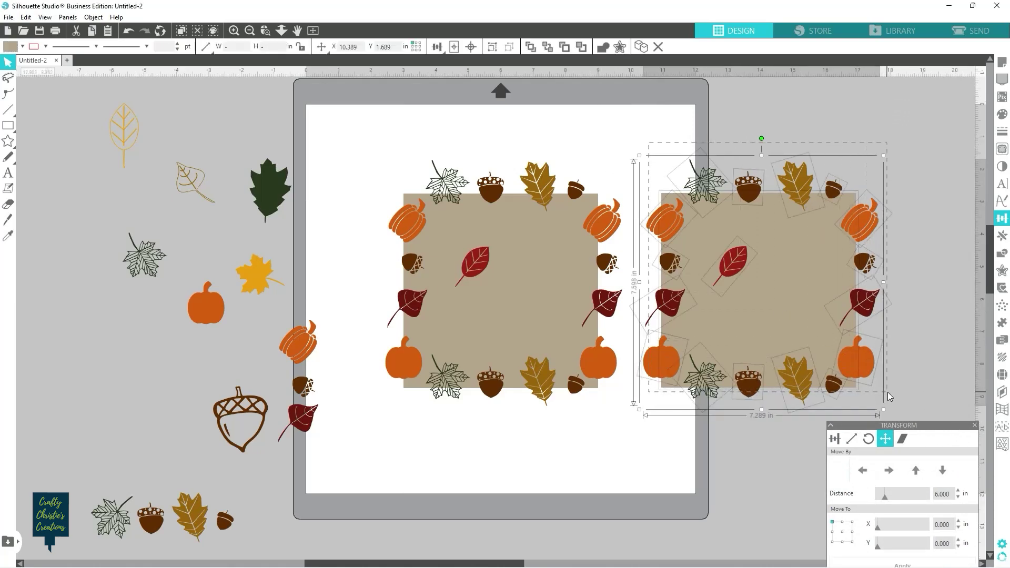
right_click(827, 336)
left_click(854, 213)
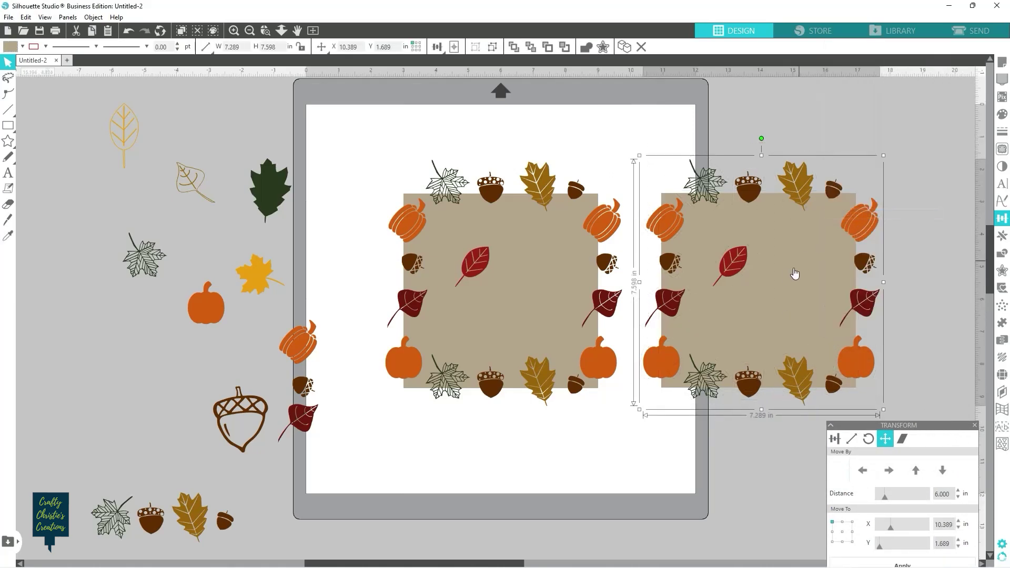
left_click_drag(785, 276, 723, 277)
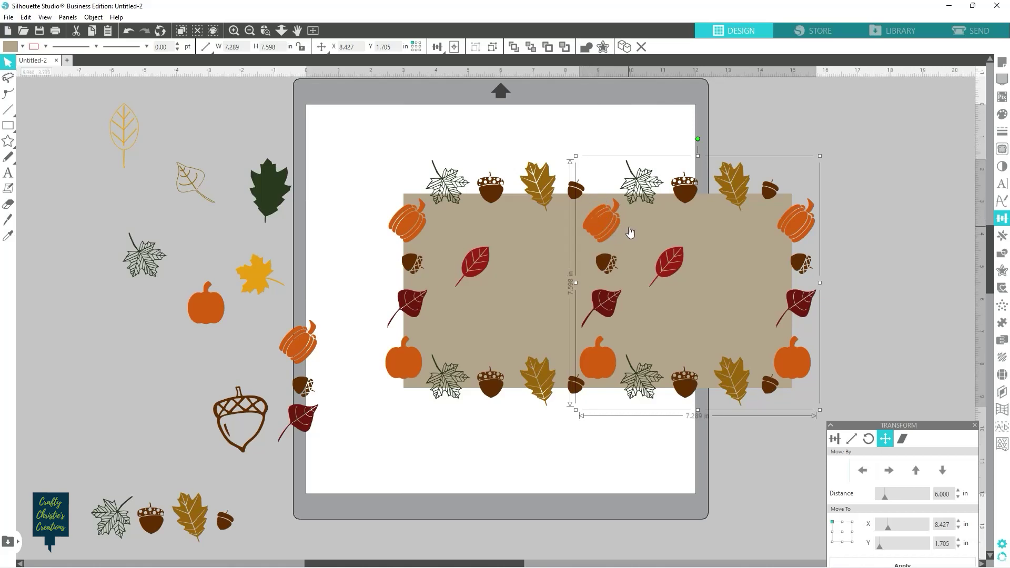
Step: Place the grouped test tile flush against the original's left edge to check the repeat, and move it off the page at X 13.308 in, Y -0.192 in
left_click_drag(742, 275, 354, 269)
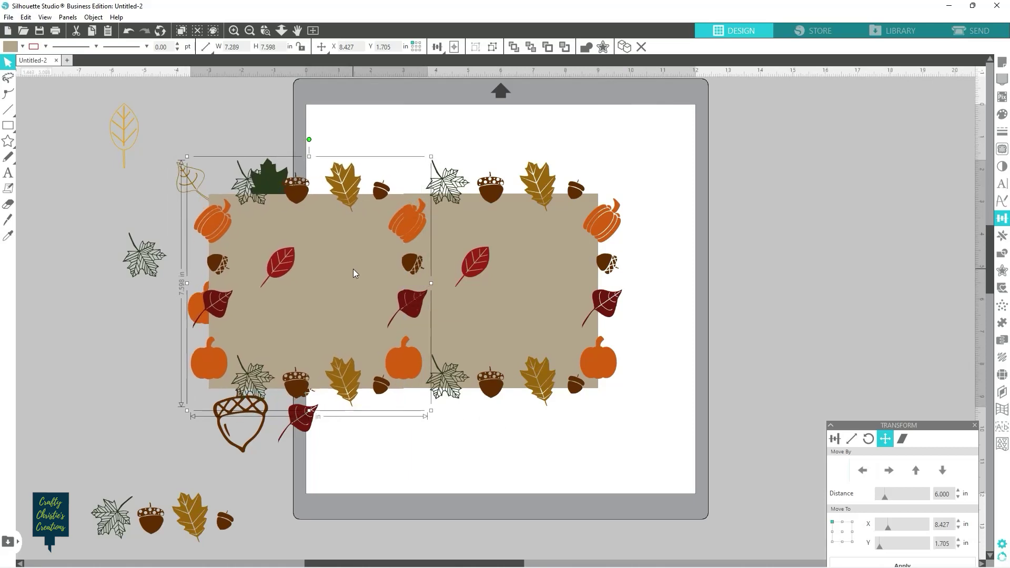
left_click_drag(353, 270, 353, 269)
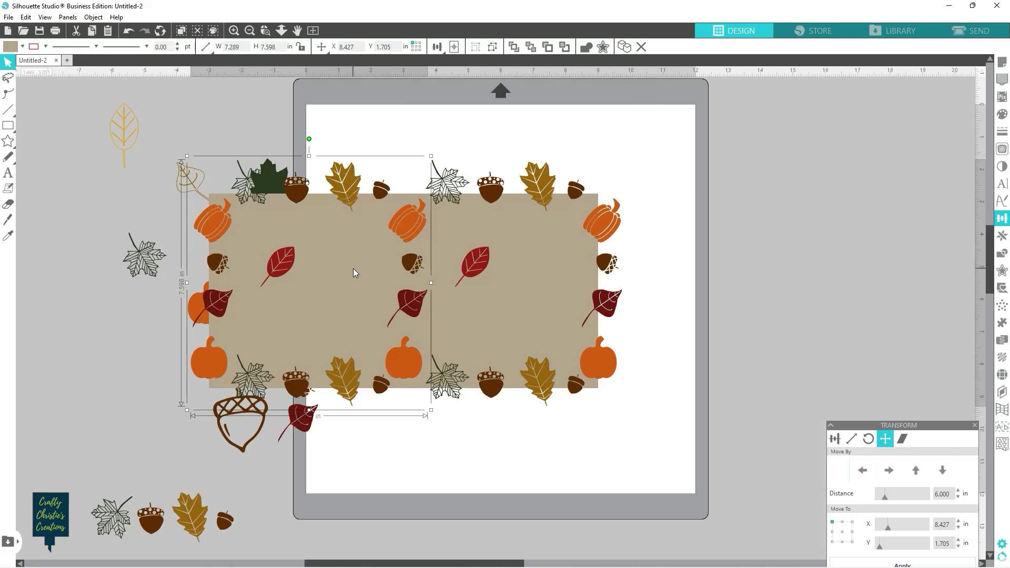
left_click_drag(353, 268, 901, 206)
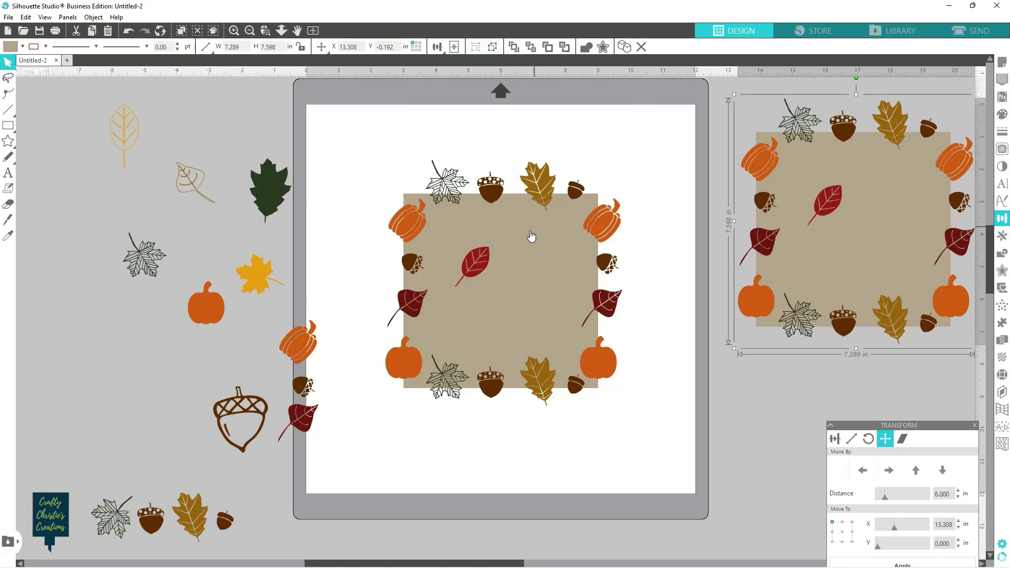
Step: Place the red leaf at the tan square's upper right, the yellow maple leaf at its lower right, and a shrunken acorn and dark green leaf between them
left_click_drag(478, 267, 564, 227)
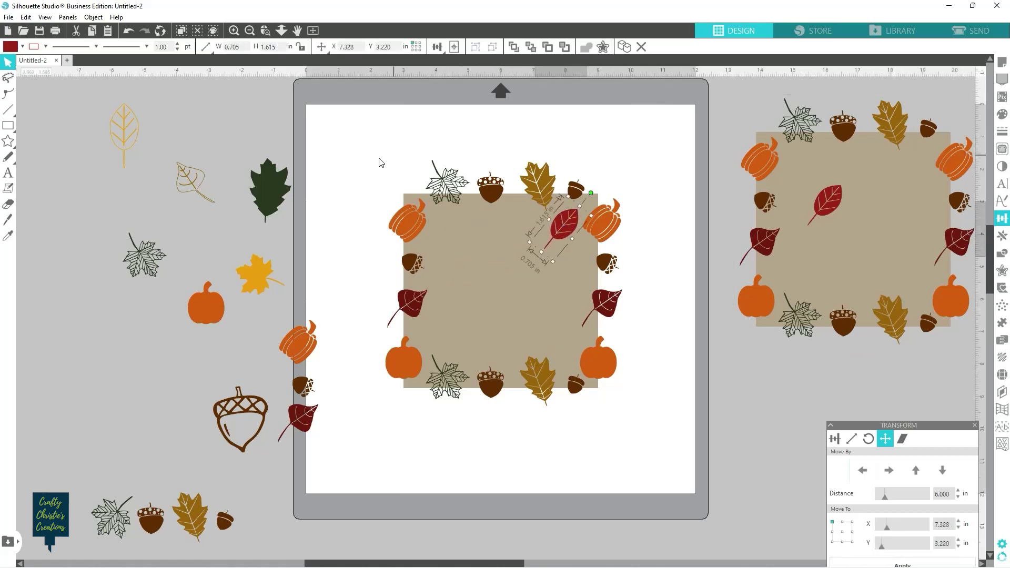
left_click_drag(258, 273, 555, 331)
left_click_drag(594, 408, 599, 406)
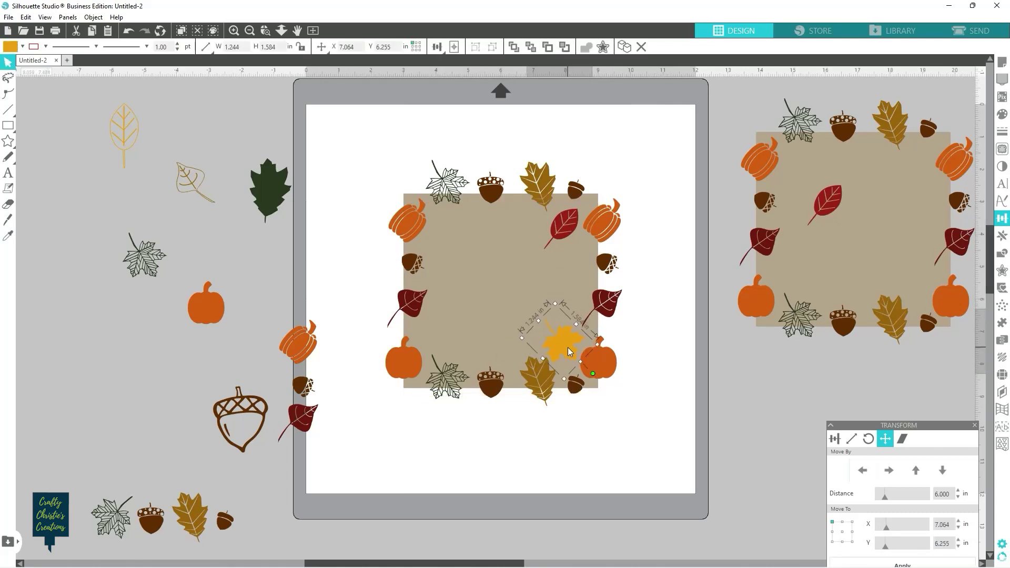
left_click_drag(152, 518, 576, 300)
left_click_drag(269, 189, 542, 281)
Step: Tilt the gold oak leaf into the square's upper left, place the small acorn at its lower left, and turn the dark green leaf toward the right edge
left_click_drag(189, 517, 452, 238)
left_click_drag(453, 195, 432, 197)
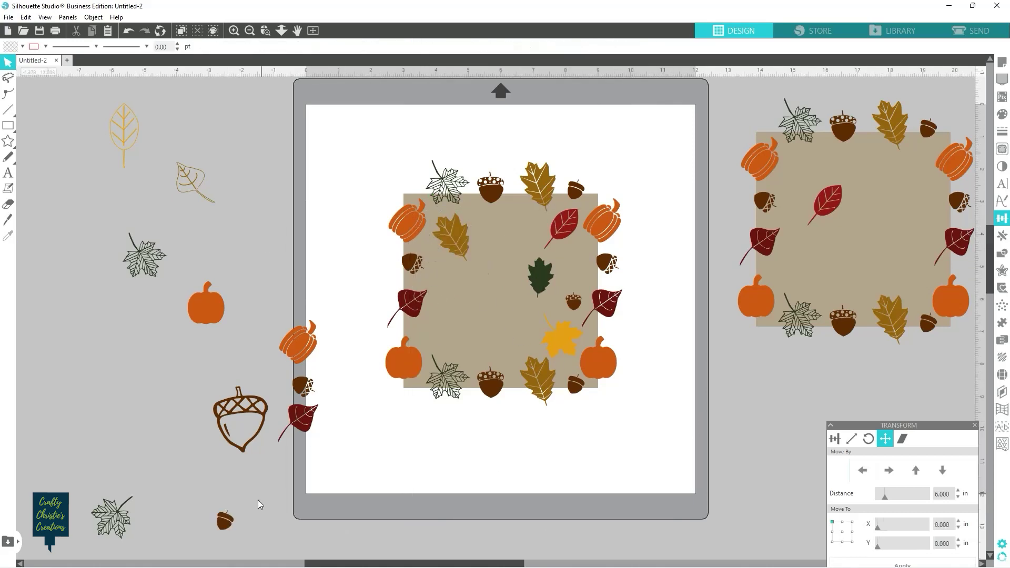
left_click_drag(225, 521, 432, 330)
left_click_drag(539, 276, 584, 273)
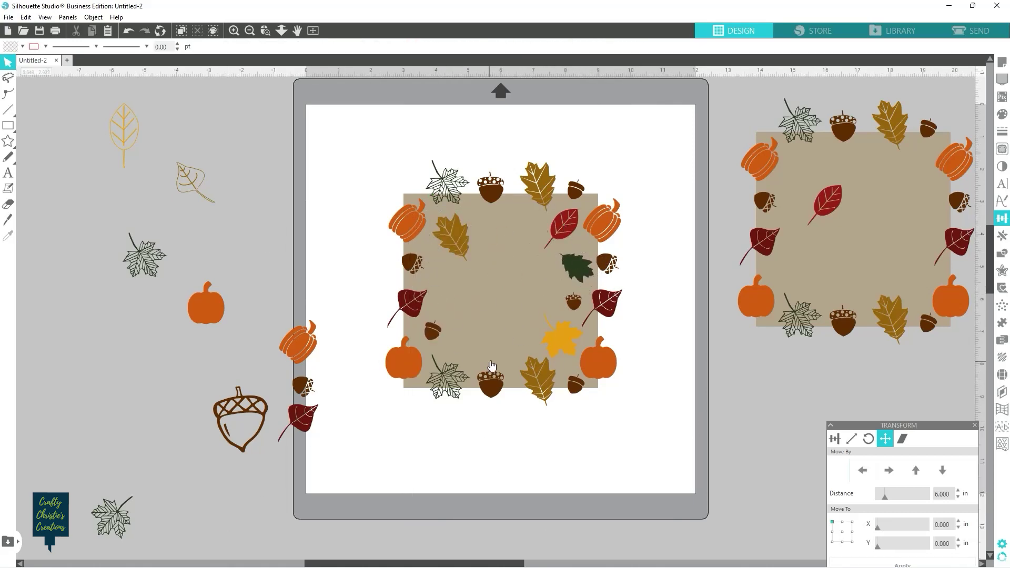
Step: Place the orange pumpkin at the square's top centre with a small acorn below it, and shrink and tilt the outlined yellow leaf to 0.575 x 1.302 in
left_click_drag(206, 304, 514, 226)
left_click_drag(303, 386, 338, 259)
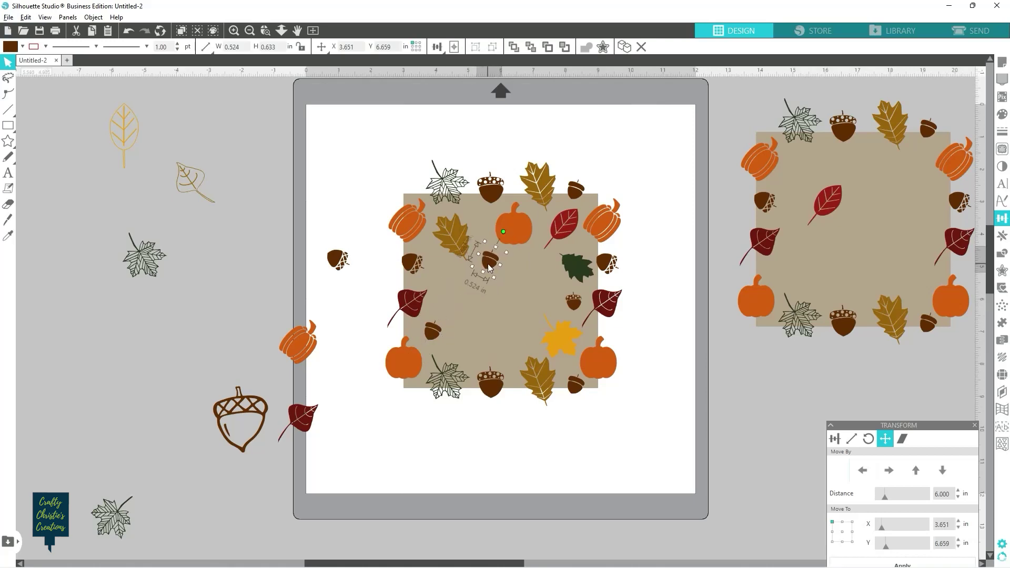
left_click_drag(124, 142, 198, 282)
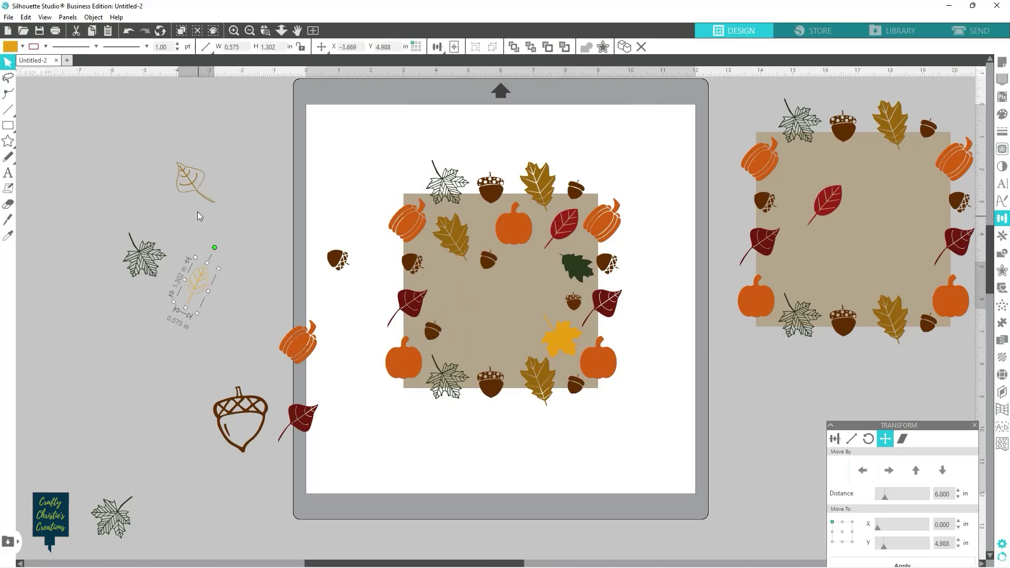
Step: Copy the red leaf, fill the copy with the maple leaf's yellow, and tilt it into the left-centre of the square
left_click(303, 419)
left_click_drag(562, 234, 471, 307)
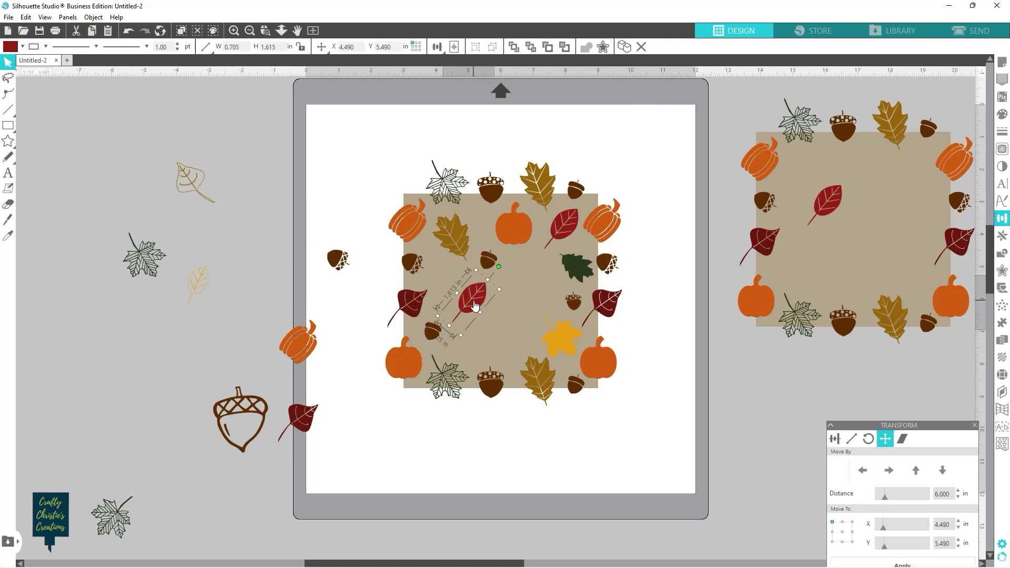
left_click(8, 236)
left_click(563, 337)
left_click_drag(500, 271, 493, 341)
left_click_drag(473, 311, 457, 300)
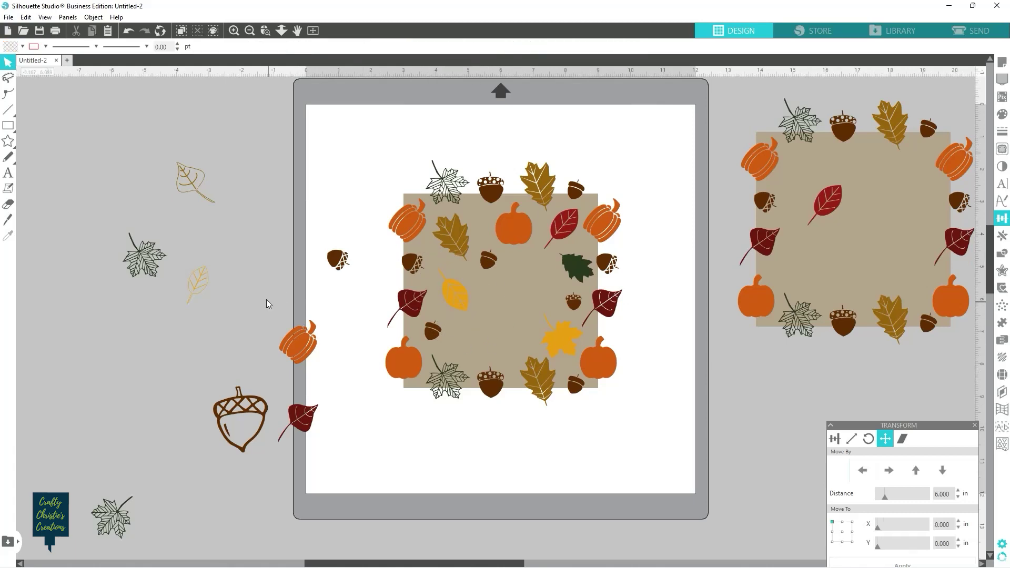
Step: Recolour the outlined leaf dark red and place it low in the square, with two ribbed pumpkins and the dark red leaf around the centre
left_click(196, 287)
left_click_drag(196, 289, 515, 352)
left_click_drag(293, 351, 475, 344)
left_click(479, 301)
left_click_drag(299, 422, 509, 304)
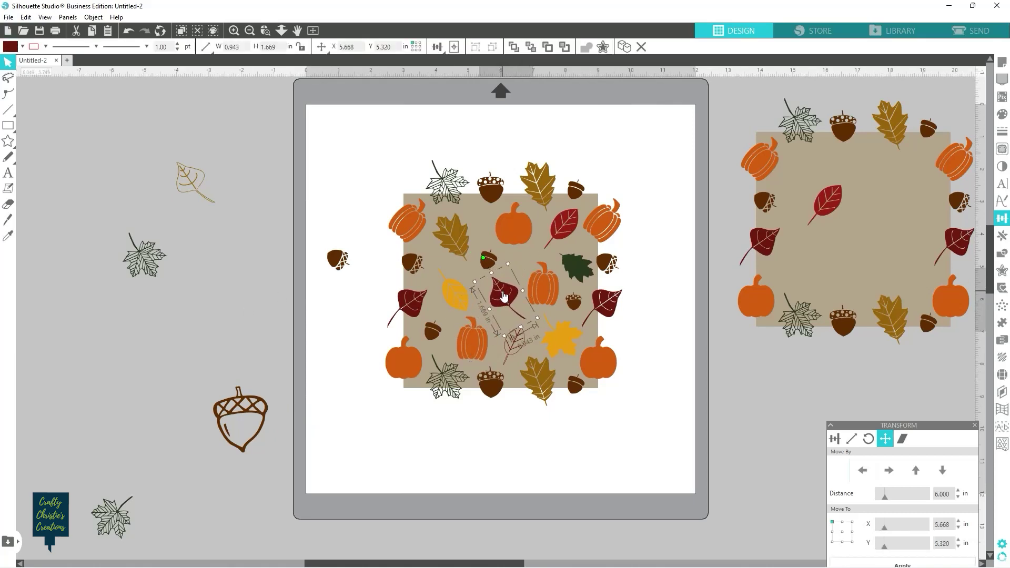
Step: Replace the dark red leaf at the square's centre with a copy of the yellow maple leaf filled dark red
left_click(562, 349)
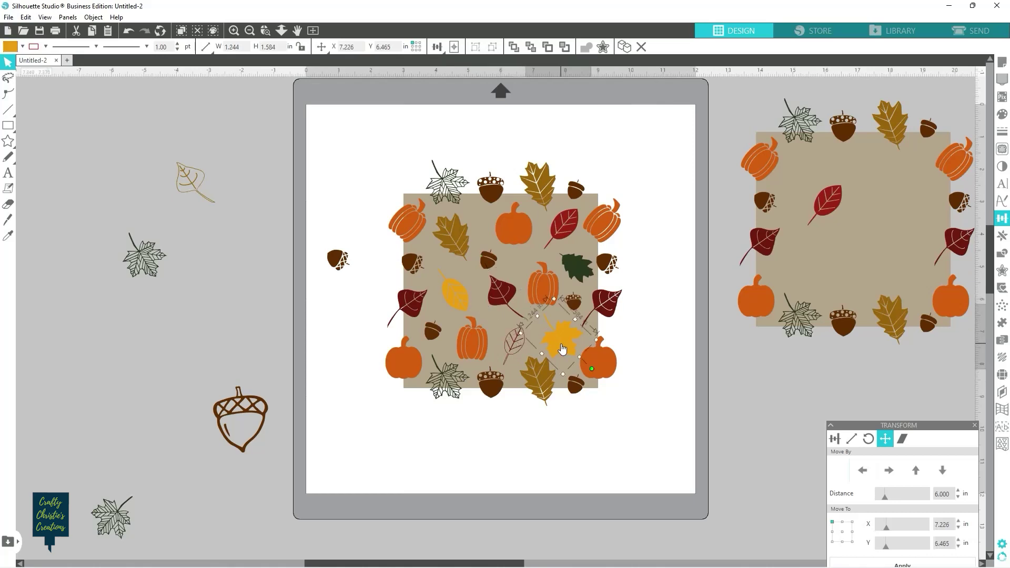
key("ctrl+z")
key("ctrl+z")
key("ctrl+z")
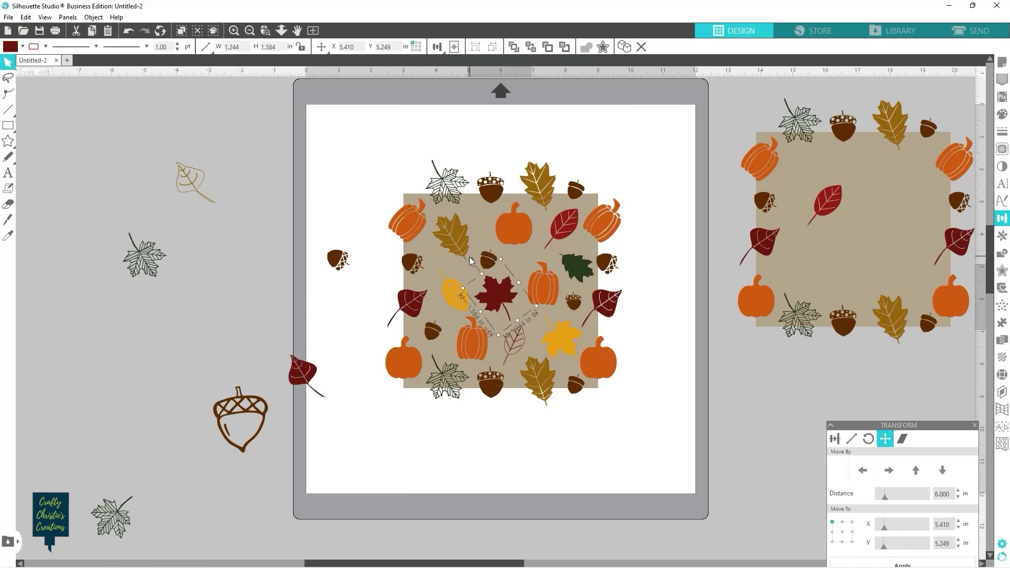
Step: Rotate the dark red maple leaf in -90° increments and flip it
left_click(869, 439)
left_click(874, 473)
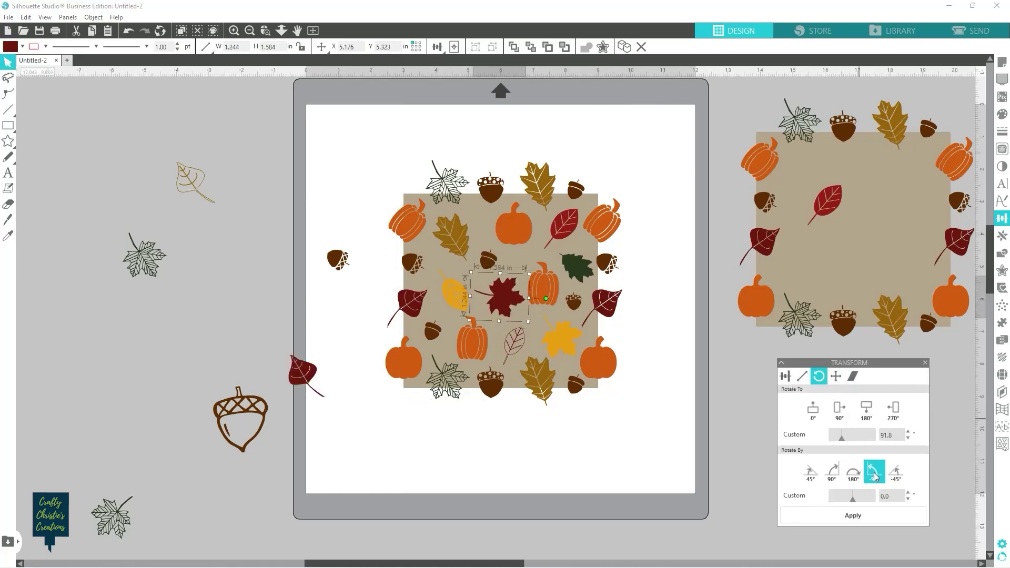
left_click(874, 477)
left_click(874, 477)
left_click(874, 477)
left_click(93, 18)
mouse_move(111, 29)
left_click(267, 30)
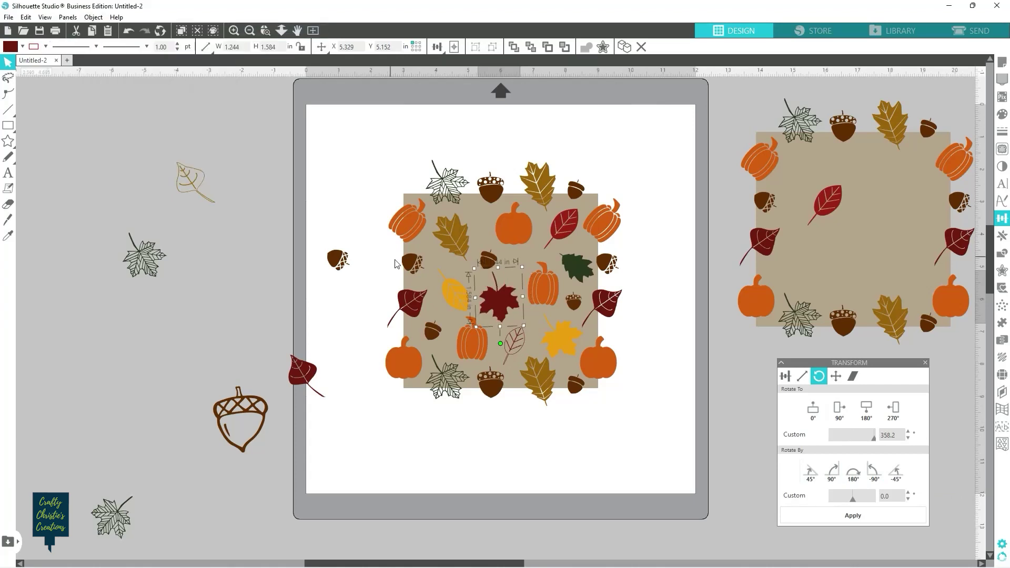
Step: Tilt the central maple leaf and fill it with the brighter red of the upper-right leaf, and nudge the outlined leaf below it slightly right and down
left_click(647, 446)
left_click(520, 346)
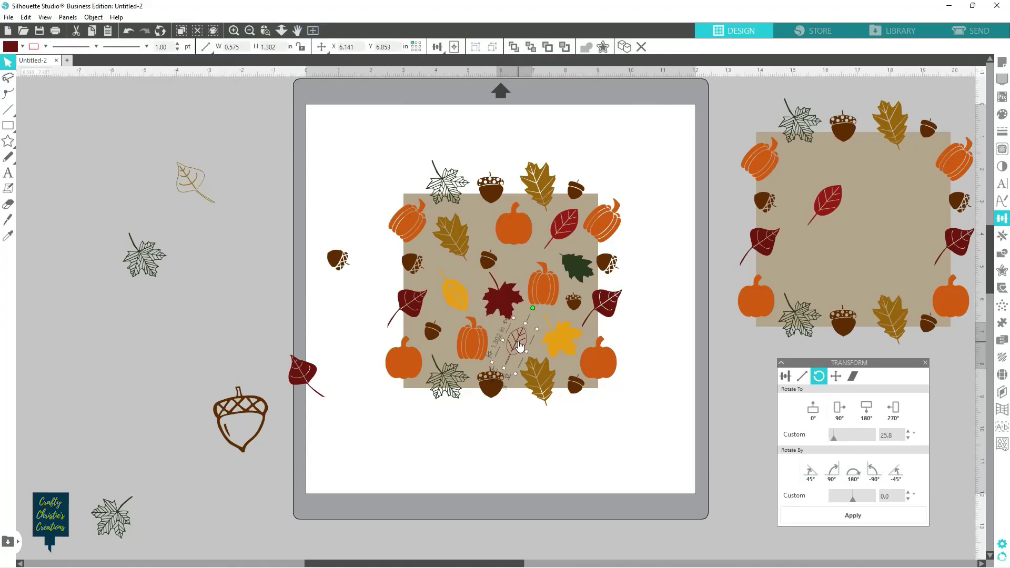
left_click(631, 352)
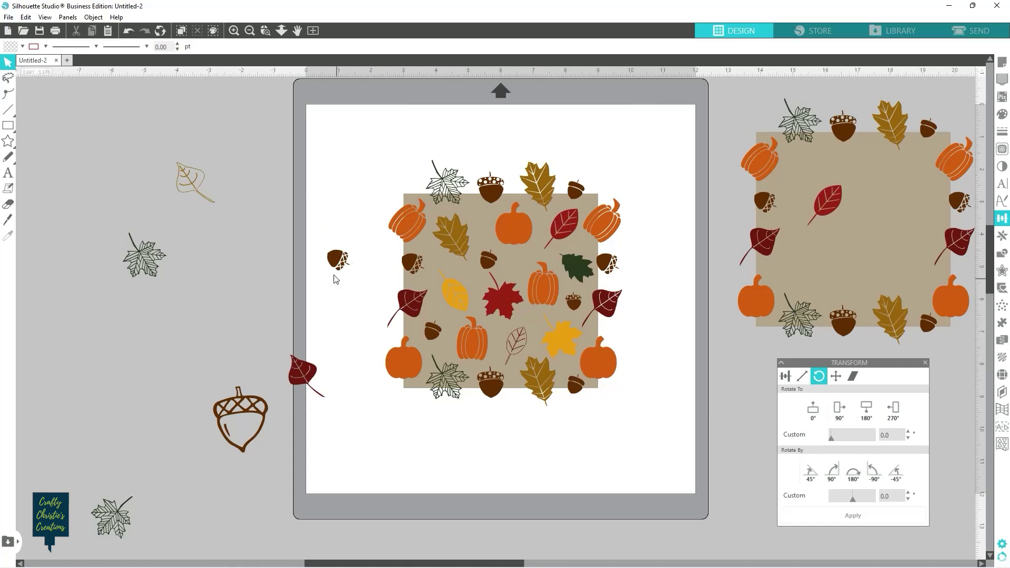
Step: Move the spare acorn, the spare dark red leaf and the large outlined acorn farther left, away from the page
left_click_drag(337, 260, 123, 233)
left_click_drag(311, 371, 258, 361)
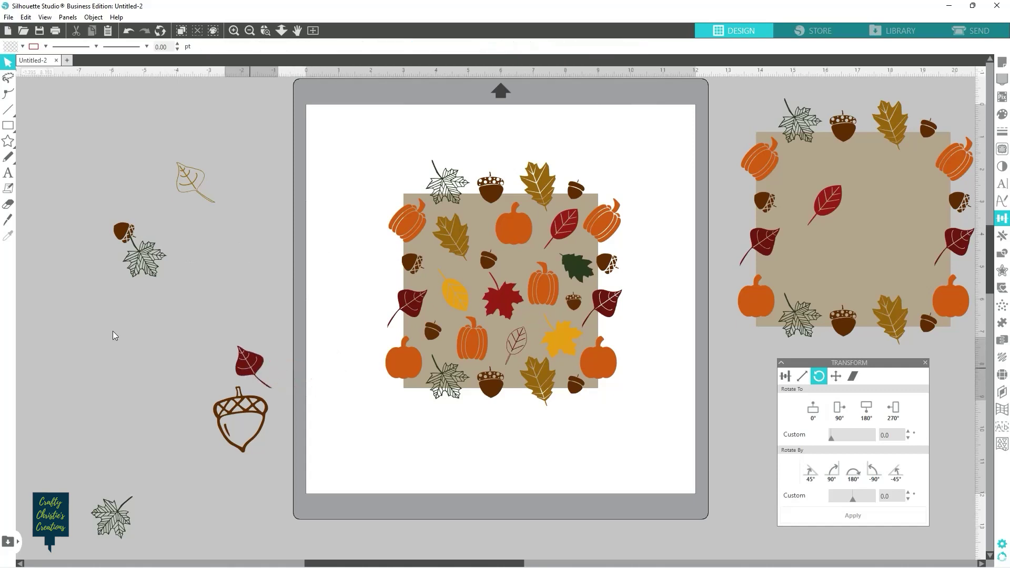
left_click_drag(115, 335, 52, 304)
left_click_drag(247, 421, 137, 337)
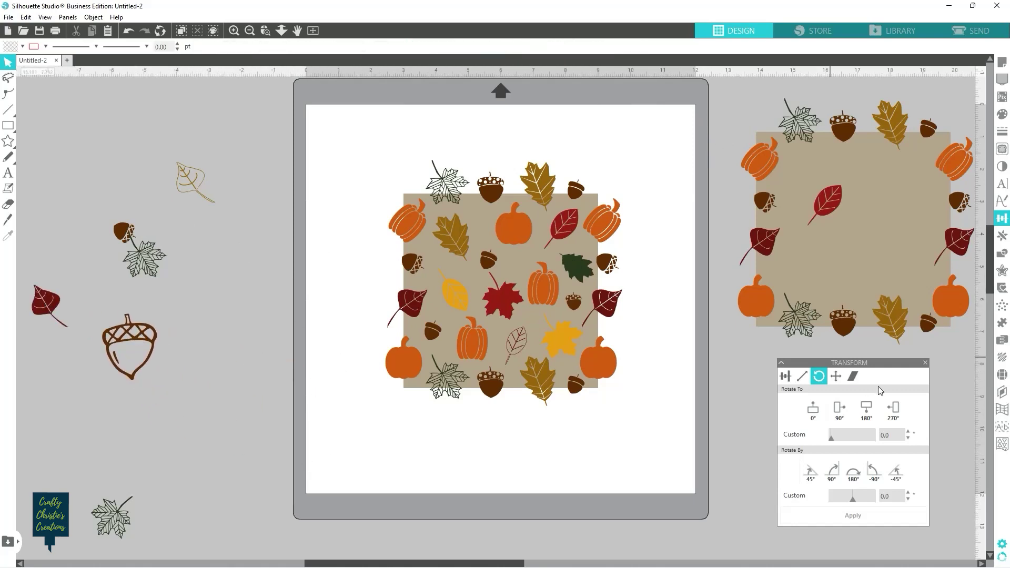
Step: Close the Transform options and delete the test tile to the right of the page
left_click(925, 362)
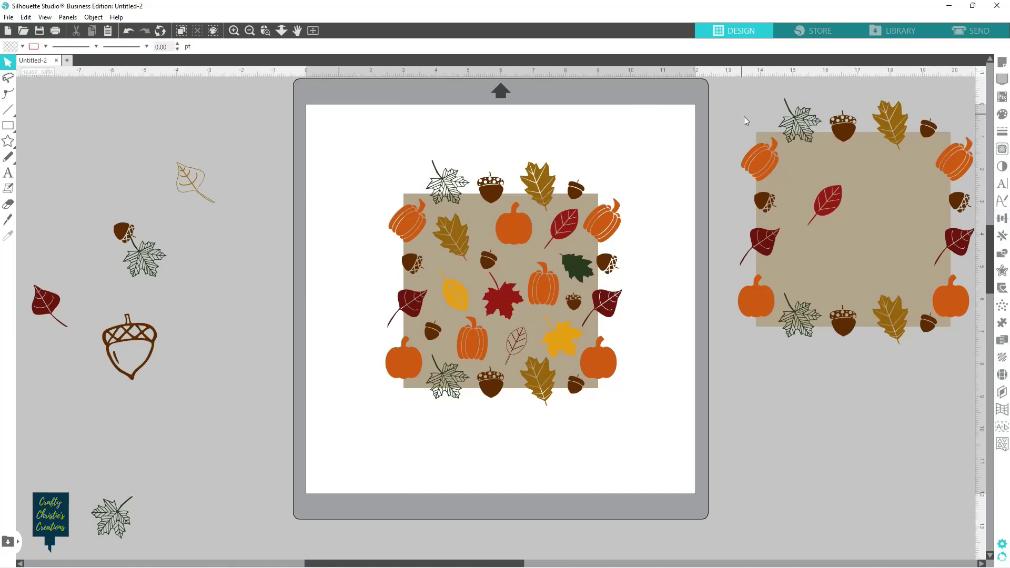
left_click_drag(744, 117, 951, 344)
key("Delete")
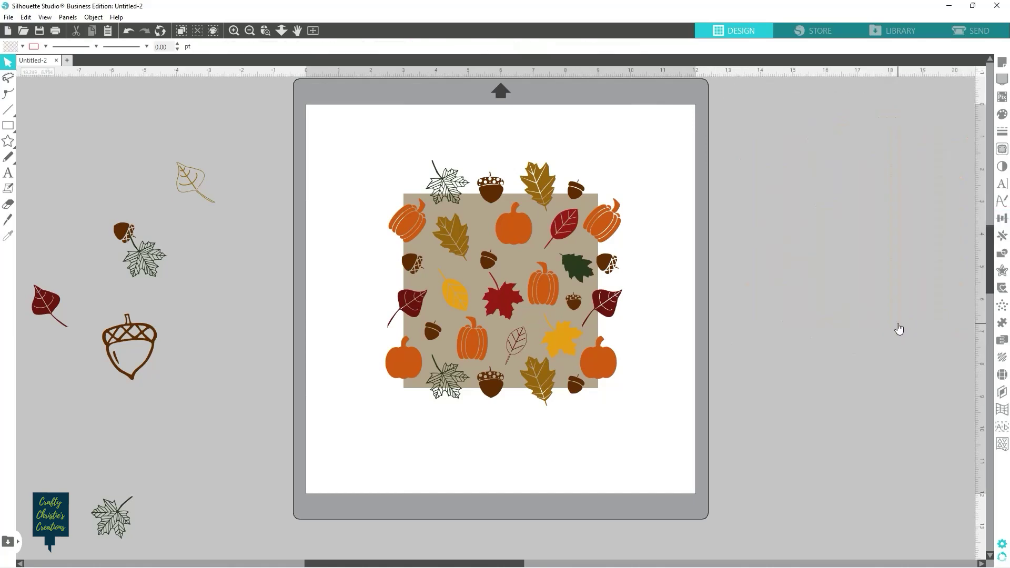
Step: Copy the 6 x 6 in tan square and paste the duplicate in front of the motifs at the same position
left_click(486, 218)
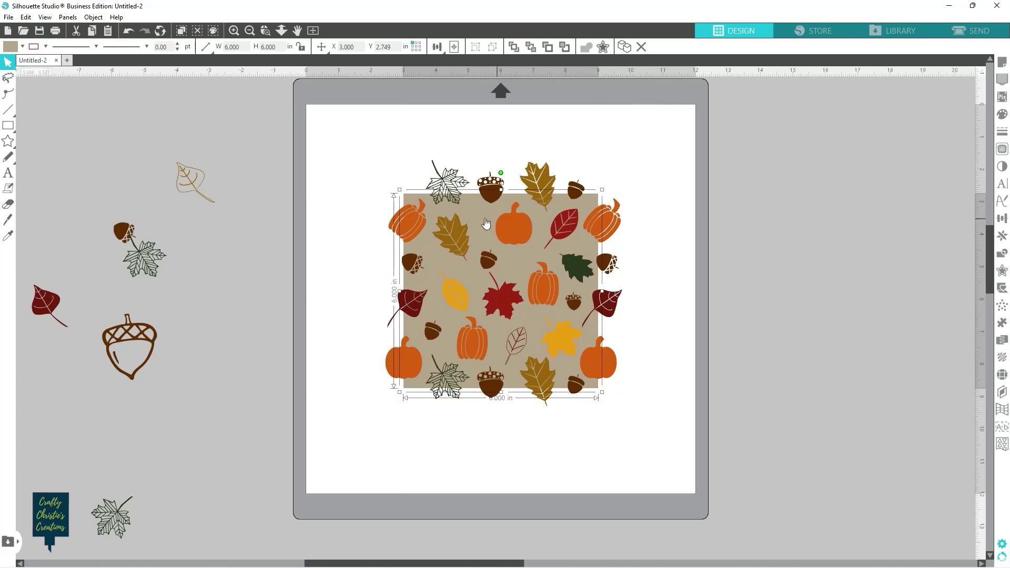
key("i")
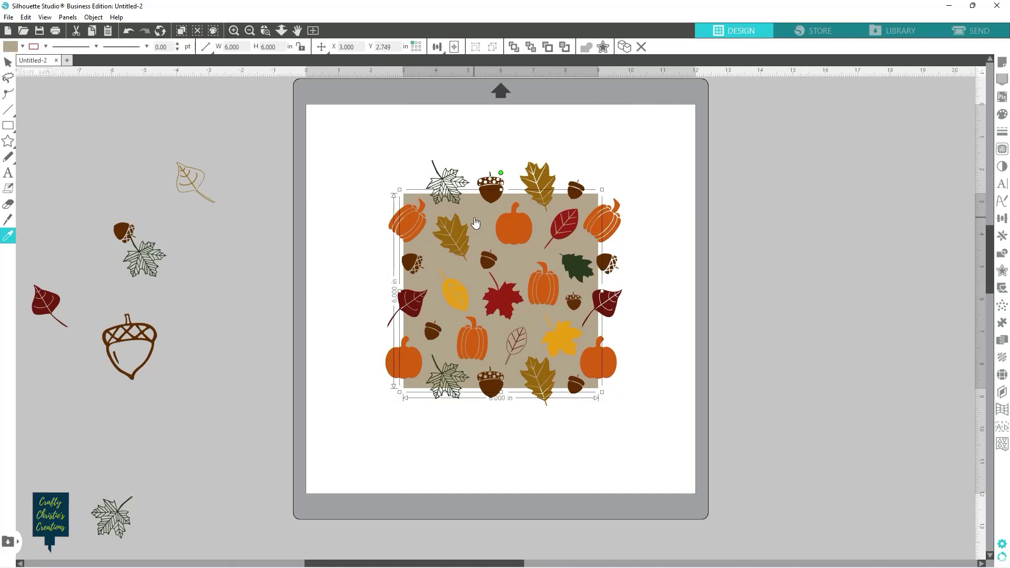
left_click(475, 219)
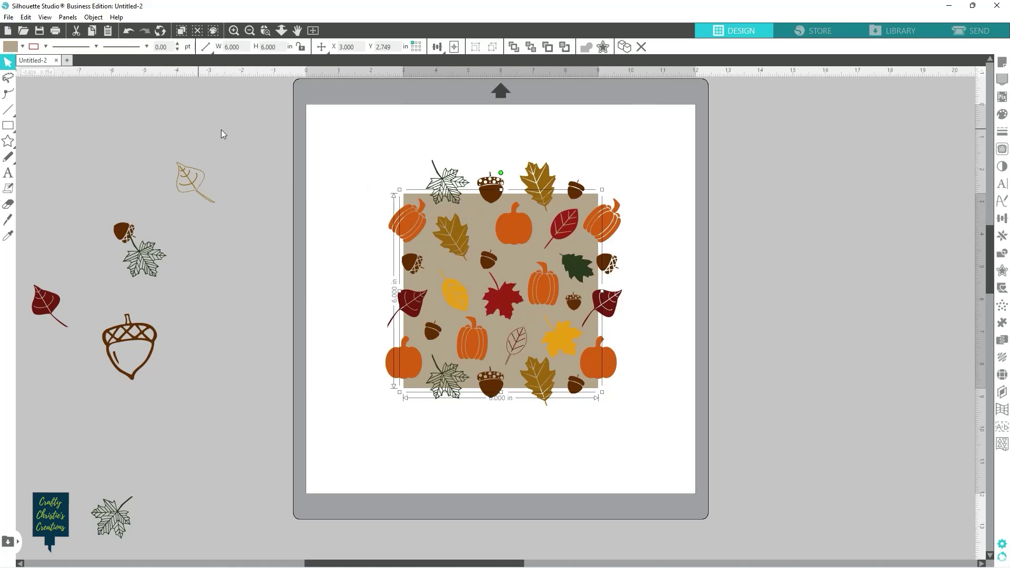
left_click(46, 18)
mouse_move(26, 16)
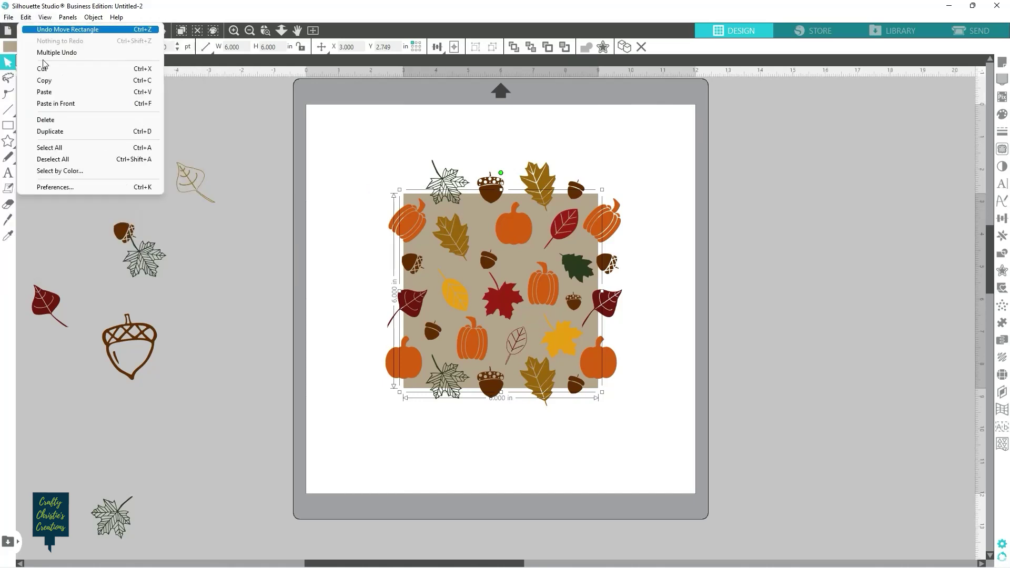
left_click(67, 105)
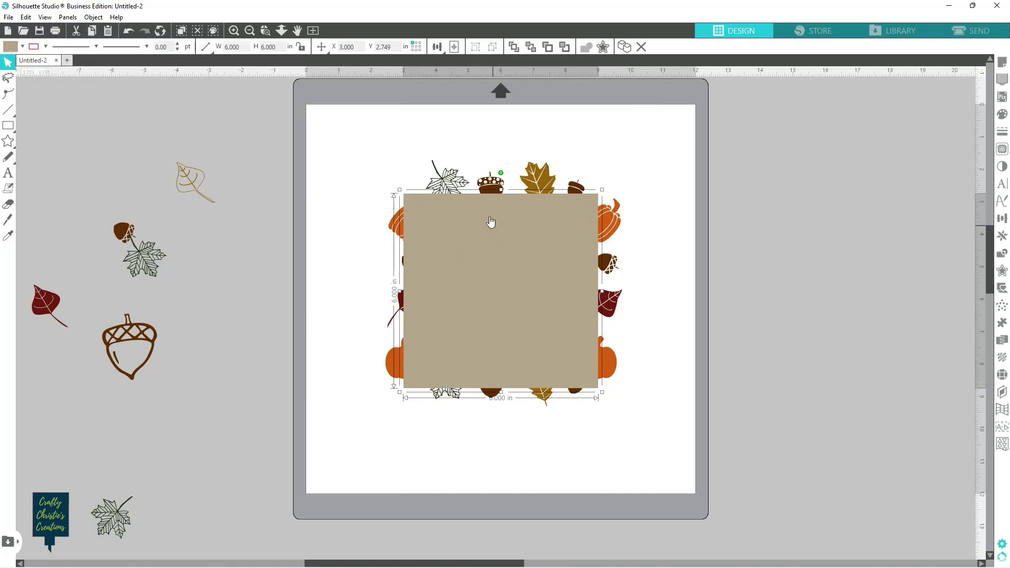
Step: Crop all the leaves, acorns and pumpkins that overhang the square's four edges to the duplicate 6 x 6 in square
left_click(454, 182, "shift")
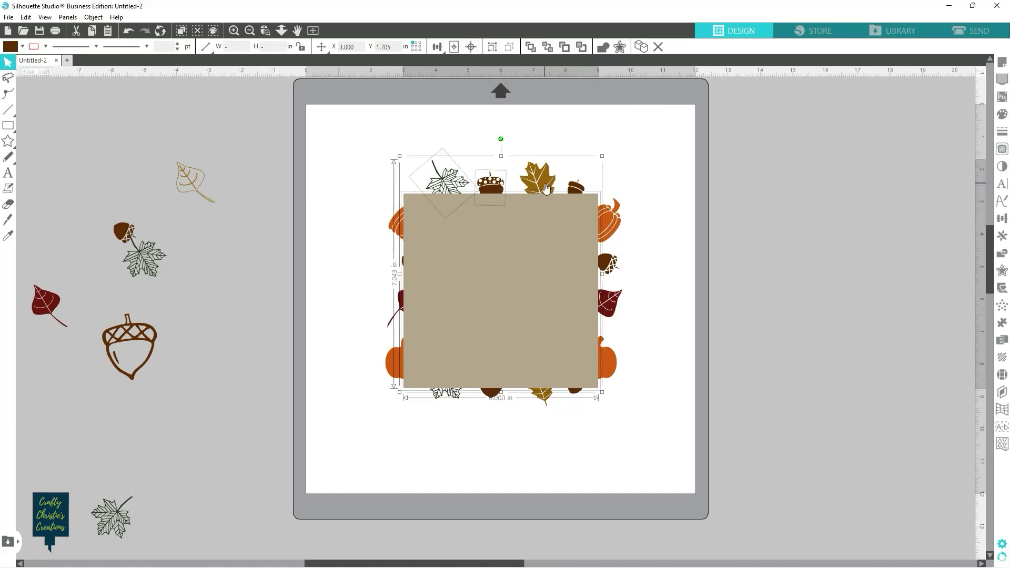
left_click(546, 188, "shift")
left_click(579, 190, "shift")
left_click(612, 215, "shift")
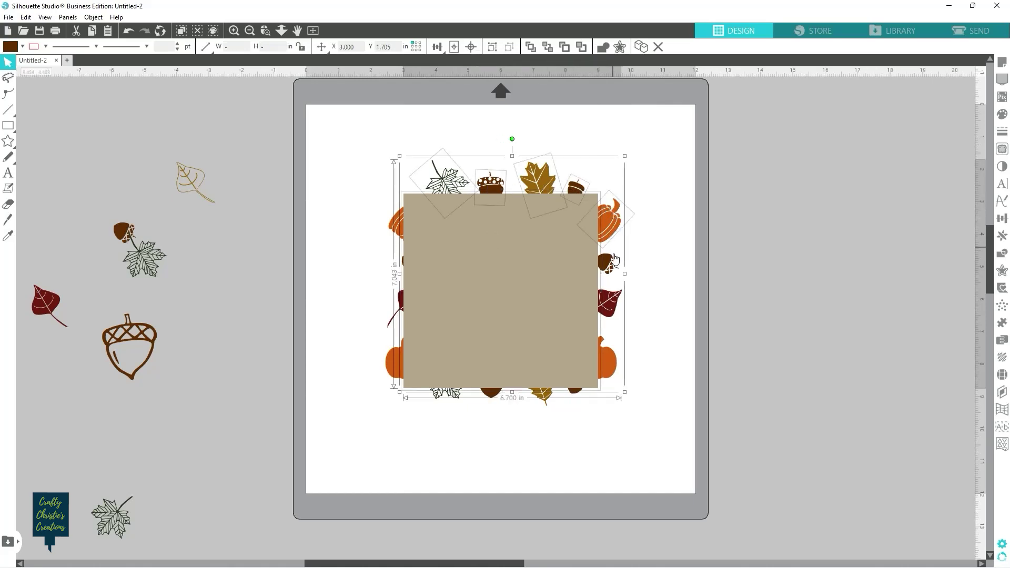
left_click(613, 266, "shift")
left_click(610, 304, "shift")
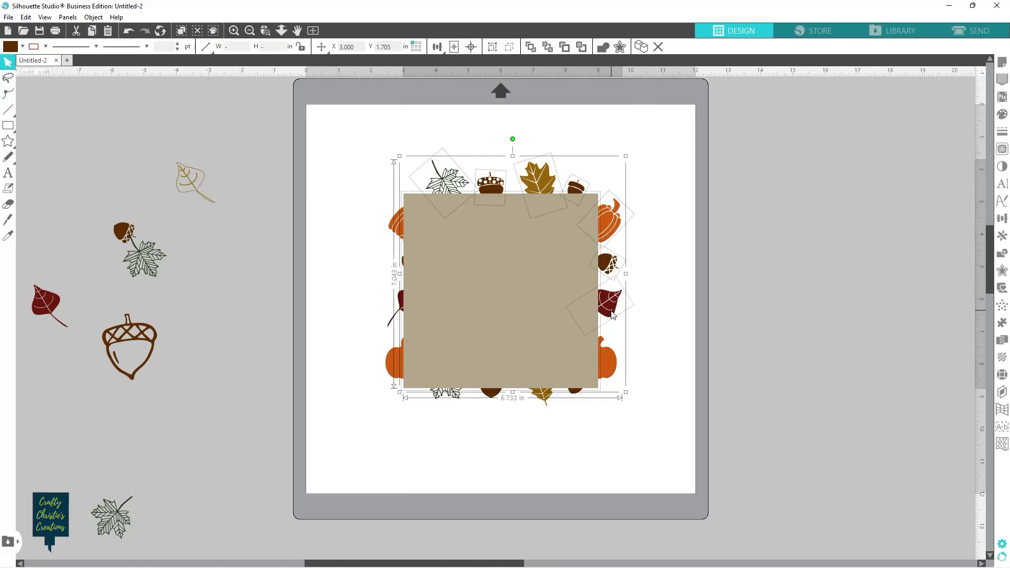
left_click(606, 359, "shift")
left_click(576, 393, "shift")
left_click(551, 398, "shift")
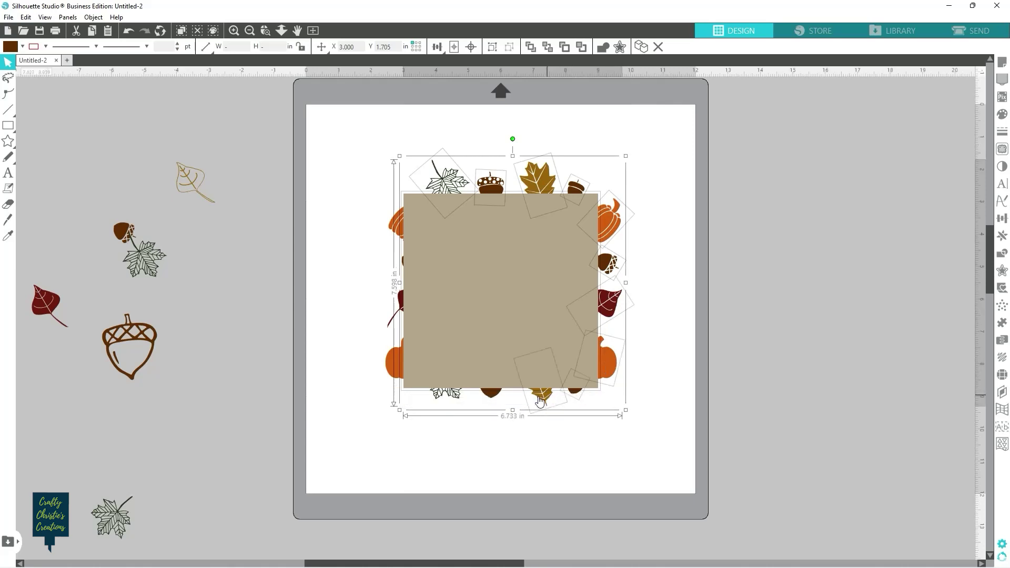
left_click(499, 396, "shift")
left_click(448, 394, "shift")
left_click(397, 366, "shift")
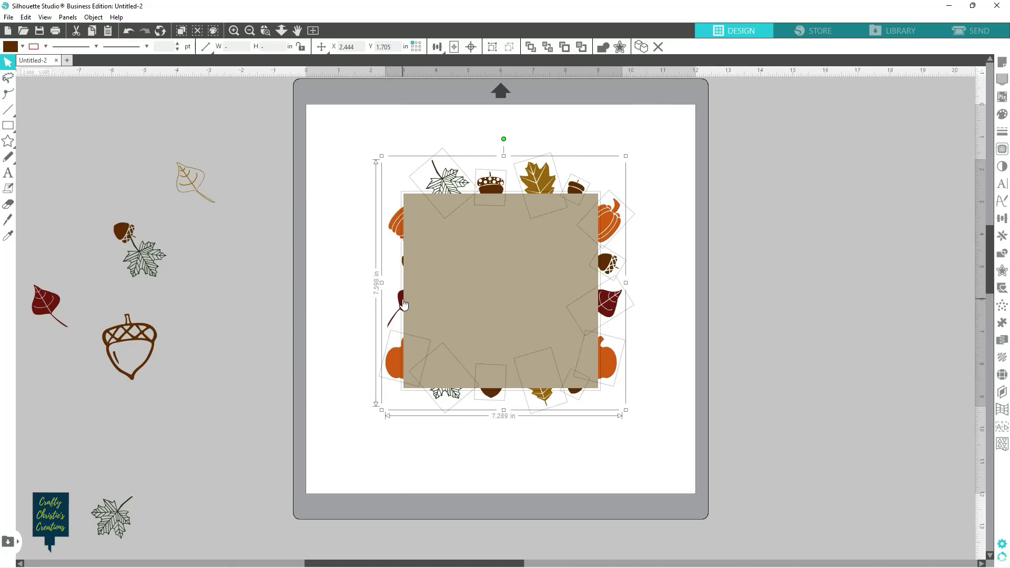
left_click(403, 304, "shift")
left_click(404, 264, "shift")
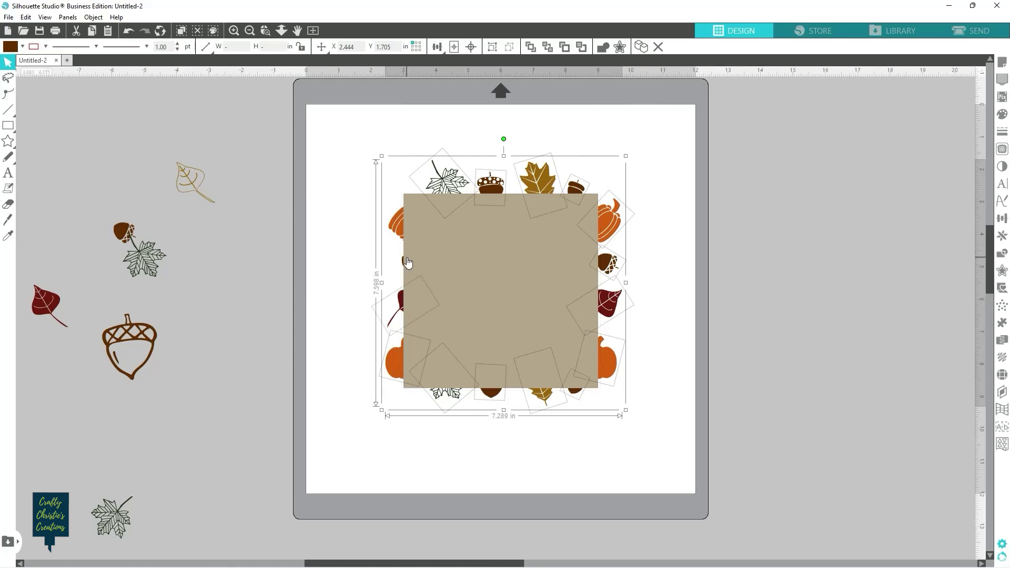
left_click(403, 259, "shift")
left_click(395, 225, "shift")
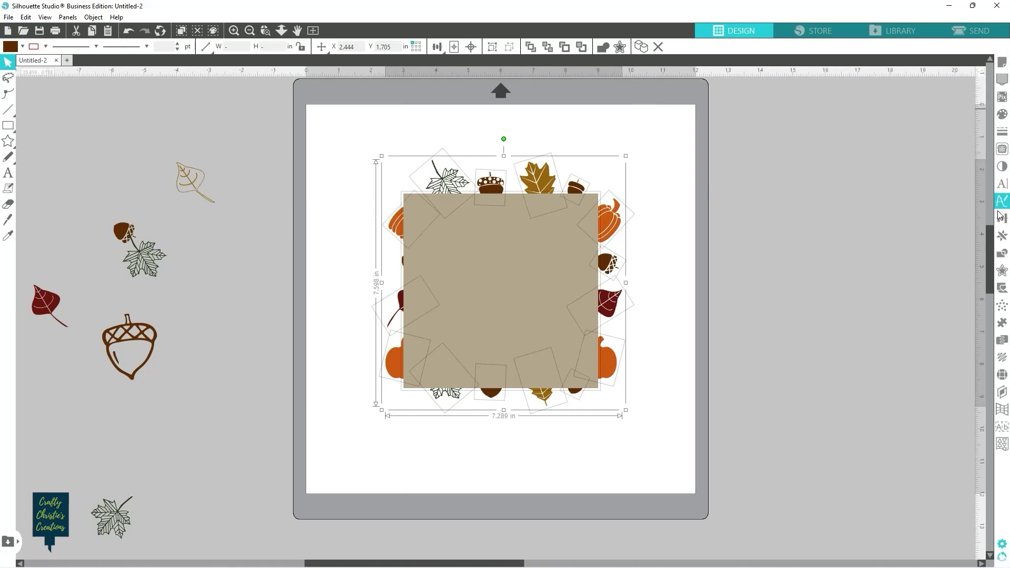
left_click(1003, 254)
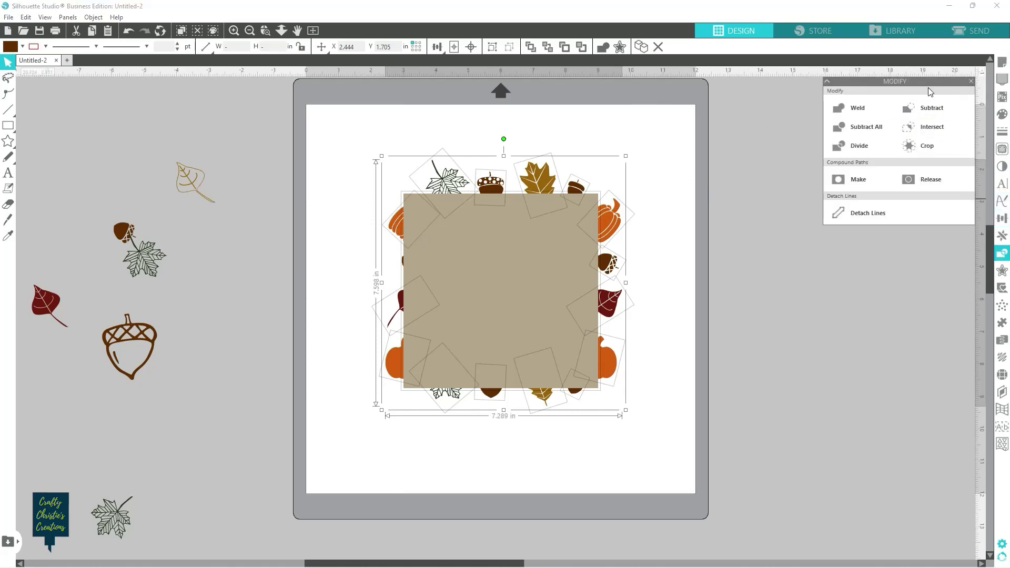
left_click(933, 147)
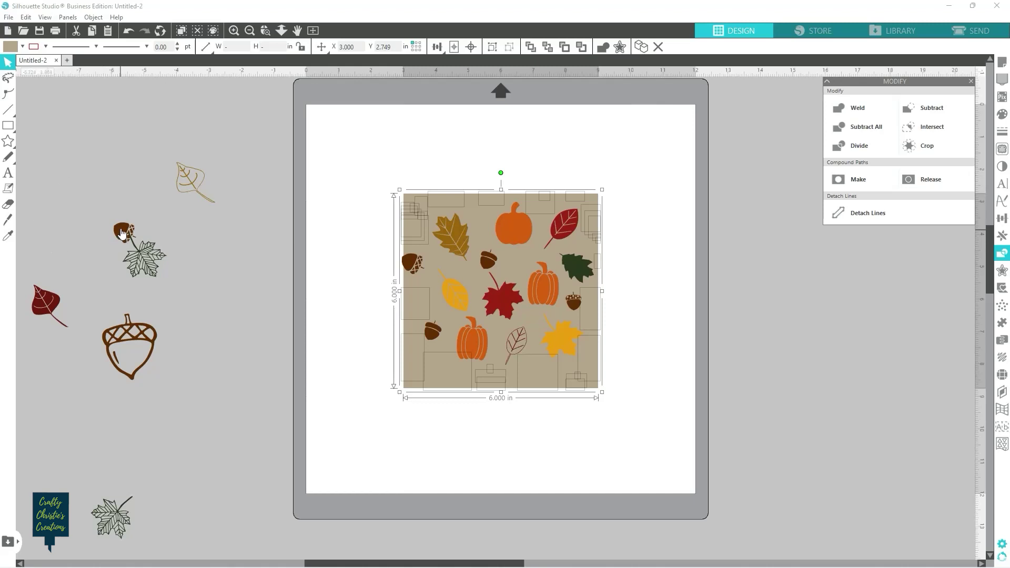
Step: Fill the cropped edge pieces with golden yellow so they stand out from the tan square
left_click(23, 47)
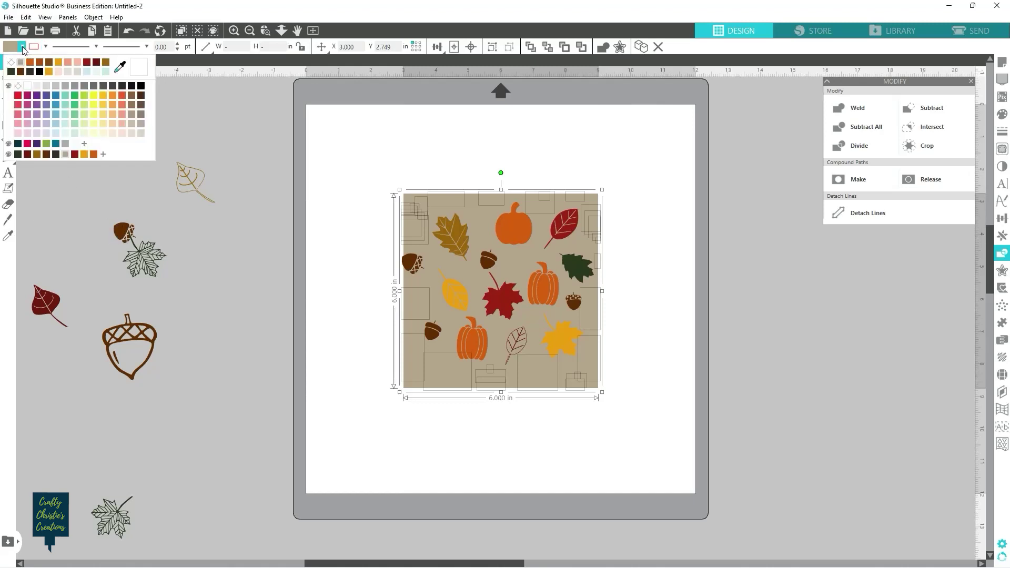
left_click(49, 72)
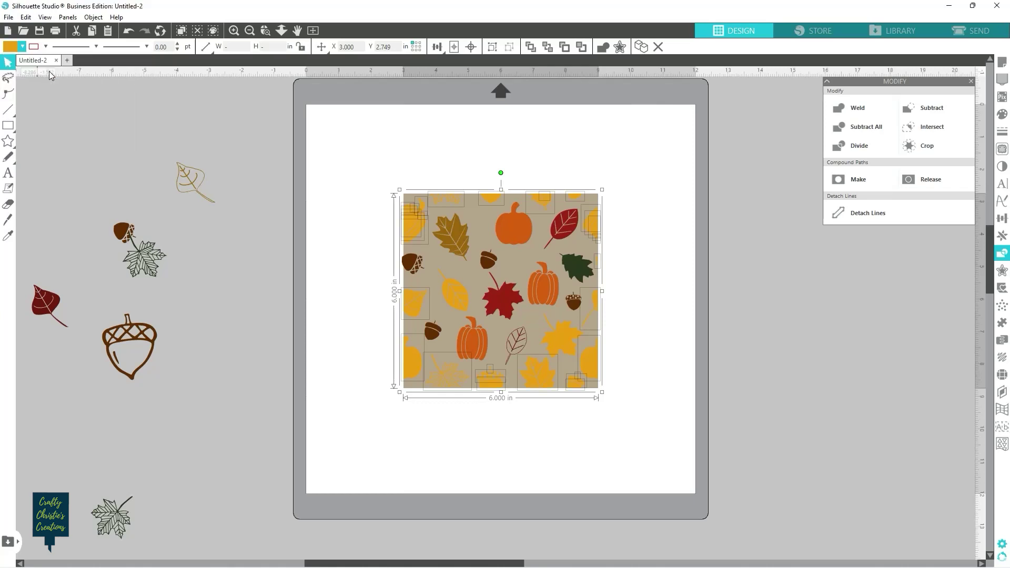
left_click(679, 170)
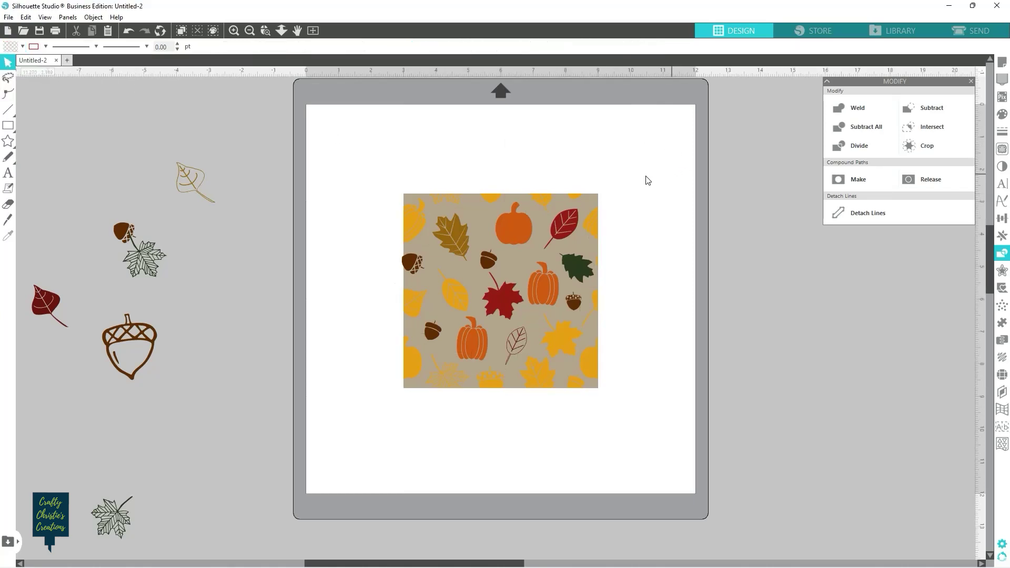
Step: Fill the pumpkin pieces at the square's upper-left edge with the lower pumpkin's orange and make them a compound path
left_click(411, 227)
left_click(374, 193)
left_click_drag(386, 174, 426, 248)
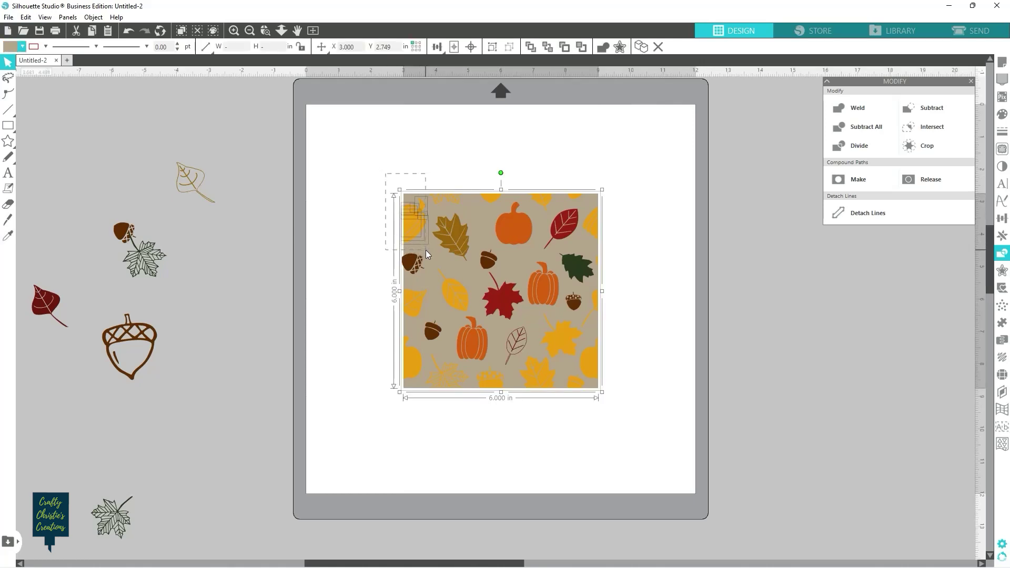
left_click(470, 212, "shift")
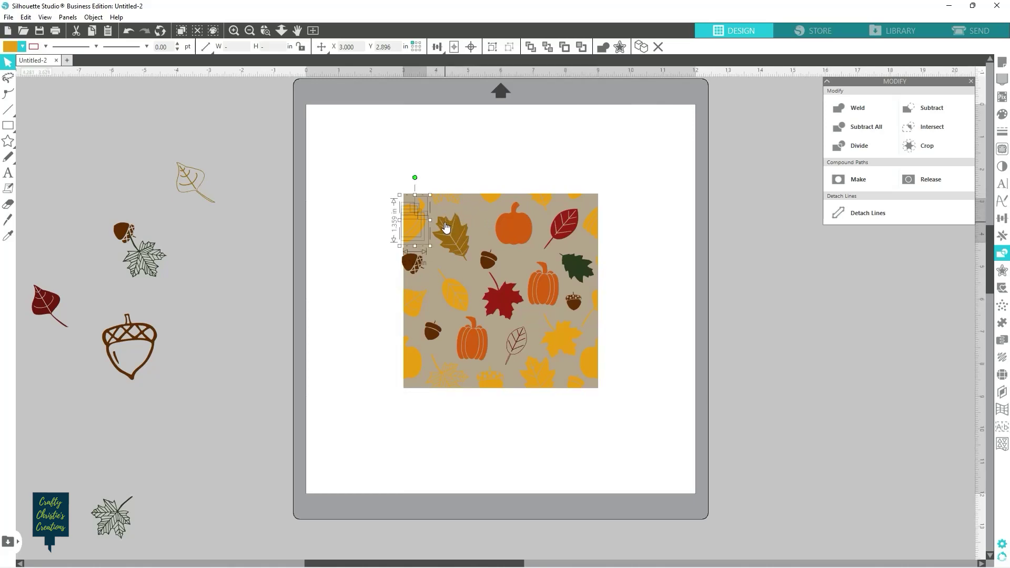
left_click(473, 333)
right_click(418, 227)
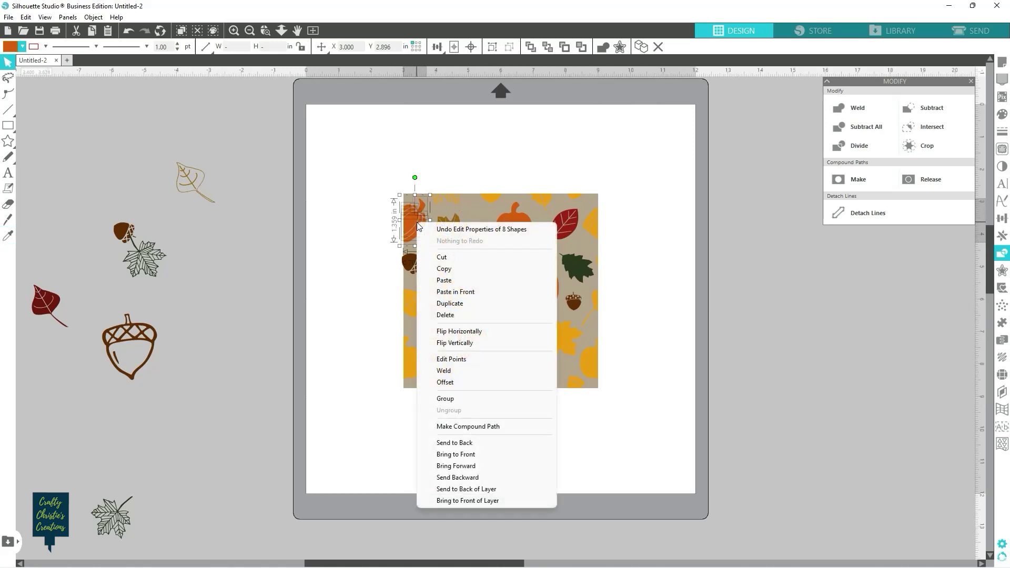
left_click(491, 426)
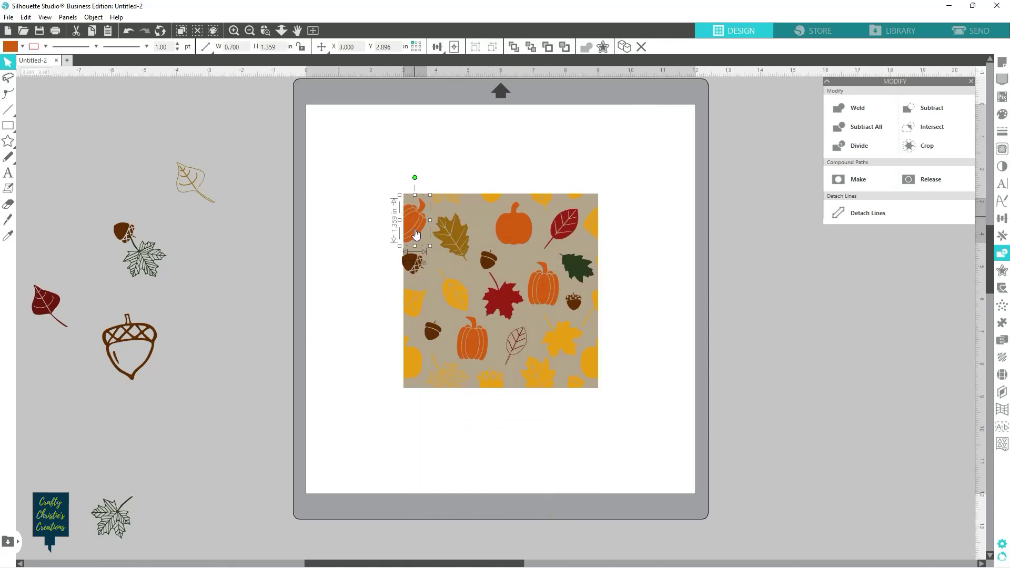
left_click_drag(430, 171, 458, 205)
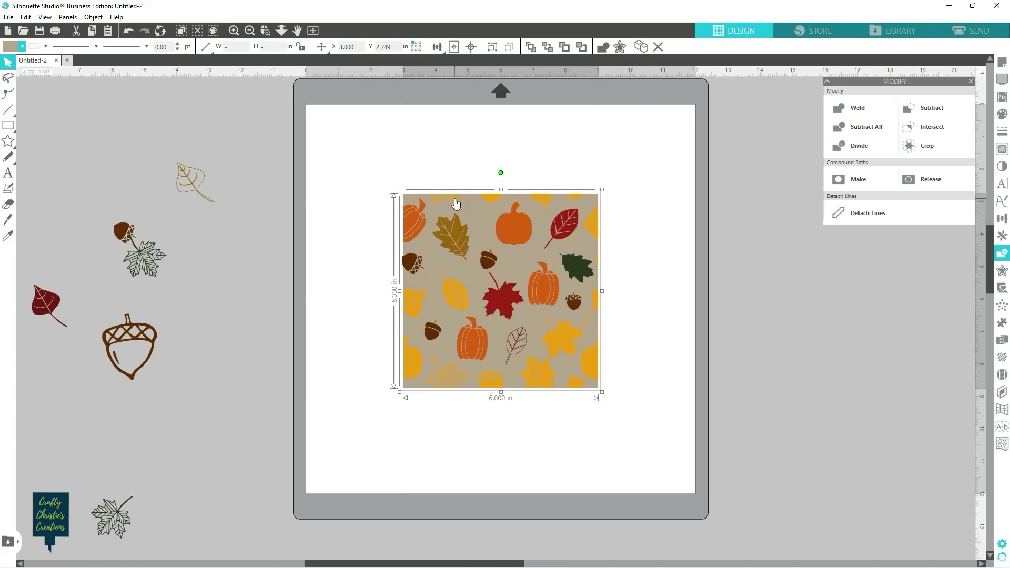
key("i")
left_click(577, 258)
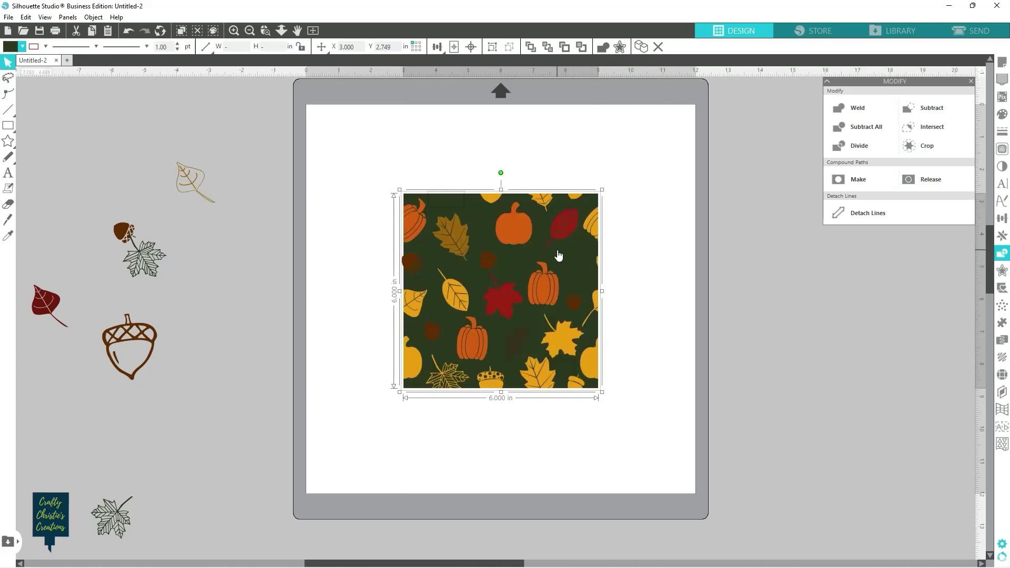
key("ctrl+z")
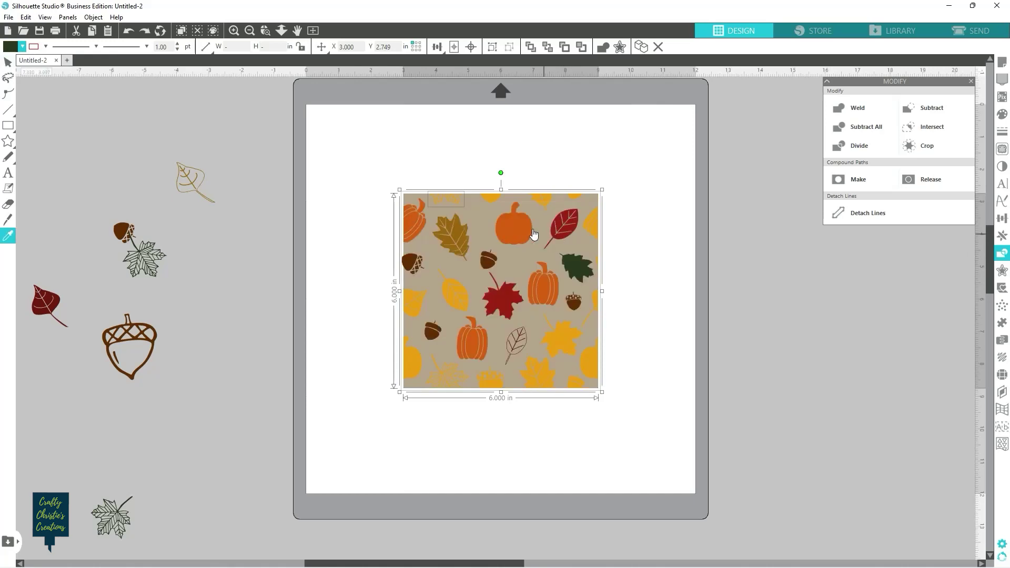
Step: Fill only the cropped outlined leaf piece on the square's top edge with the dark green of the small solid leaf
left_click(478, 219, "shift")
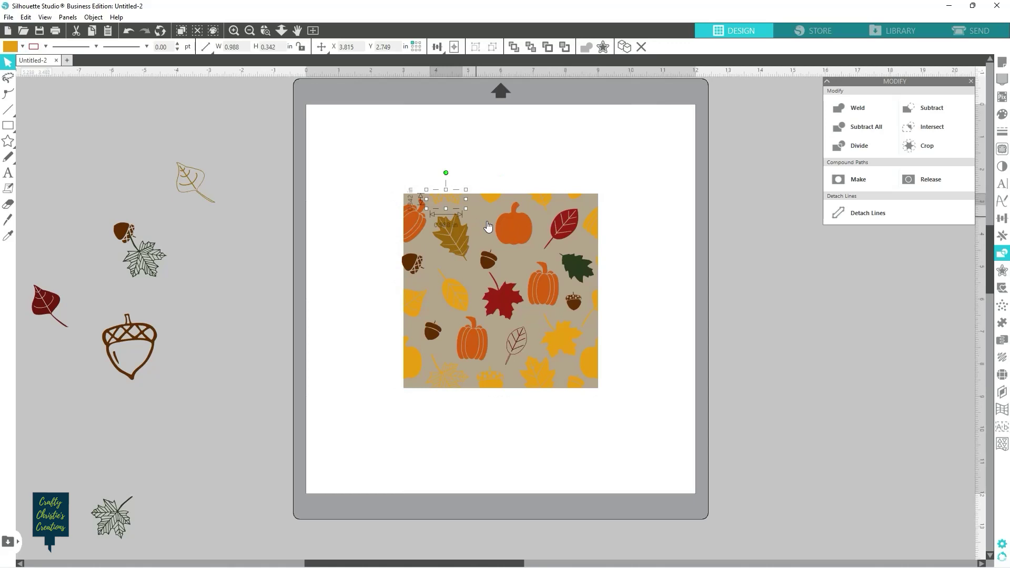
key("i")
left_click(573, 263)
right_click(572, 268)
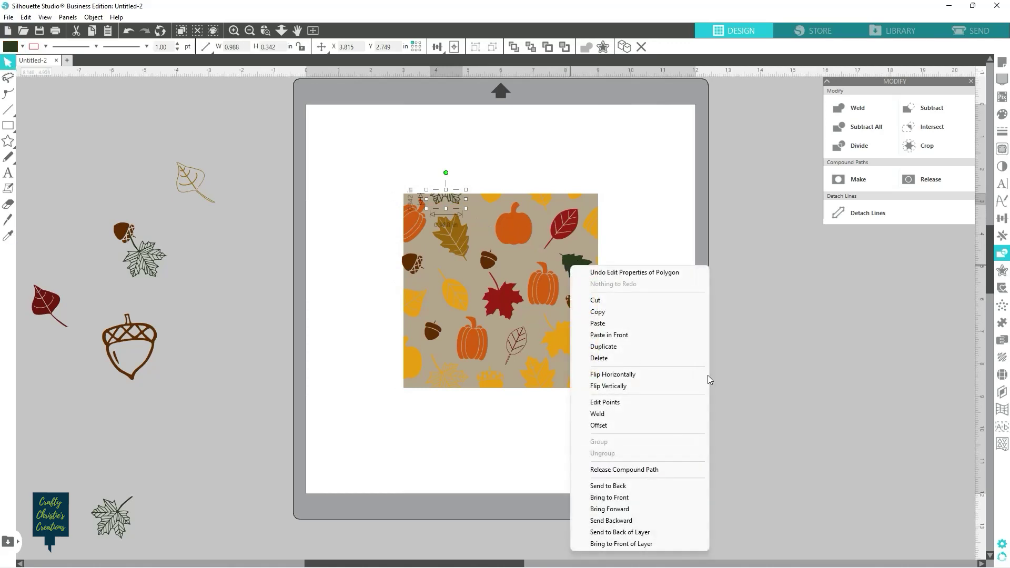
left_click(759, 347)
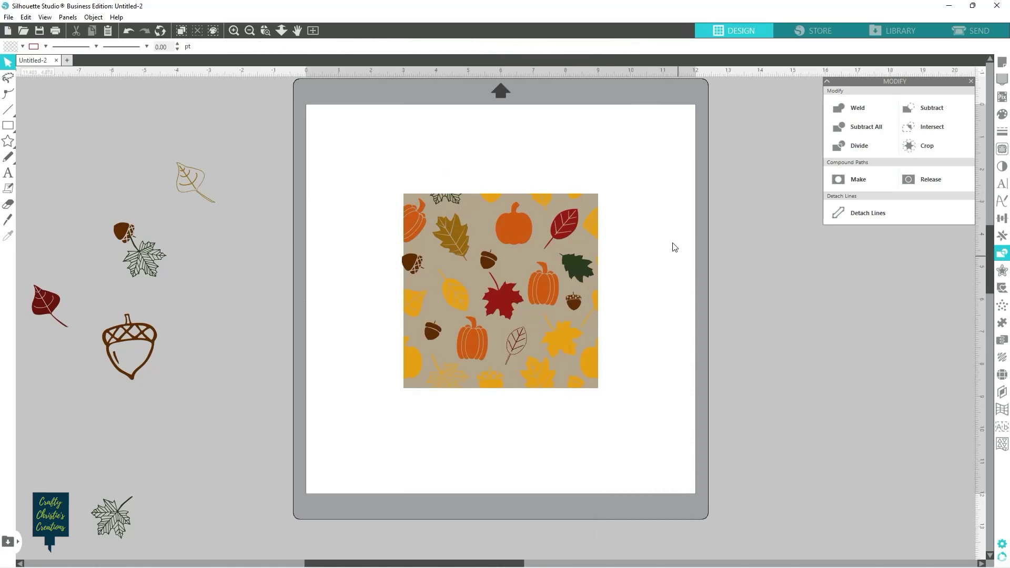
Step: Fill the cropped acorn piece near the middle of the square's top edge with the dark brown of the left-edge acorn
left_click(495, 198)
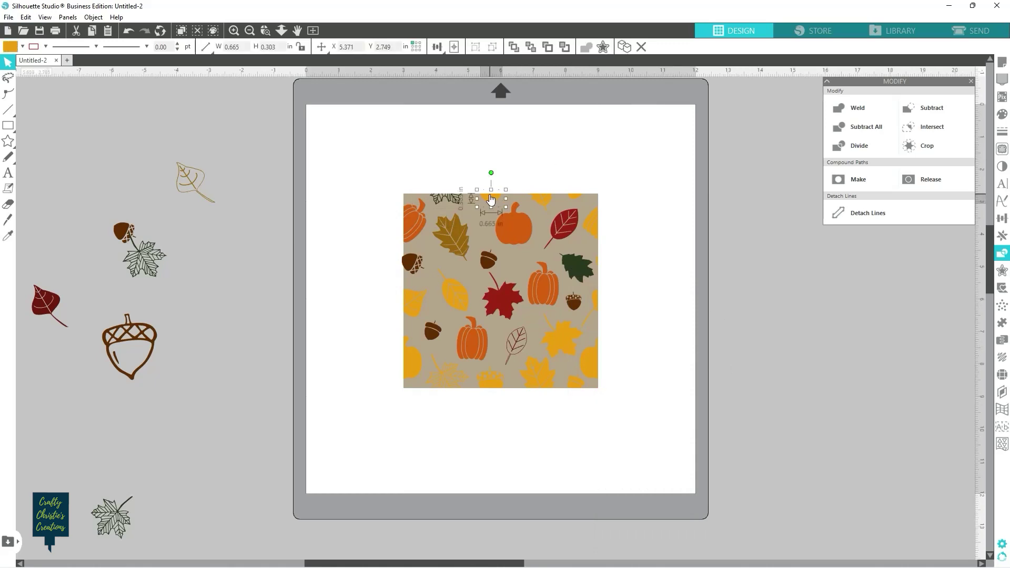
key("i")
left_click(415, 260)
left_click(549, 203)
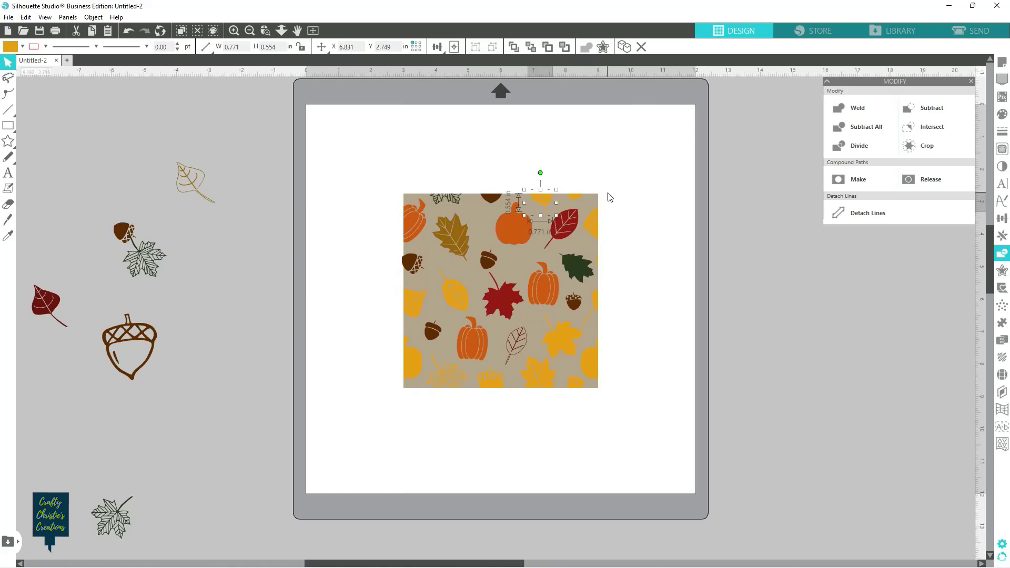
Step: Fill the cropped pumpkin piece at the square's lower-right edge with the orange of the central striped pumpkin
left_click(586, 372)
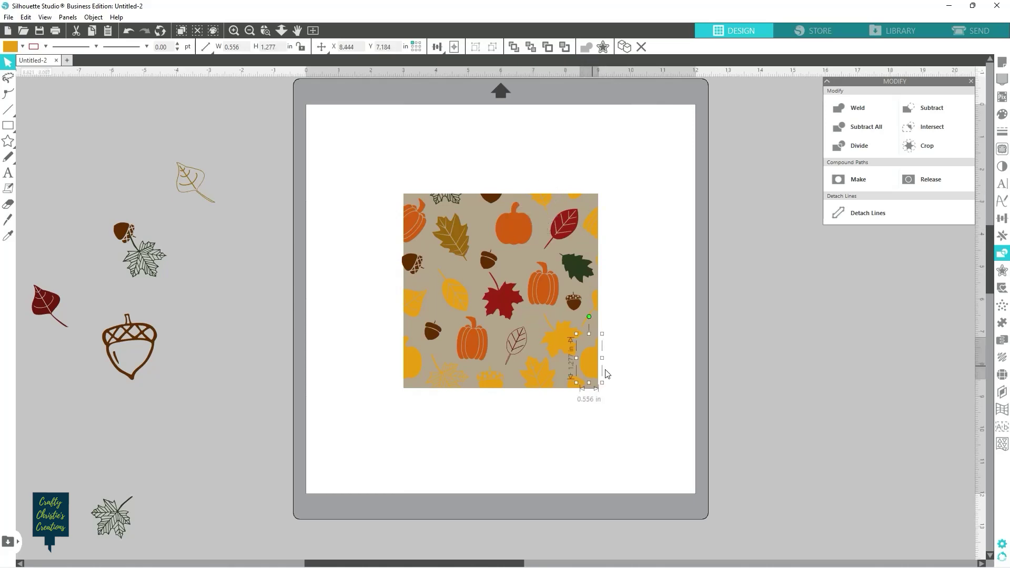
key("i")
left_click(544, 290)
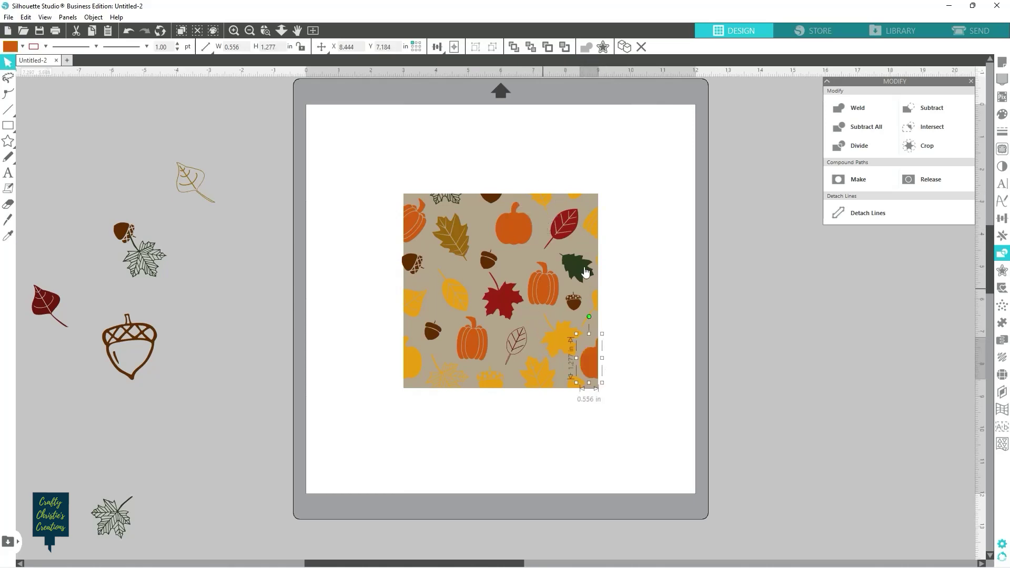
left_click(635, 220)
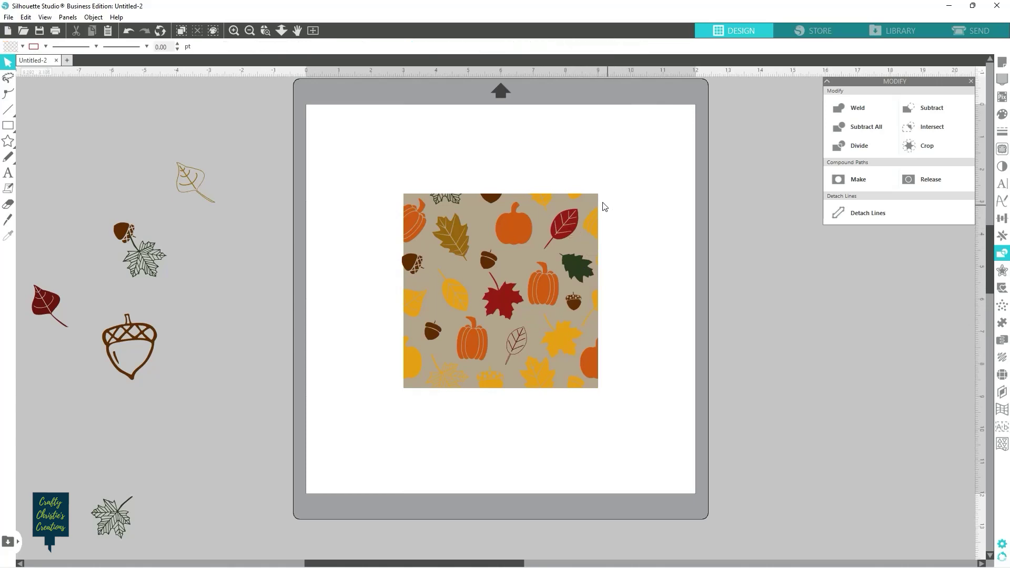
Step: Fill the pumpkin pieces at the square's upper-right edge with the striped pumpkin's orange and make them a compound path
left_click(589, 190)
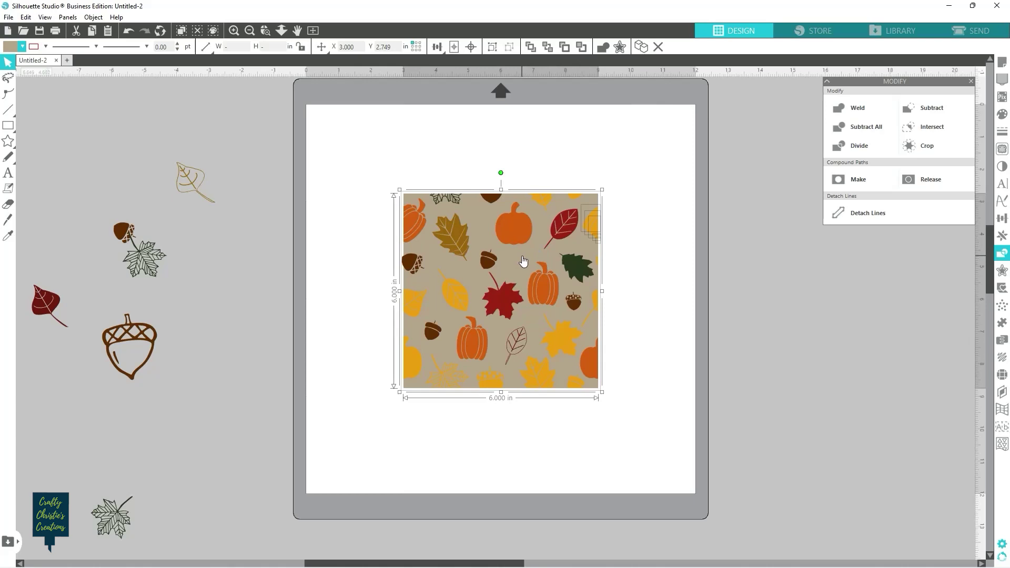
left_click(592, 226)
key("i")
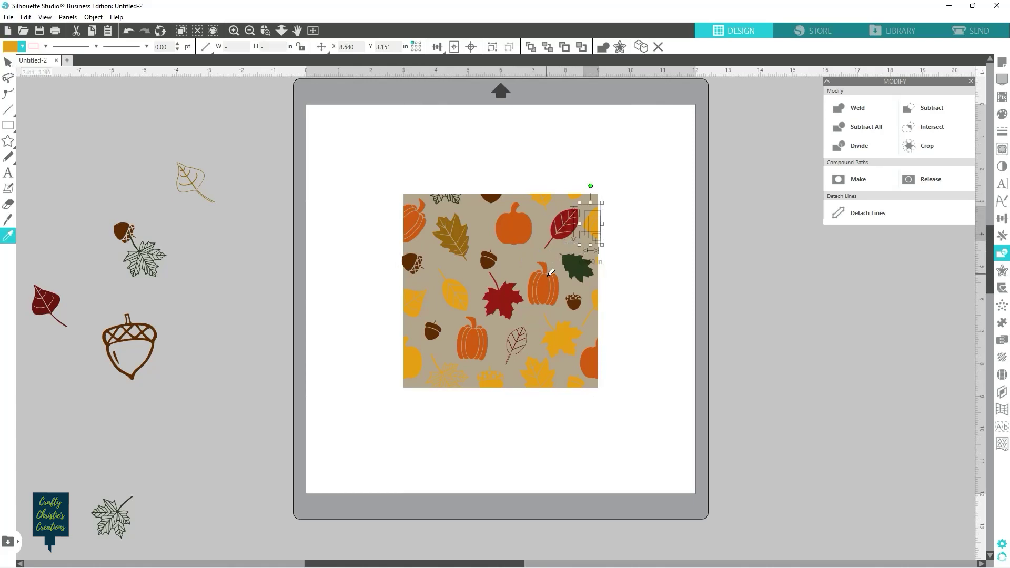
left_click(549, 279)
right_click(599, 218)
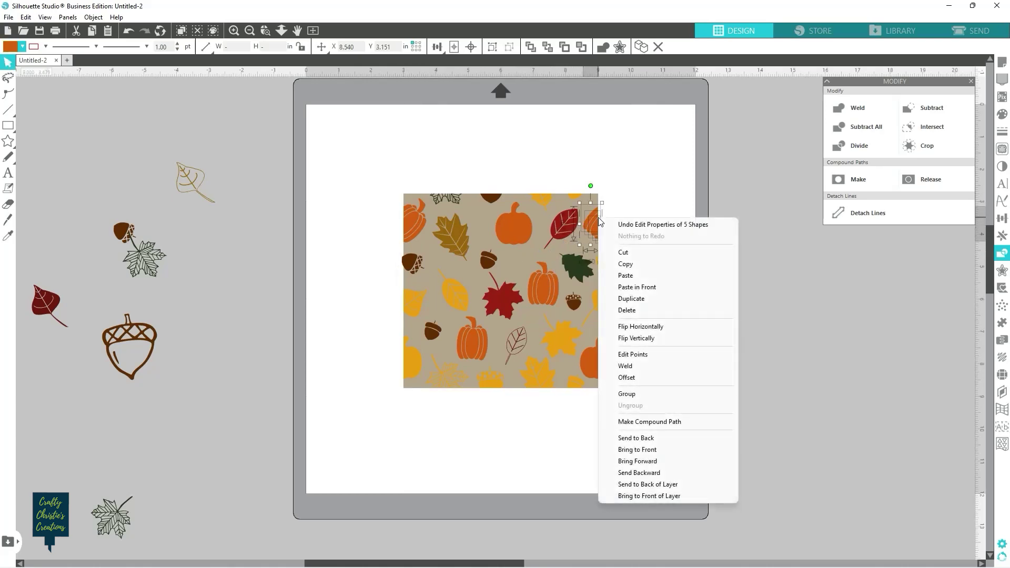
left_click(645, 421)
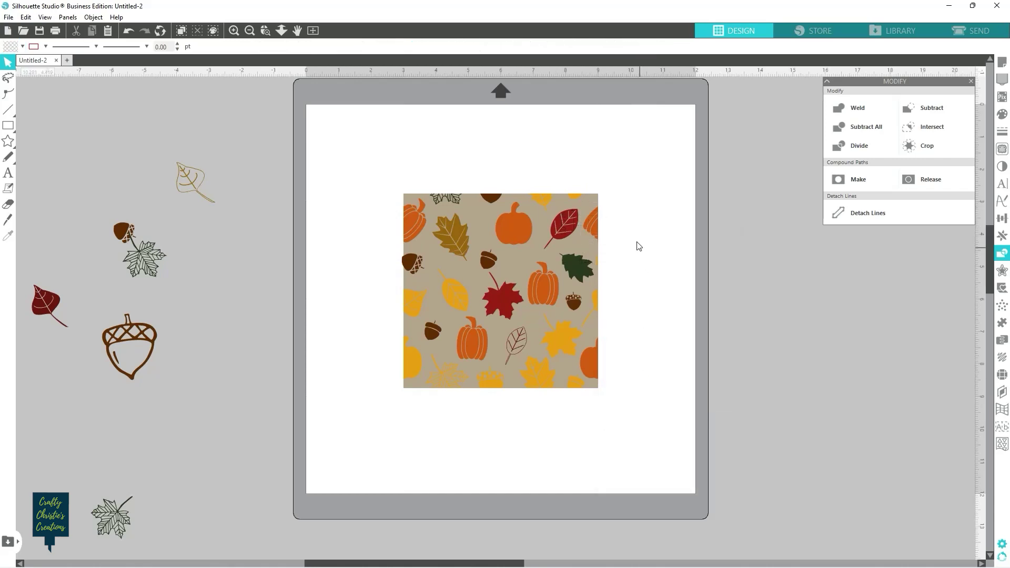
Step: Fill the cropped acorn pieces at the right of the square's top edge and along its bottom edge with the small solid acorn's dark brown
left_click(574, 203)
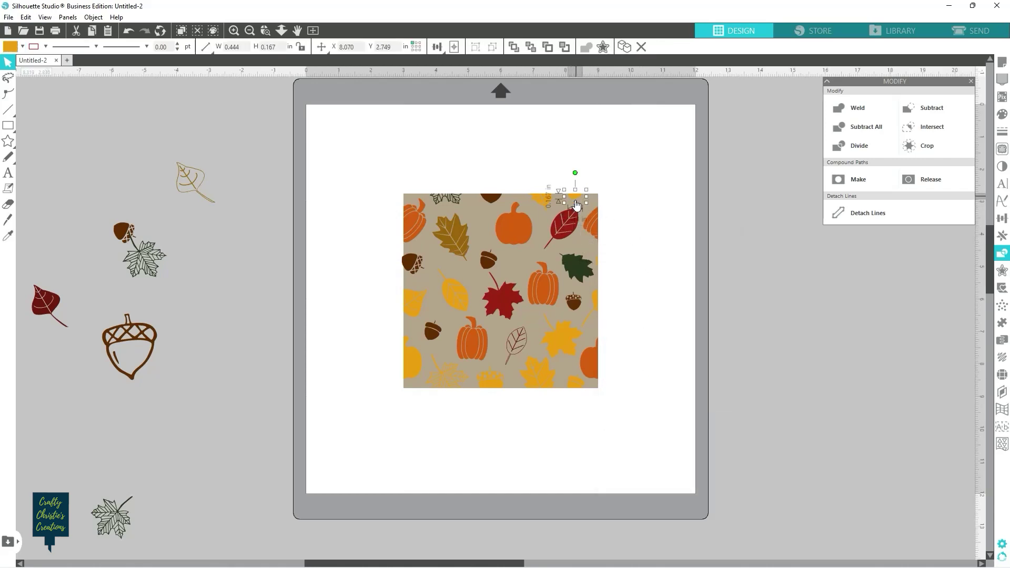
left_click(578, 391, "shift")
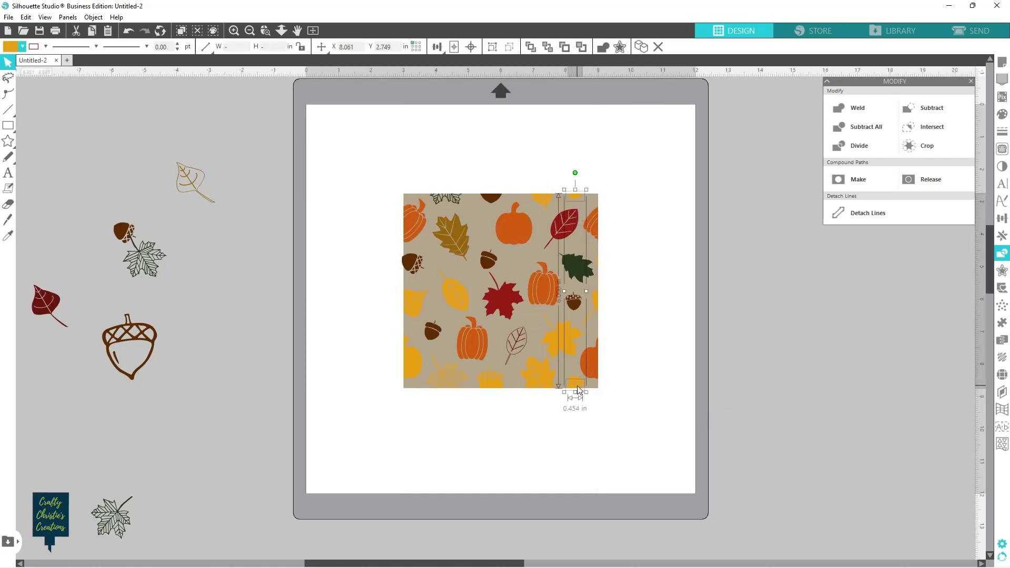
left_click_drag(575, 387, 580, 381)
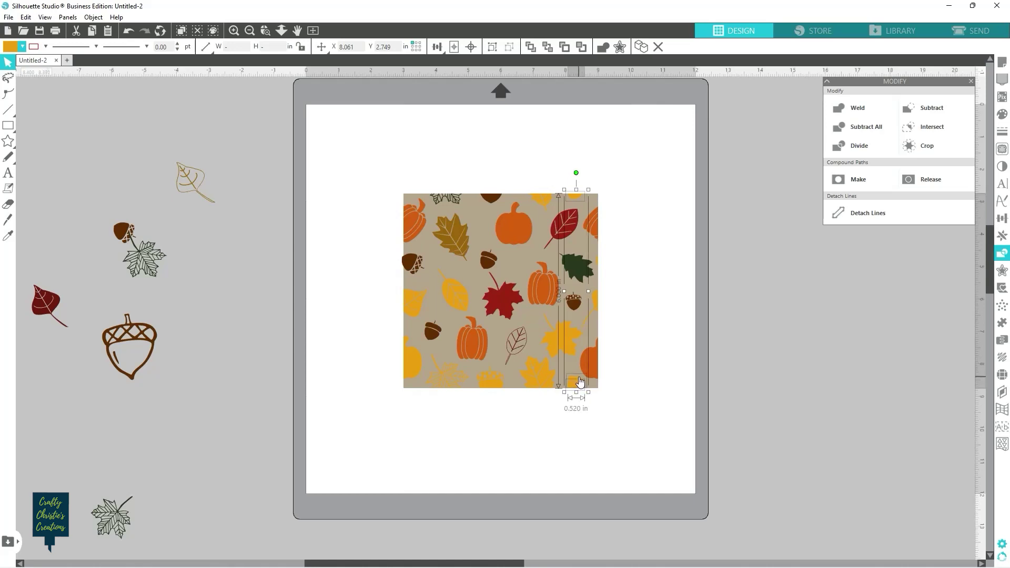
left_click(494, 382, "shift")
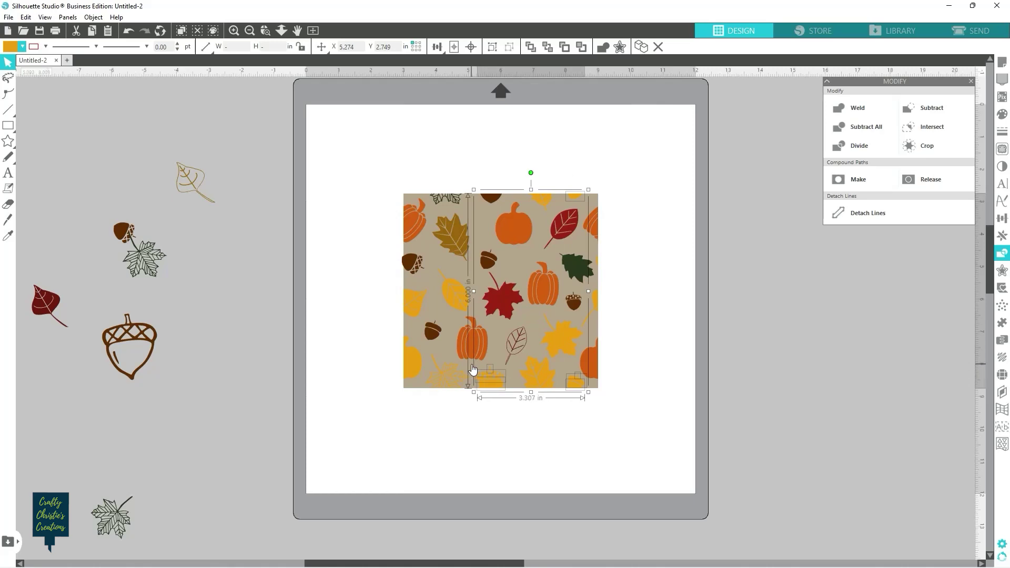
key("i")
left_click(436, 333)
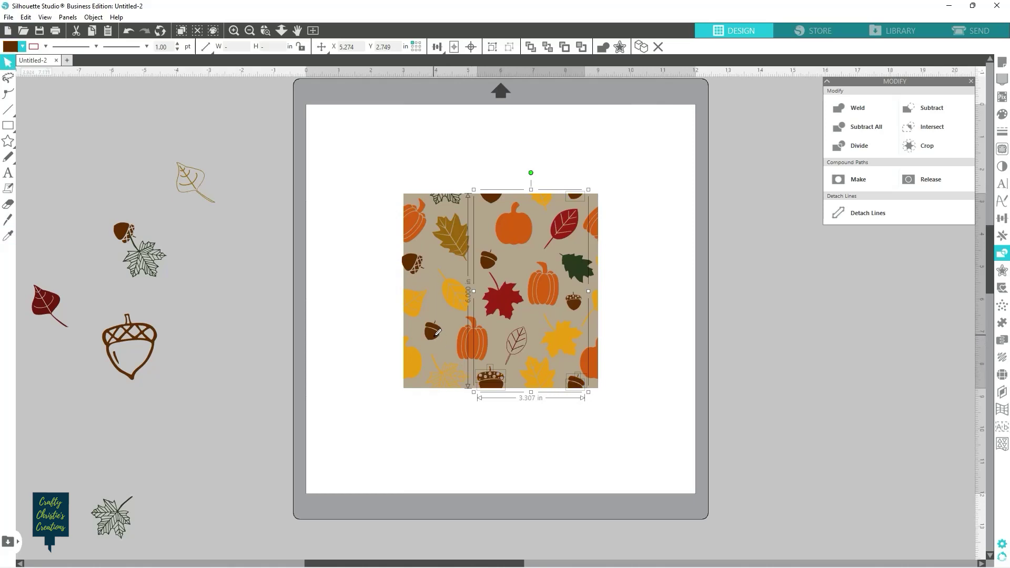
right_click(434, 336)
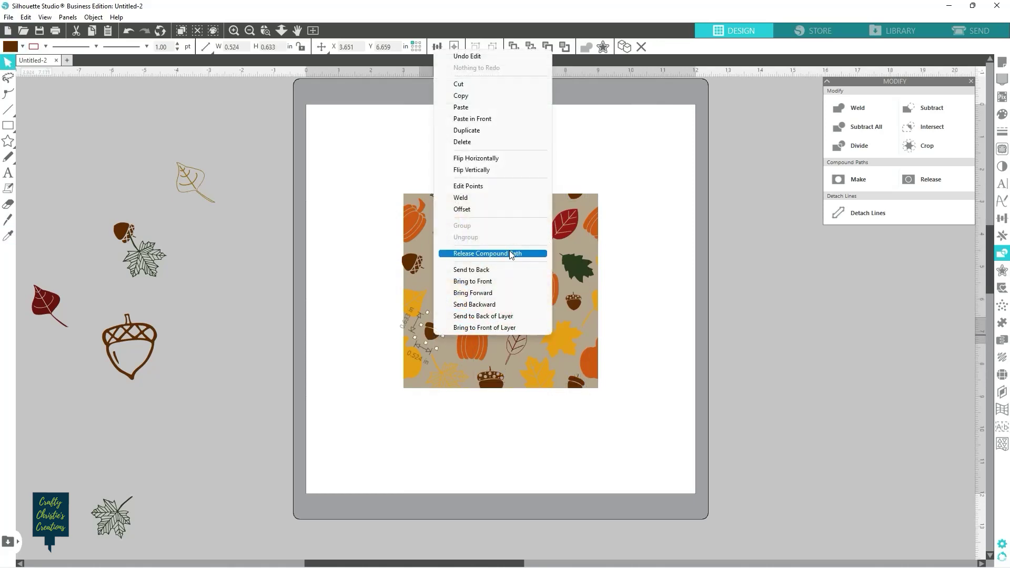
left_click(669, 261)
left_click(492, 379)
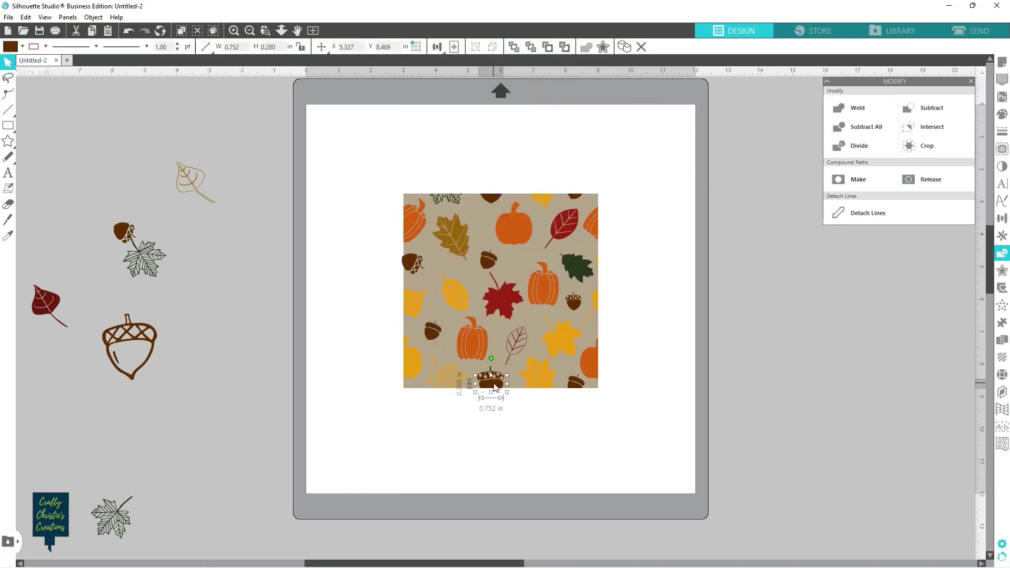
left_click(497, 376, "shift")
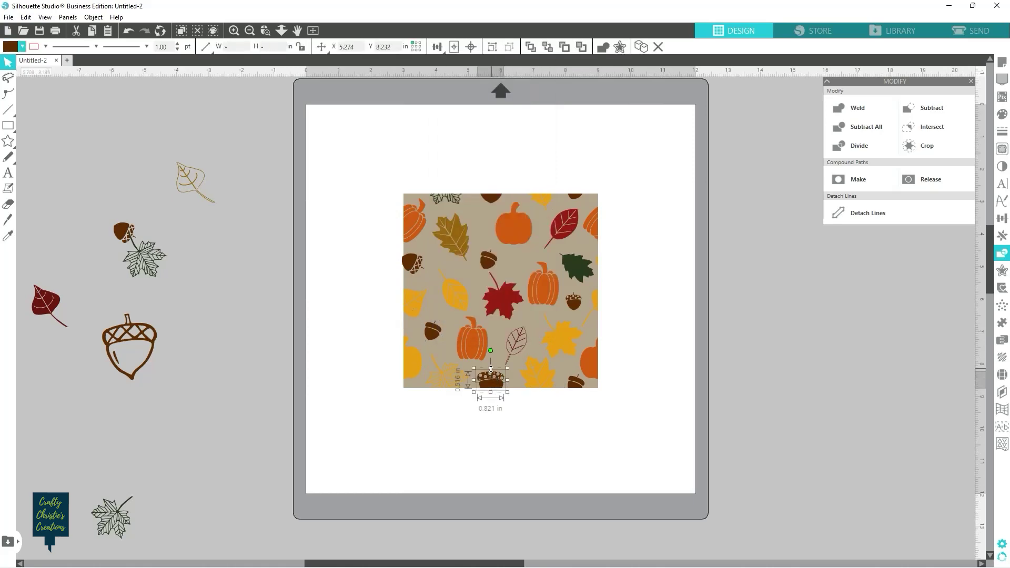
left_click(598, 414)
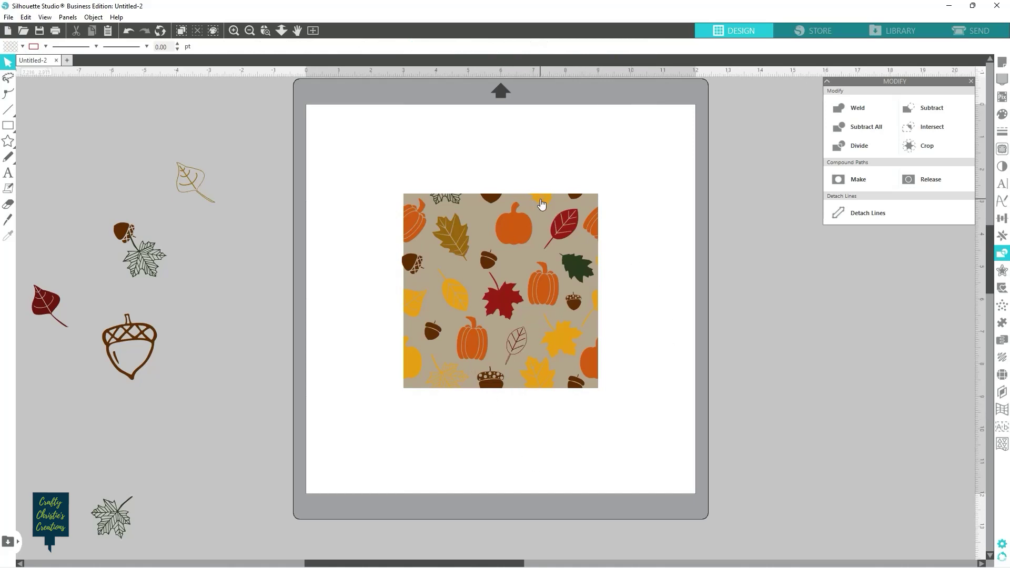
Step: Fill the veined leaf on the square's bottom edge and its matching outer piece on the top edge with the small solid leaf's dark green
left_click(545, 380)
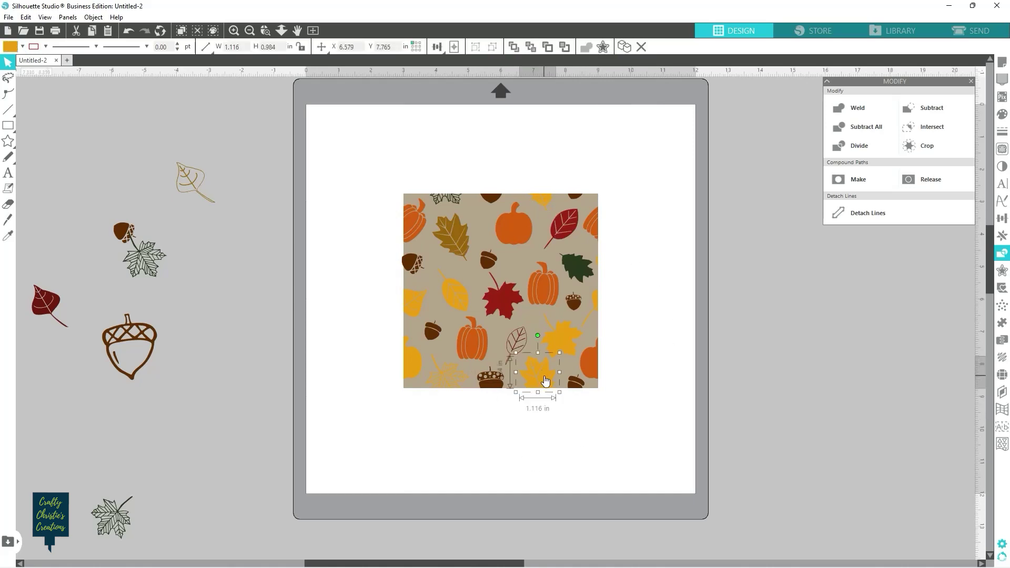
key("i")
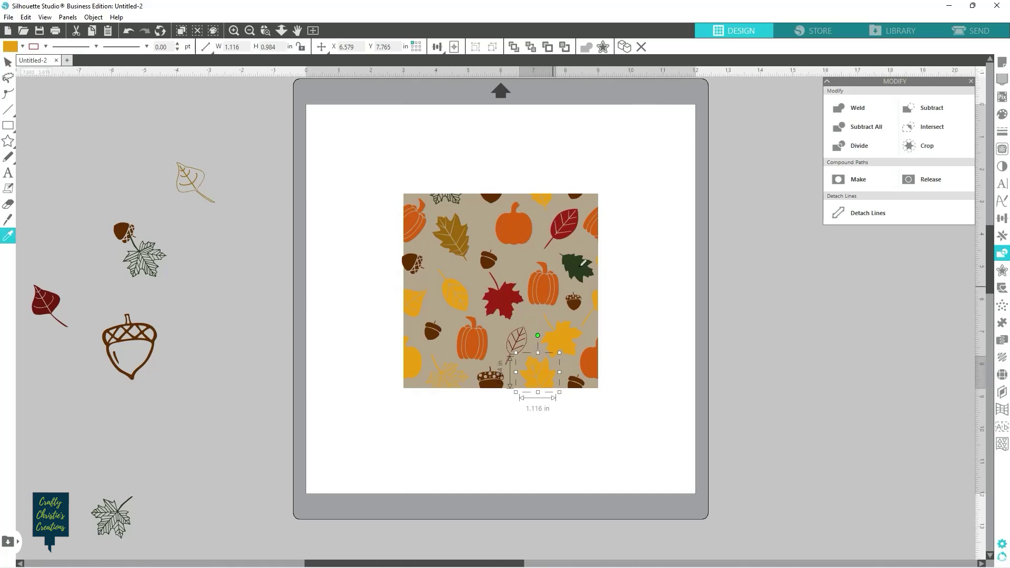
left_click(588, 261)
left_click(549, 201)
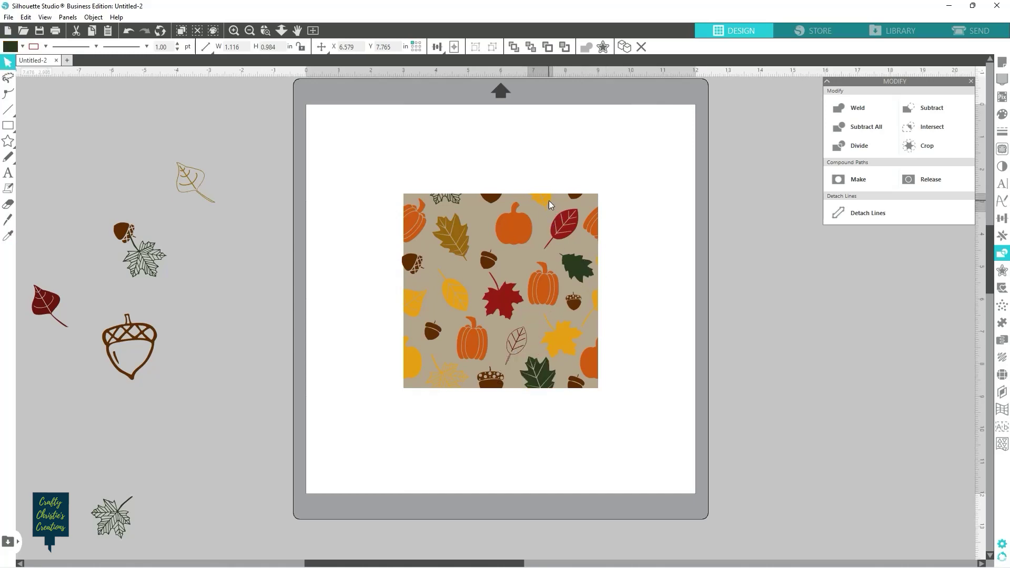
key("i")
left_click(584, 271)
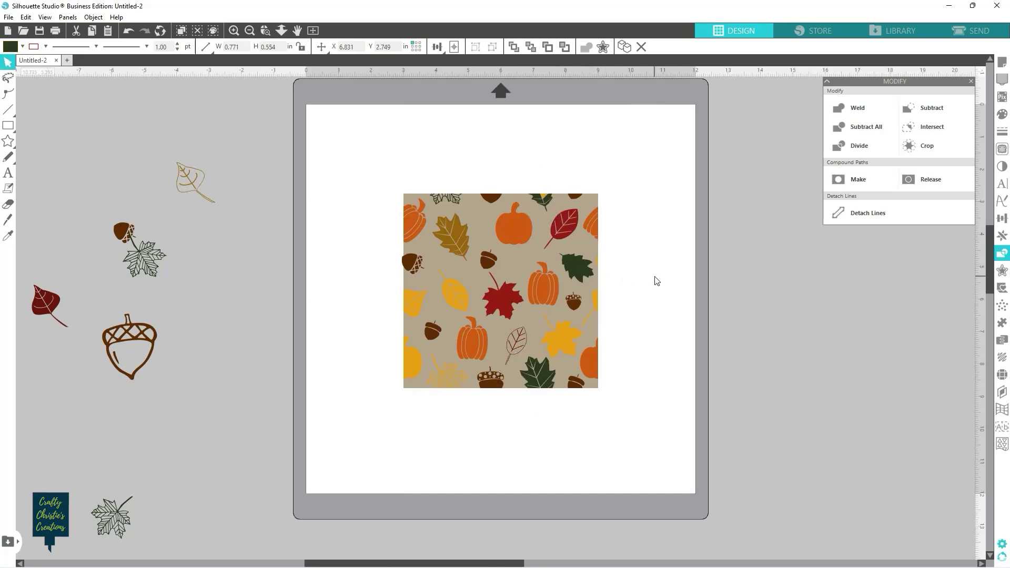
left_click(654, 280)
left_click(543, 199)
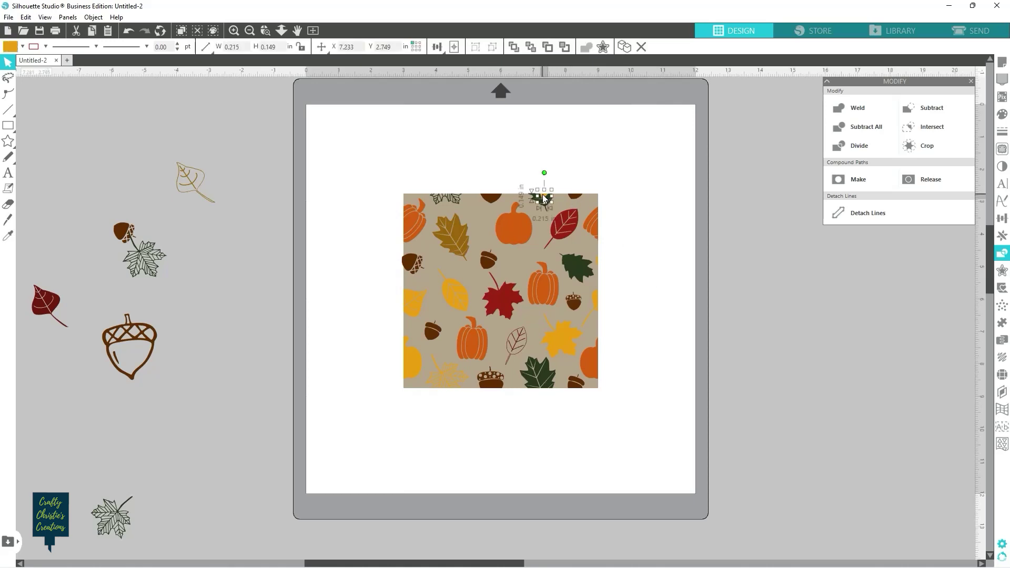
left_click(563, 179)
left_click(556, 214)
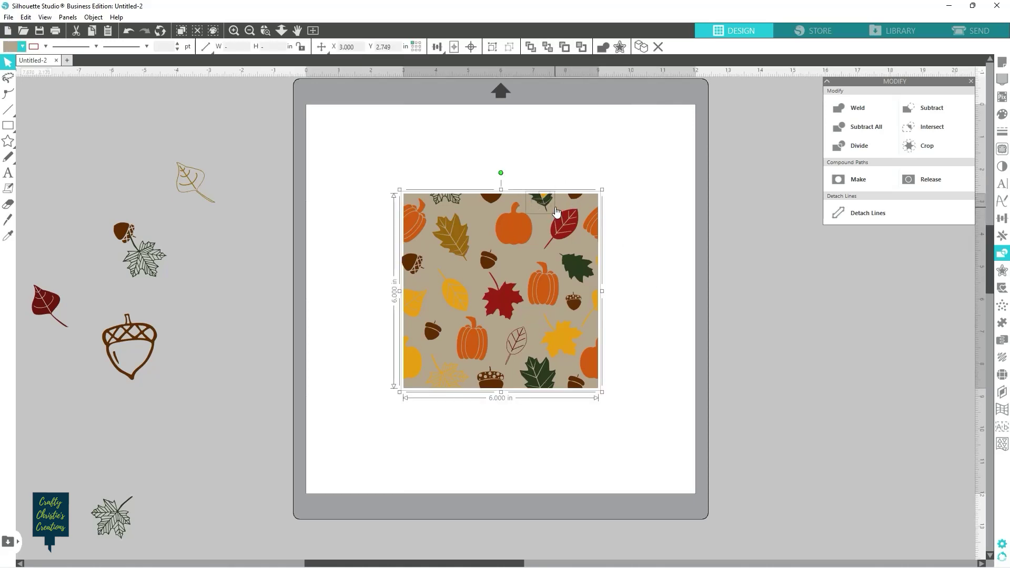
key("i")
left_click(577, 258)
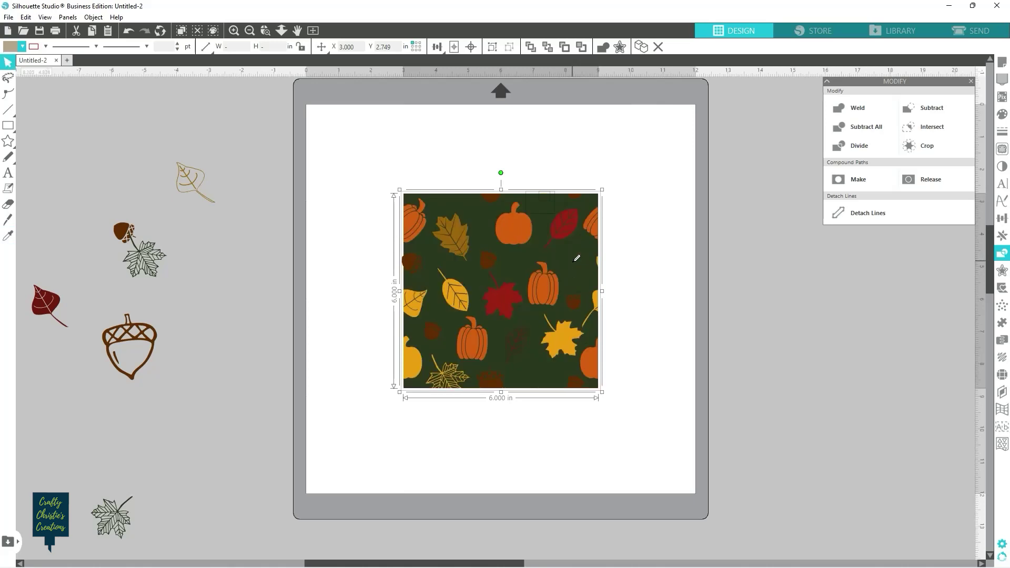
key("i")
key("ctrl+z")
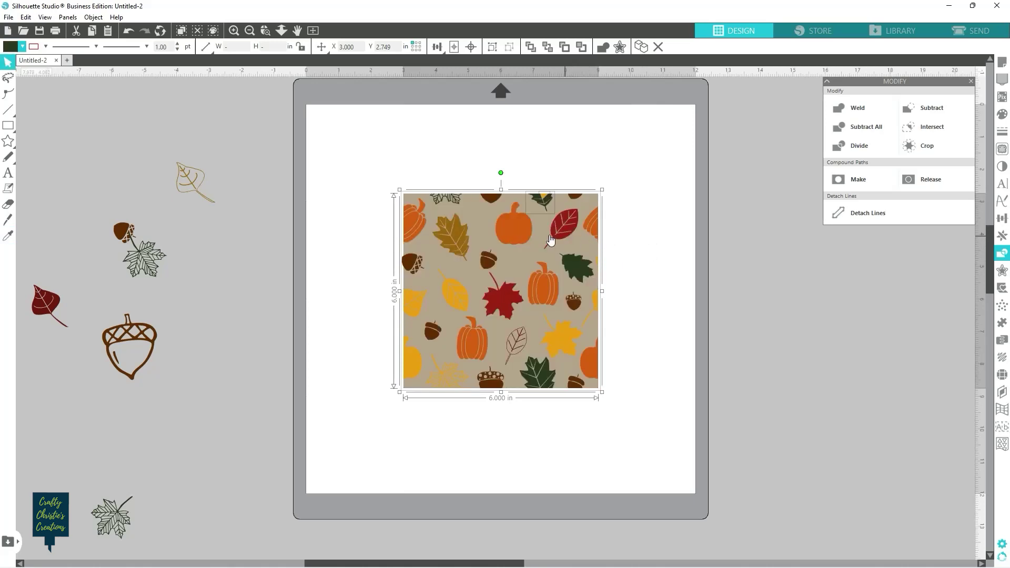
right_click(575, 269)
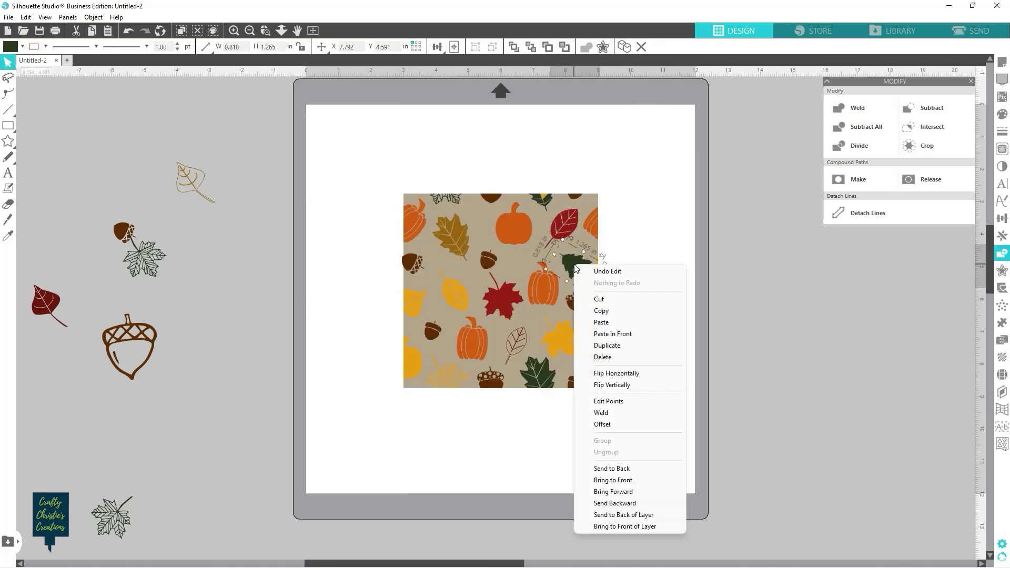
left_click(552, 188)
left_click(547, 213)
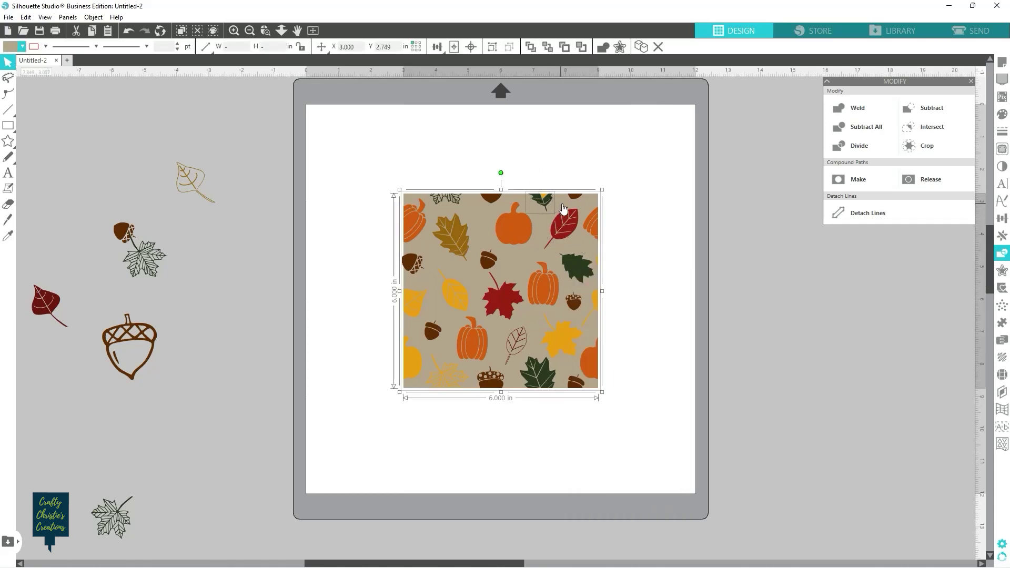
Step: Fill all pieces of the veined leaf on the square's top edge with dark green and make them a compound path
left_click(563, 209)
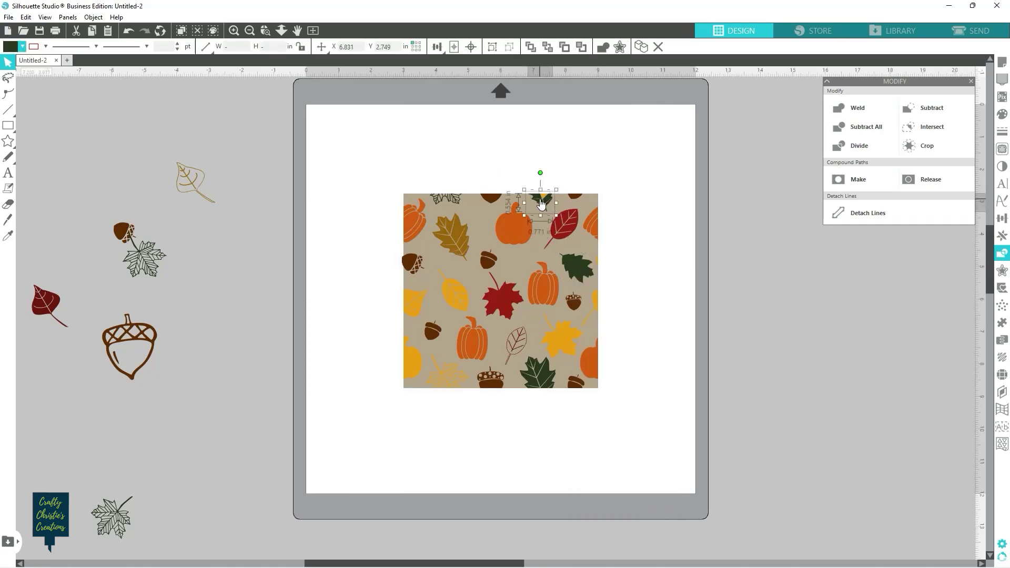
key("i")
left_click(585, 260)
right_click(554, 211)
left_click(602, 395)
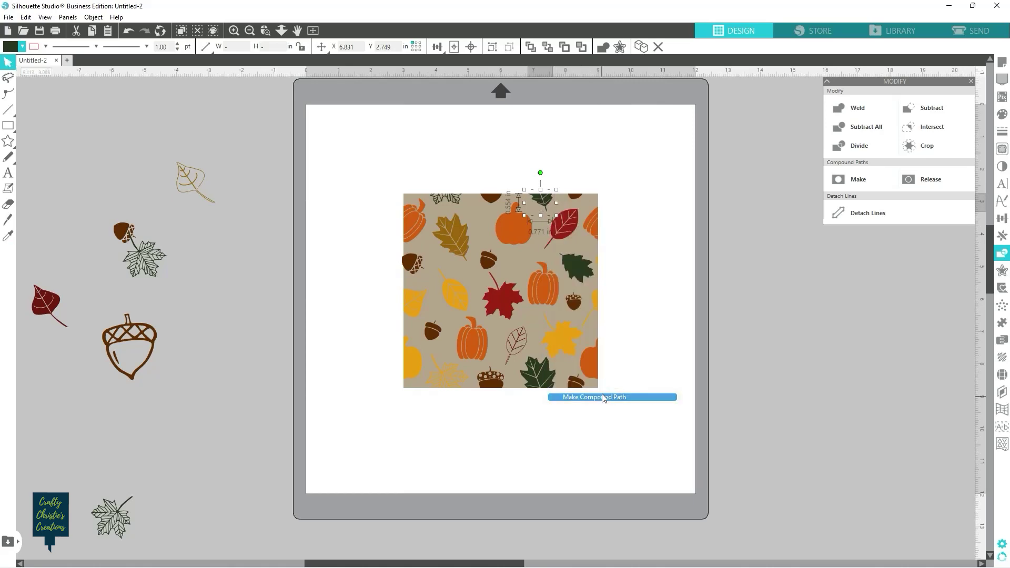
left_click(643, 258)
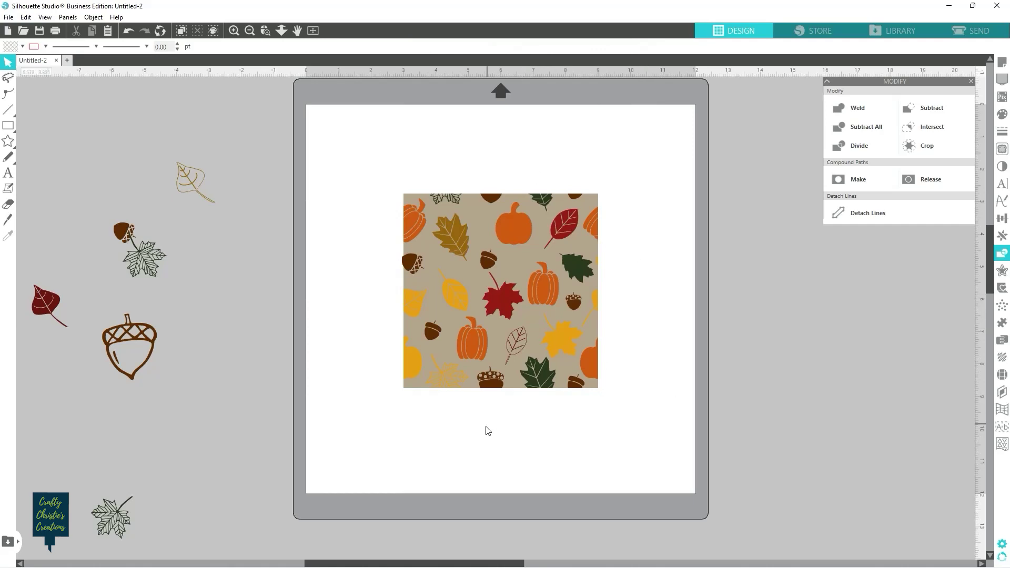
Step: Fill the cropped outlined maple leaf near the square's lower-left corner with the dark green of the small solid leaf
left_click(445, 382)
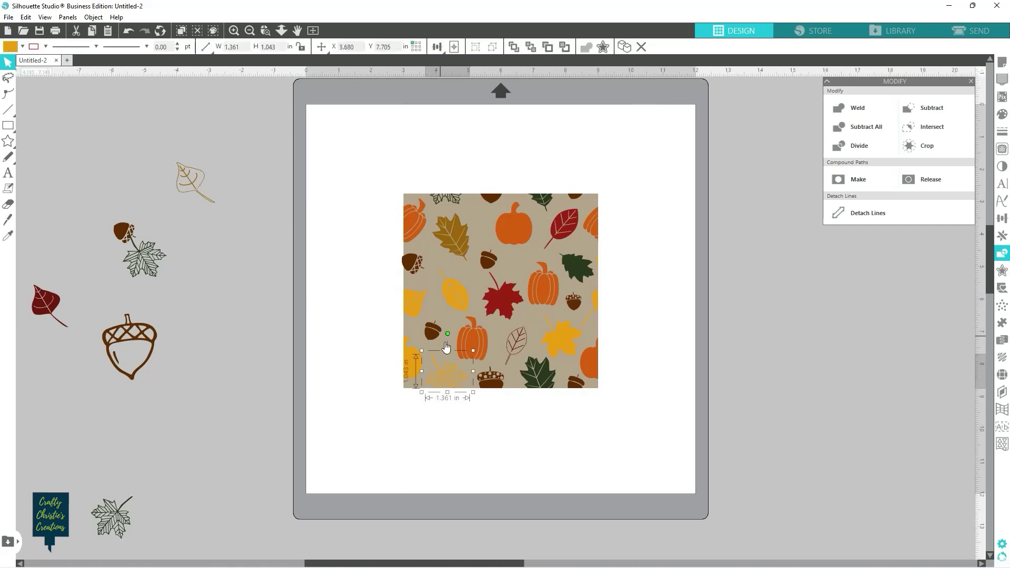
left_click(594, 267)
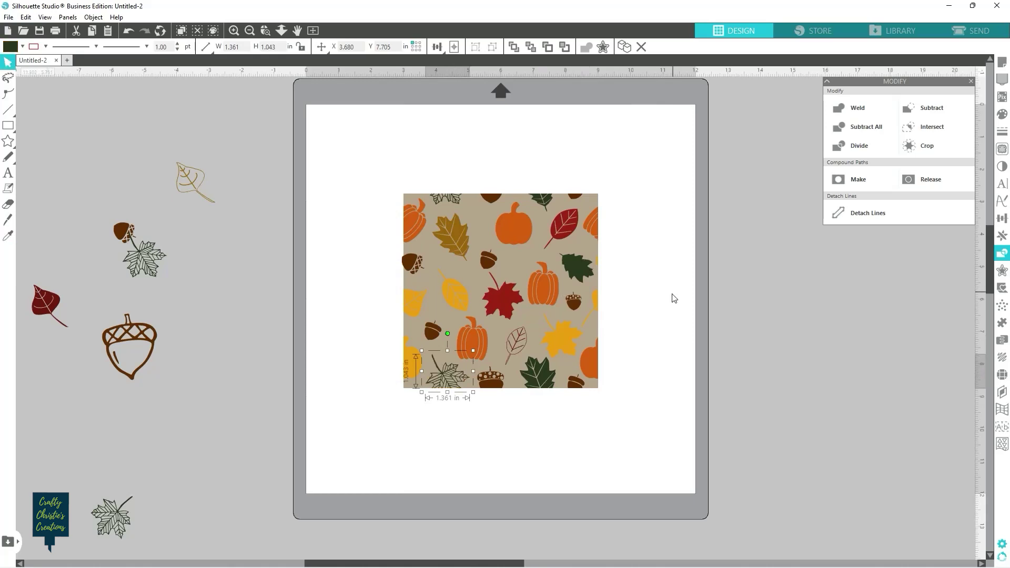
Step: Fill the cropped leaf pieces on the square's left and right edges with the dark red of the leaf outside the mat
left_click(406, 311)
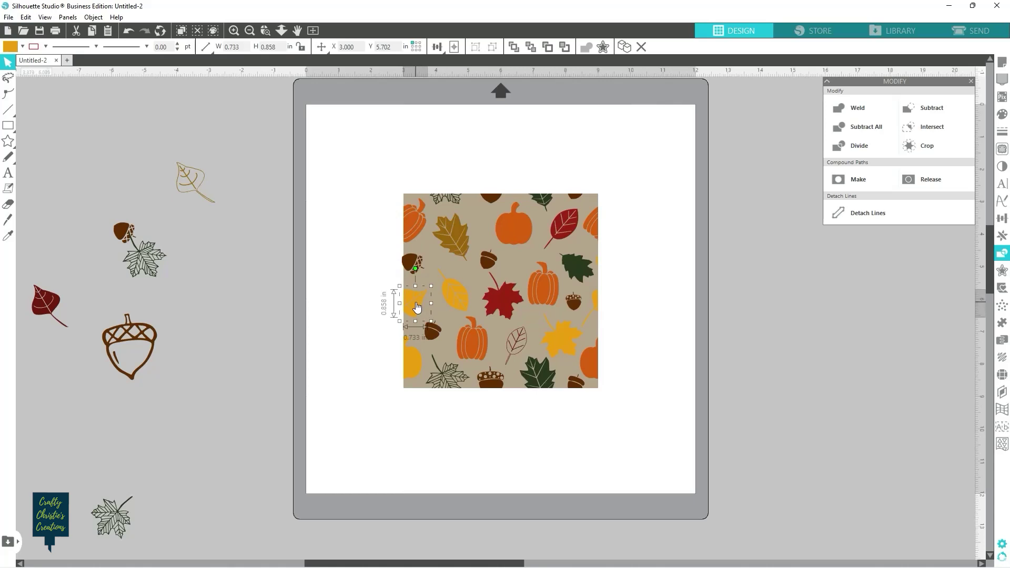
key("i")
left_click(60, 300)
left_click(600, 307)
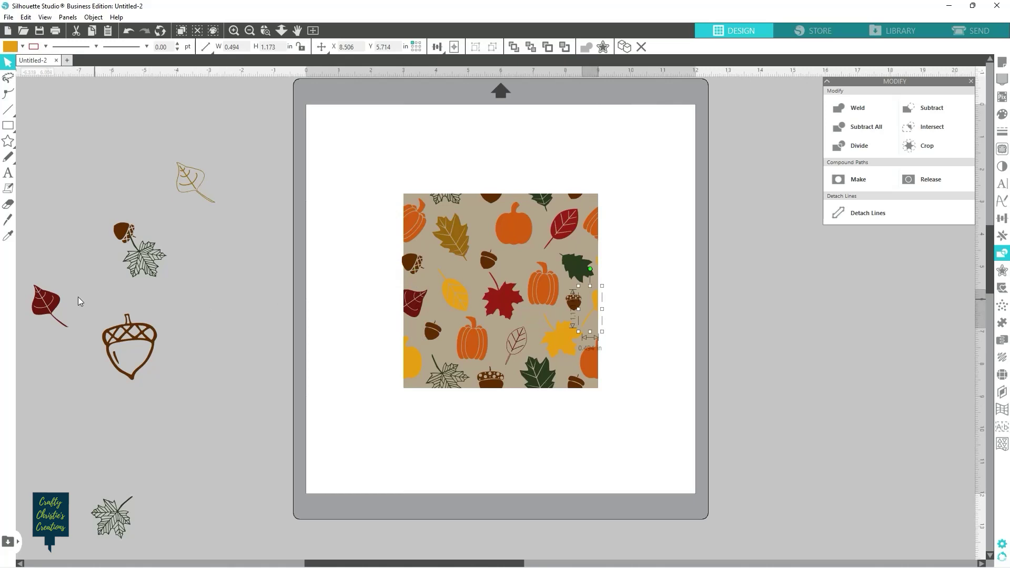
Step: Recolour the cut-off leaf at the pattern's right edge dark red and the cut-off yellow pumpkin at its left edge orange
key("i")
left_click(51, 295)
left_click(410, 359)
key("i")
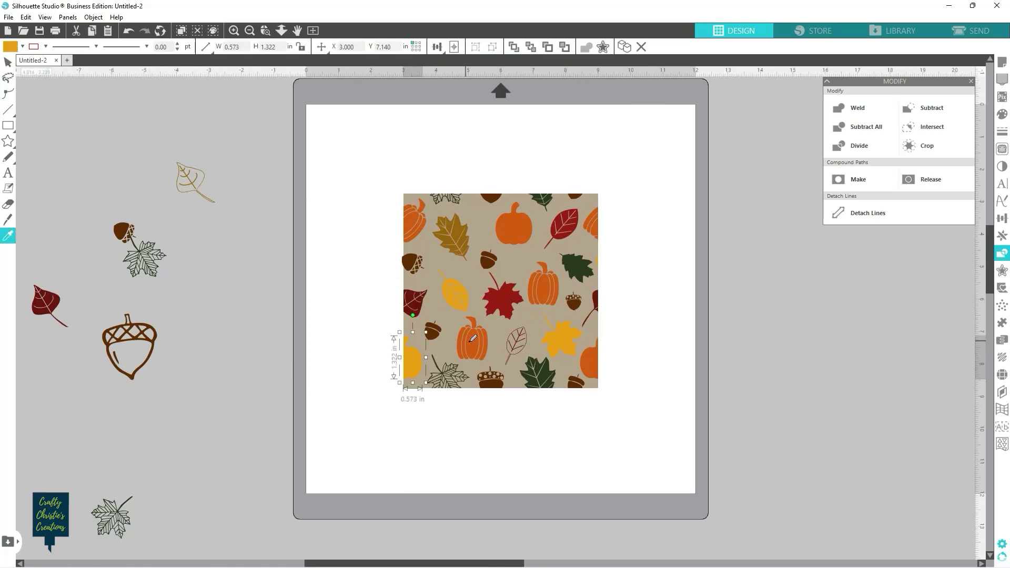
left_click(473, 339)
left_click(653, 319)
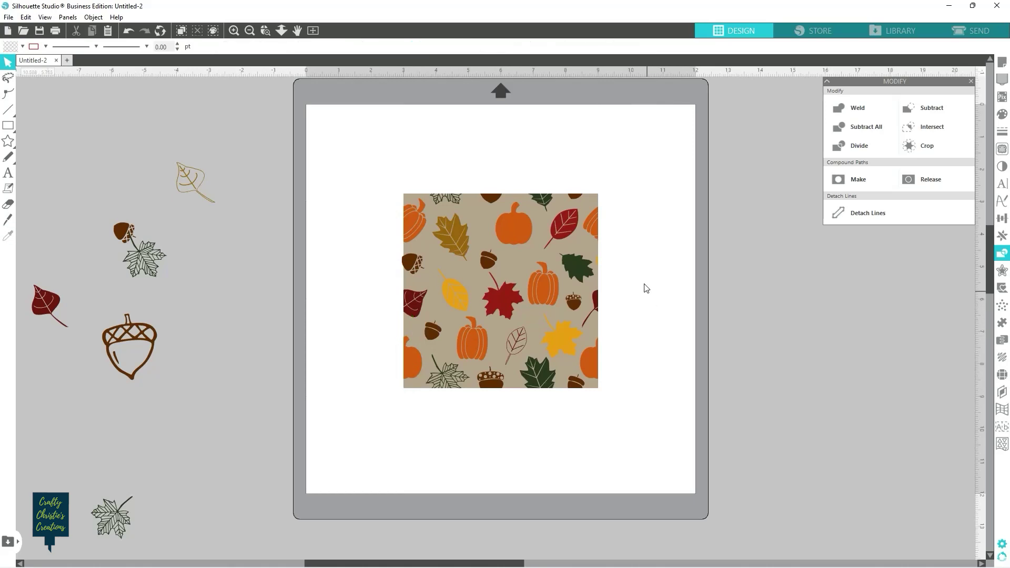
Step: Recolour the small yellow sliver at the pattern's right edge with the brown of the crosshatched acorn
left_click(598, 267)
key("i")
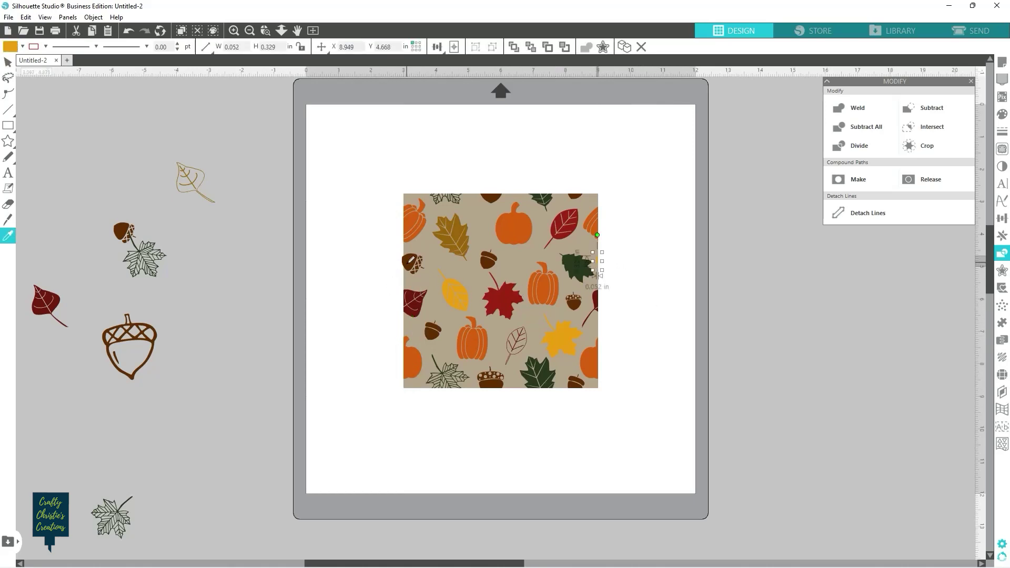
left_click(410, 261)
left_click(642, 288)
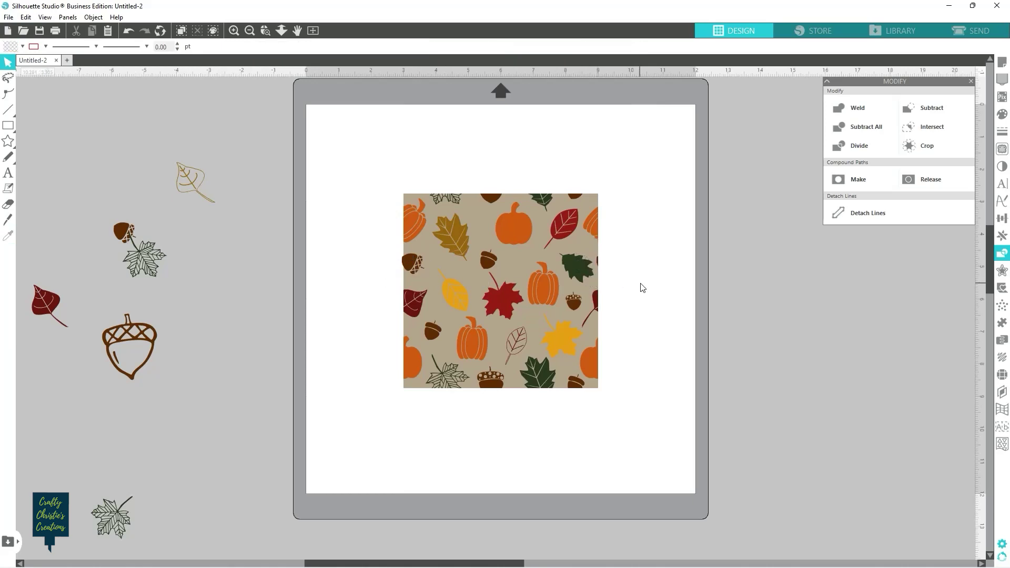
Step: Place a copy of the tan square in front and crop the acorn overhanging the pattern's left edge with it
left_click(409, 266)
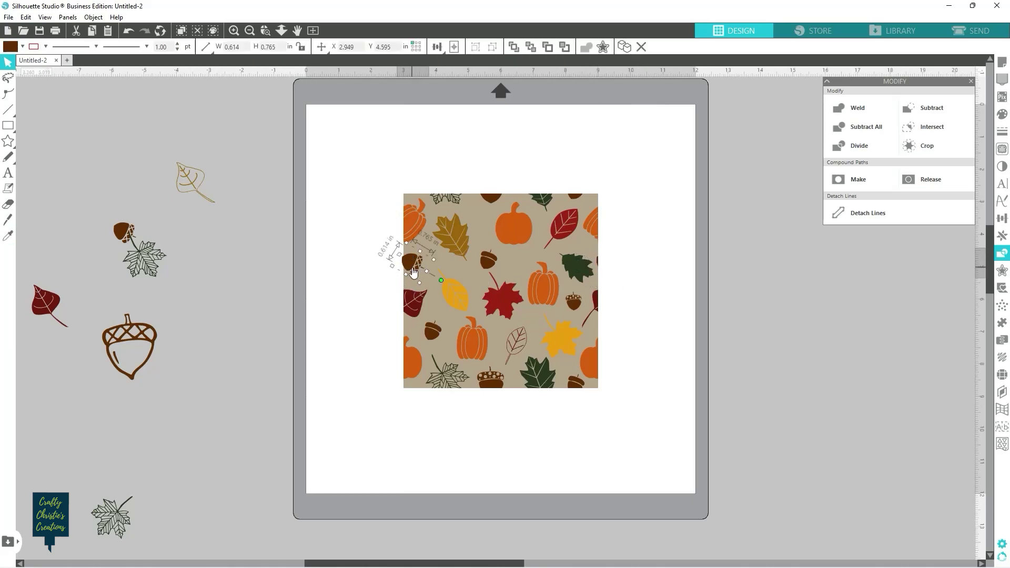
left_click(429, 429)
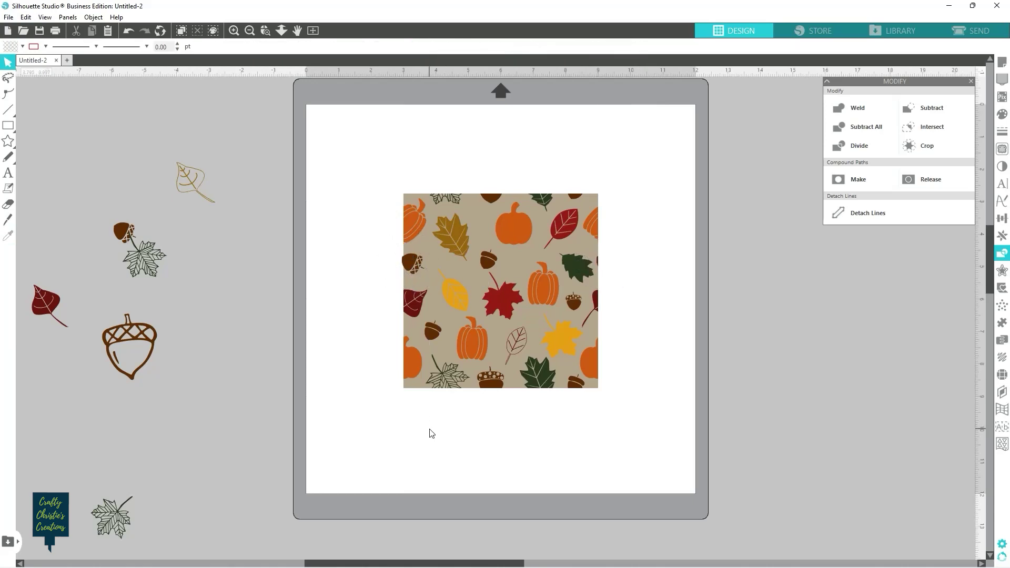
left_click(490, 236)
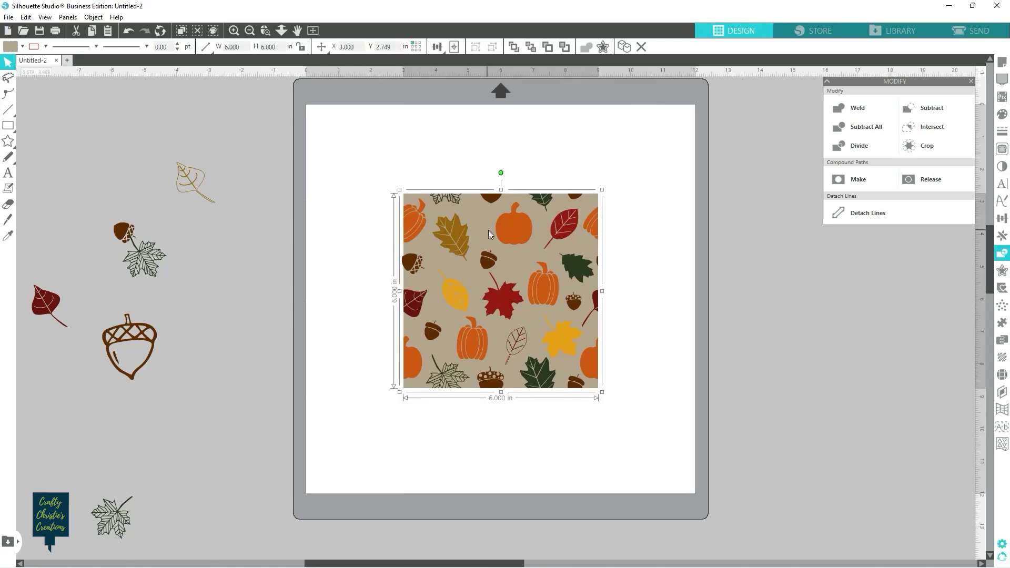
key("i")
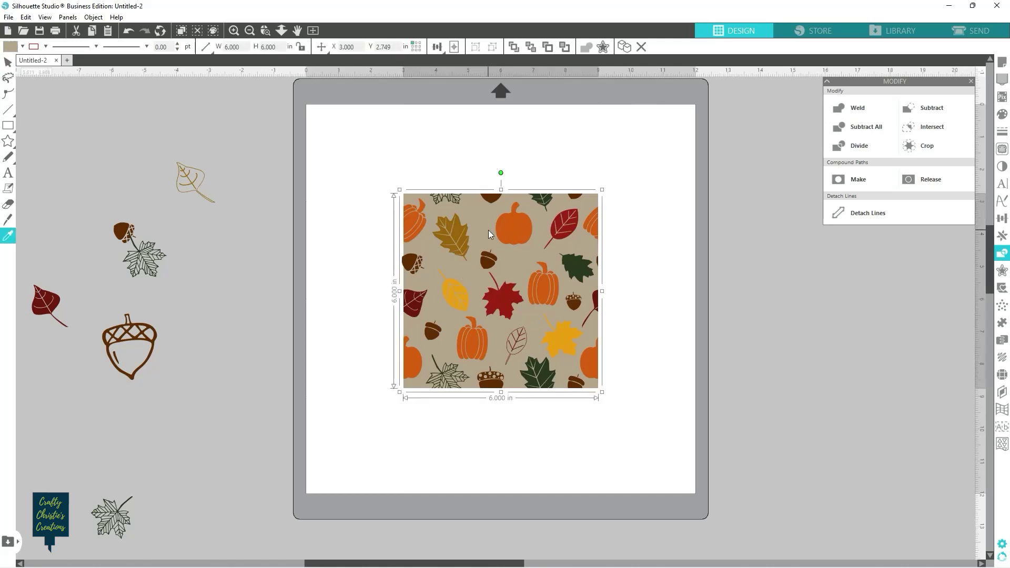
left_click(489, 231)
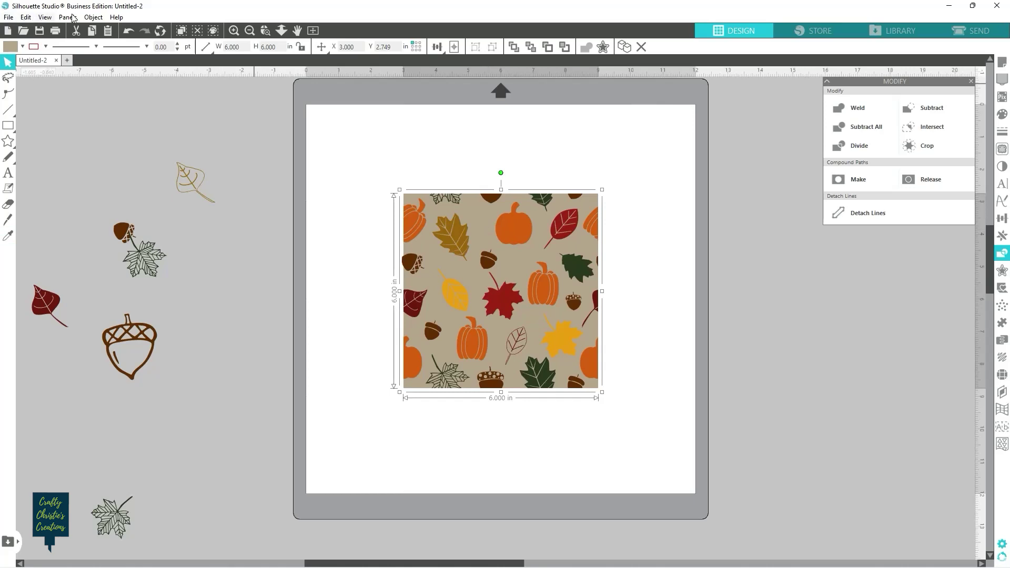
key("i")
left_click(195, 183)
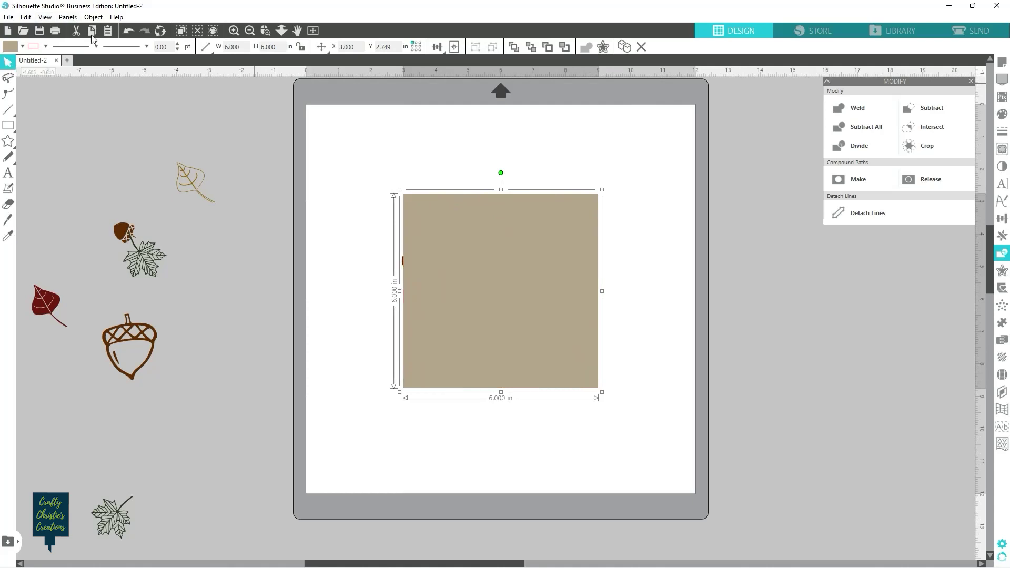
left_click(403, 262, "shift")
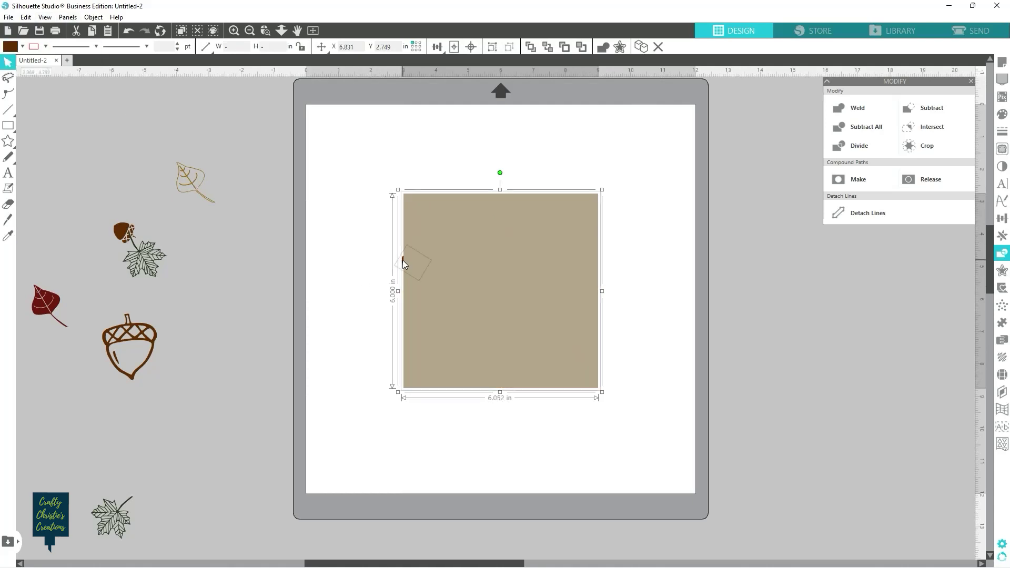
left_click(920, 153)
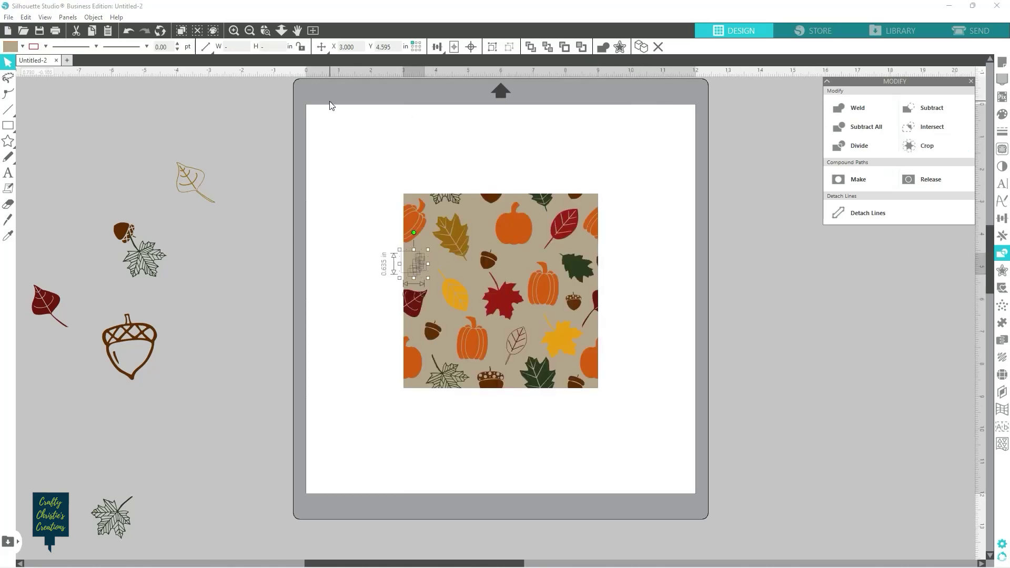
Step: Make the cropped acorn pieces a compound path and recolour it with the brown of the spare crosshatched acorn
right_click(421, 266)
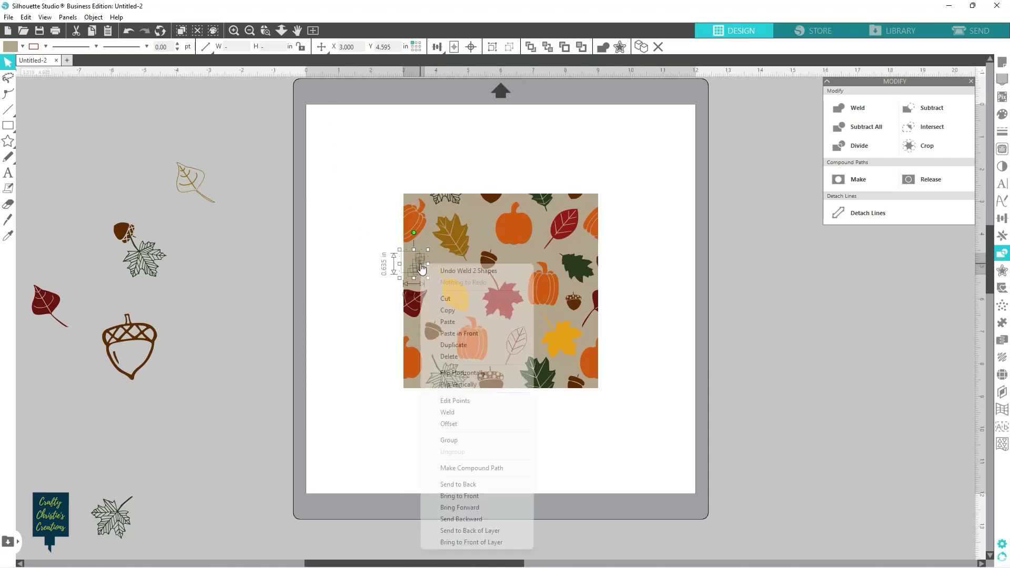
left_click(463, 468)
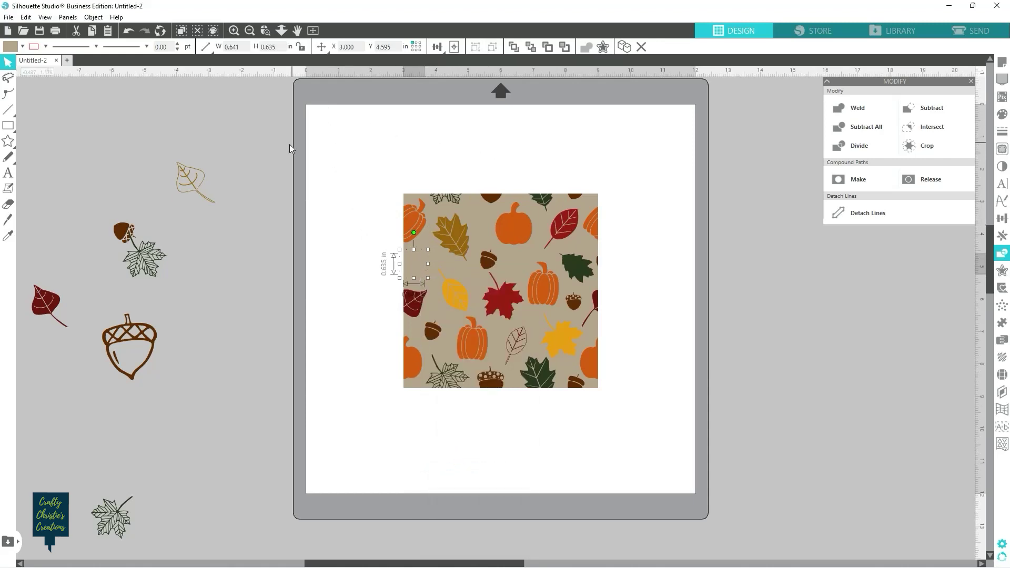
left_click(8, 236)
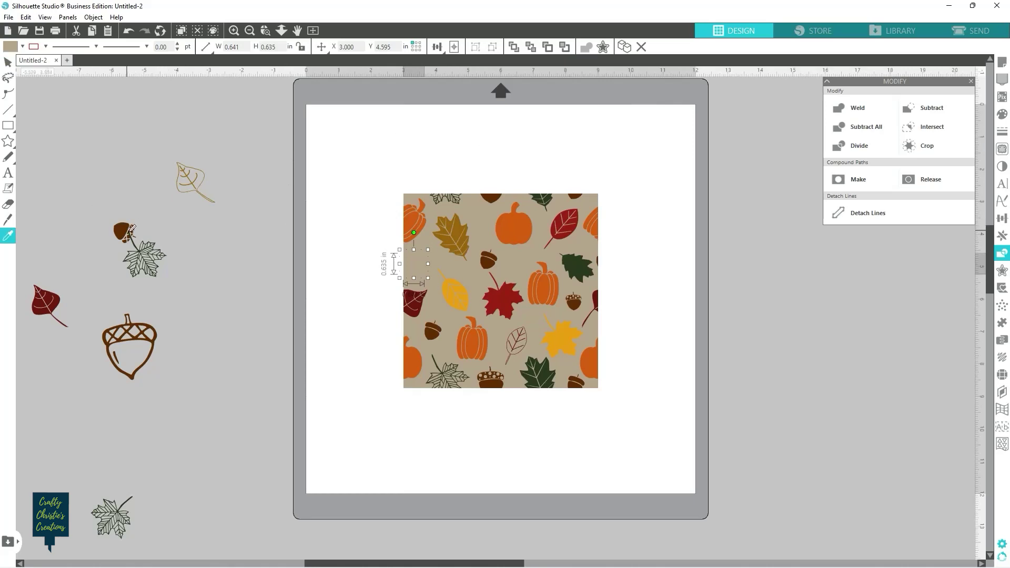
left_click(122, 229)
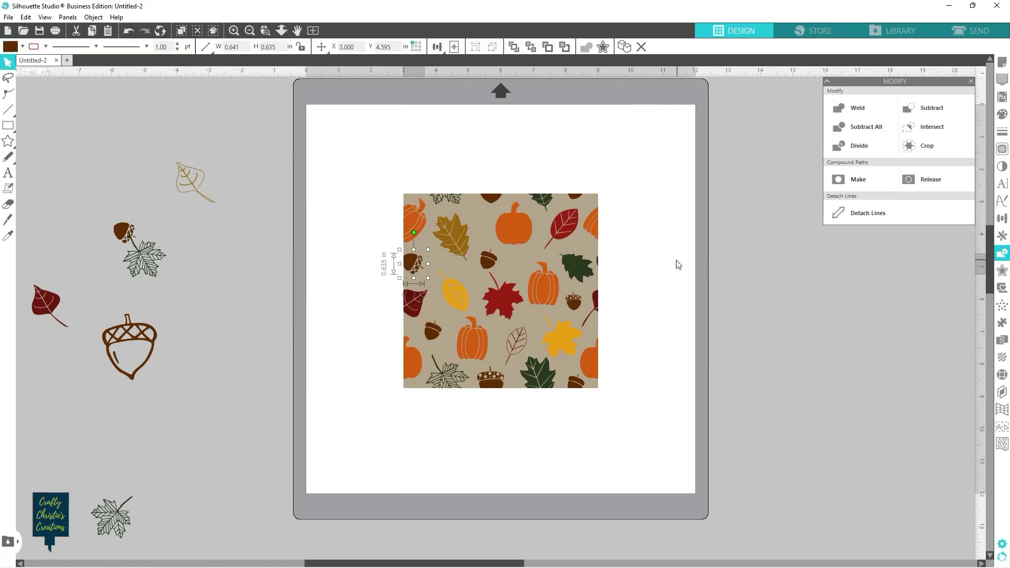
left_click(649, 253)
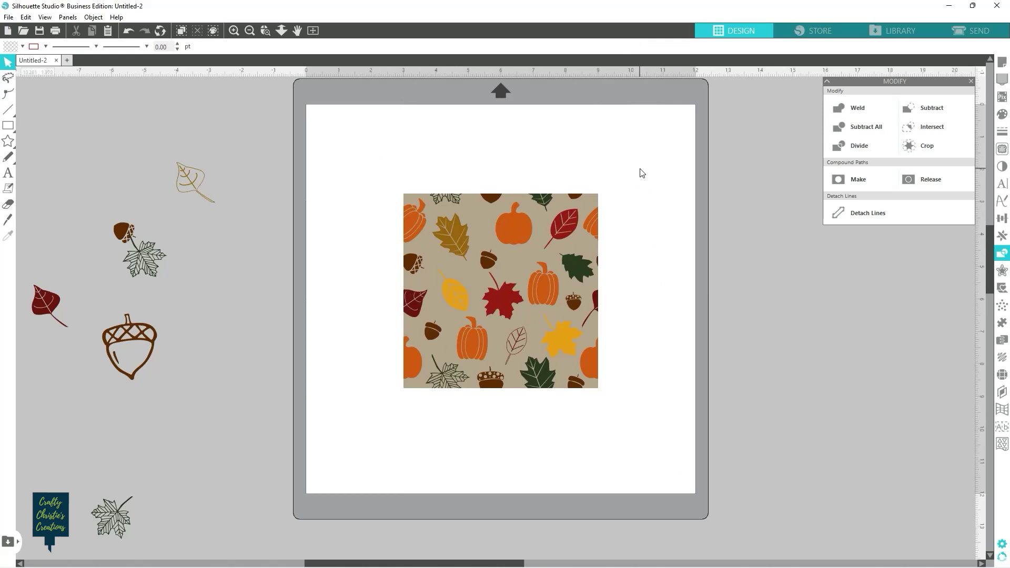
Step: Reposition the ribbed pumpkin, red maple leaf, small acorn and yellow leaf around the pattern's centre to even out their spacing
left_click(541, 297)
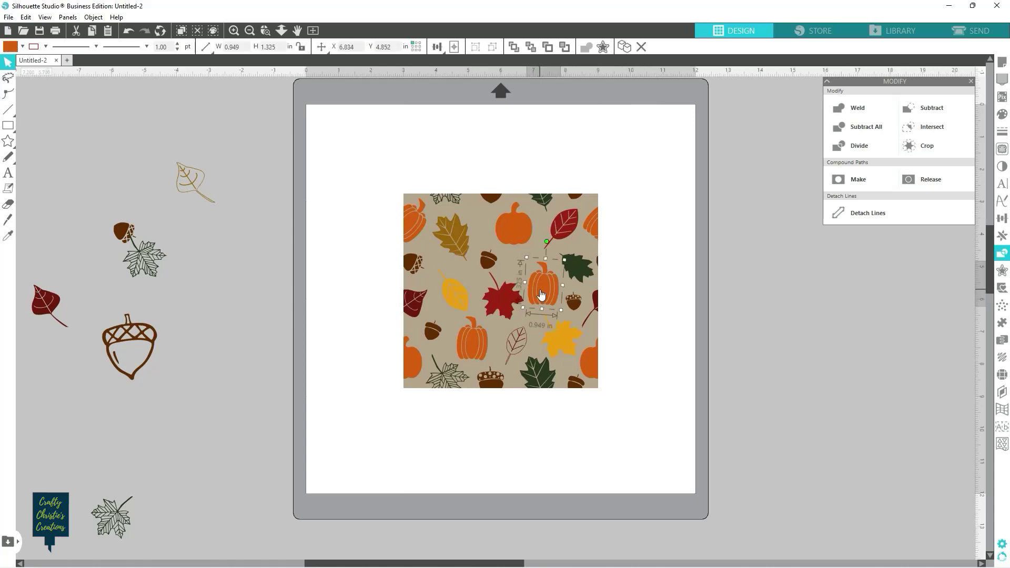
left_click_drag(541, 290, 501, 303)
left_click(497, 302)
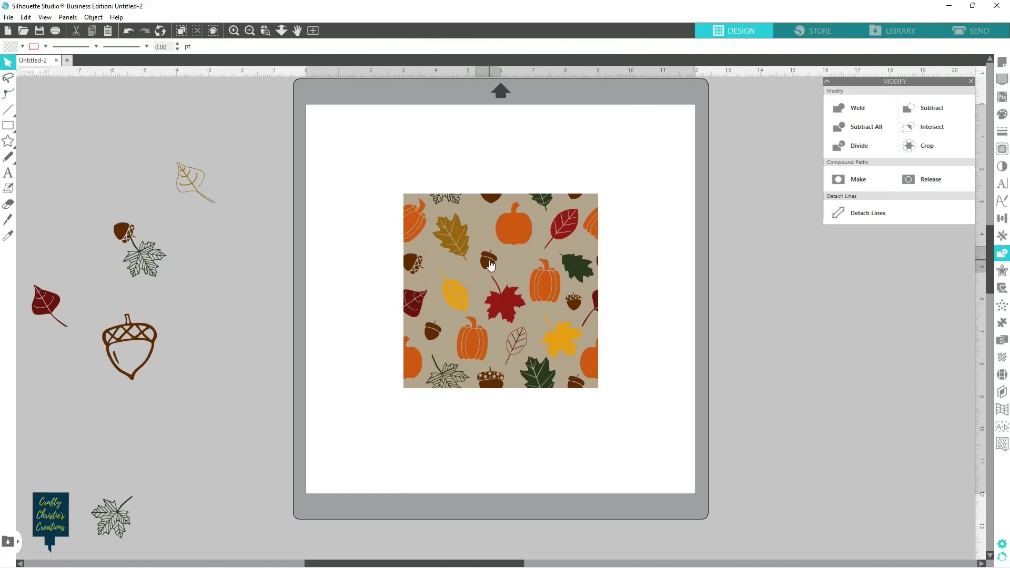
left_click_drag(490, 264, 513, 300)
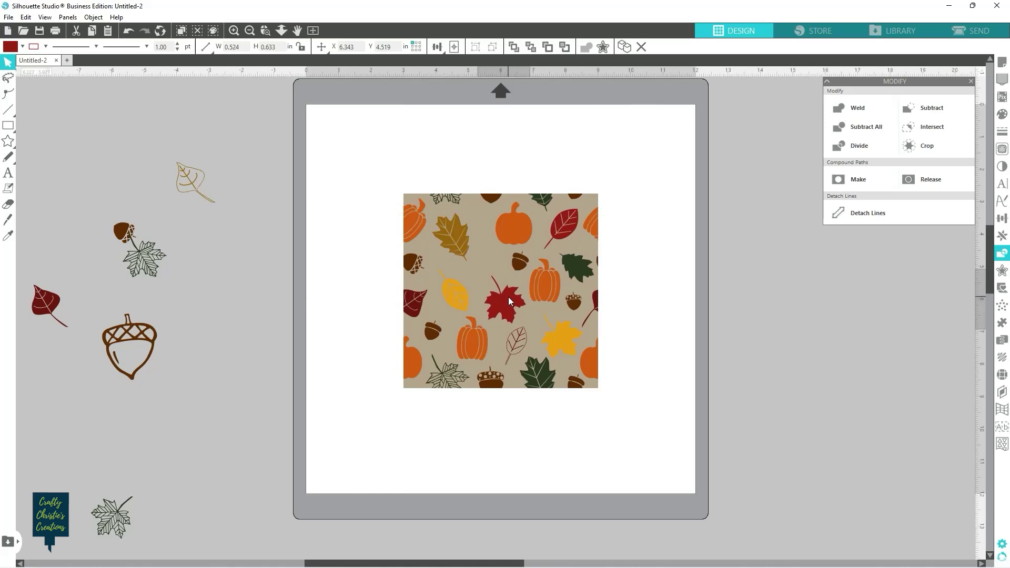
left_click(459, 297)
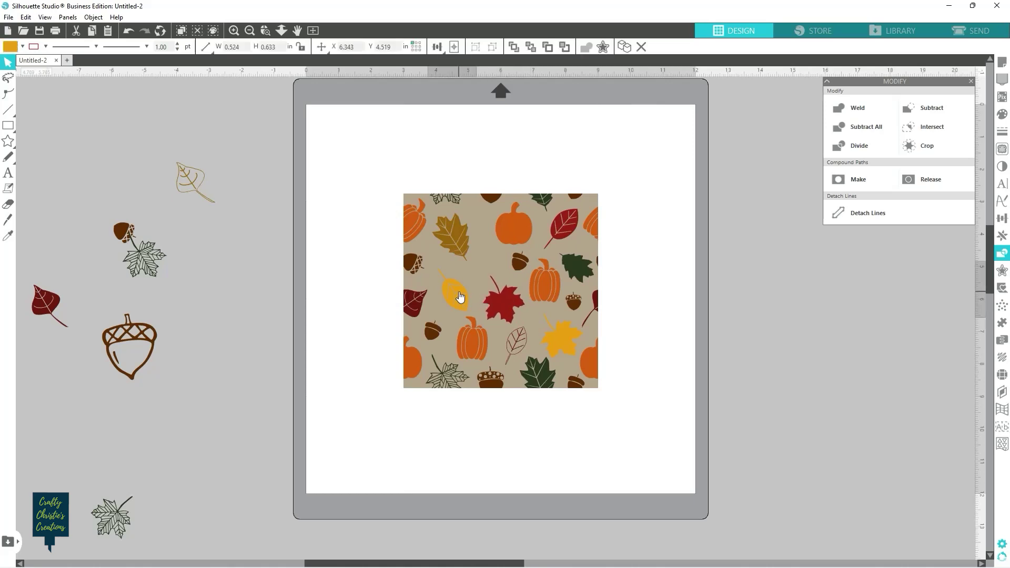
left_click(470, 280)
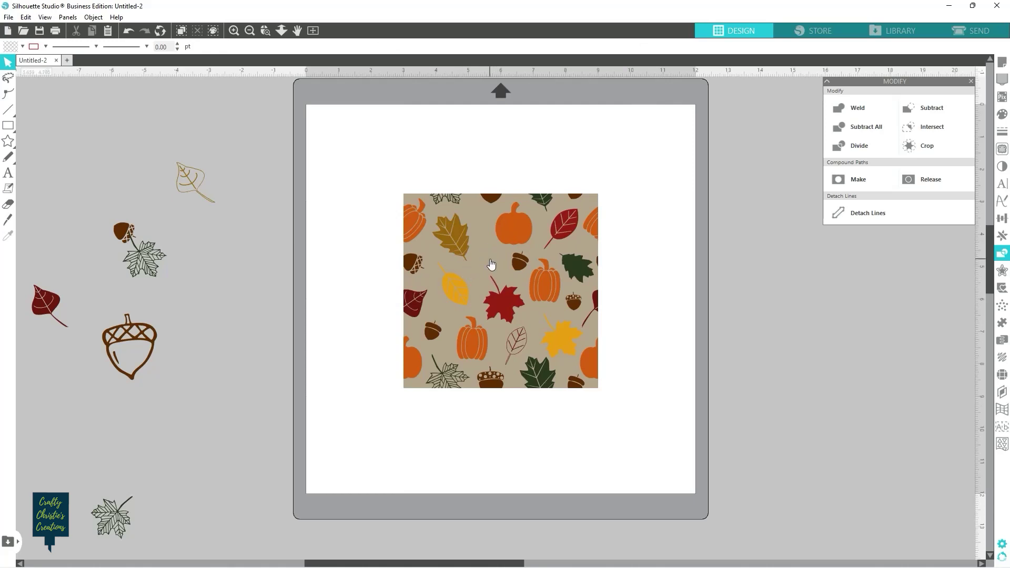
Step: Move the small acorn out of the pattern and shift the red maple leaf up into the space it leaves
left_click_drag(520, 261, 355, 236)
left_click(506, 282)
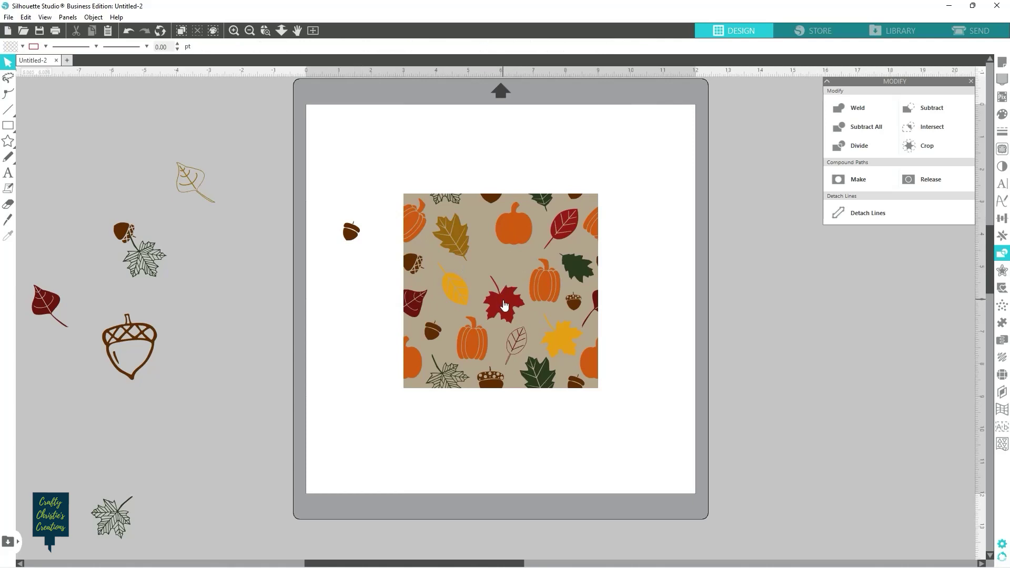
left_click_drag(506, 305, 504, 283)
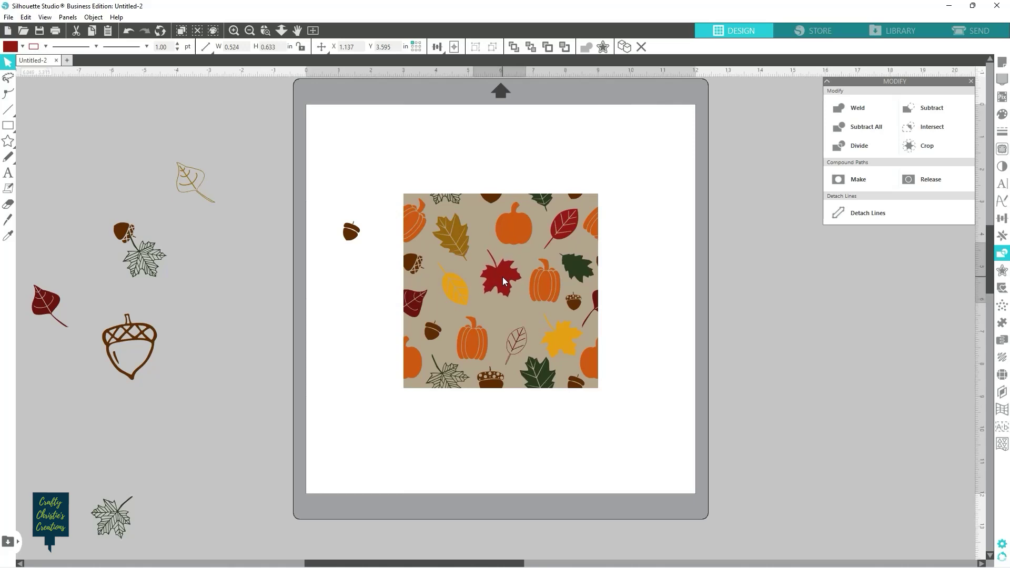
left_click_drag(351, 232, 658, 315)
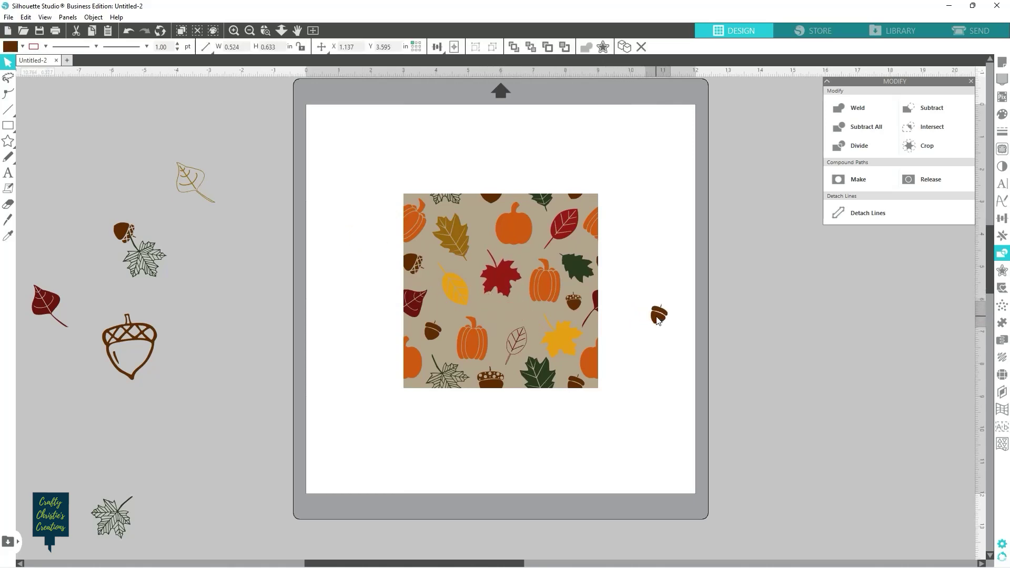
Step: Nudge the dark red outlined leaf up and to the right, and place the small acorn in the gap below the maple leaf
left_click(516, 343)
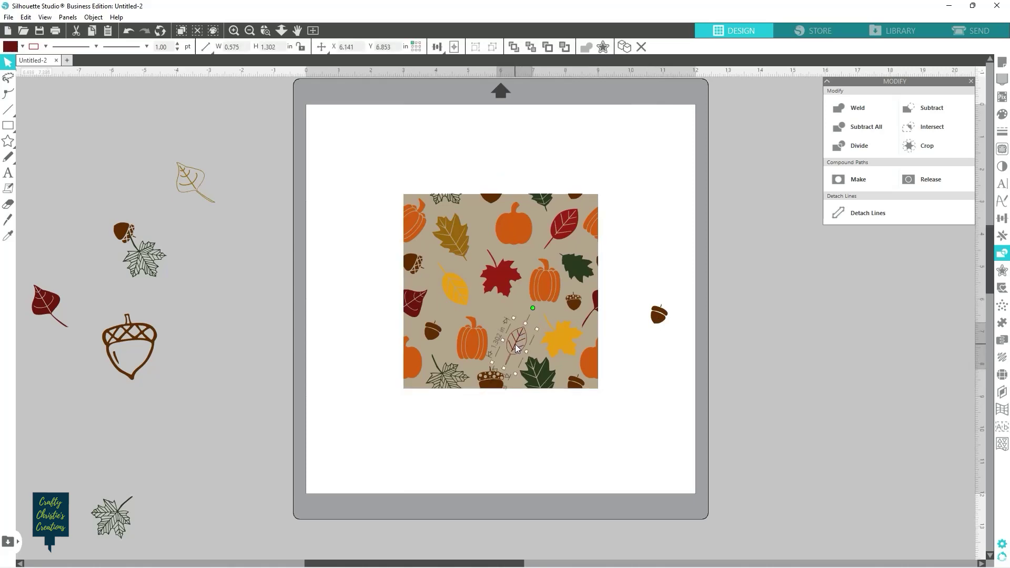
mouse_move(516, 345)
left_mouse_down()
mouse_move(505, 327)
mouse_move(524, 337)
left_mouse_up()
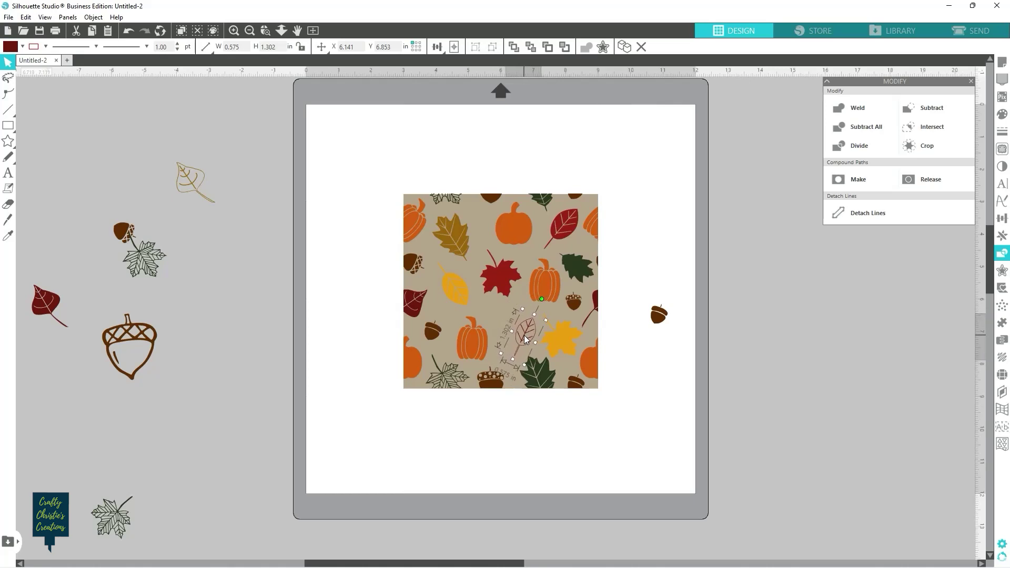
left_click_drag(663, 319, 501, 319)
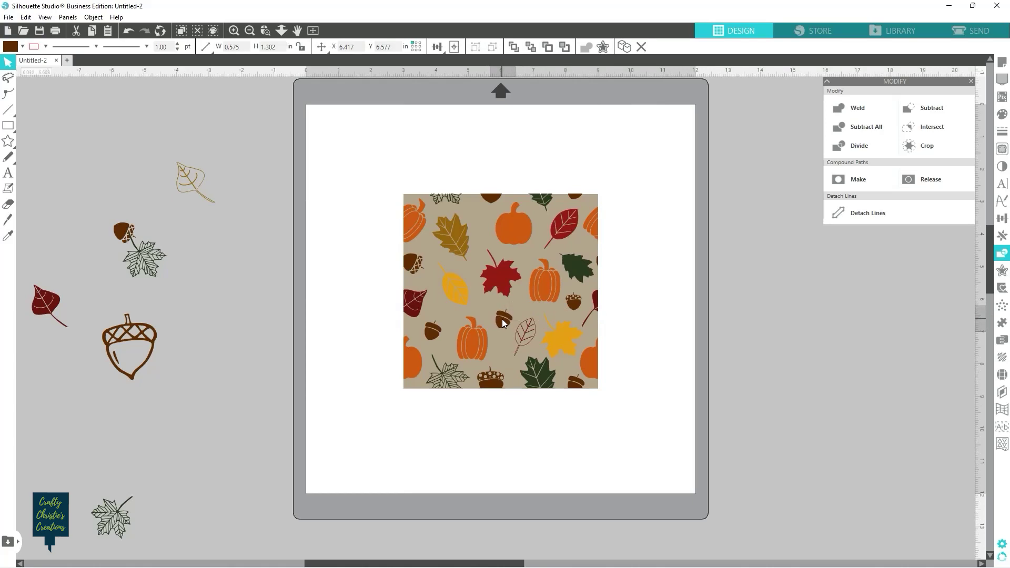
key("Escape")
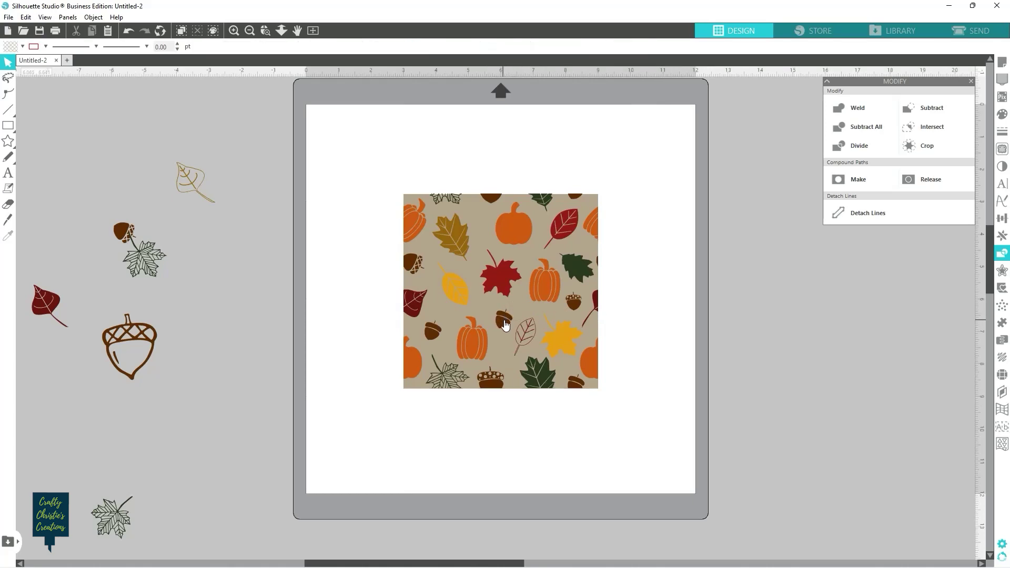
Step: Swap the small acorn below the maple leaf for the spare crosshatched acorn
left_click_drag(496, 320, 263, 242)
left_click_drag(120, 229, 494, 313)
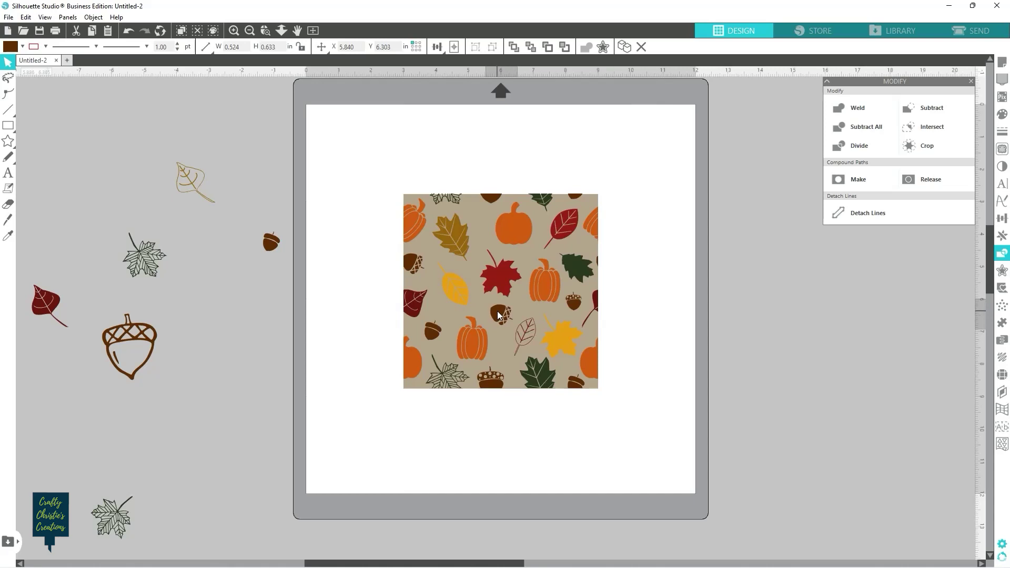
left_click(648, 337)
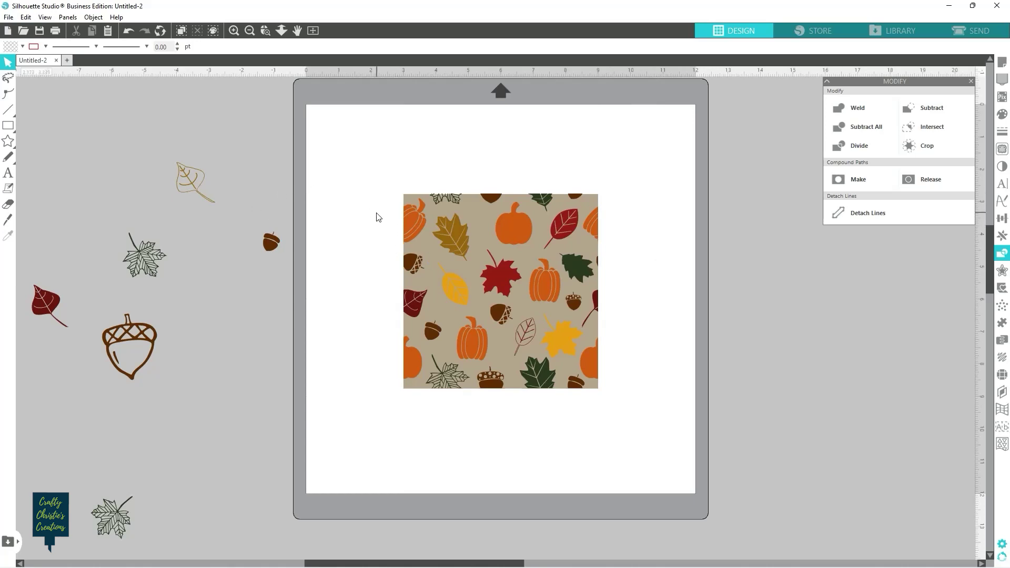
Step: Nudge the outlined green maple leaf at the tile's lower edge slightly down to meet the edge
left_click(444, 197)
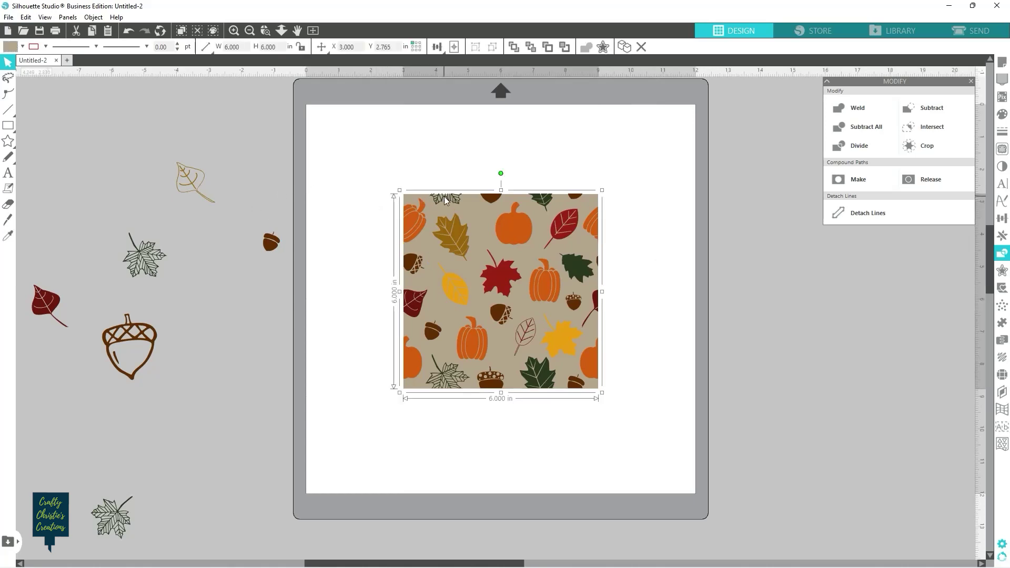
scroll(460, 194, "up", 4)
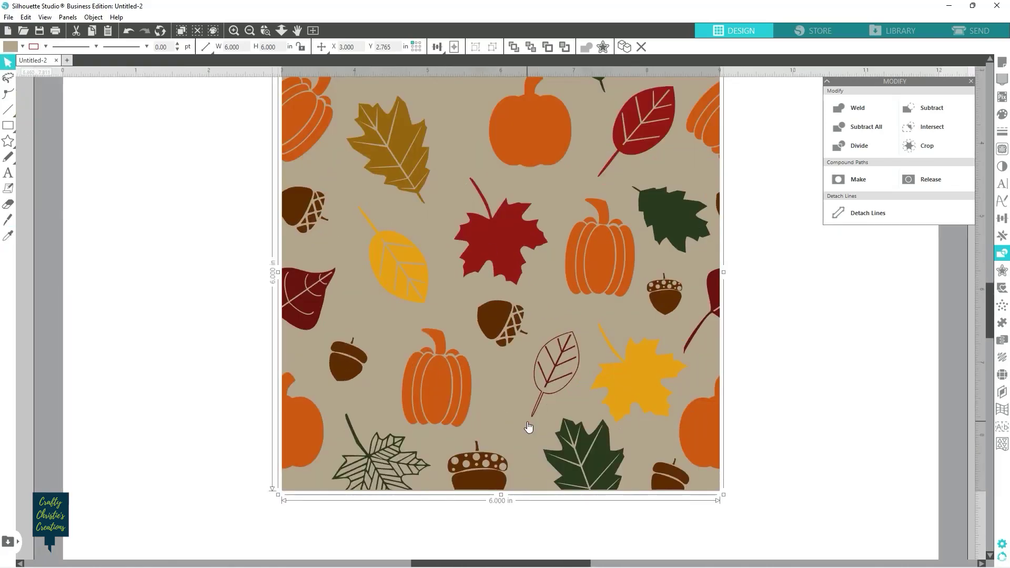
left_click(769, 401)
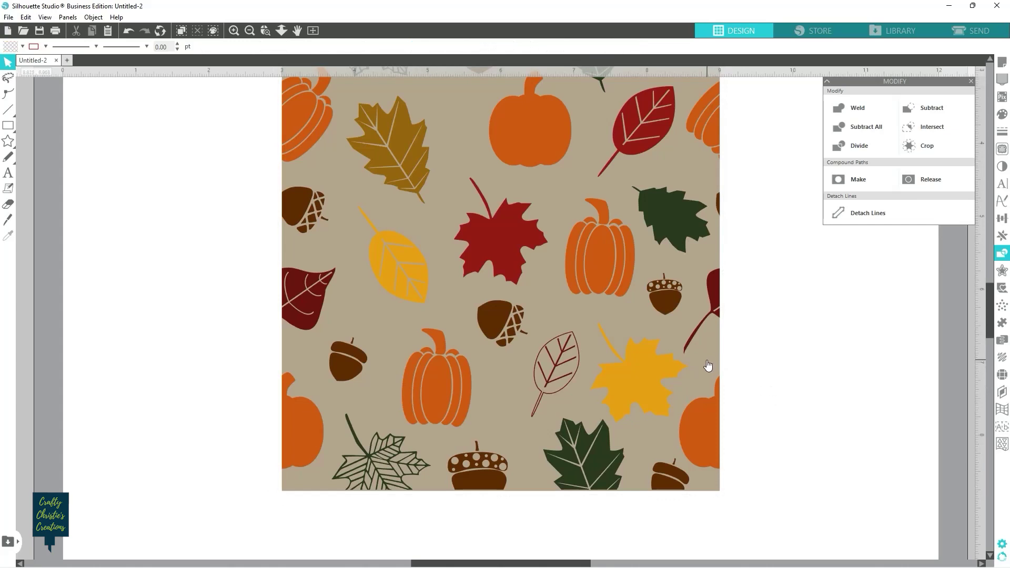
left_click(389, 473)
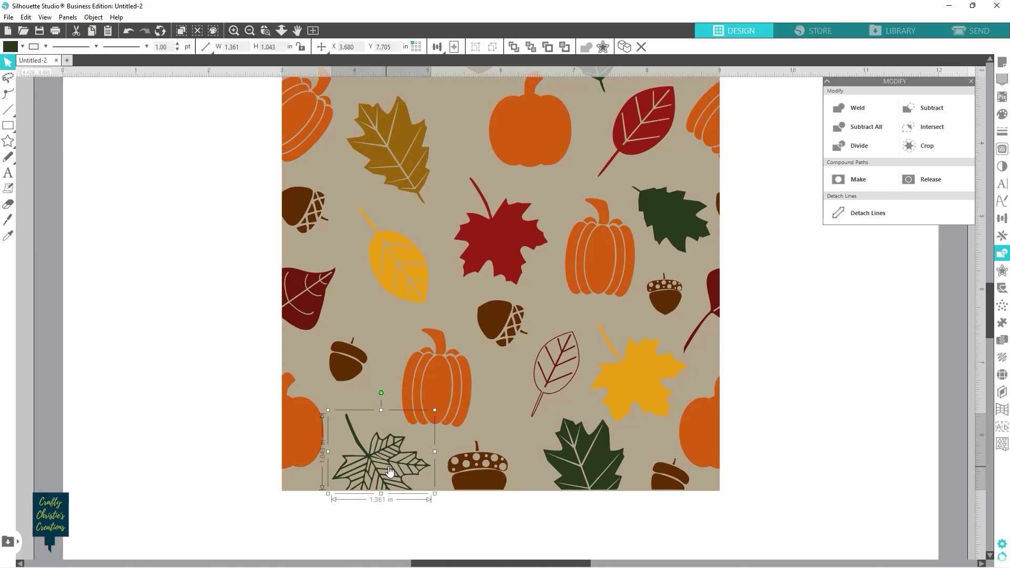
left_click_drag(390, 471, 390, 472)
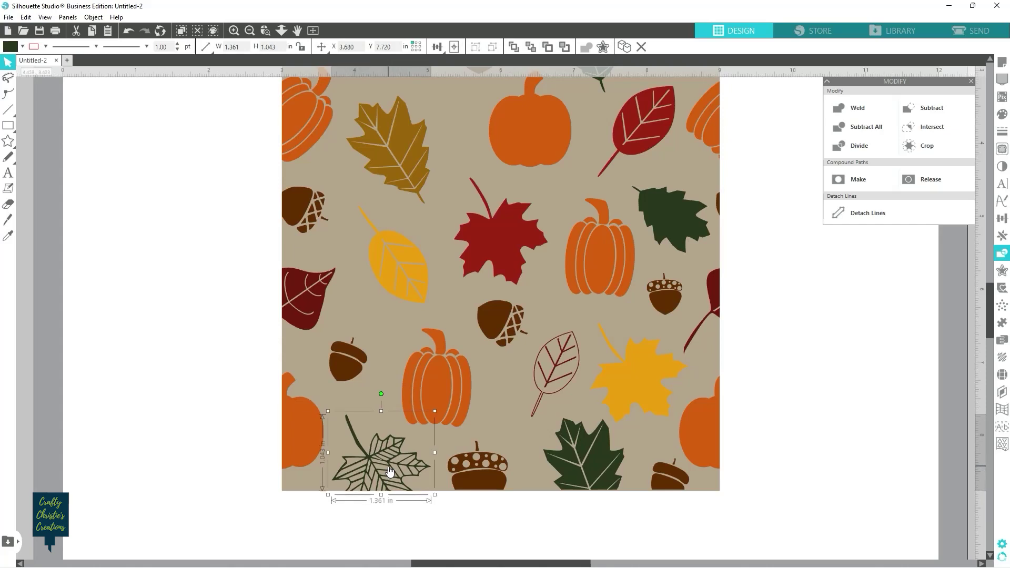
Step: Nudge all pieces of the dotted-cap acorn and the dark green leaf slightly down to the tile's lower edge
left_click(499, 487)
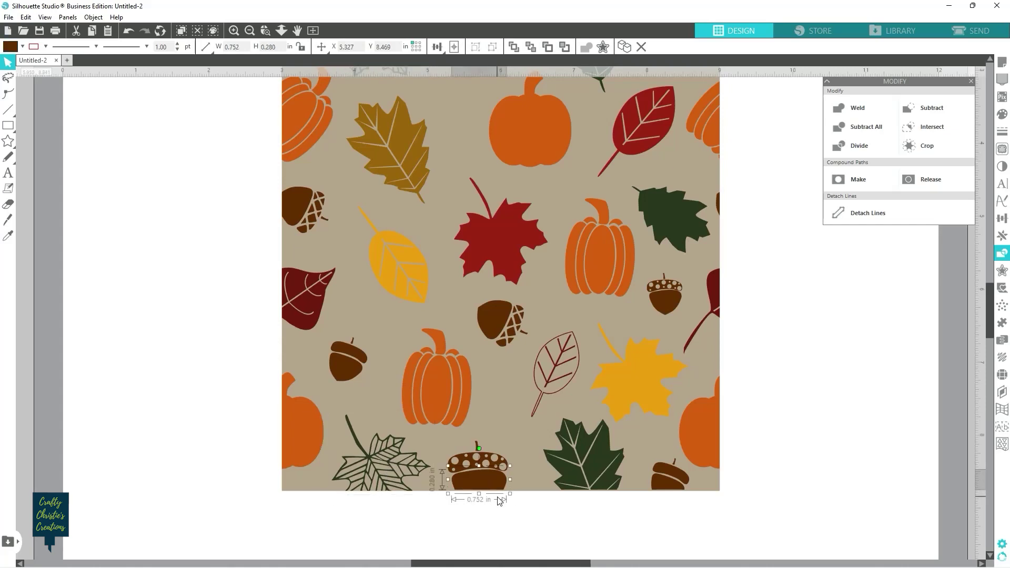
left_click(481, 459, "shift")
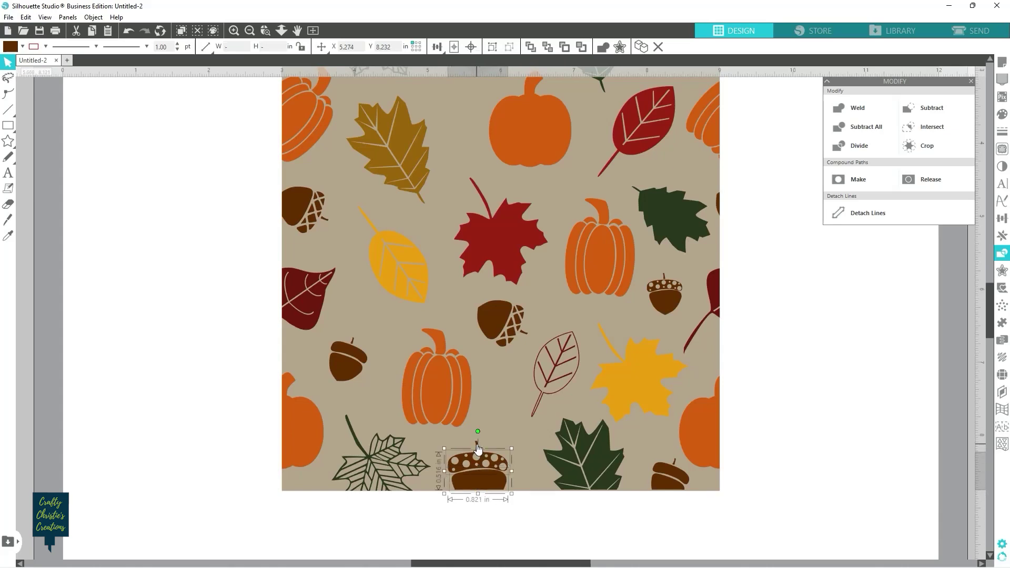
left_click(478, 448, "shift")
key("Down")
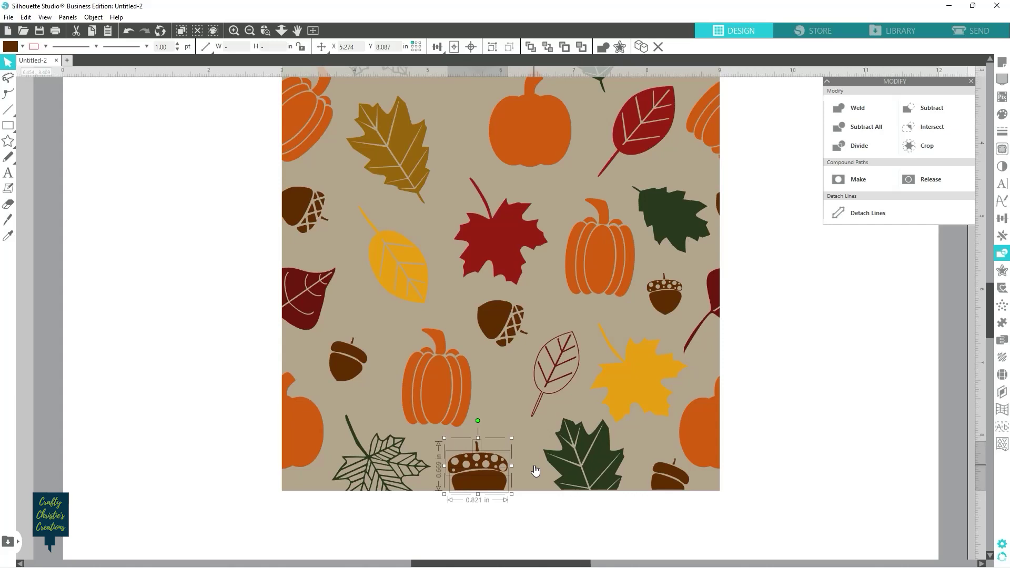
left_click(603, 462)
key("Down")
key("Down")
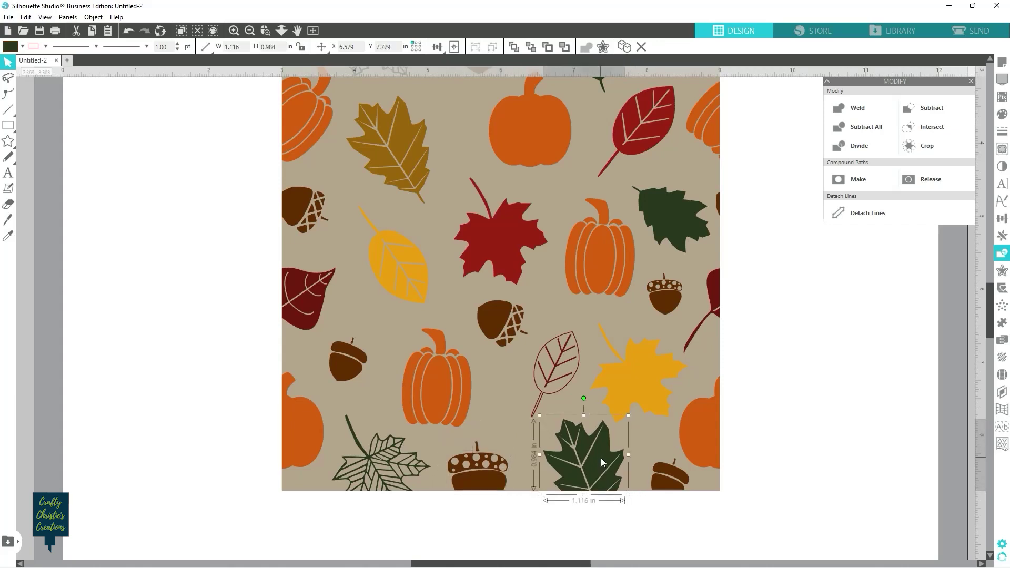
Step: Make a compound path from the pieces of the small acorn near the tile's lower-right corner and nudge it down to the edge
left_click(670, 476)
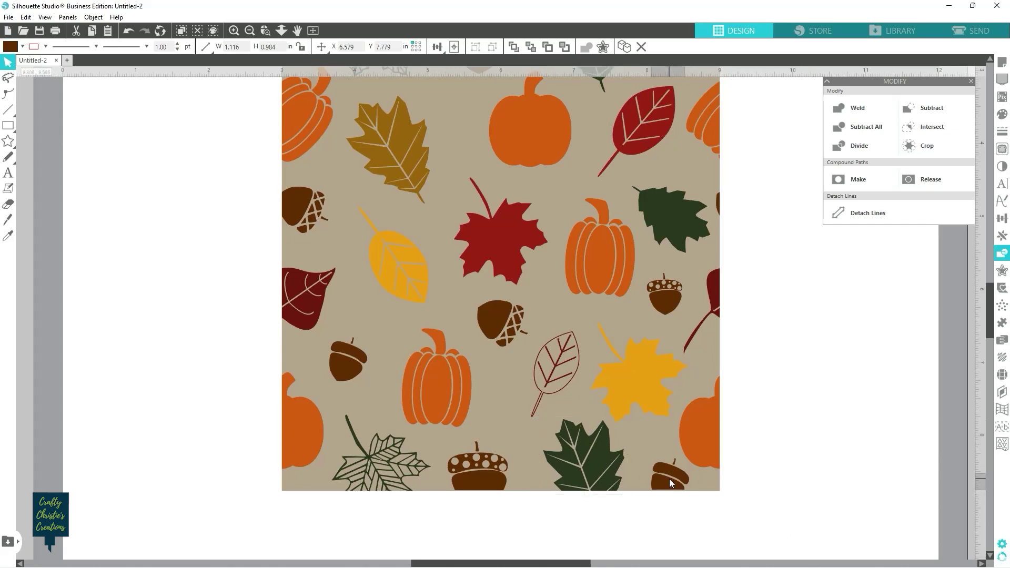
left_click(675, 464, "shift")
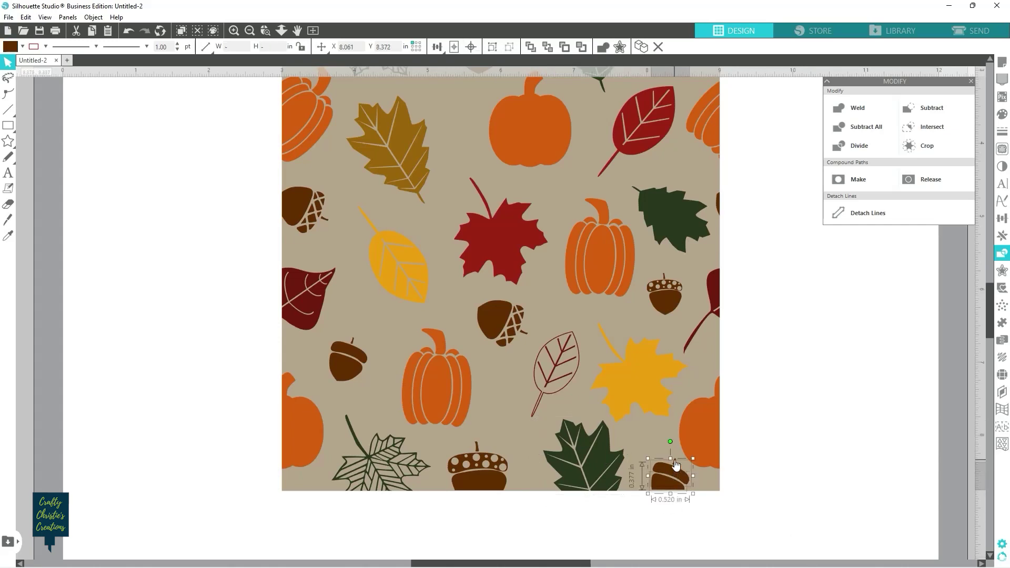
right_click(676, 463)
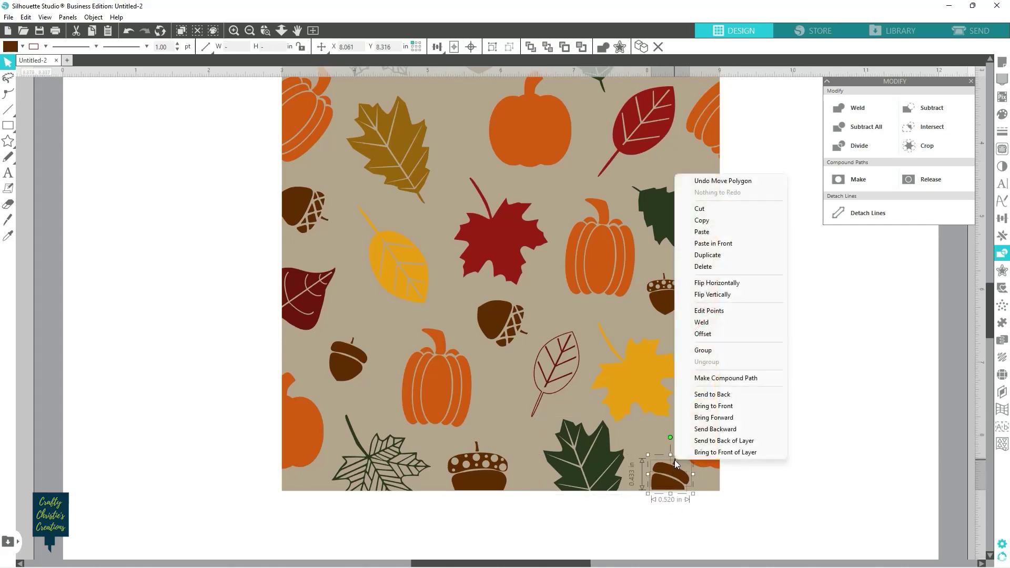
left_click(698, 378)
key("Down")
key("Down")
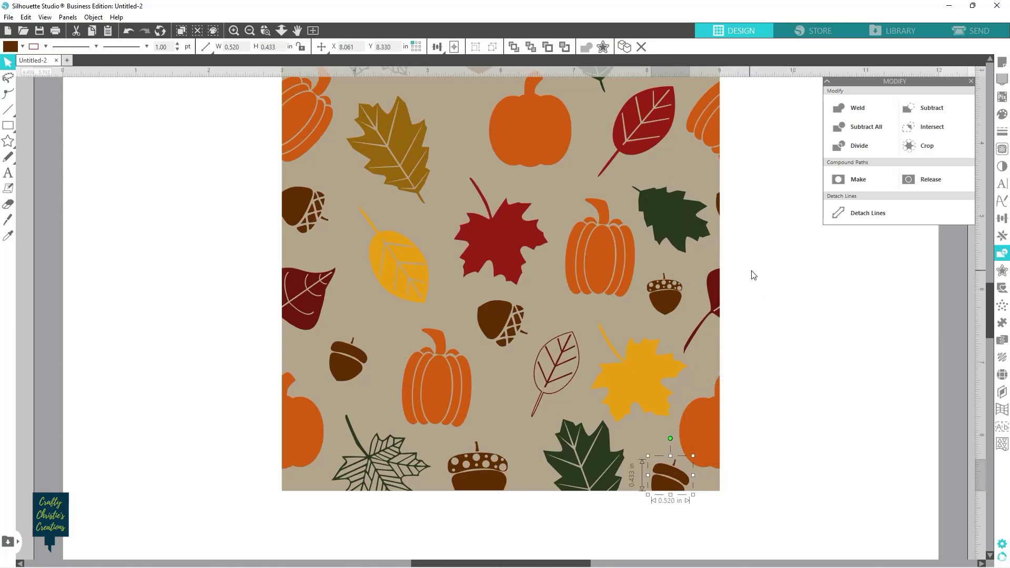
Step: Nudge the four cut-off leaf and acorn pieces along the tile's upper edge down together to align them with the edge
scroll(759, 281, "up", 4)
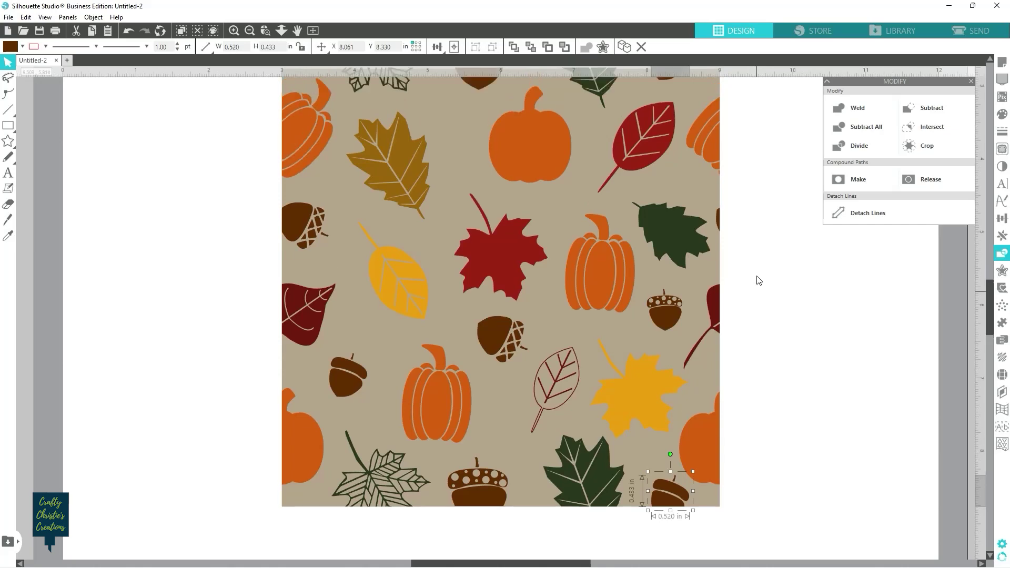
scroll(759, 286, "up", 2)
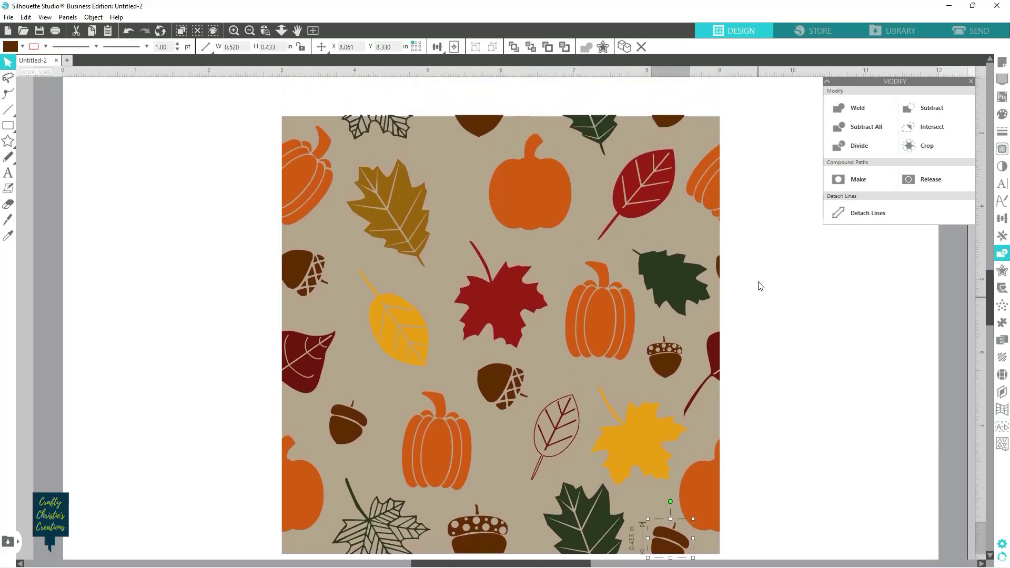
left_click(596, 155)
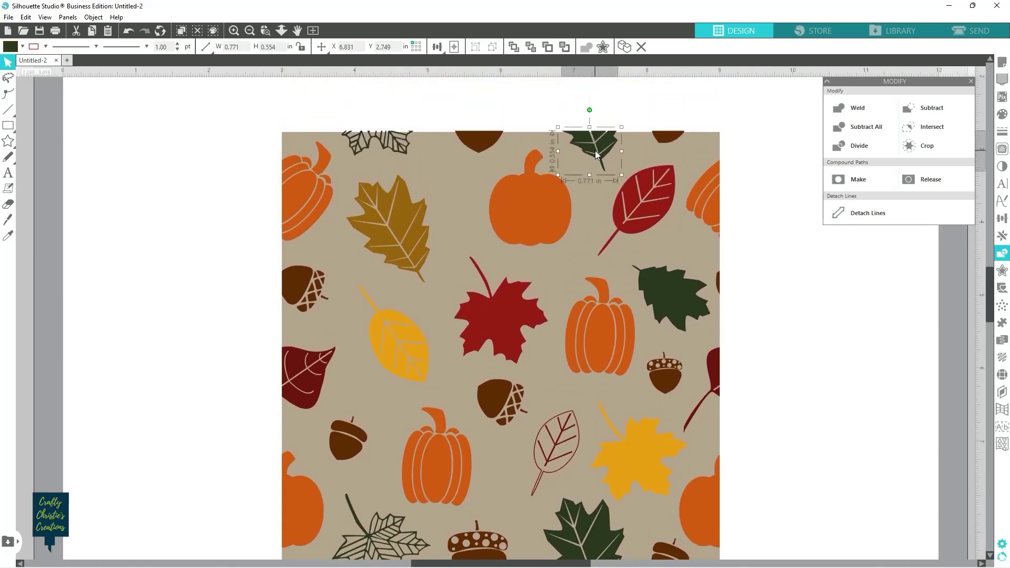
left_click(662, 138, "shift")
left_click(493, 146, "shift")
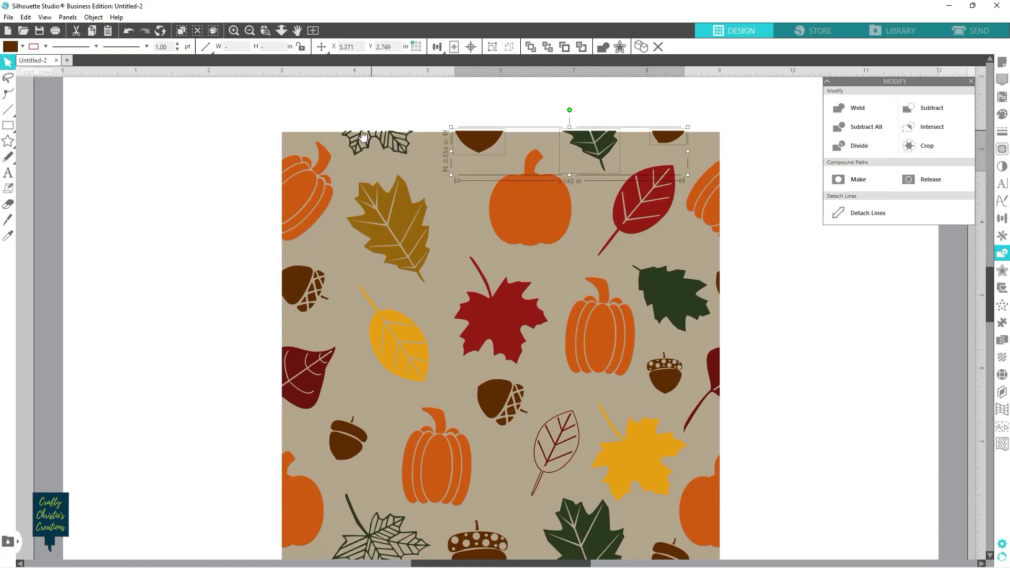
left_click(371, 146, "shift")
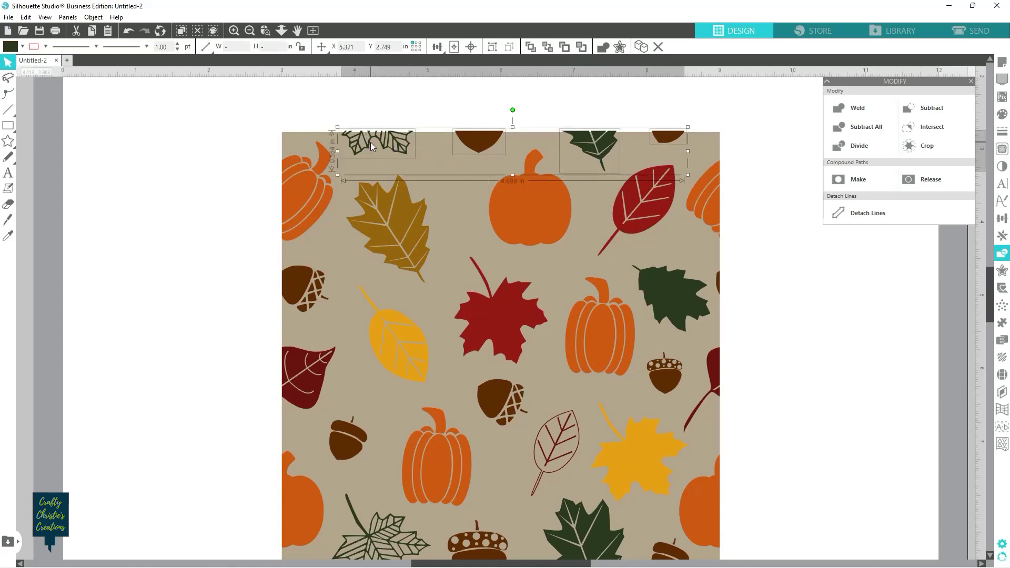
key("Down")
key("Down")
key("Down")
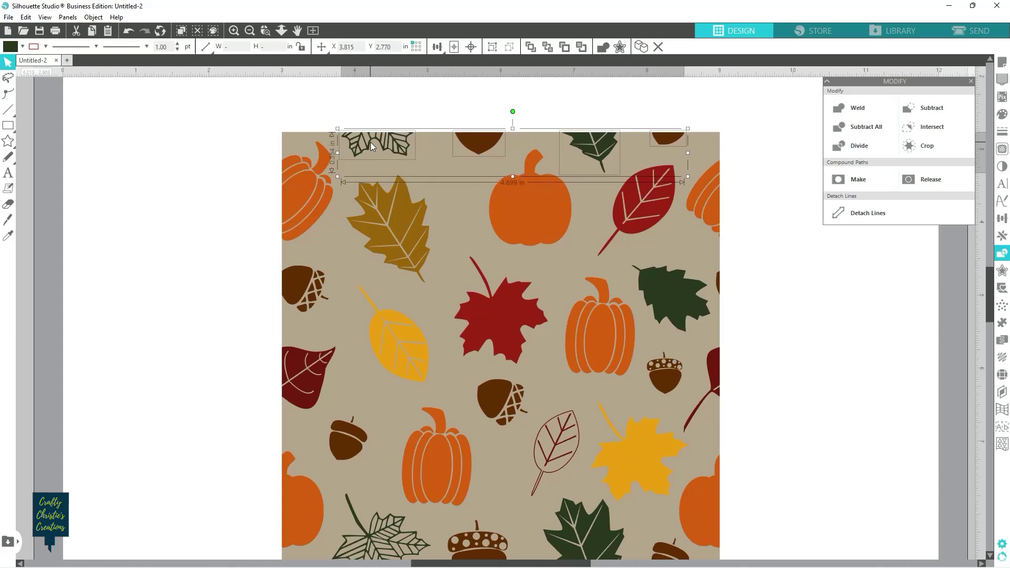
key("Down")
key("Up")
left_click(787, 284)
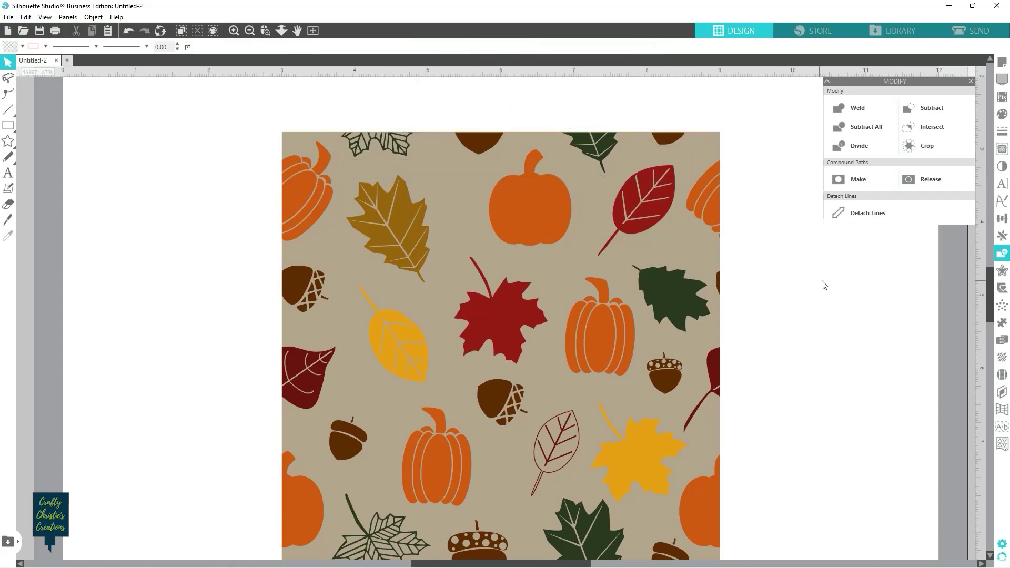
Step: Group the tan square and all the pattern elements on it into one tile
key("ctrl+1")
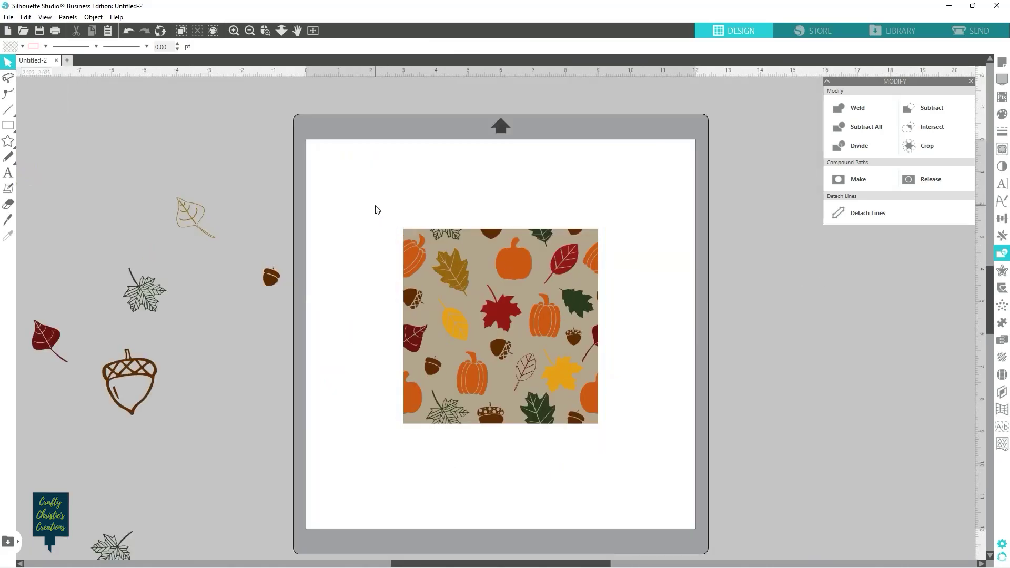
left_click_drag(377, 210, 627, 442)
right_click(532, 328)
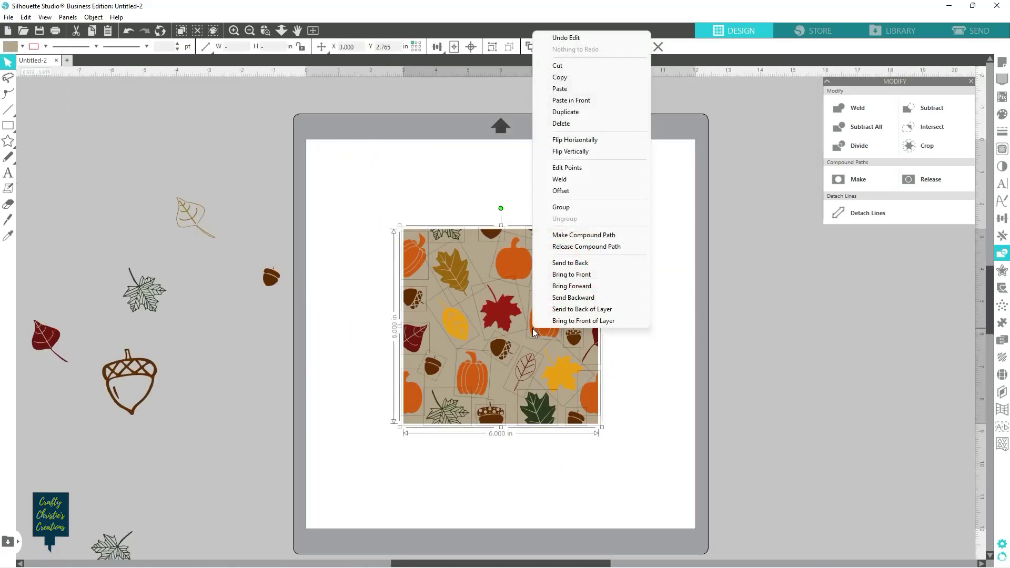
left_click(564, 208)
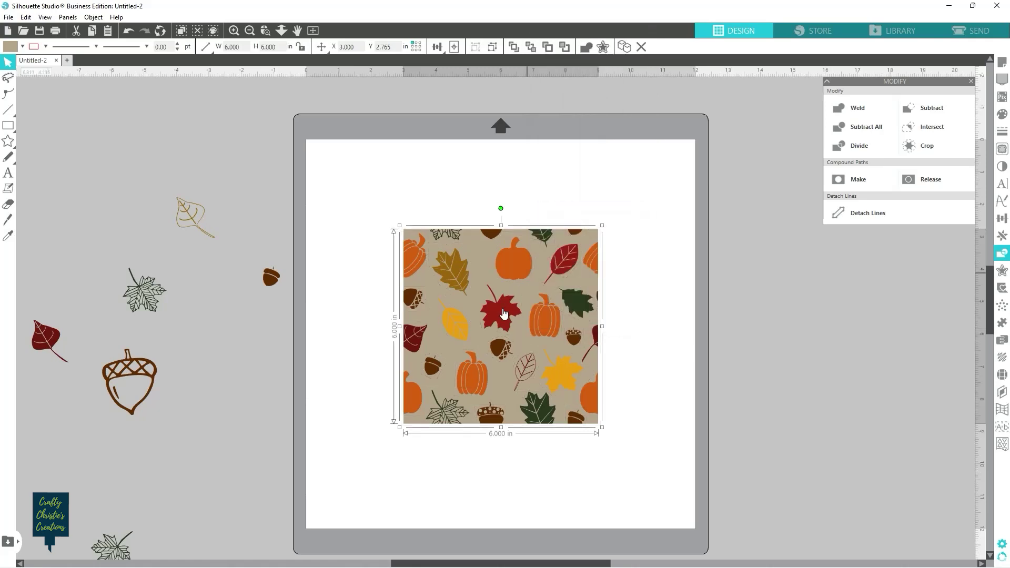
Step: Move the grouped tile into the page's upper-left corner, aligned to the page's left and top edges
left_click_drag(470, 287, 406, 229)
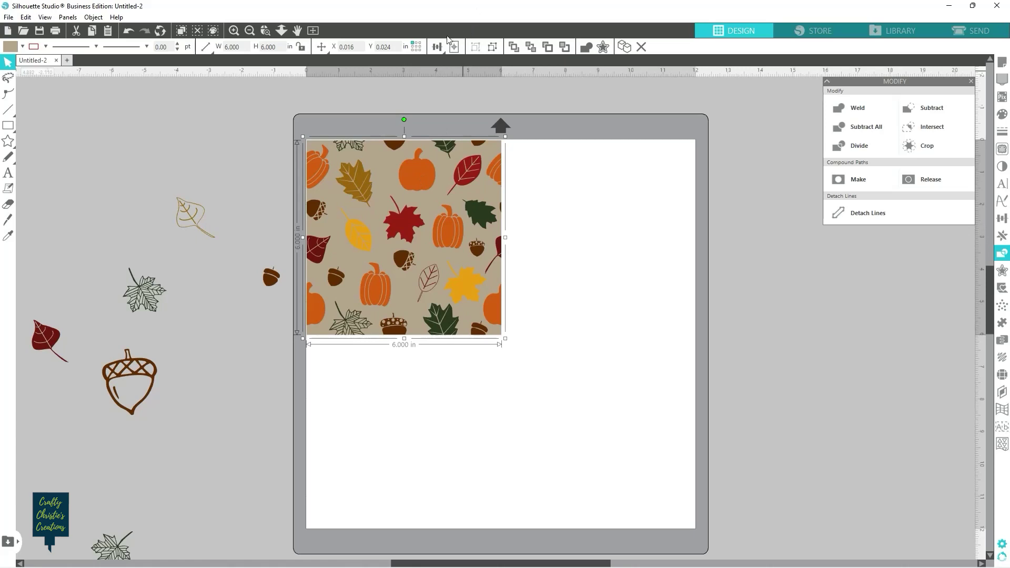
left_click(437, 46)
left_click(436, 63)
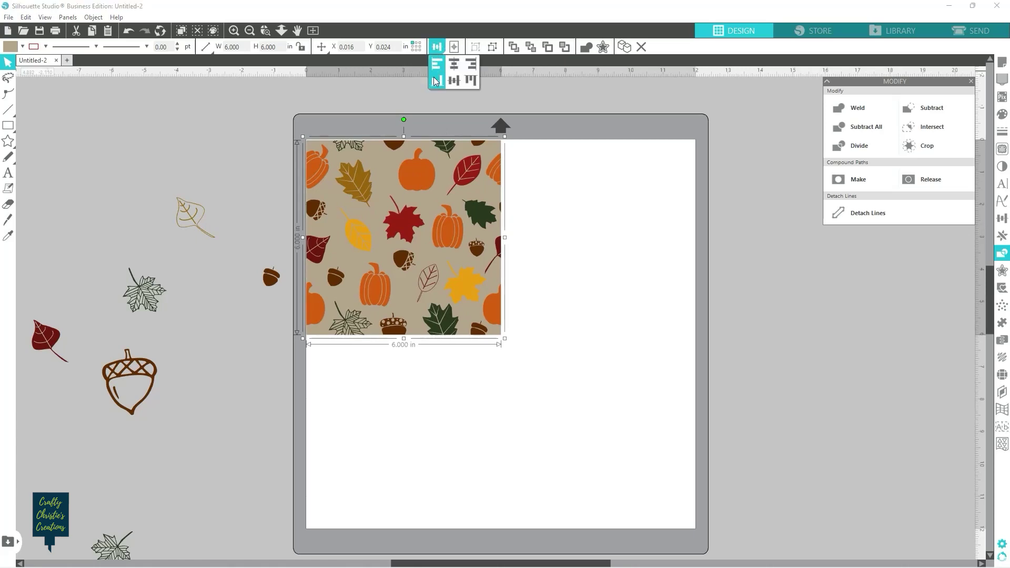
left_click(472, 80)
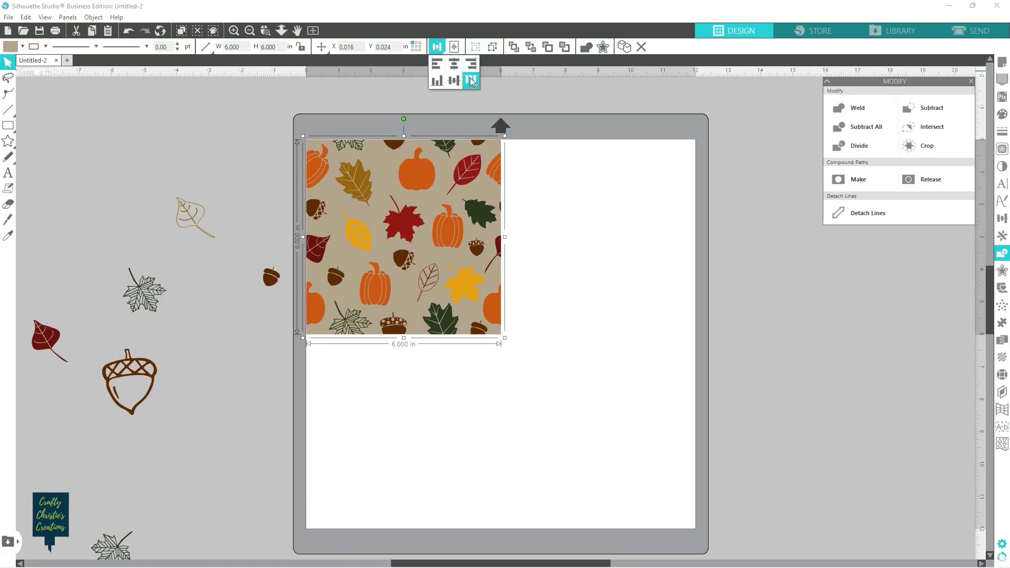
left_click(587, 106)
left_click(429, 191)
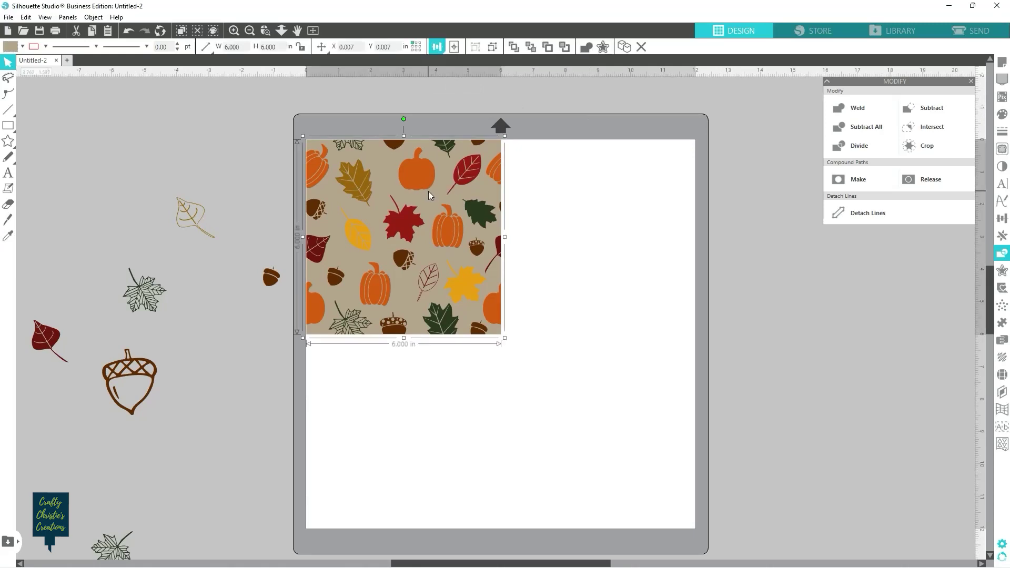
Step: Replicate the tile to the right, then below and to the left, to fill the page with a two-by-two grid
left_click(999, 235)
left_click(914, 129)
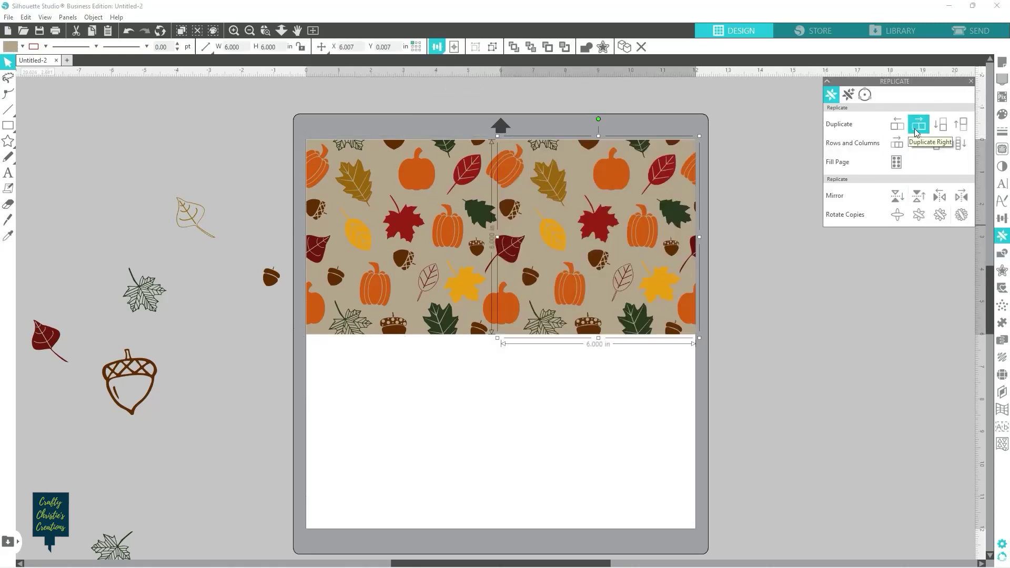
left_click(939, 128)
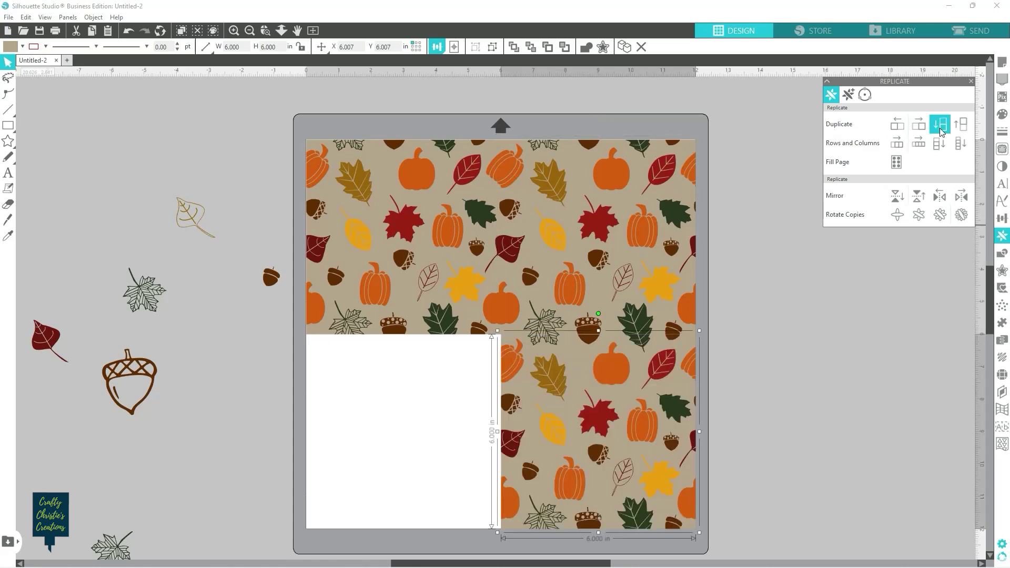
left_click(903, 131)
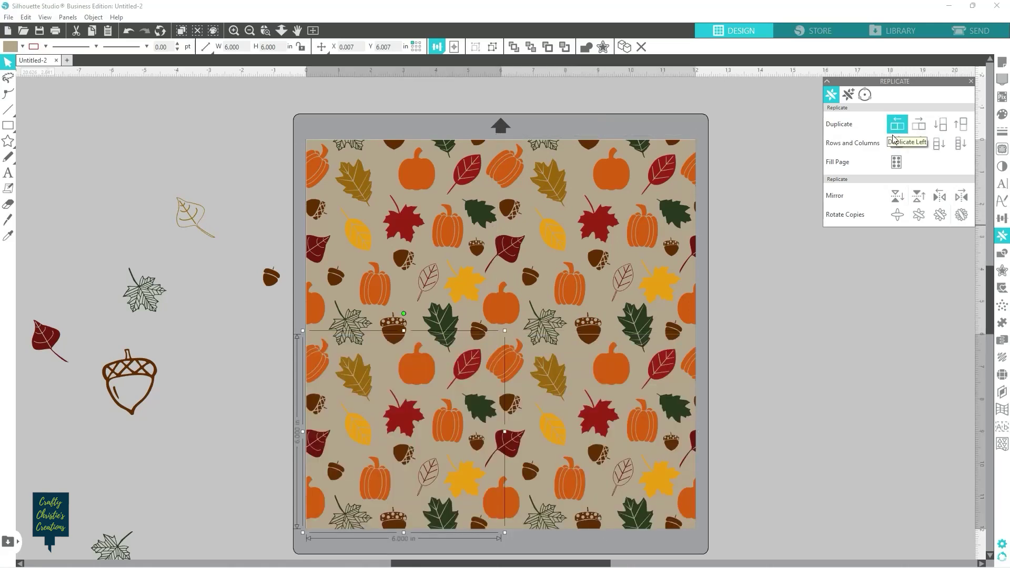
left_click(825, 385)
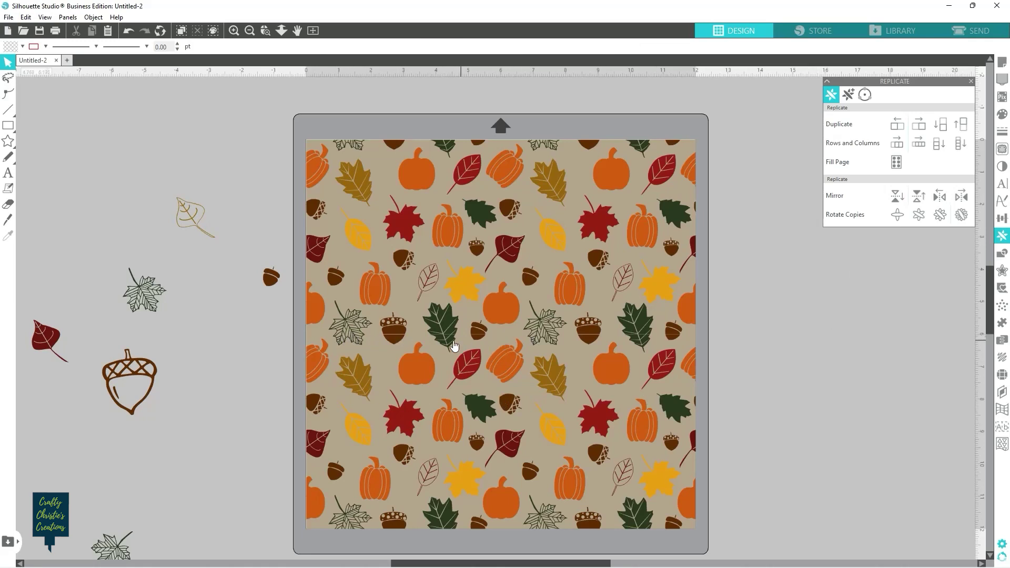
Step: Try nudging the page's lower-right tile up and back down to test its seam with the tile above
left_click(676, 359)
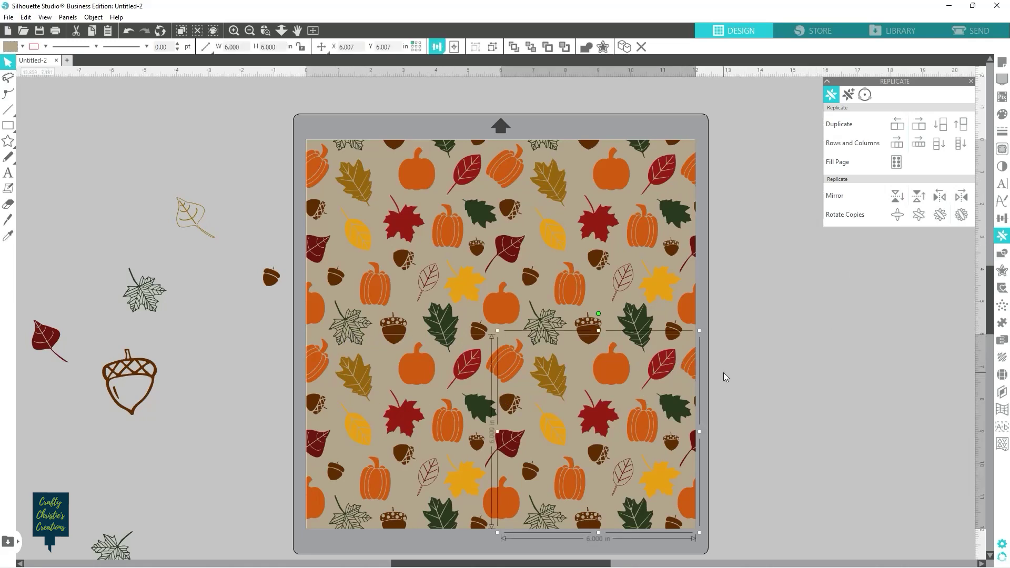
key("Up")
key("Down")
key("Up")
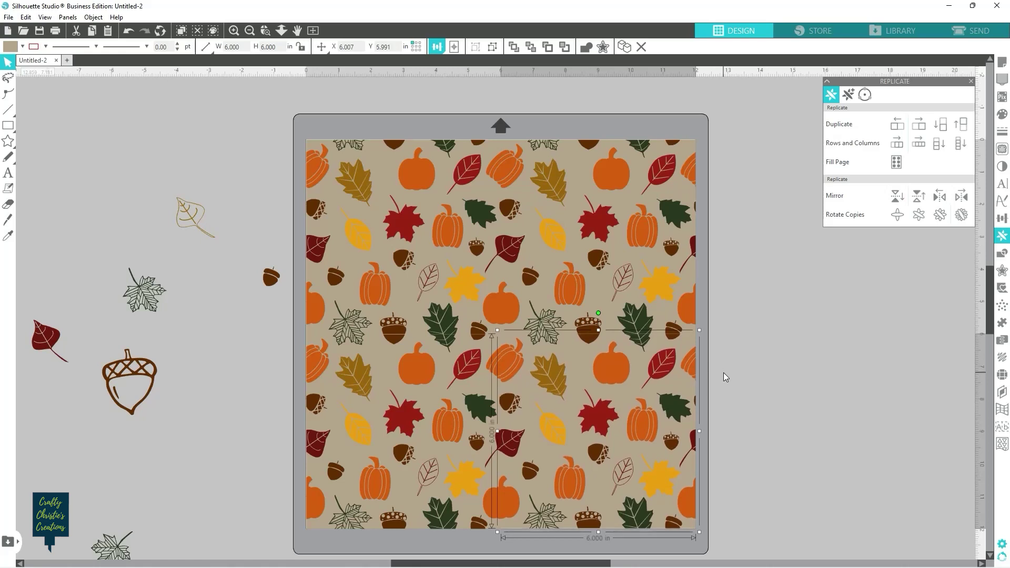
key("Down")
left_click(724, 377)
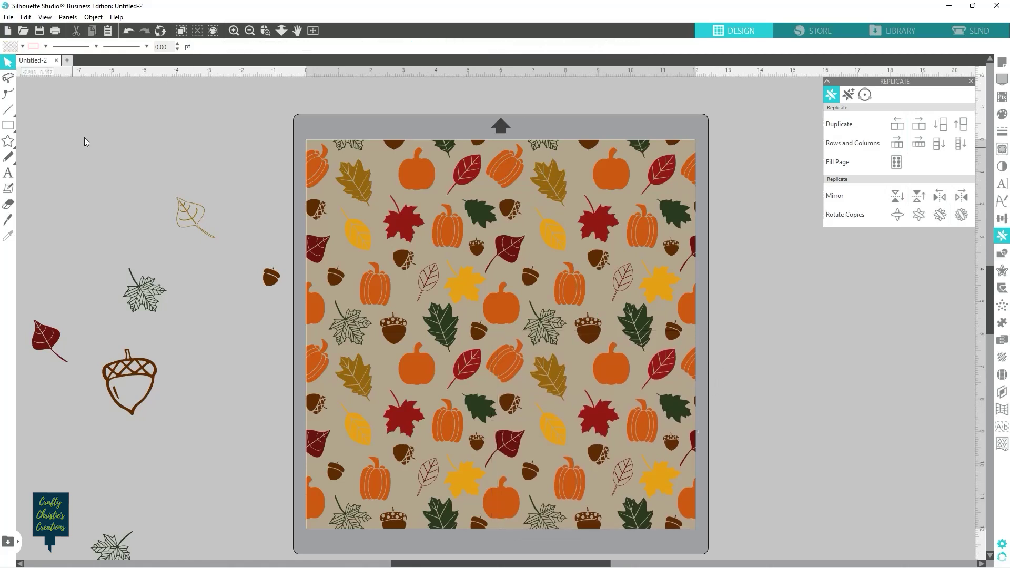
Step: Try moving the page's upper-left tile off the lower-right of the grid, and undo the move
left_click_drag(349, 164, 705, 420)
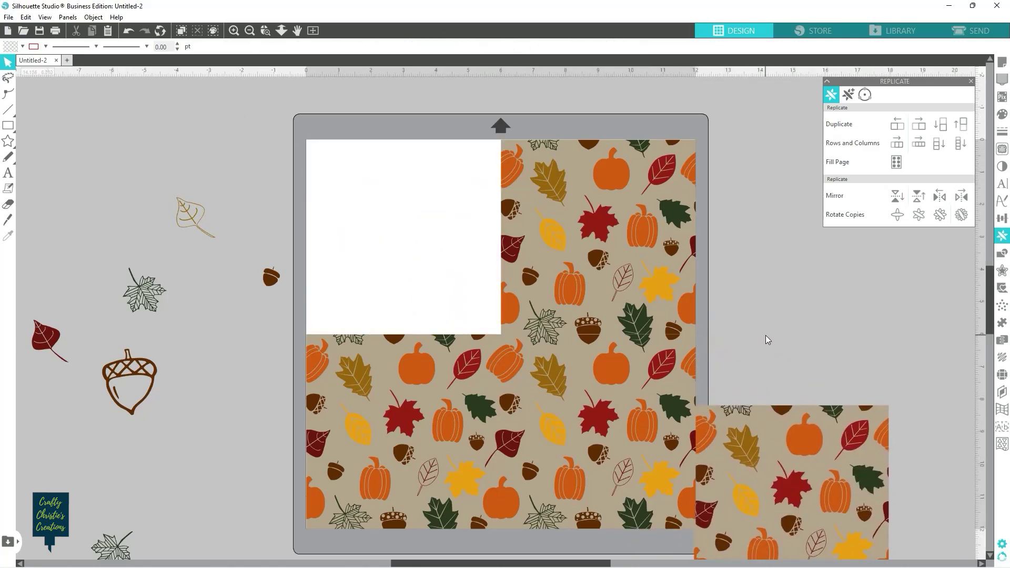
key("ctrl+z")
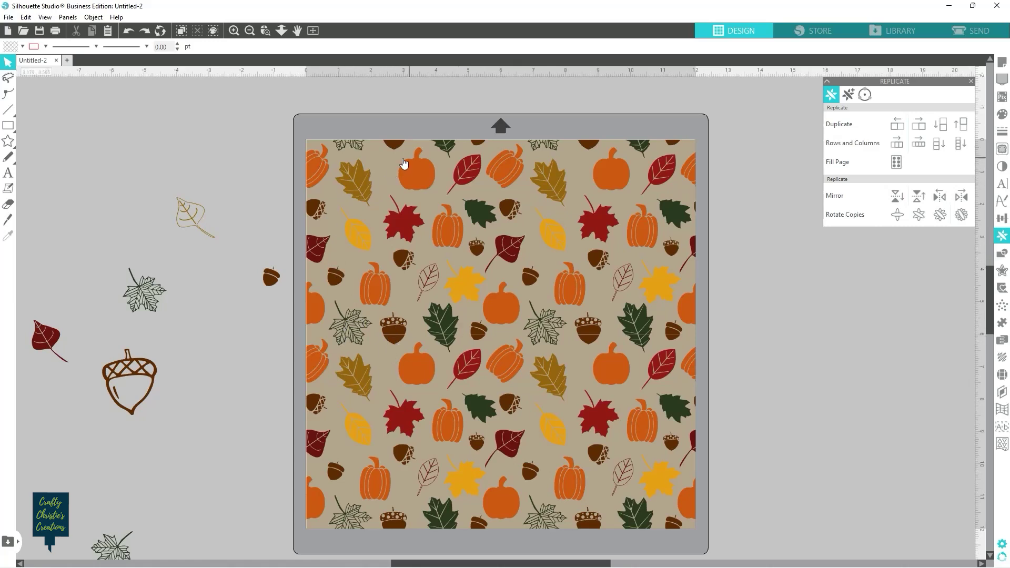
Step: Select all four tiles and apply a recently used swatch as their line color
left_click(330, 160)
left_click_drag(277, 183, 725, 454)
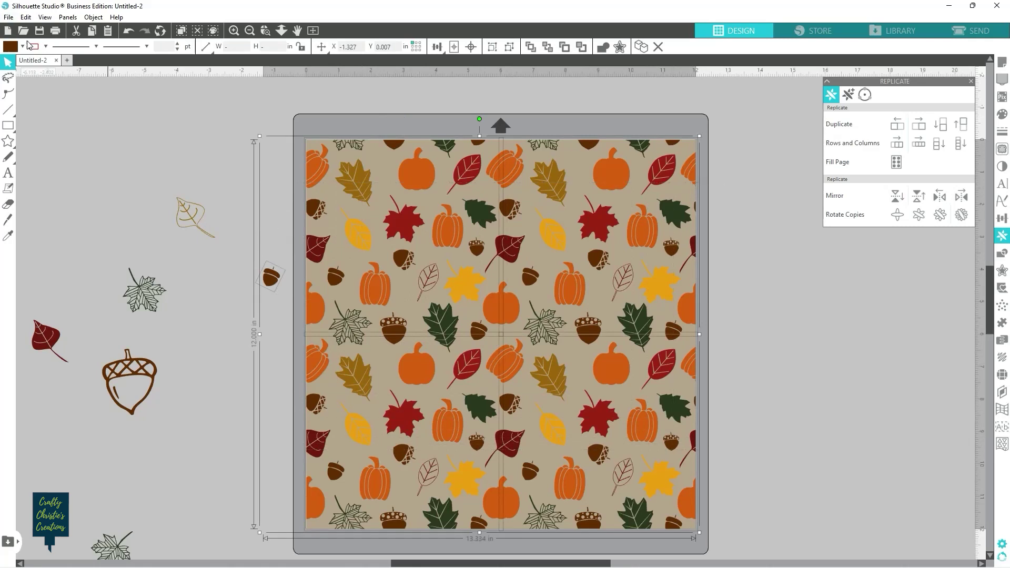
left_click(47, 49)
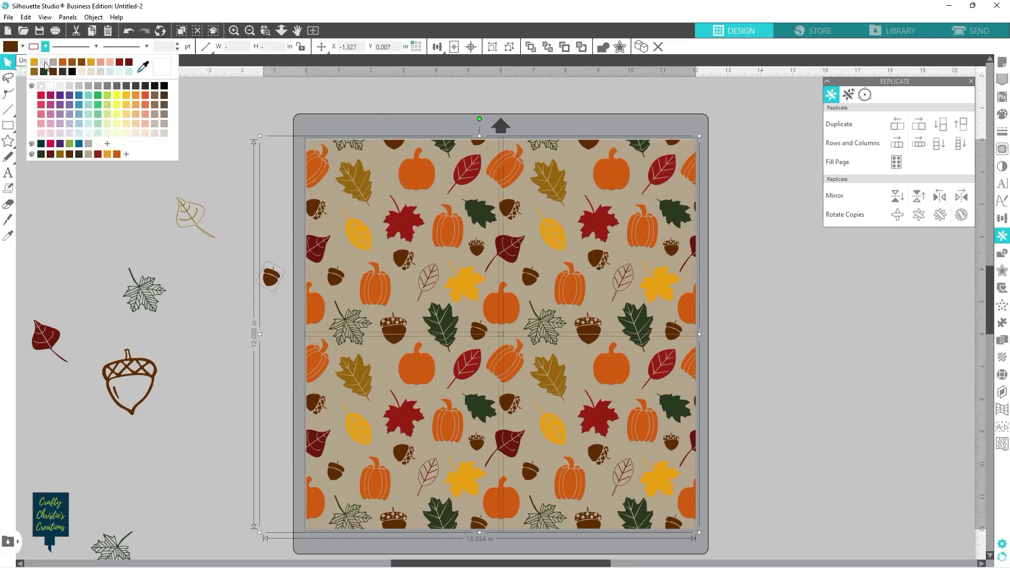
left_click(44, 62)
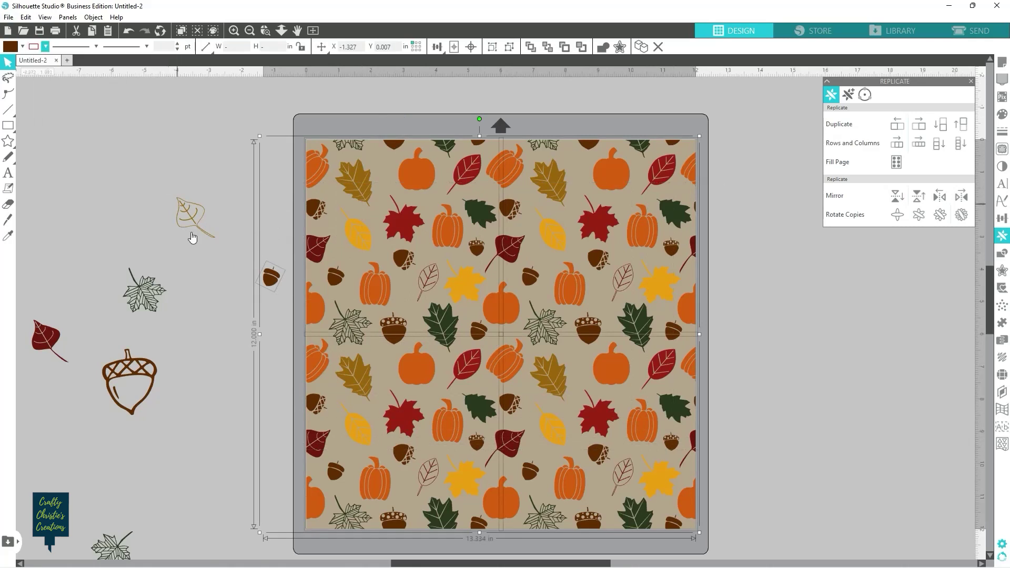
left_click(44, 48)
left_click(45, 64)
left_click(796, 254)
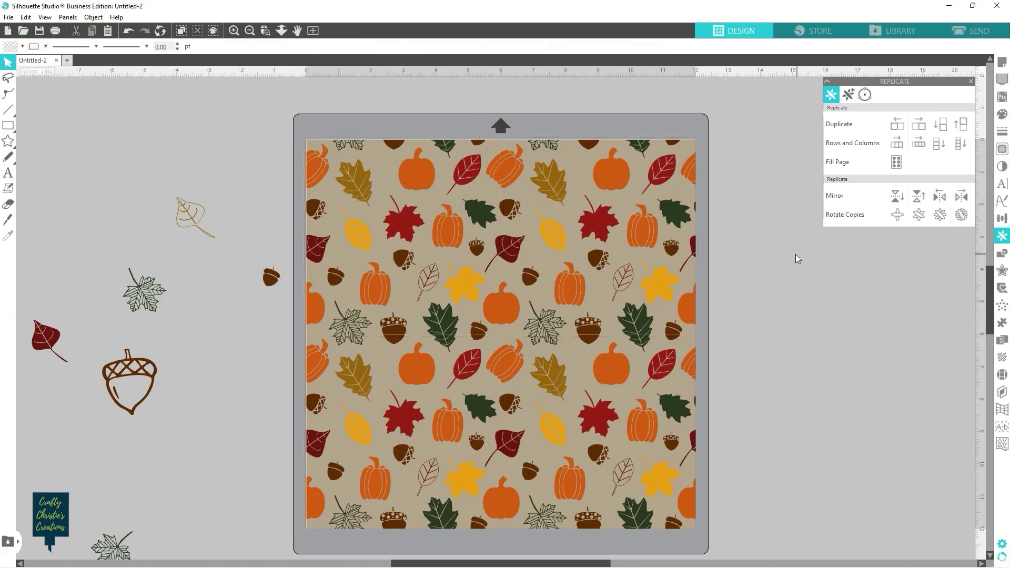
Step: Try nudging the two lower tiles up and back down to test their seam with the upper row
left_click(451, 424)
left_click(572, 431, "shift")
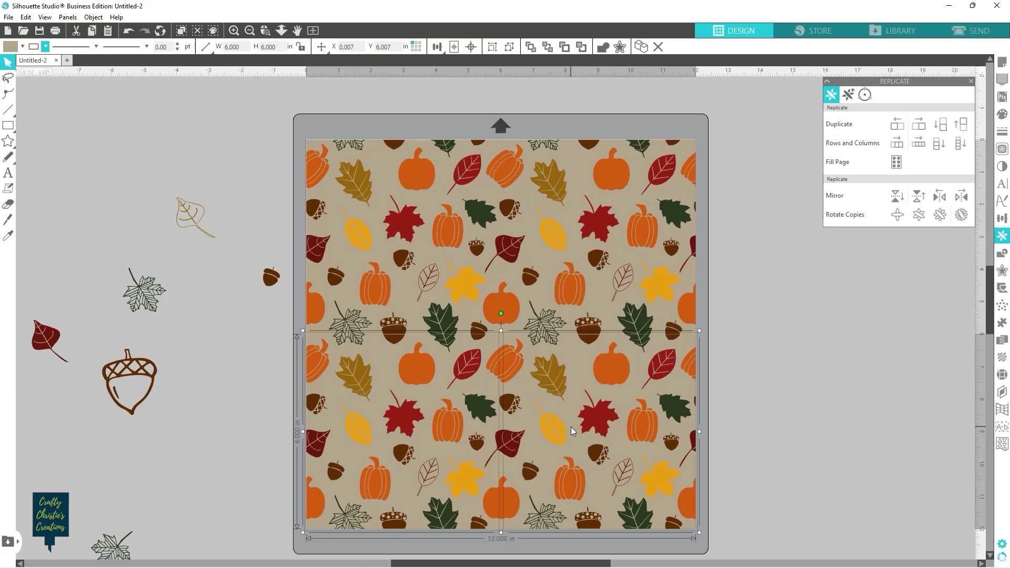
key("Up")
key("Up")
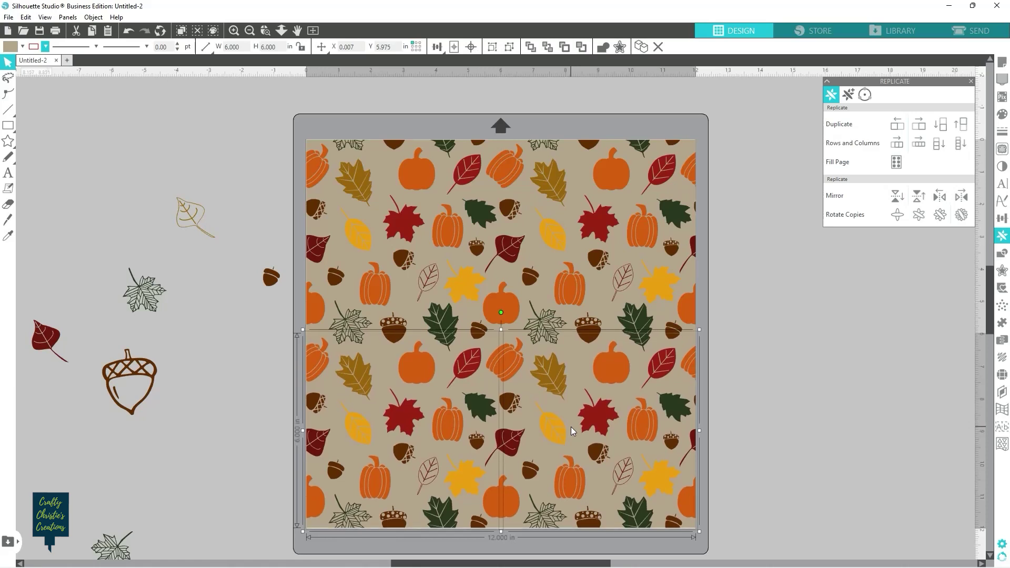
key("Up")
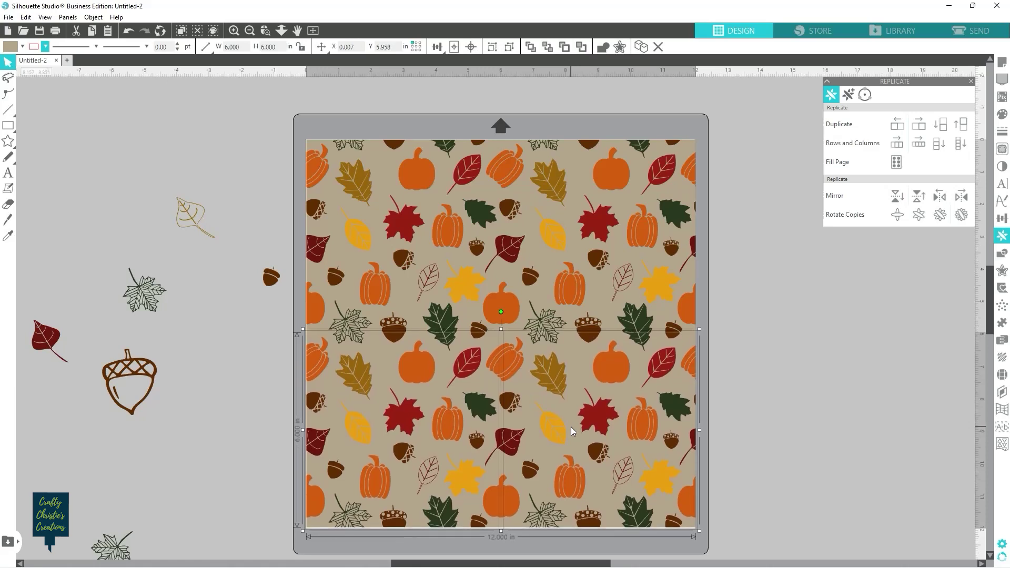
key("Down")
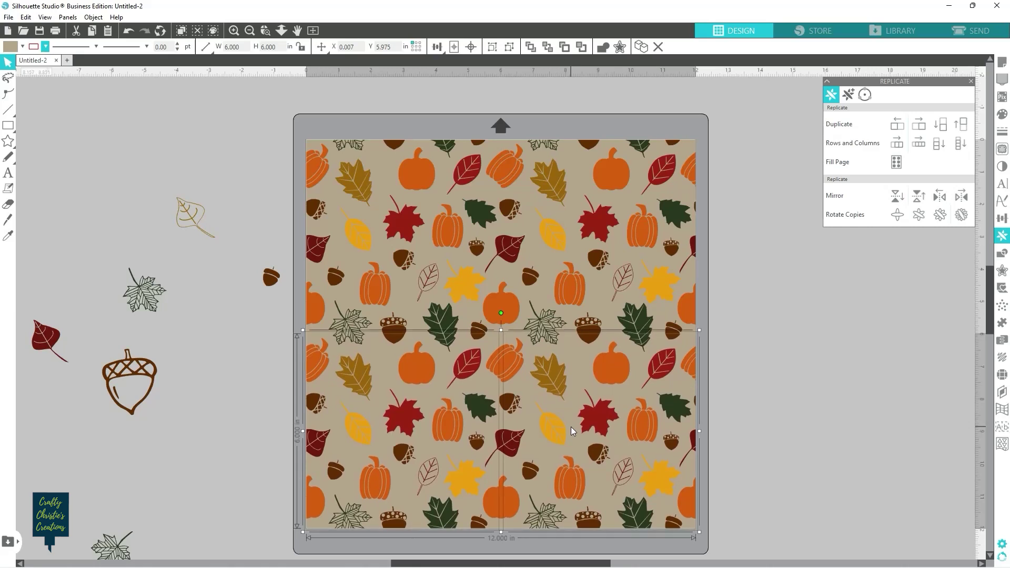
key("Down")
left_click(778, 375)
Step: Delete the three replicated tiles, keeping only the original tile in the page's upper-left corner
left_click(572, 350)
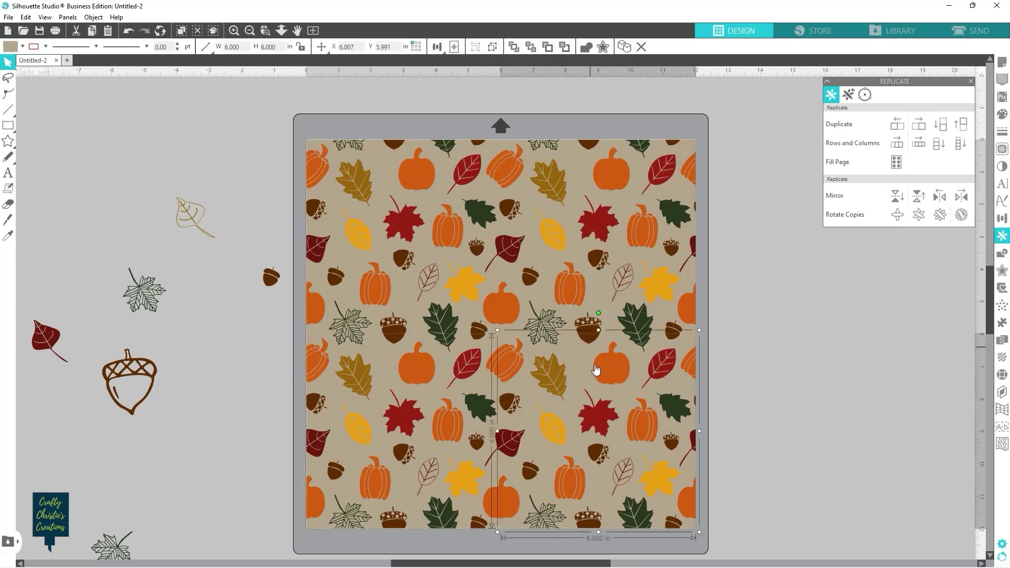
key("Delete")
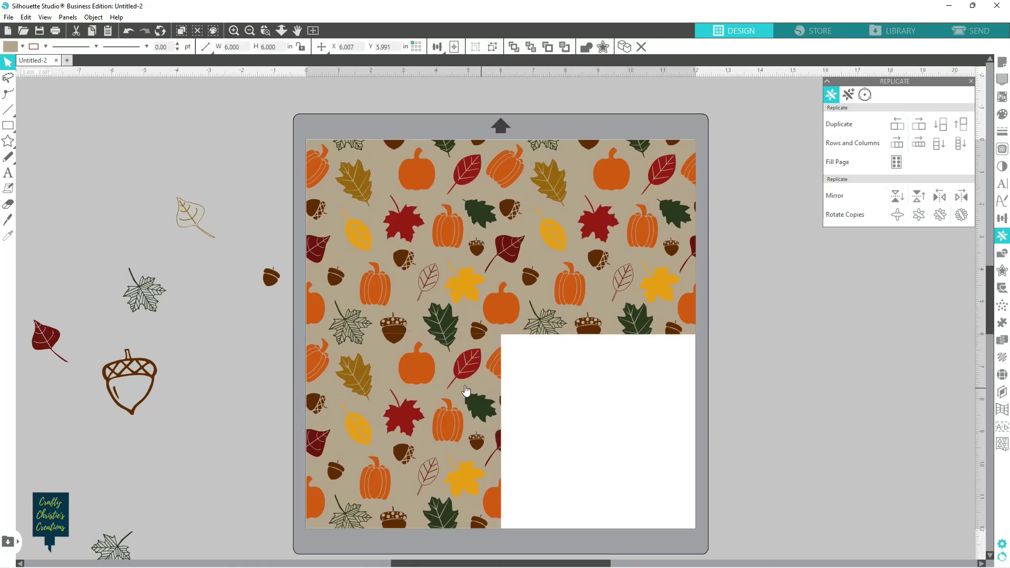
left_click(470, 393)
key("Delete")
left_click(636, 296)
key("Delete")
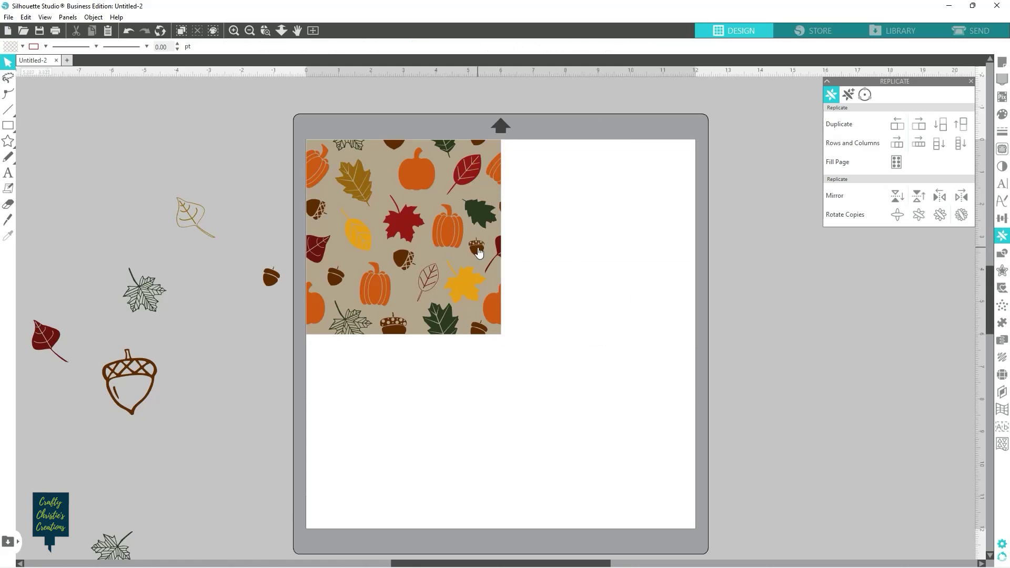
Step: Shift the remaining tile slightly up and to the left, to about X -0.025 and Y -0.025 in
left_click(440, 254)
mouse_move(438, 249)
left_mouse_down()
mouse_move(463, 294)
mouse_move(495, 306)
mouse_move(431, 248)
left_mouse_up()
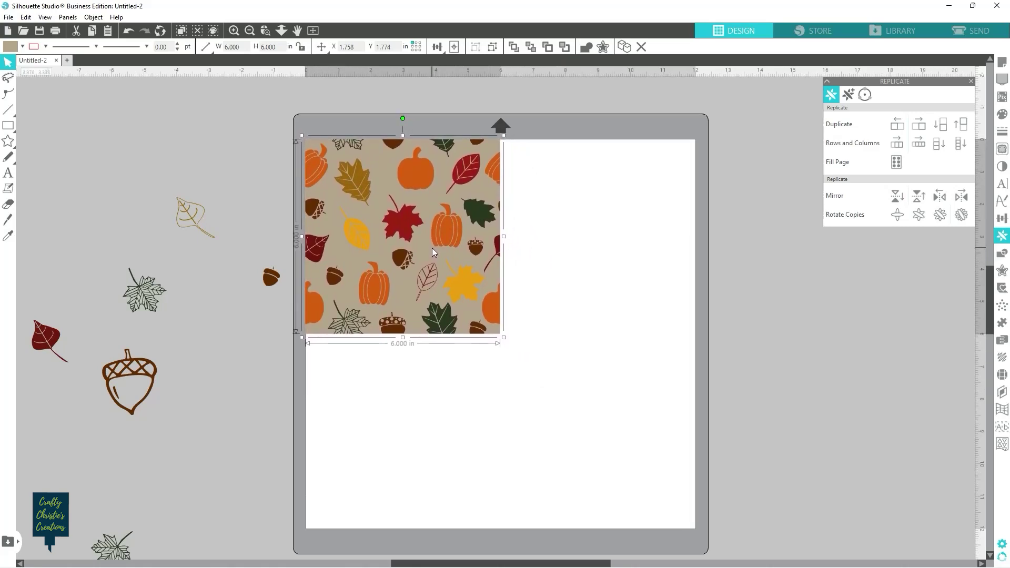
left_click_drag(431, 248, 431, 249)
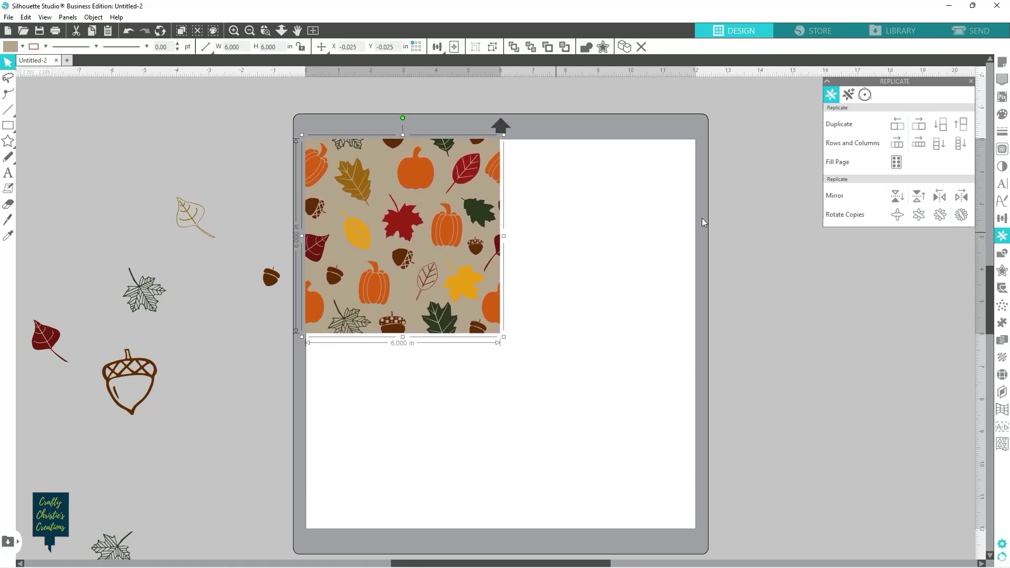
Step: Try replicating the tile below and shifting the copy down to about Y 6.013 in to inspect the seam, and undo both
left_click(941, 124)
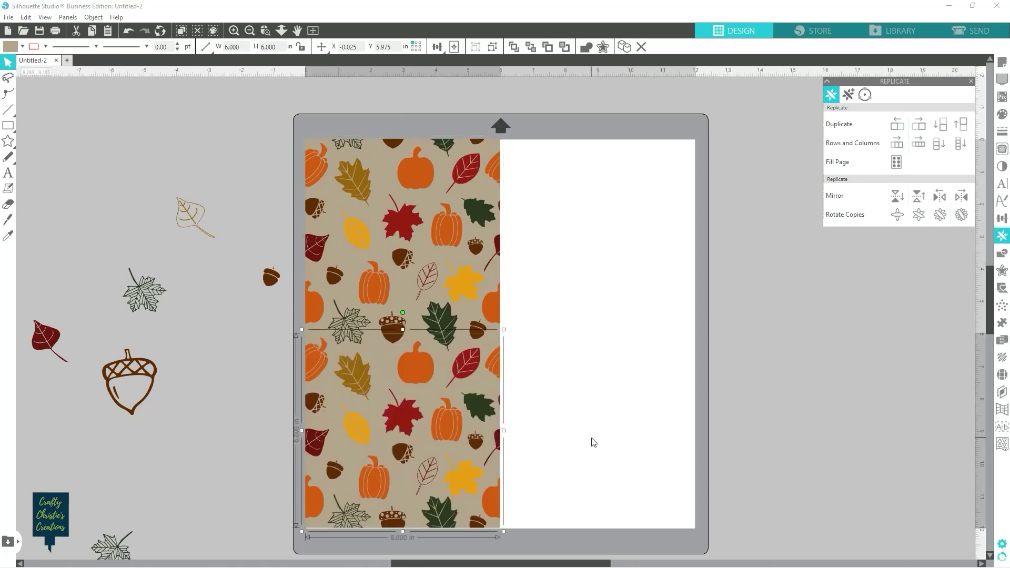
scroll(594, 442, "up", 8)
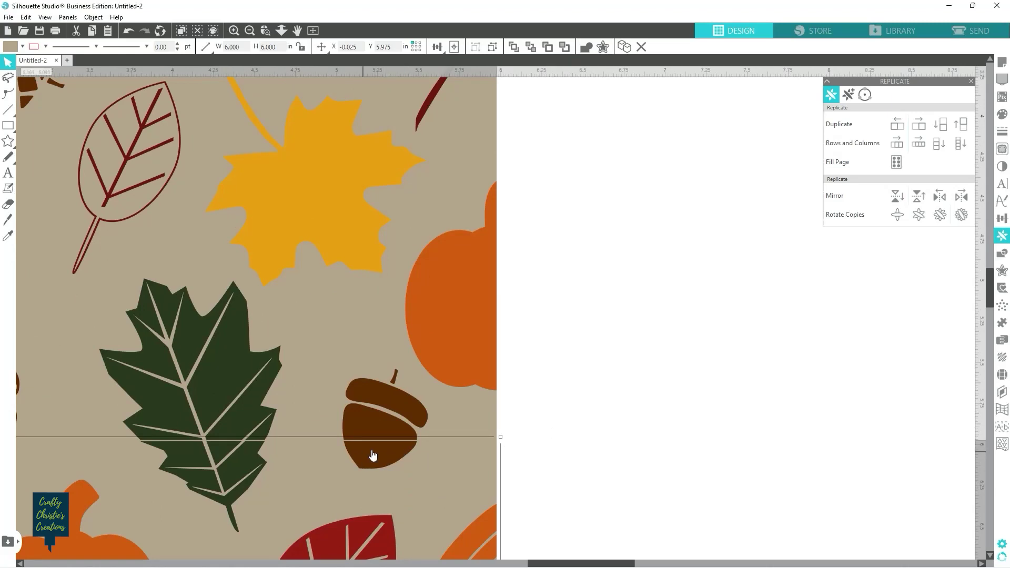
left_click_drag(372, 458, 386, 461)
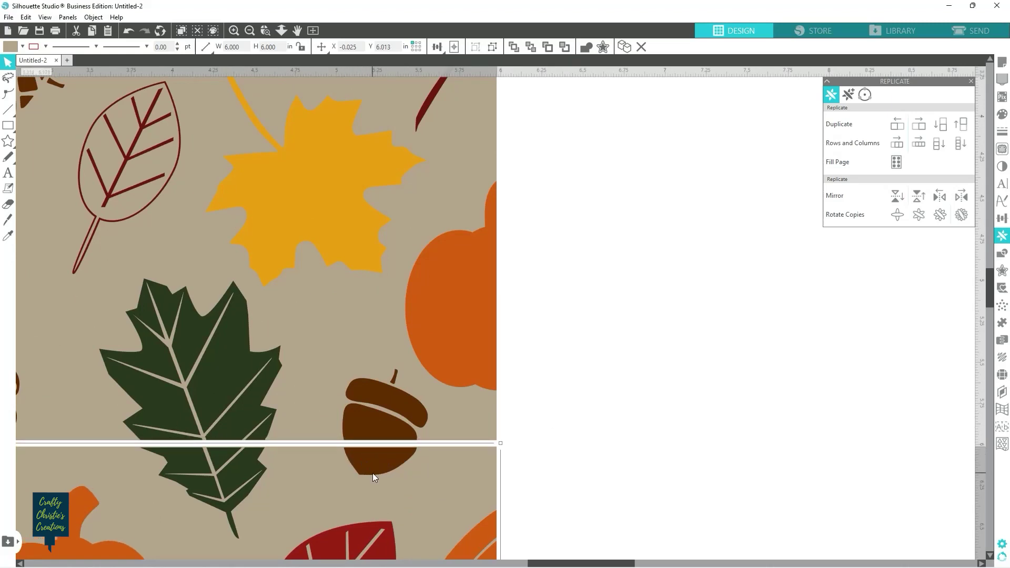
key("ctrl+z")
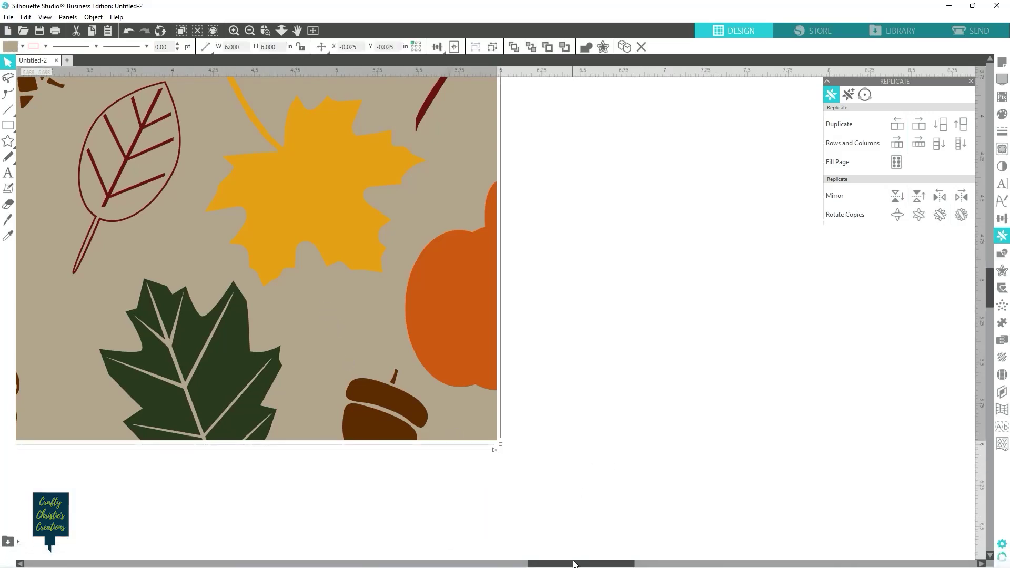
Step: Ungroup the tile into its background square and separate pattern elements, and clear the selection
left_click_drag(573, 564, 486, 565)
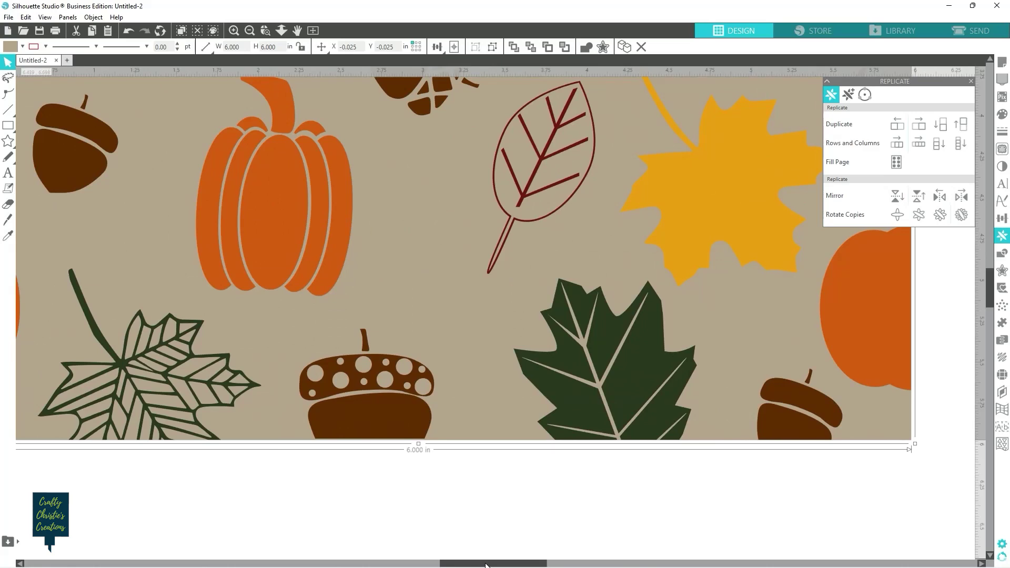
right_click(455, 436)
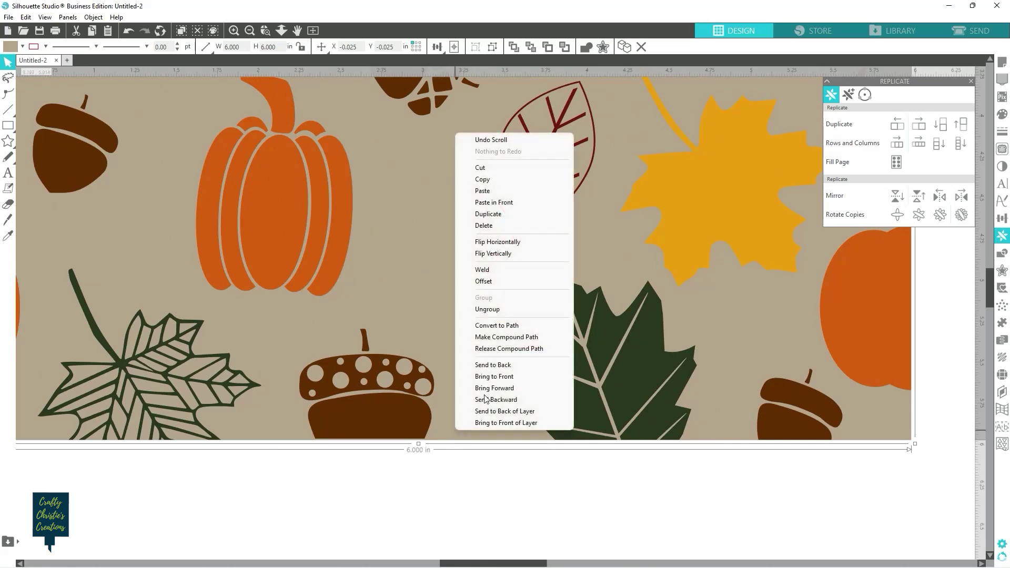
left_click(514, 311)
left_click(447, 538)
Step: Nudge the body, cap and stem of the dotted acorn at the tile's bottom edge down together to about Y 5.303 in
left_click(401, 414)
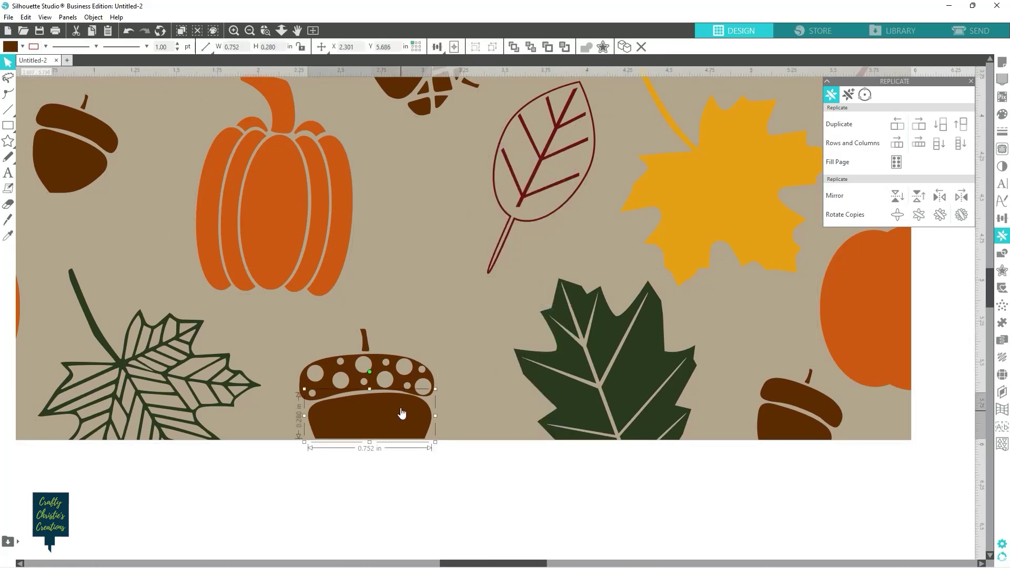
left_click(396, 380, "shift")
left_click(367, 342, "shift")
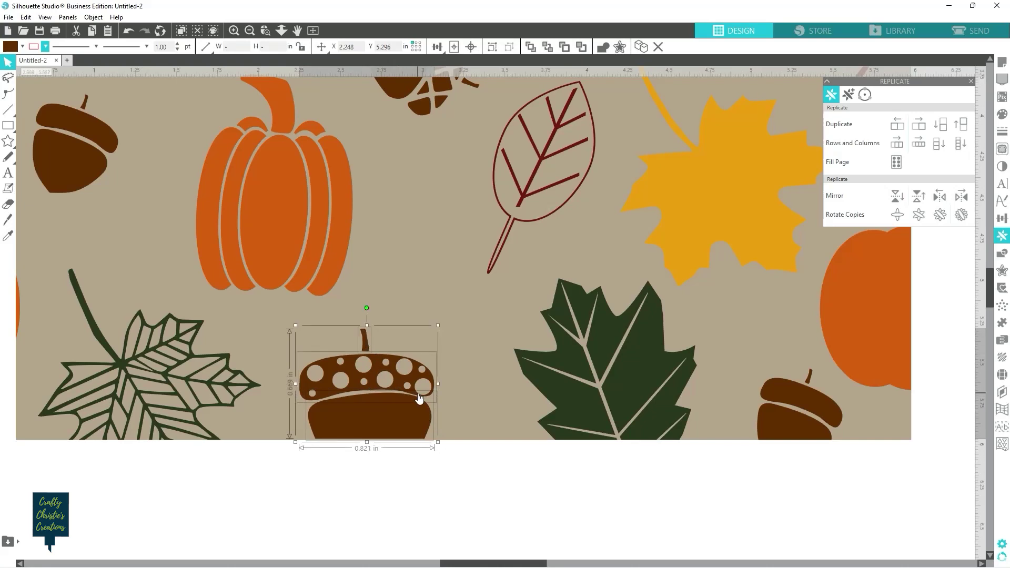
key("Down")
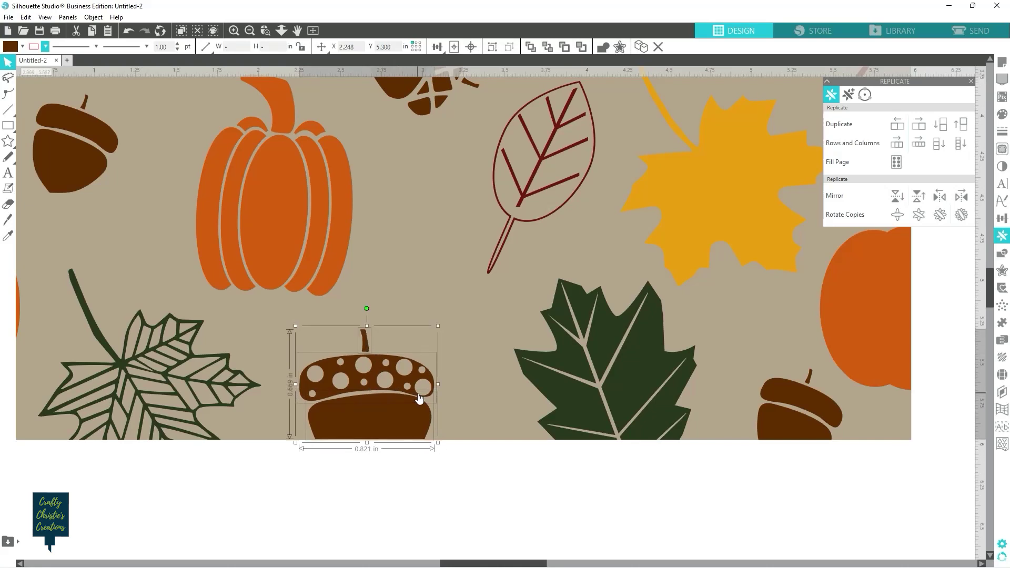
key("Down")
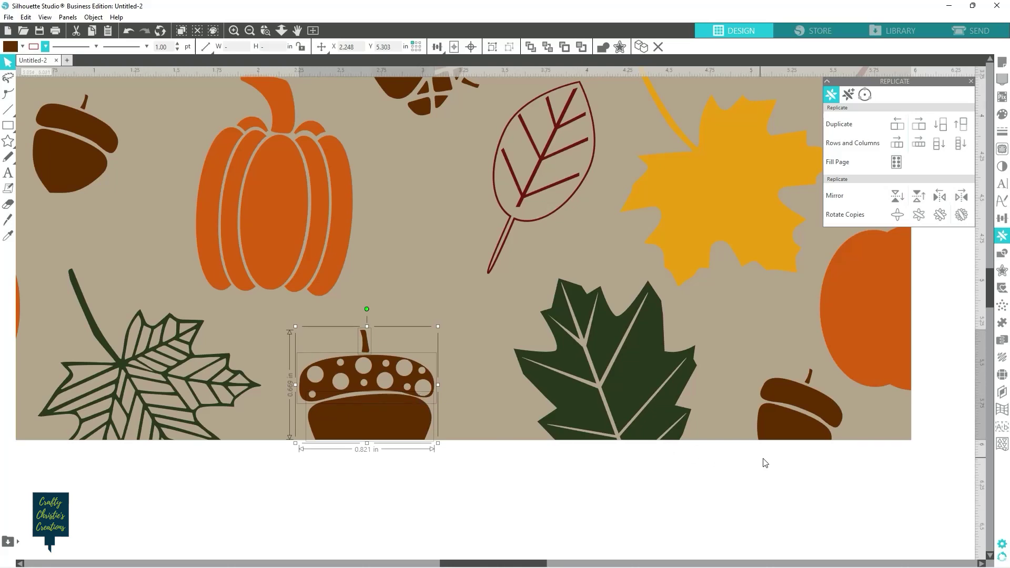
Step: Check the small acorn, solid green leaf and outlined maple leaf against the tile's bottom edge, testing small nudges on the leaves
left_click(778, 433)
left_click(778, 431)
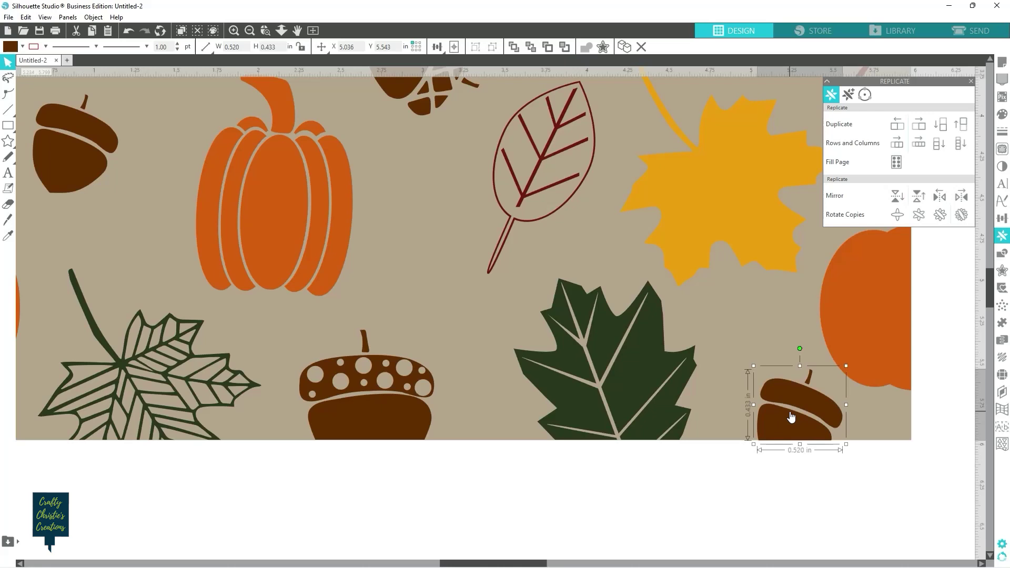
left_click(613, 420)
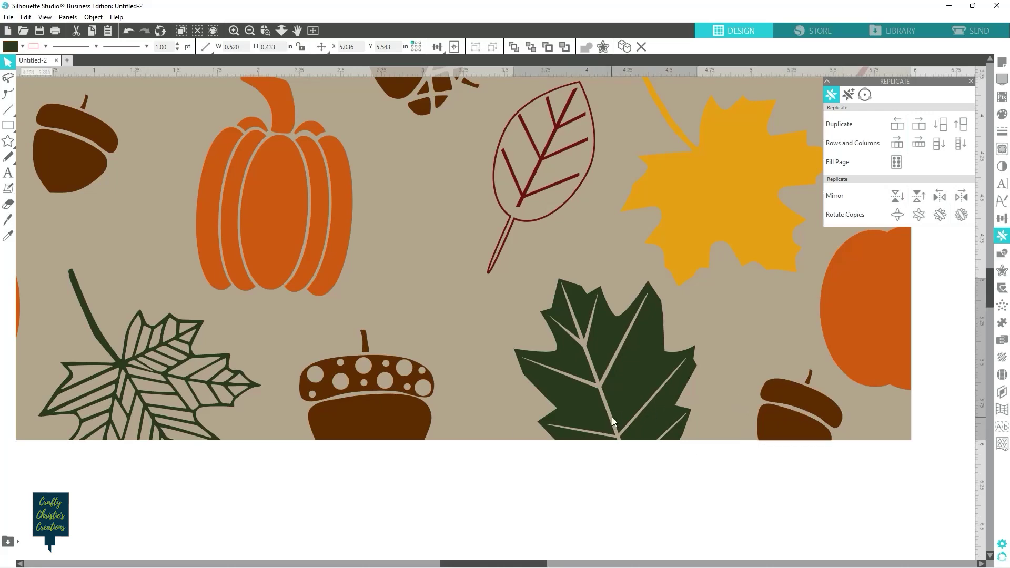
key("Down")
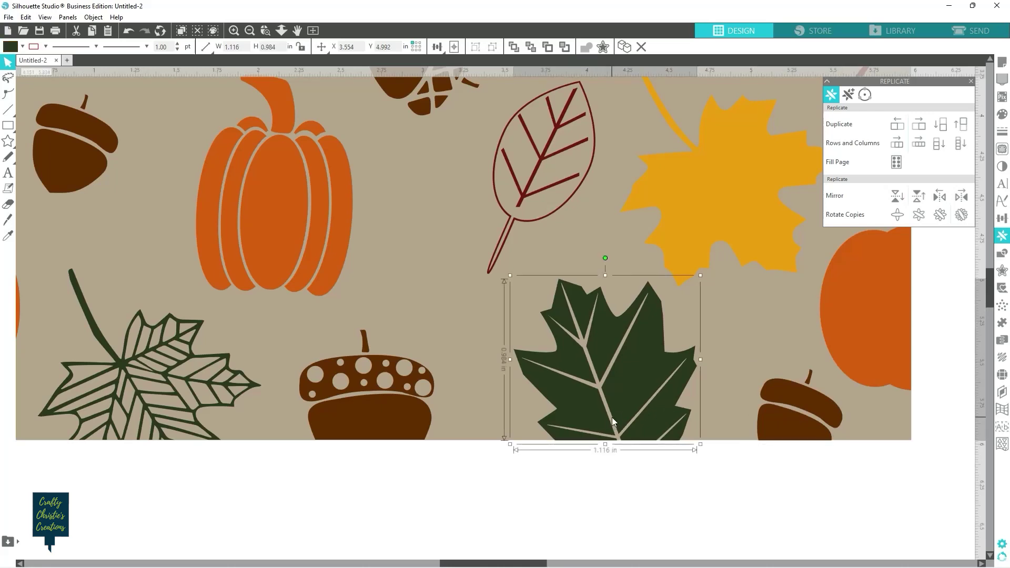
left_click(146, 384)
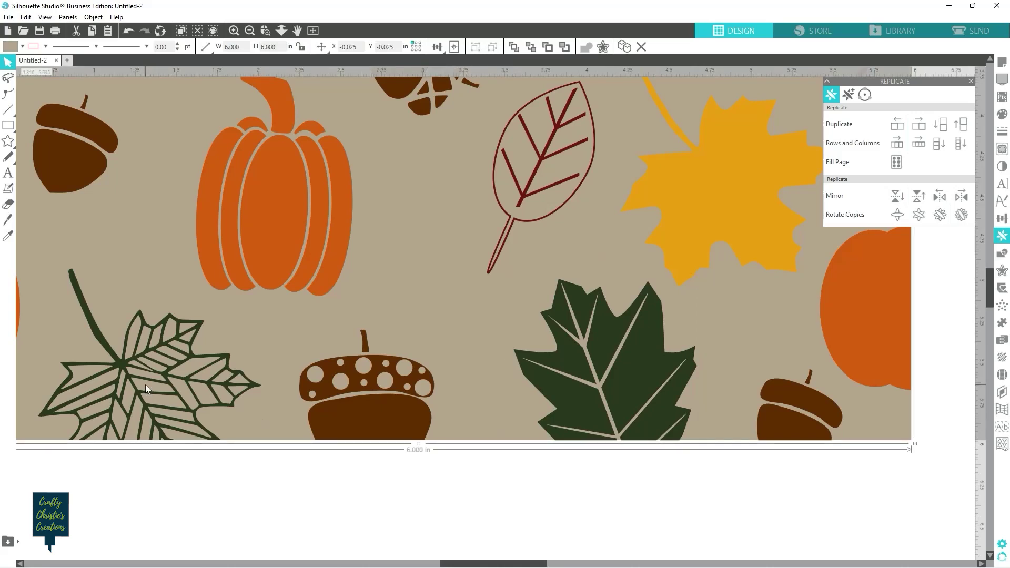
left_click(143, 390)
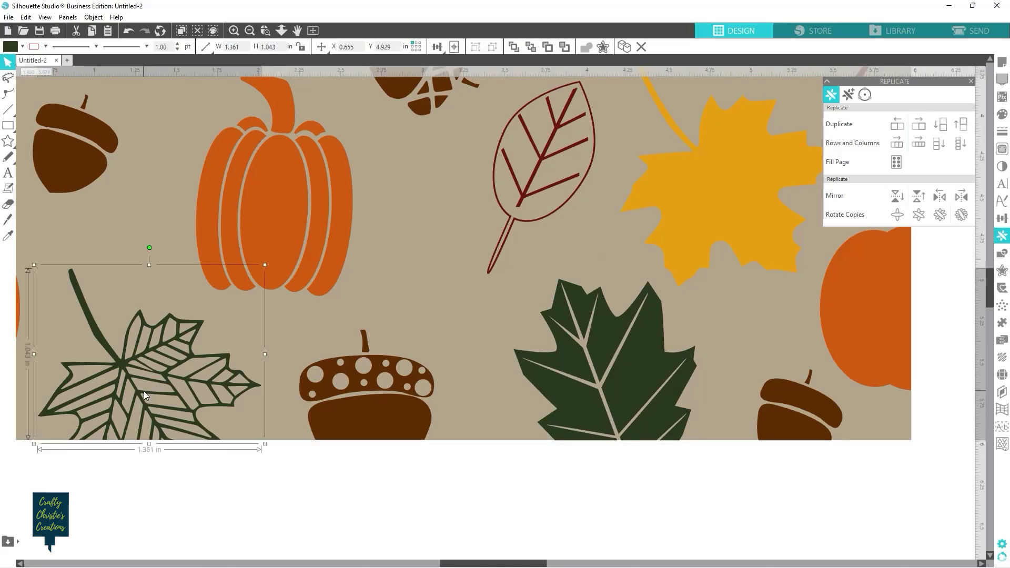
key("Down")
key("Up")
Step: Nudge the small brown acorn at the tile's top edge slightly upward
scroll(651, 442, "up", 4)
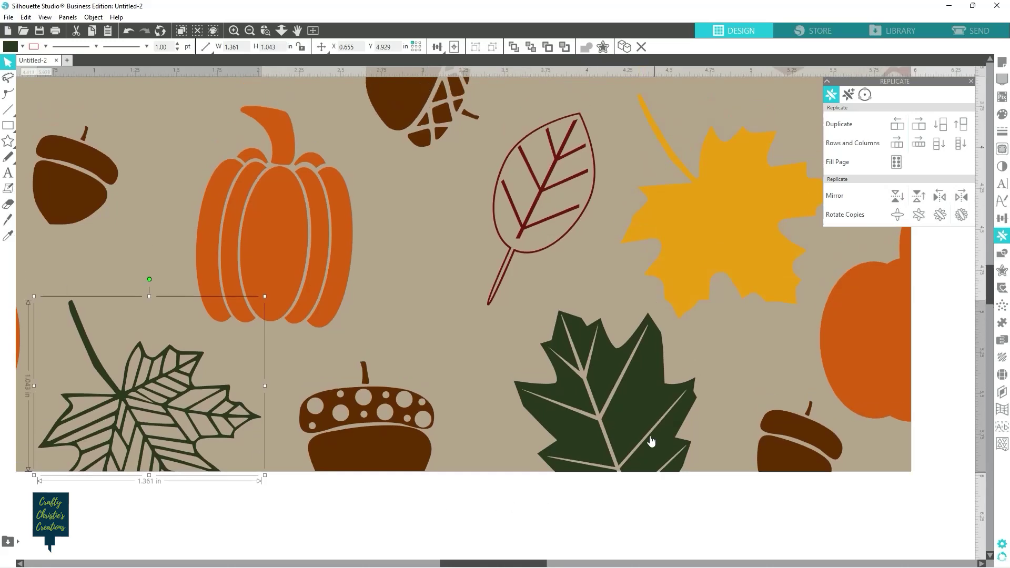
scroll(666, 437, "up", 10)
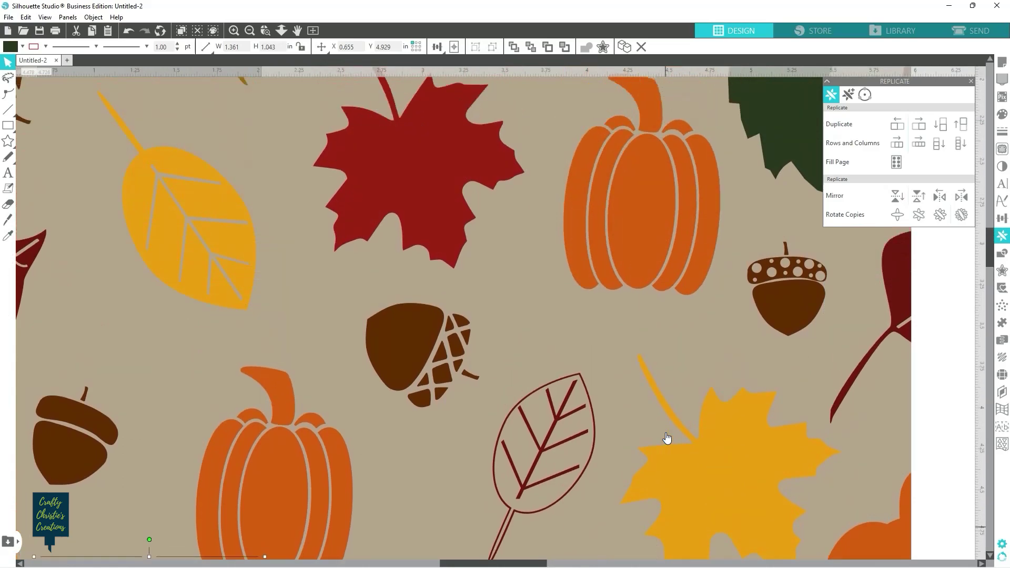
scroll(666, 438, "up", 8)
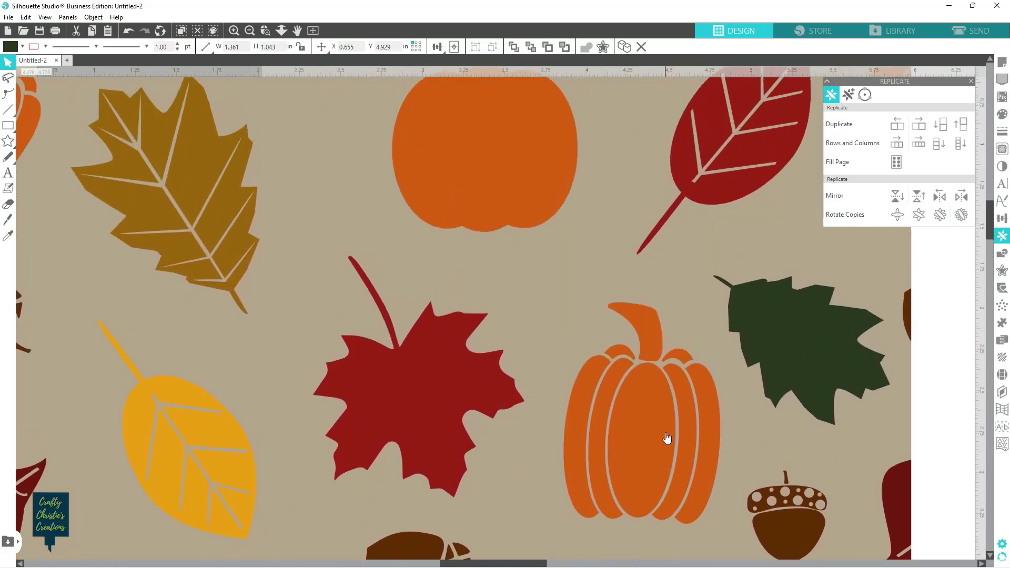
scroll(666, 438, "up", 7)
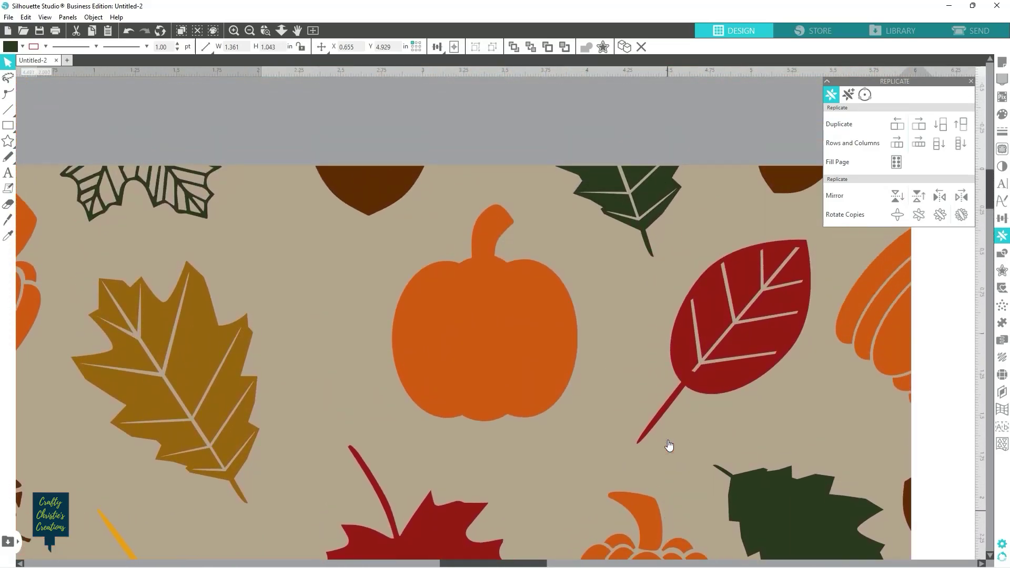
scroll(669, 446, "up", 4)
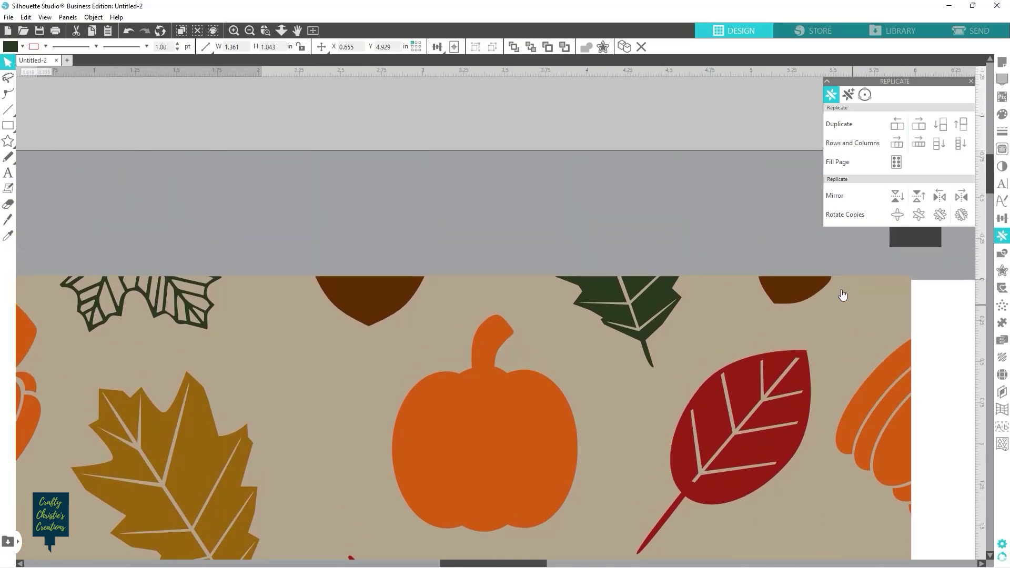
left_click(788, 287)
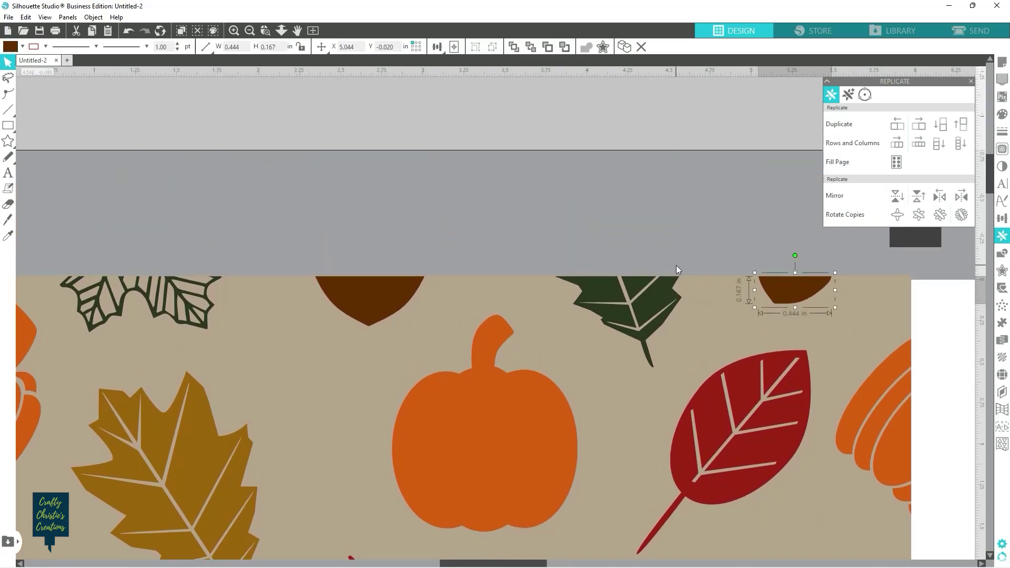
key("Up")
Step: Nudge the solid green leaf at the tile's top edge up to about Y -0.026 in, and nudge the large acorn body up too
left_click(637, 303)
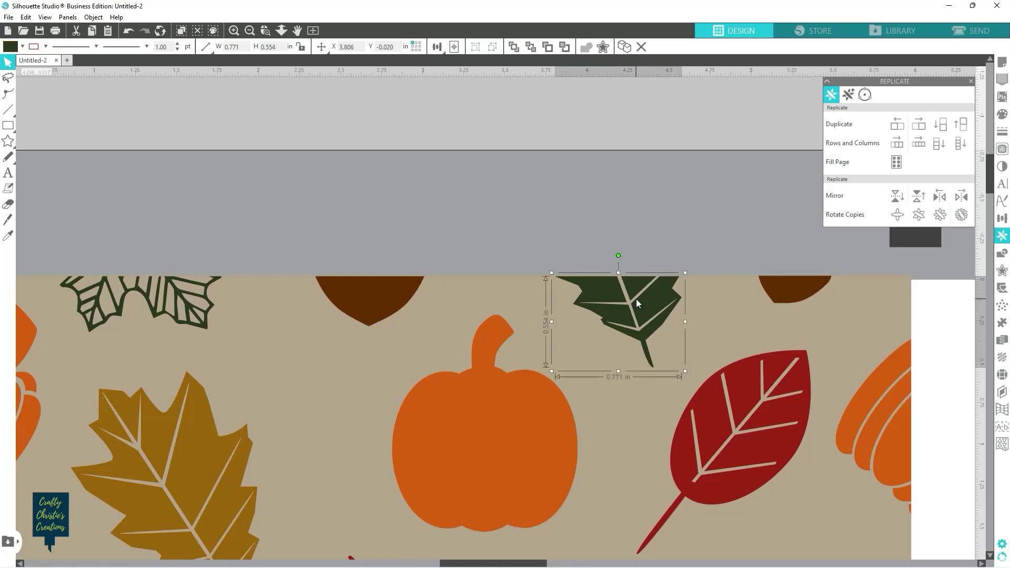
key("Up")
key("Up")
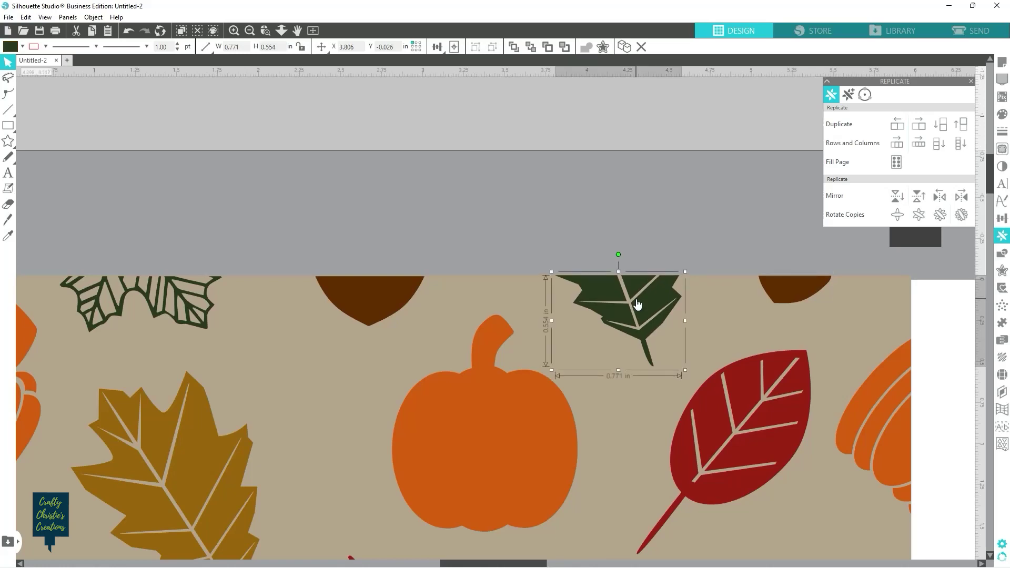
left_click(351, 305)
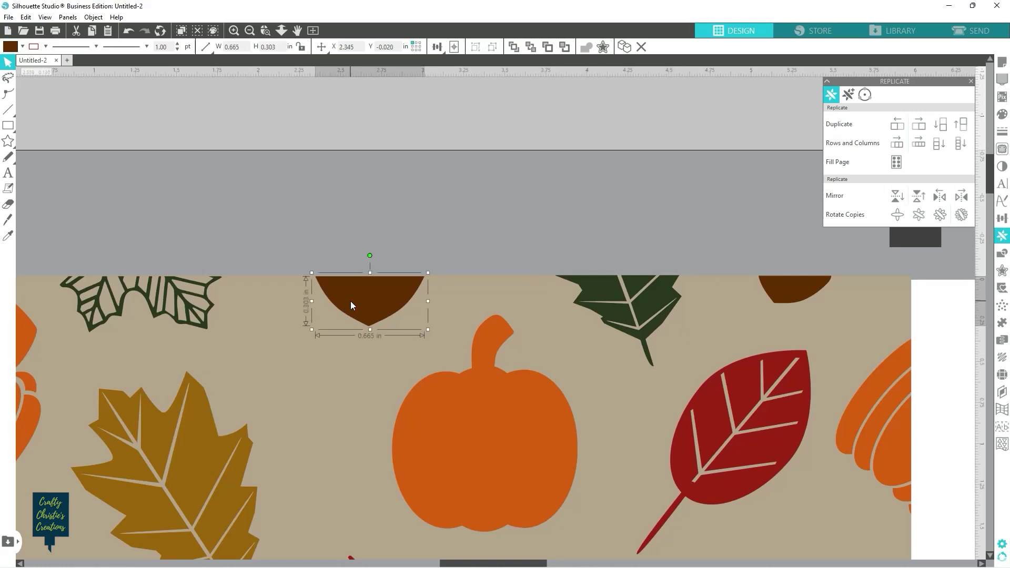
key("Up")
key("Up")
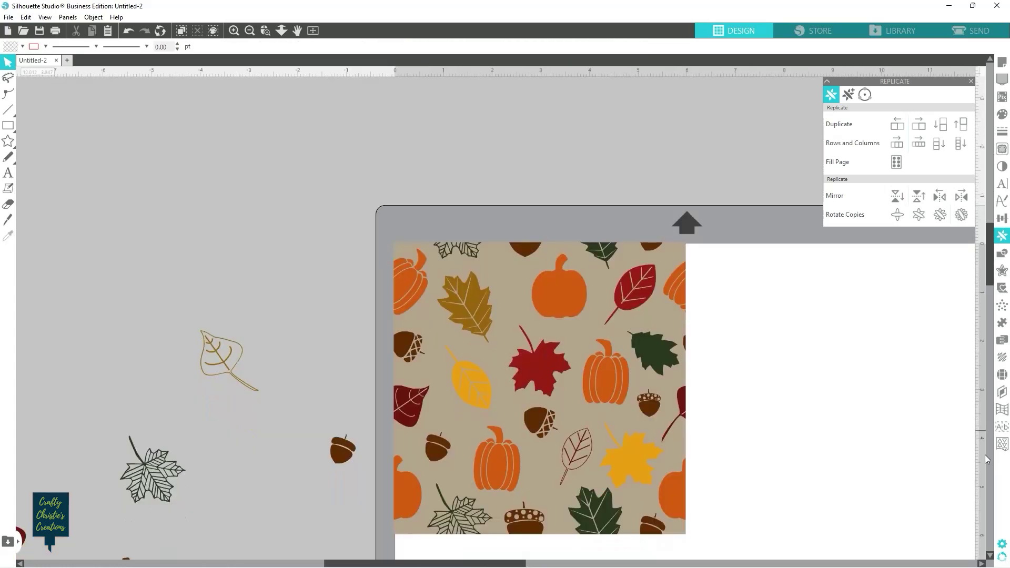
Step: Group the entire 6-inch tile and replicate it to the right, below and to the left to fill the 12-inch page
scroll(745, 388, "down", 1)
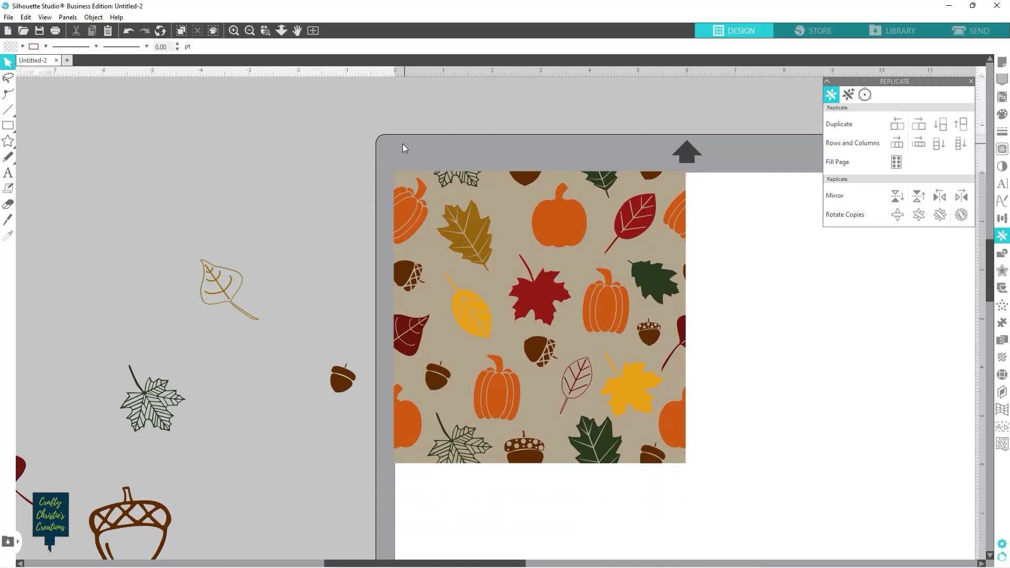
left_click_drag(394, 144, 680, 450)
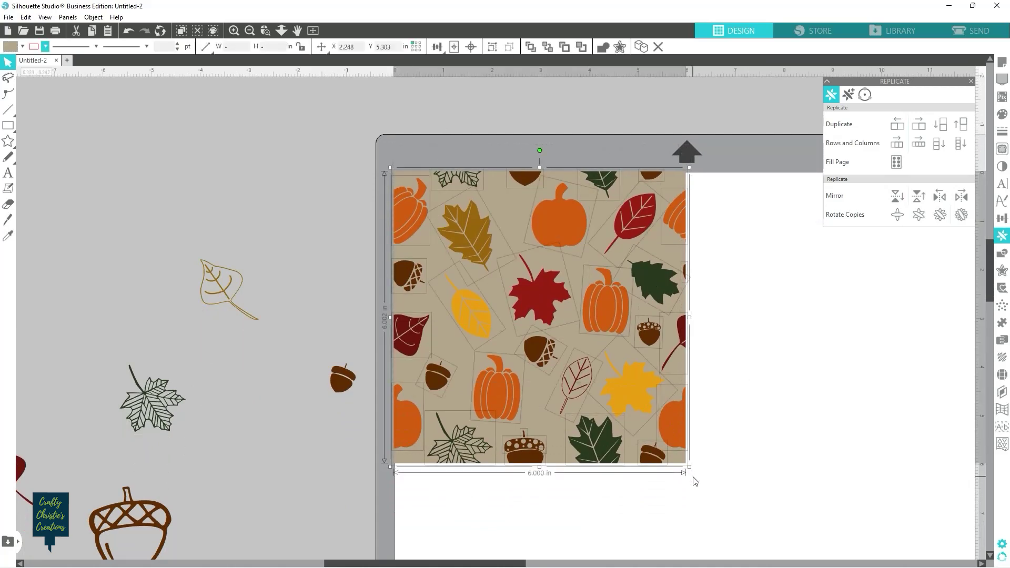
right_click(647, 414)
left_click(680, 292)
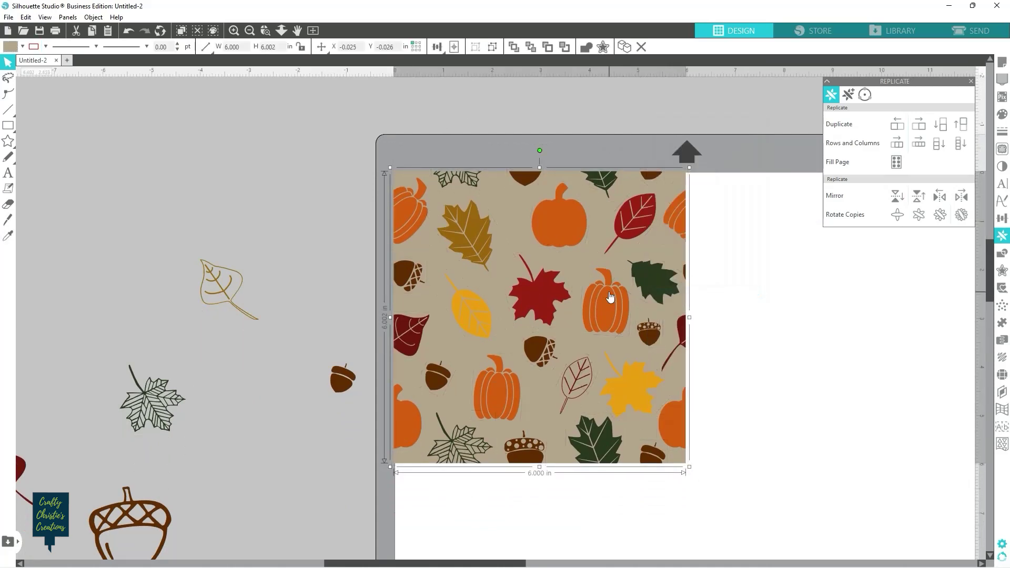
left_click(916, 125)
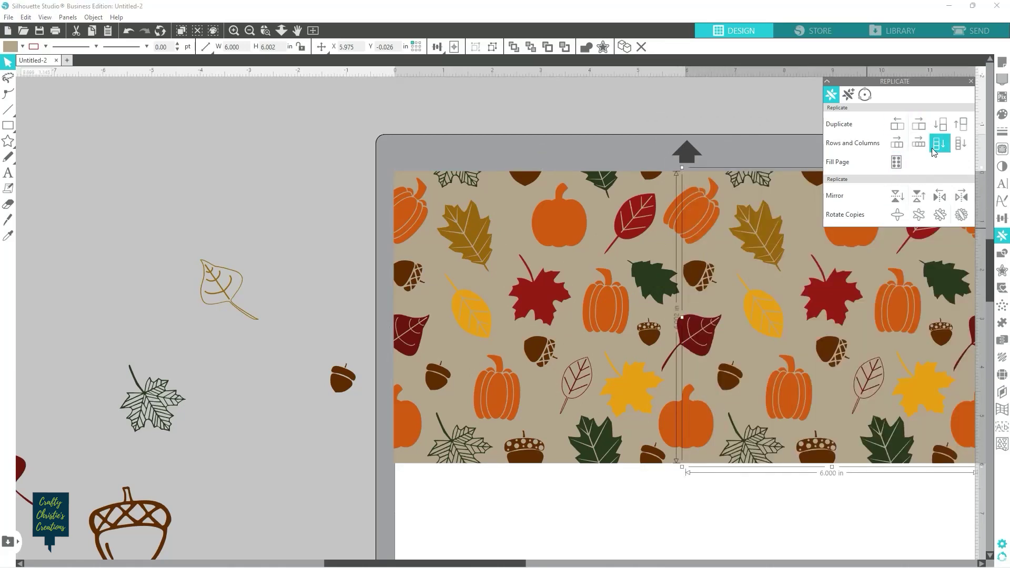
left_click(937, 132)
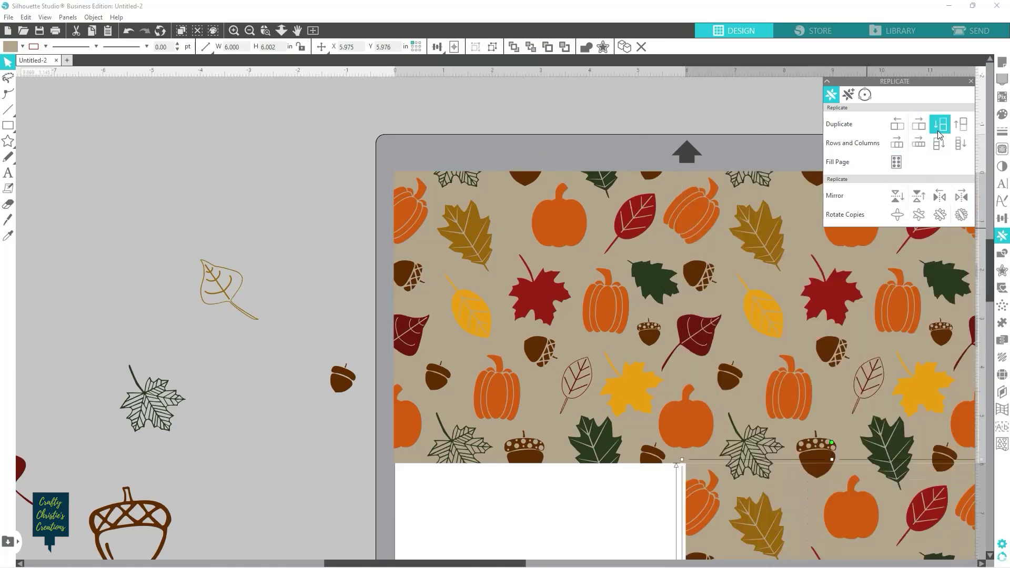
left_click(891, 129)
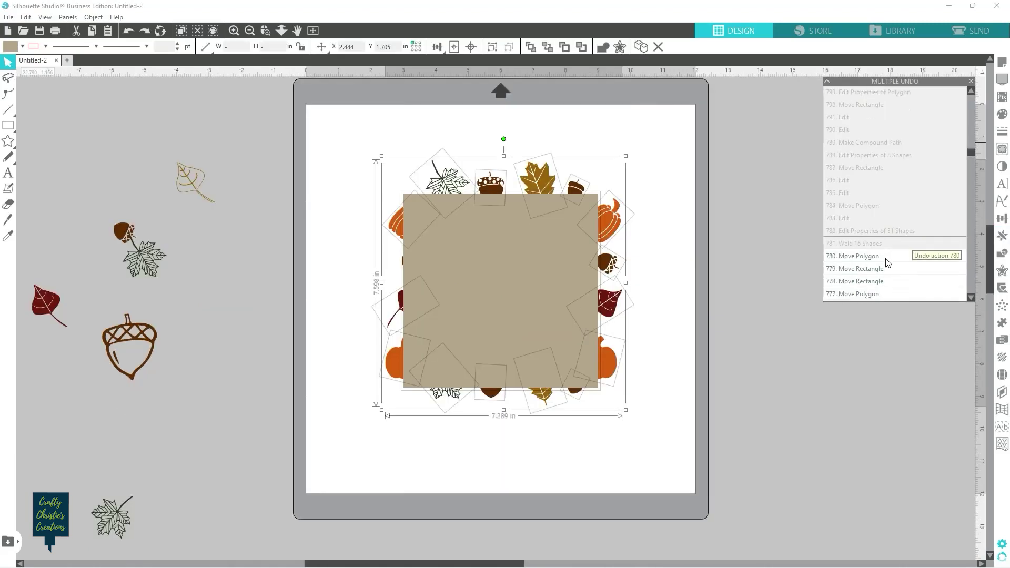
Step: Step back through the multiple-undo history one action at a time, undoing the polygon and rectangle moves 780 down to 774
scroll(883, 252, "down", 1)
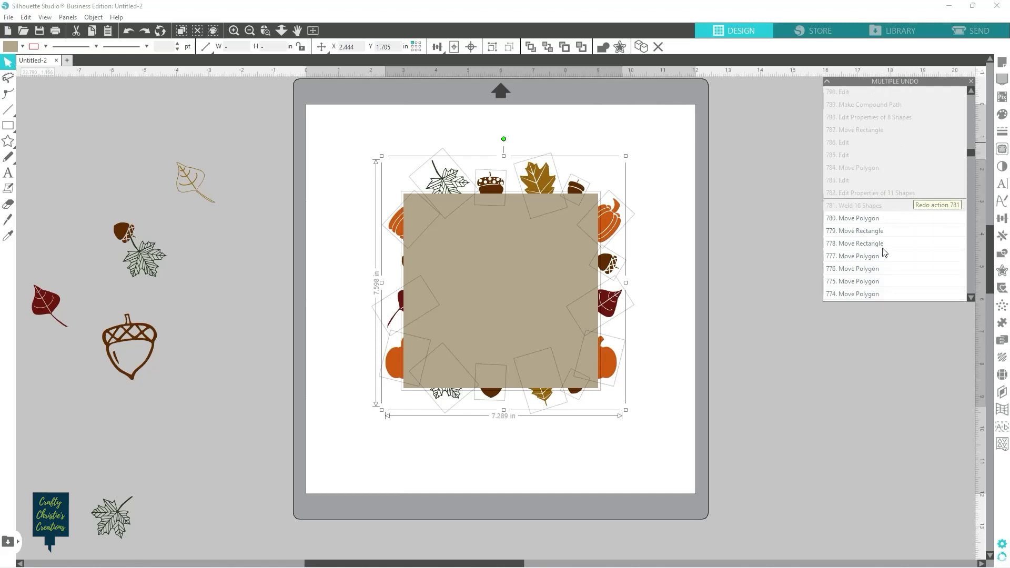
left_click(880, 221)
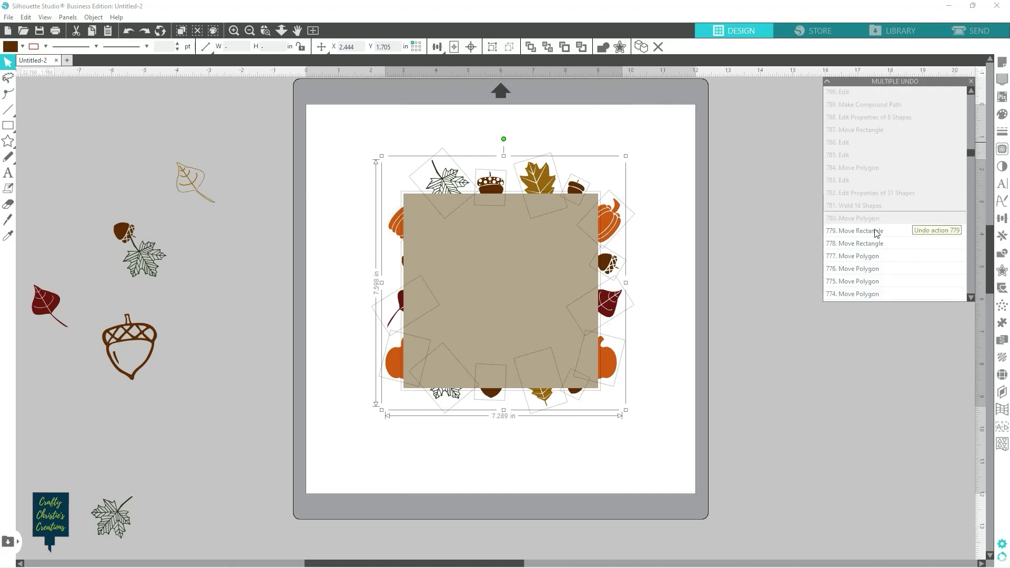
left_click(876, 233)
left_click(874, 244)
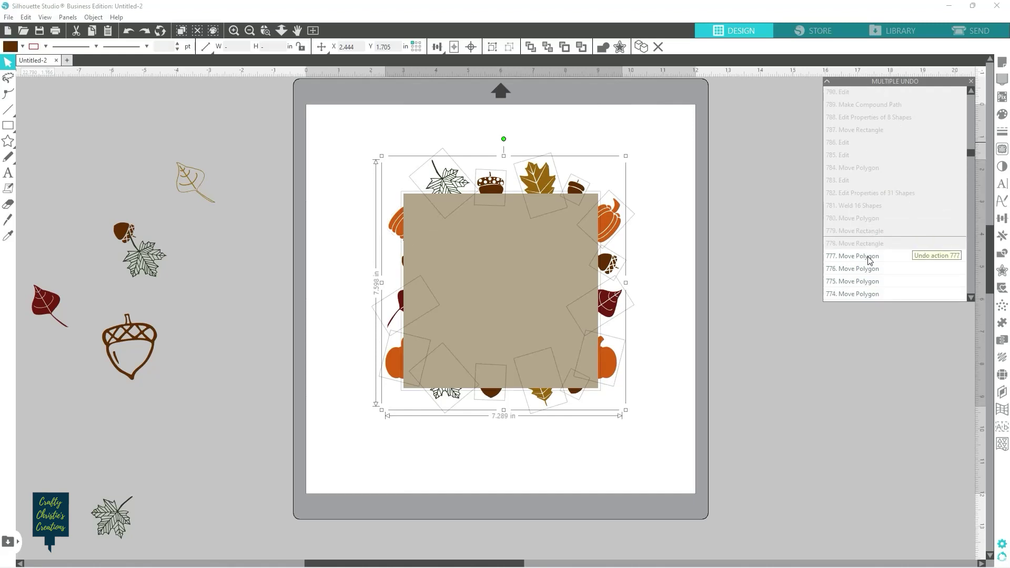
left_click(869, 257)
left_click(870, 269)
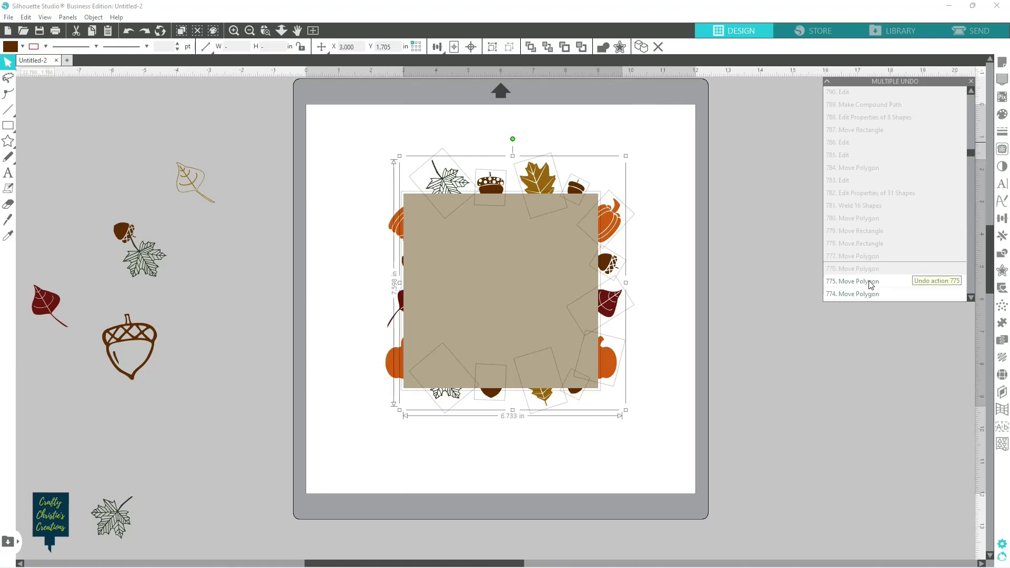
left_click(871, 282)
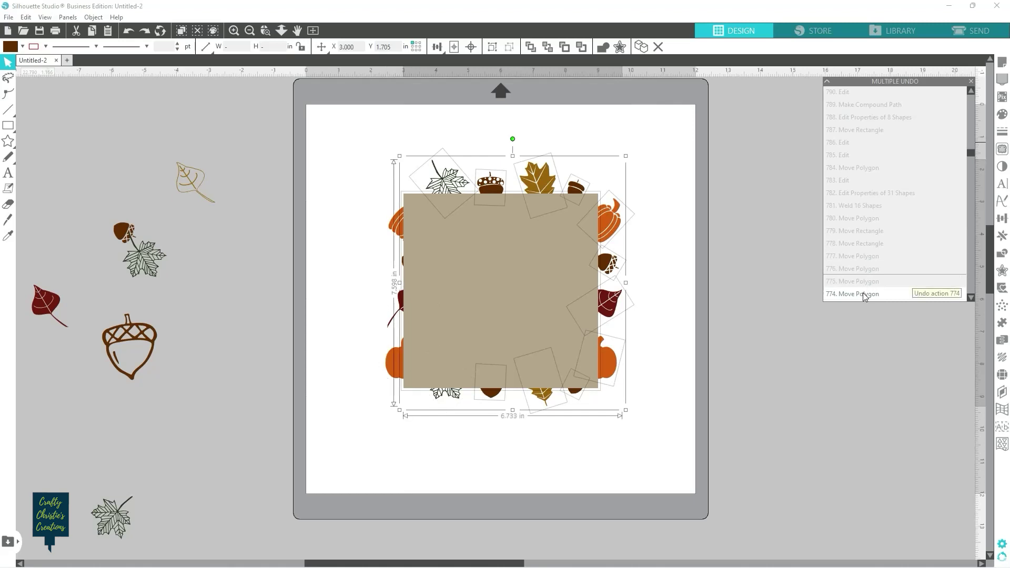
left_click(863, 292)
Step: Roll the undo history back through action 761, Delete Group, to restore the pattern copy beside the page, and close the history
scroll(892, 267, "down", 5)
scroll(883, 269, "down", 1)
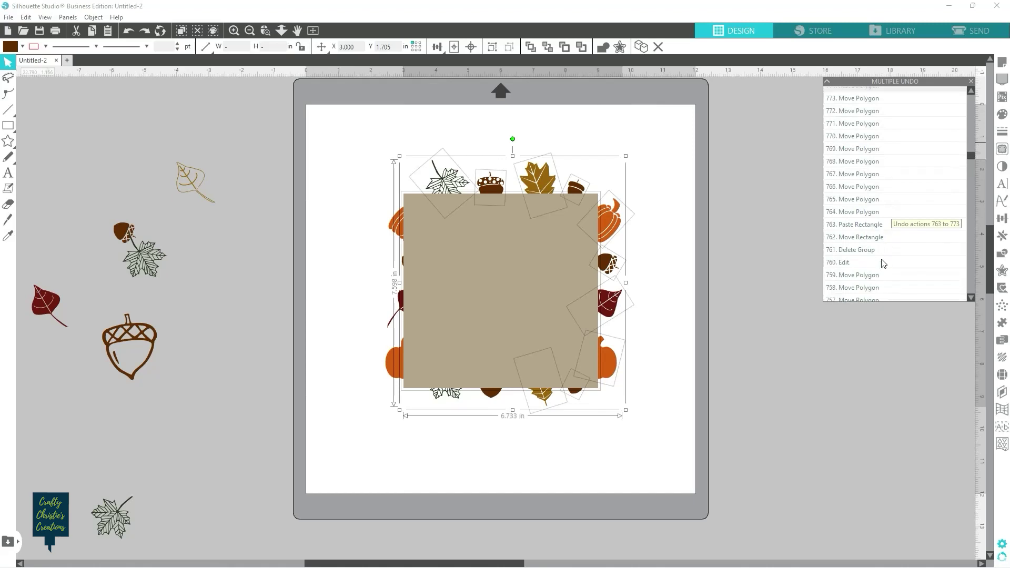
left_click(870, 257)
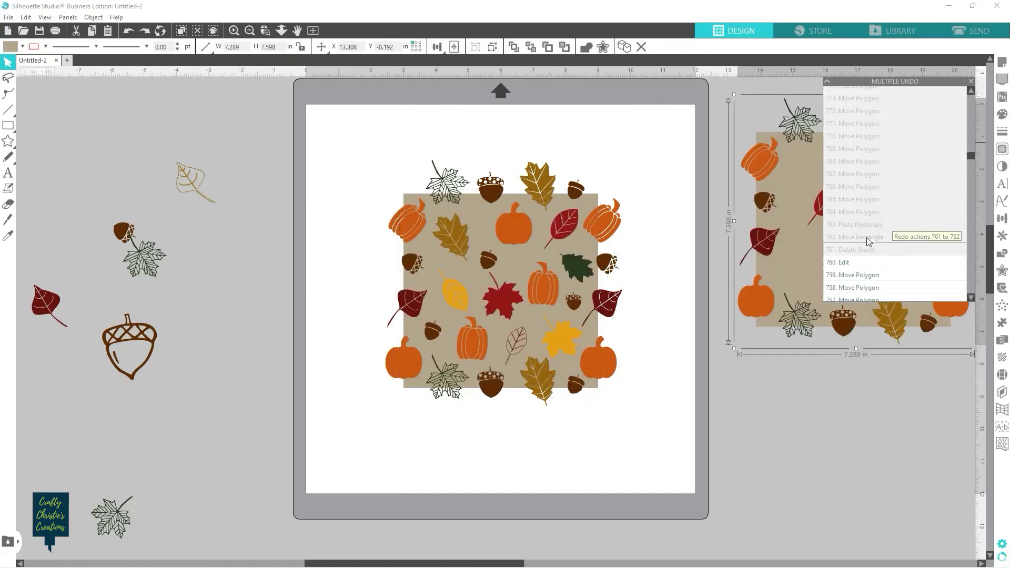
left_click(869, 238)
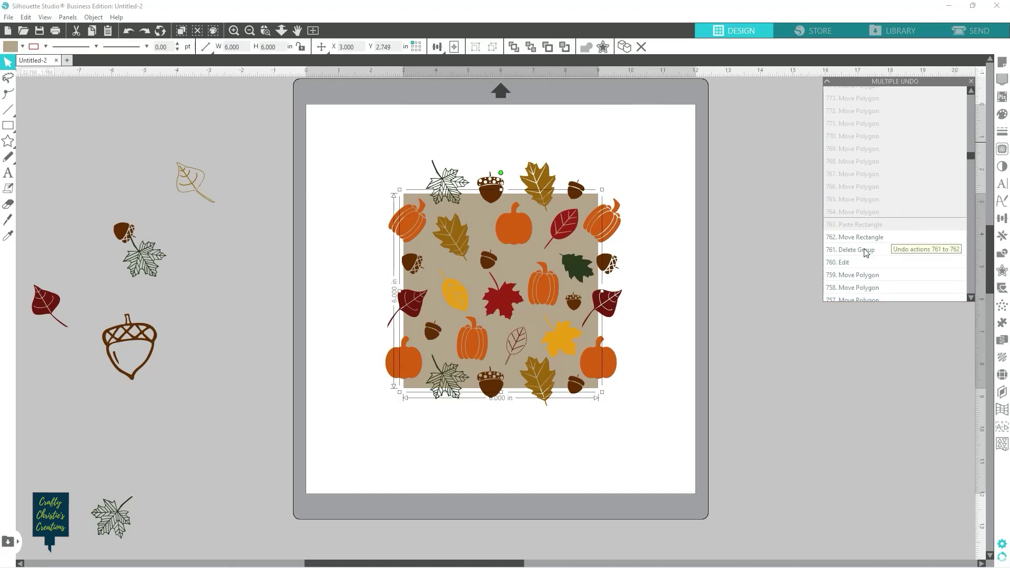
left_click(866, 251)
left_click(876, 415)
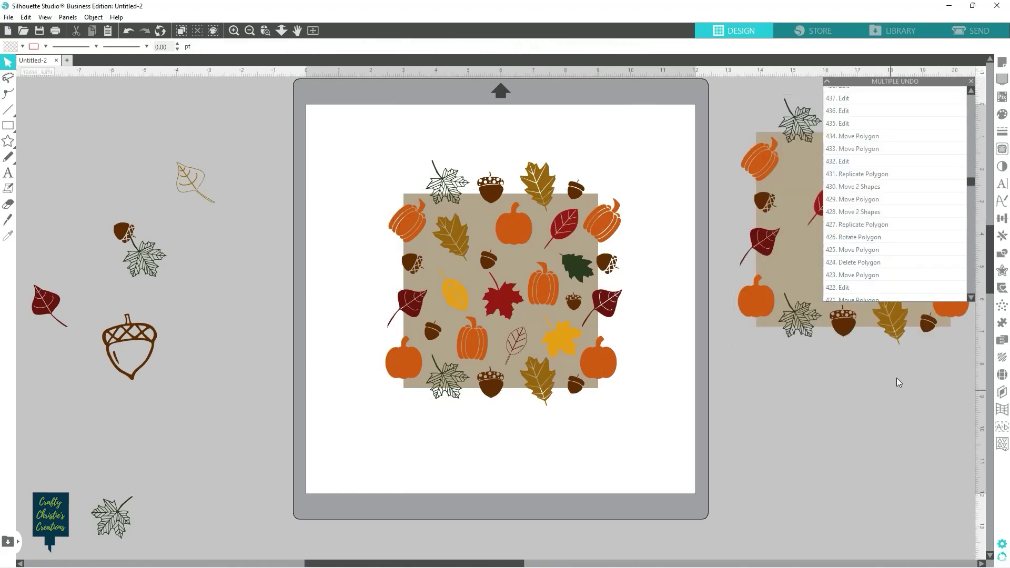
left_click(972, 81)
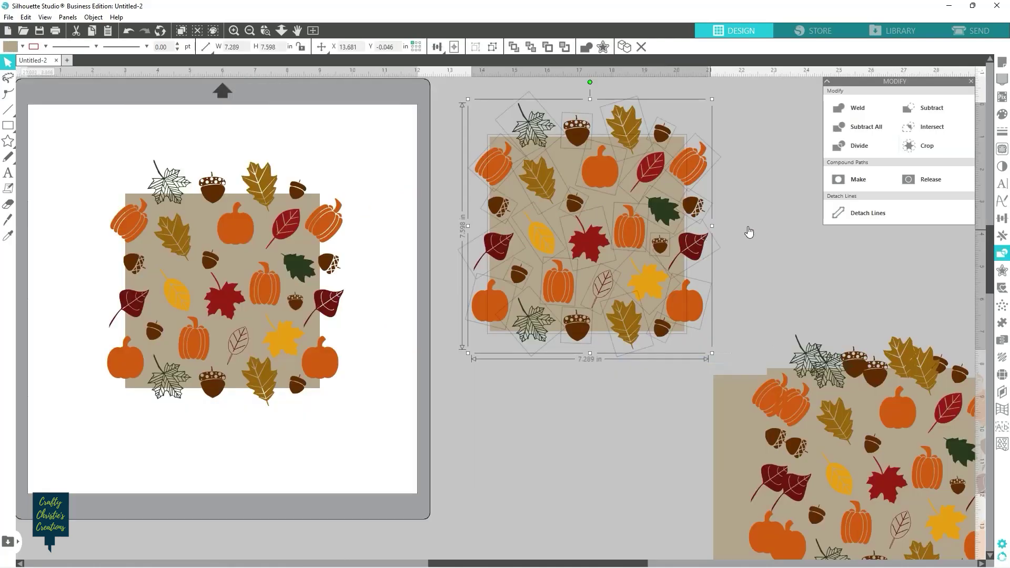
Step: Select only the 6-inch background square of the pattern copy beside the page and bring it in front of the elements
left_click(754, 217)
left_click(606, 209)
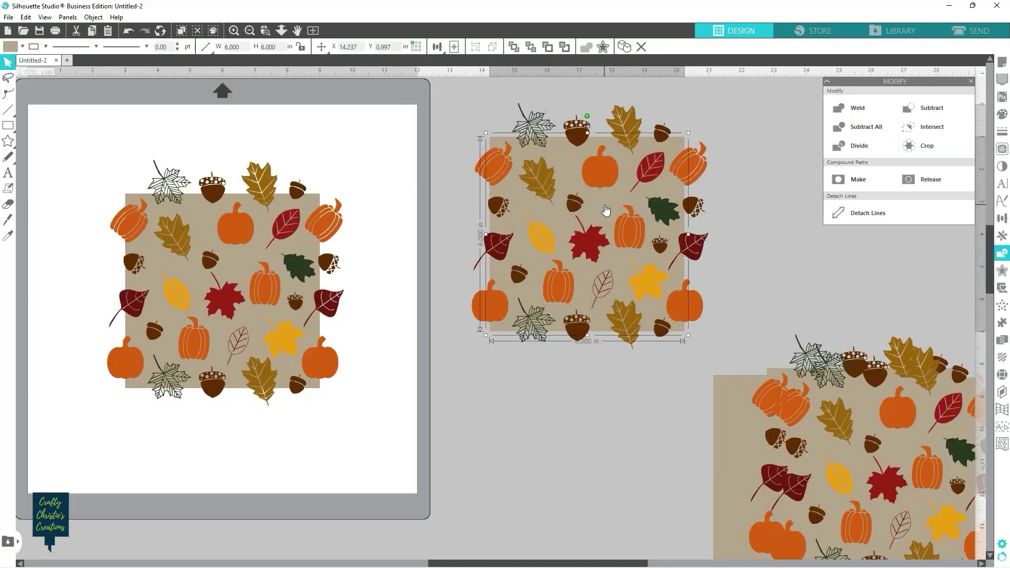
key("i")
key("v")
key("i")
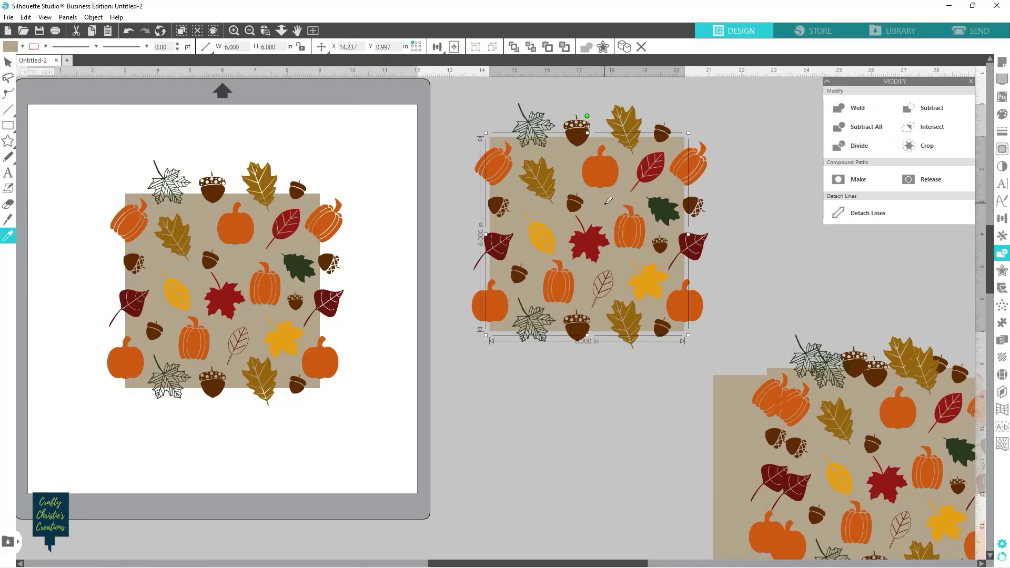
left_click(609, 201)
key("v")
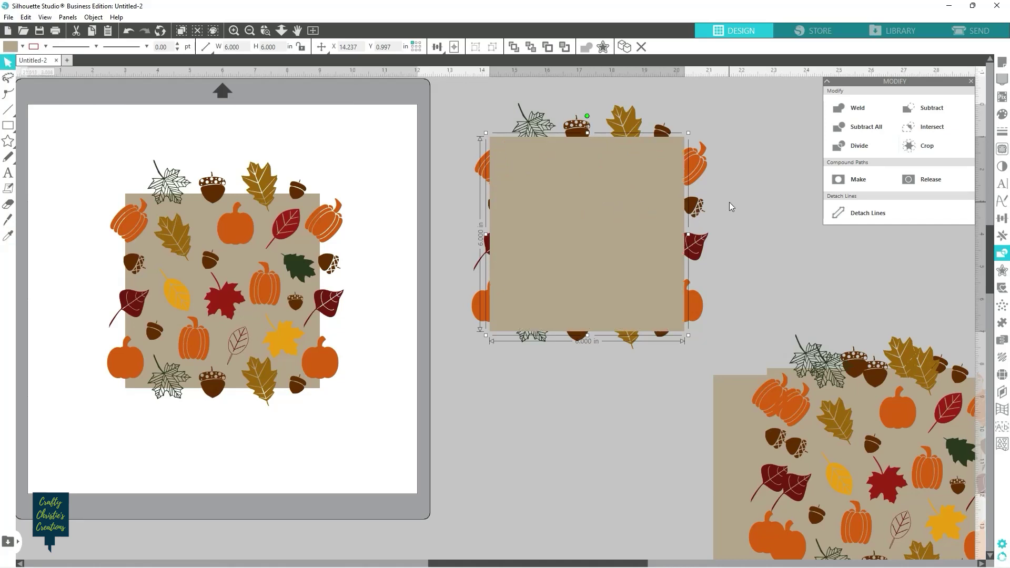
Step: Crop all the leaves, acorns and pumpkins overlapping the four edges of the pattern copy to the 6-inch background square
left_click(697, 170, "shift")
left_click(663, 131, "shift")
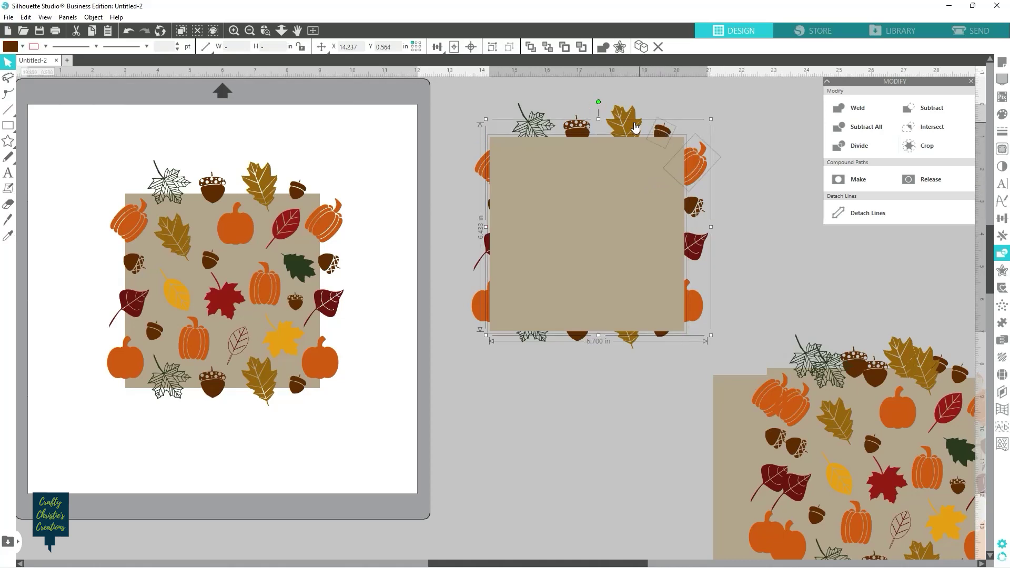
left_click(614, 125, "shift")
left_click(578, 127, "shift")
left_click(536, 126, "shift")
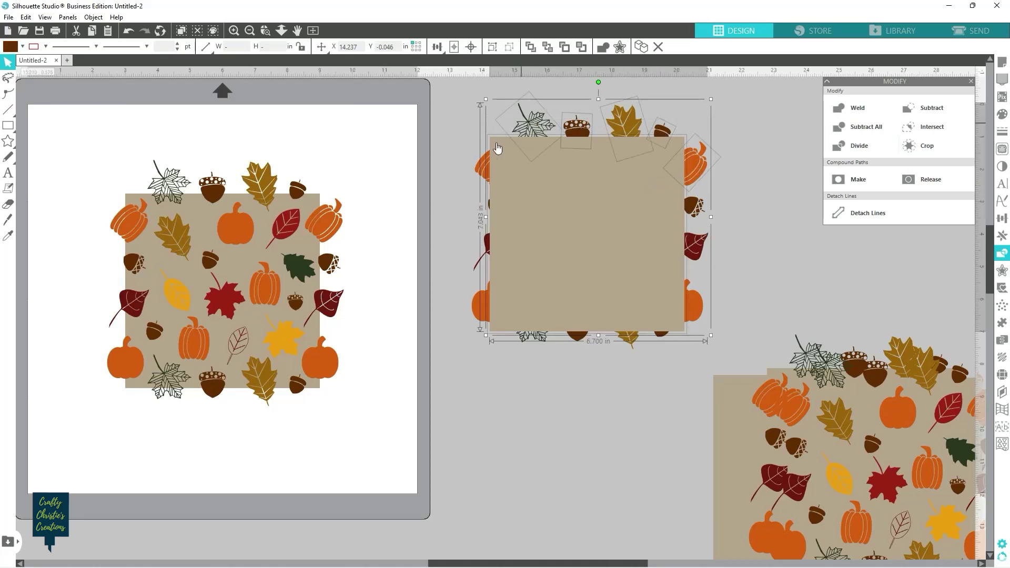
left_click(481, 166, "shift")
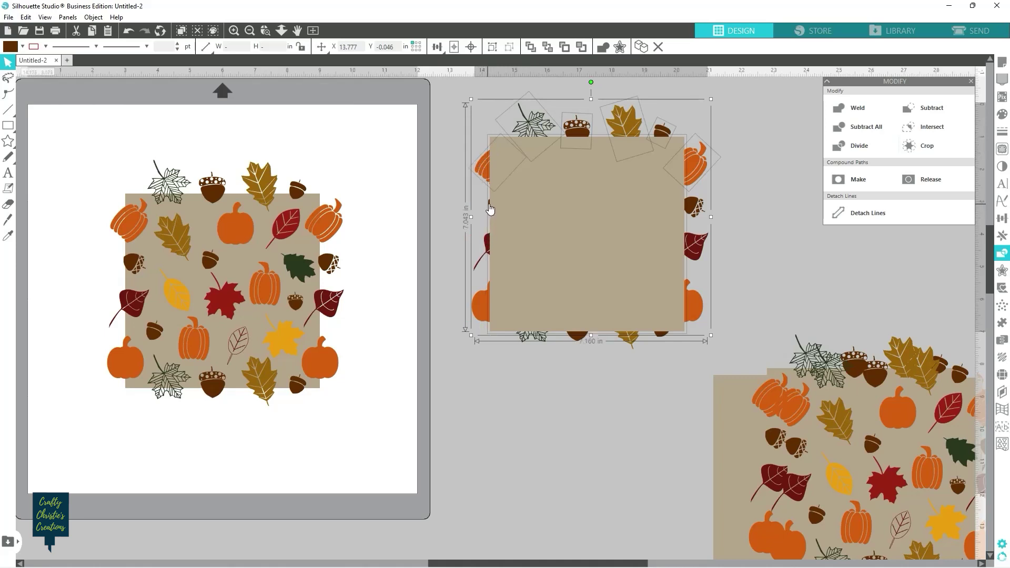
left_click(492, 249, "shift")
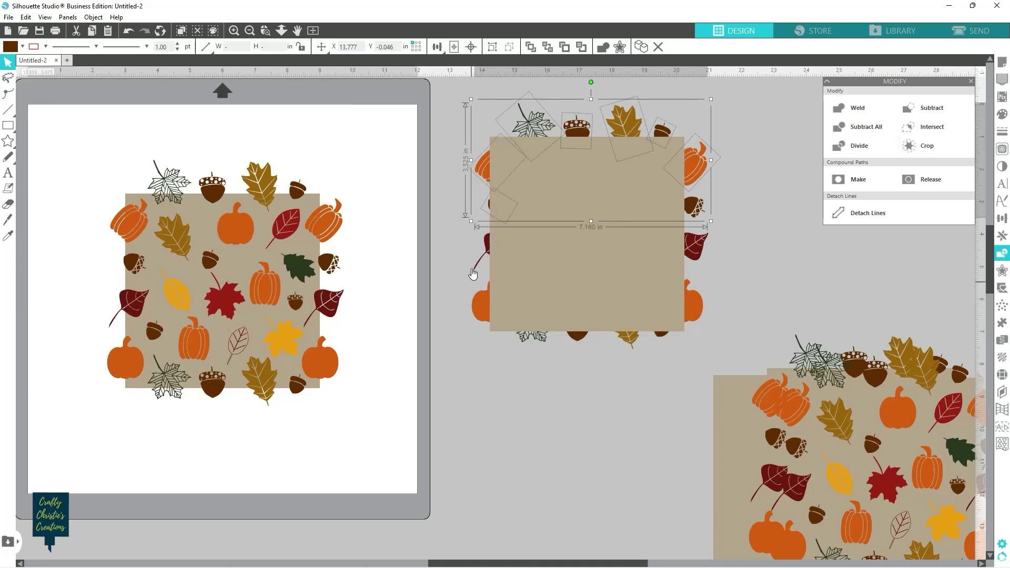
left_click(486, 248, "shift")
left_click(487, 303, "shift")
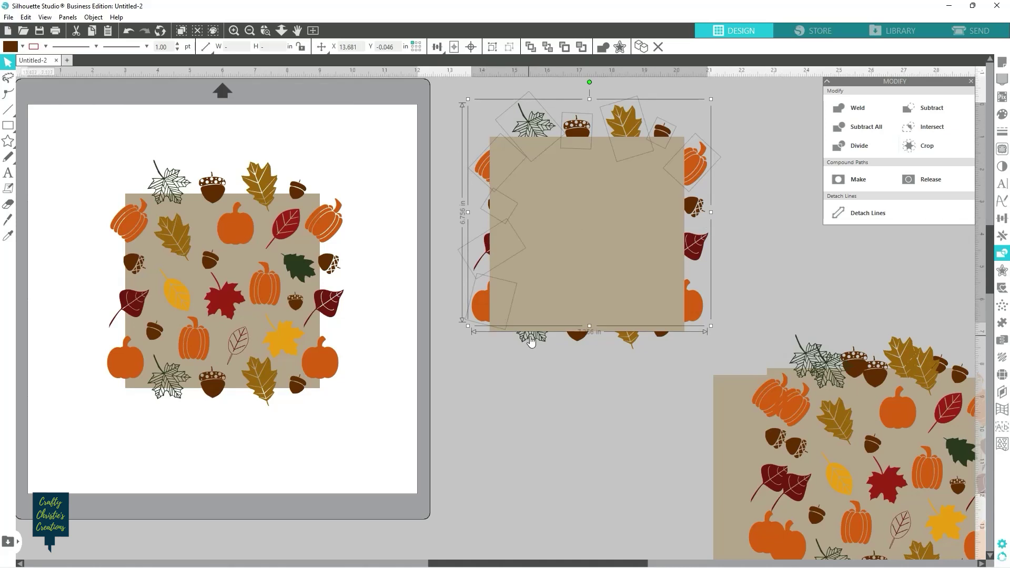
left_click(536, 340, "shift")
left_click(577, 339, "shift")
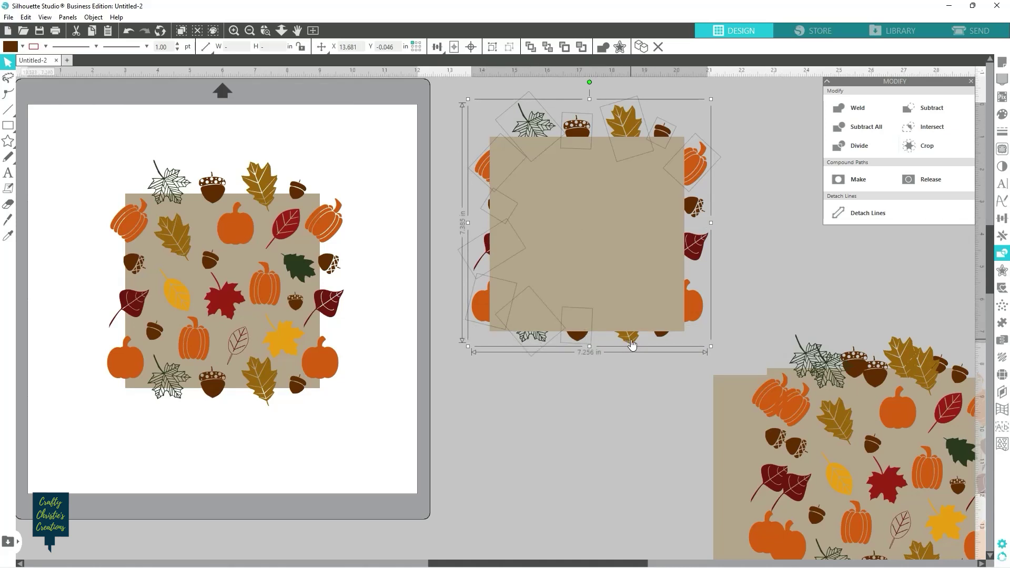
left_click(631, 343, "shift")
left_click(663, 339, "shift")
left_click(699, 312, "shift")
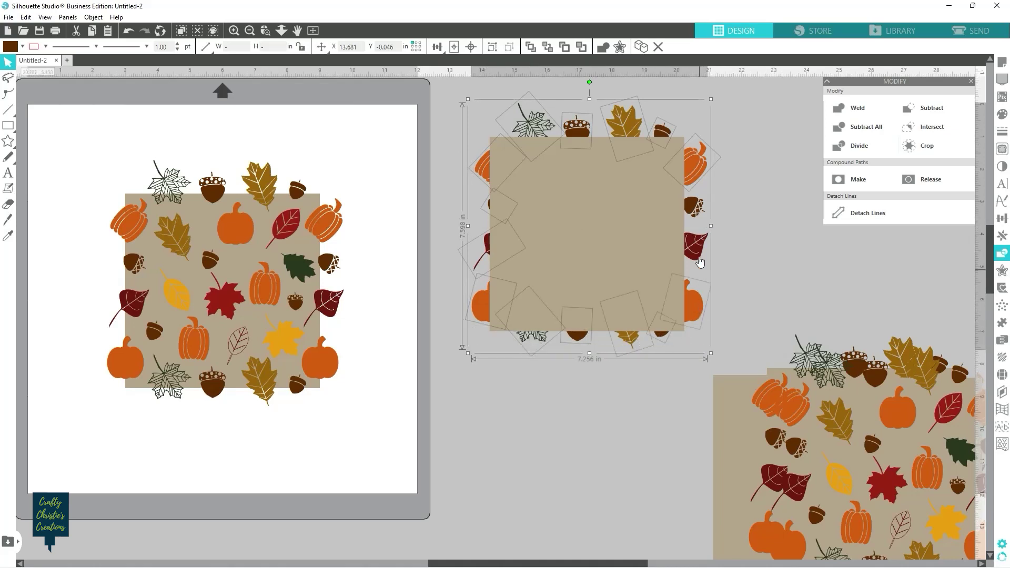
left_click(697, 249, "shift")
left_click(695, 207, "shift")
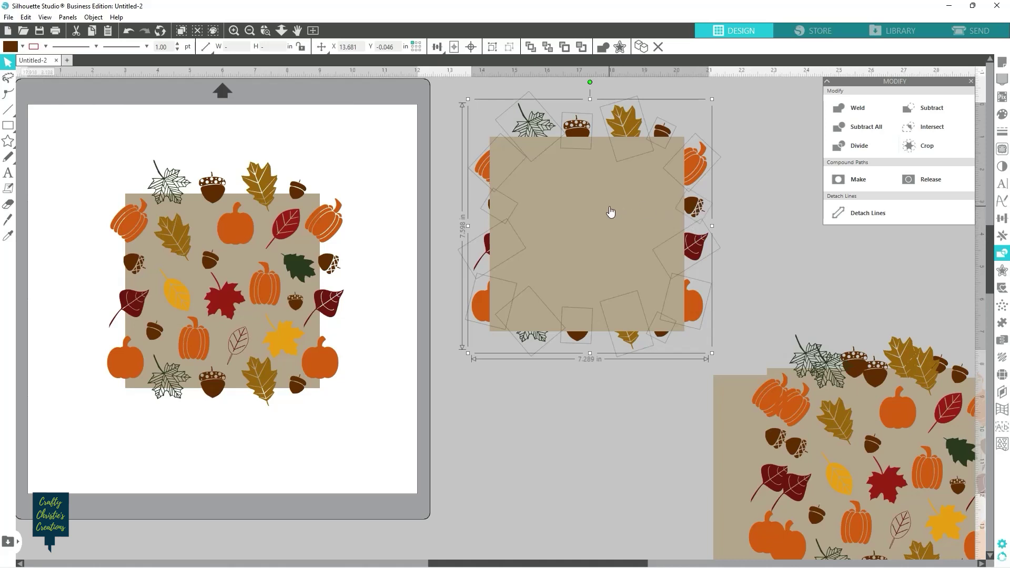
left_click(610, 209, "shift")
left_click(920, 149)
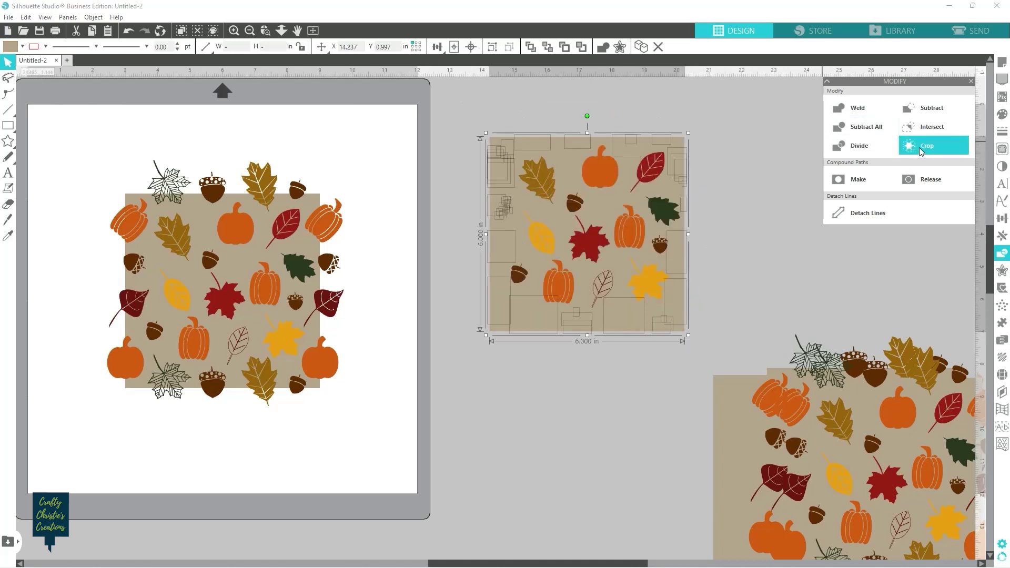
Step: Fill all the cropped edge pieces with golden yellow to make them stand out from the tan background
left_click(564, 46)
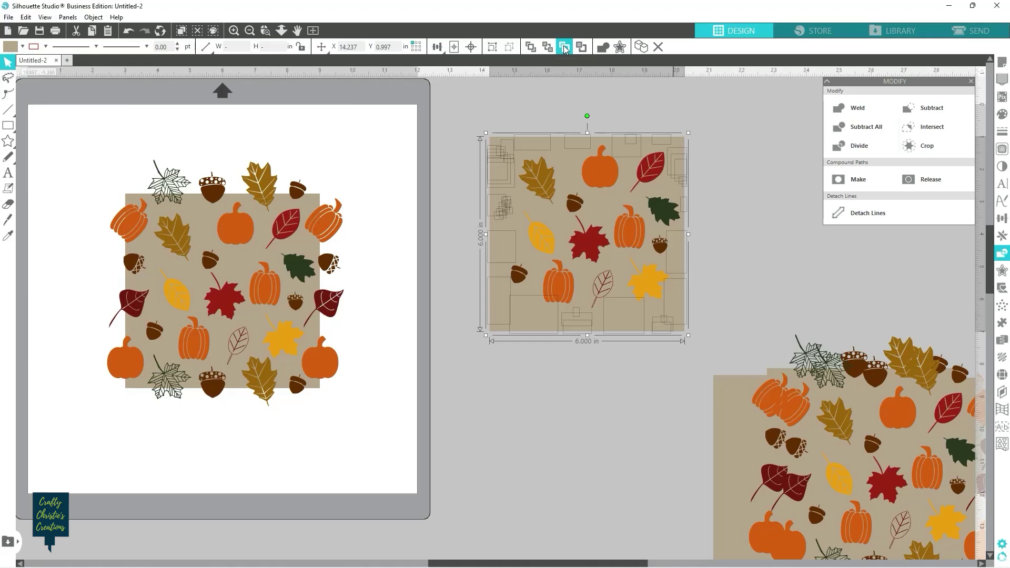
left_click(22, 46)
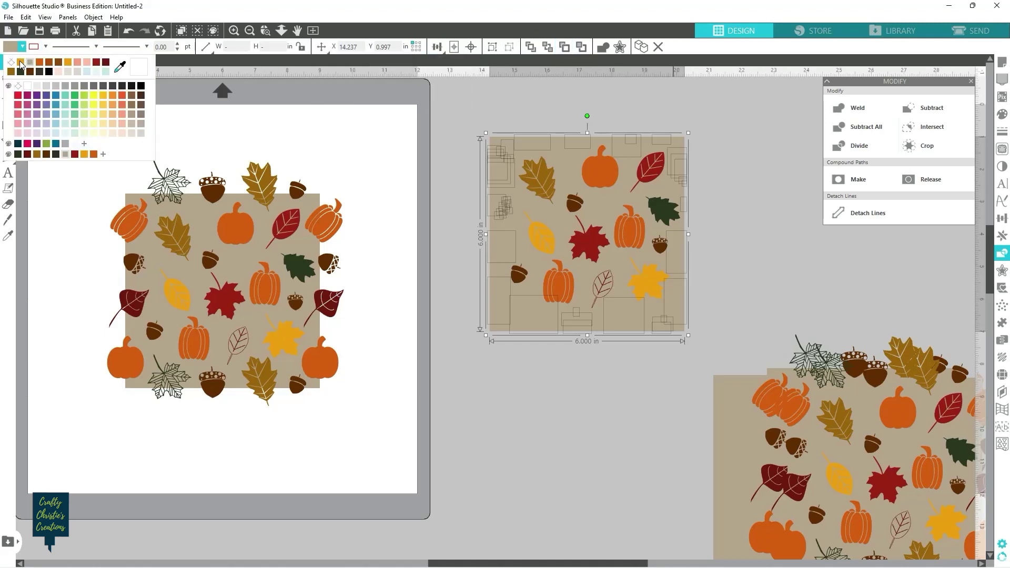
left_click(21, 63)
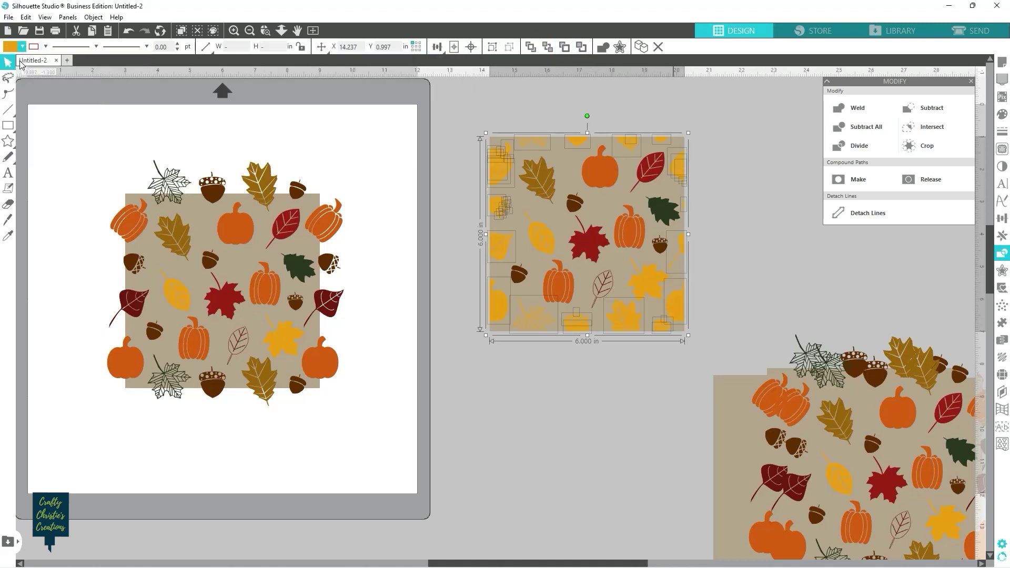
left_click(549, 107)
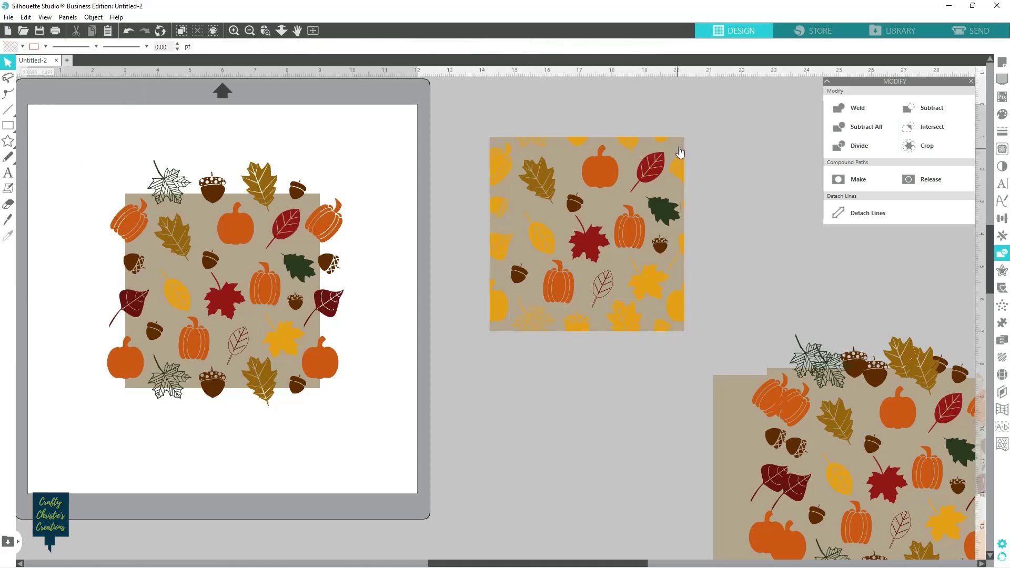
Step: Make a compound path from the cropped pumpkin pieces at the tile's upper-left edge and fill it with orange sampled from a neighbouring pumpkin
left_click(496, 163)
left_click(473, 129)
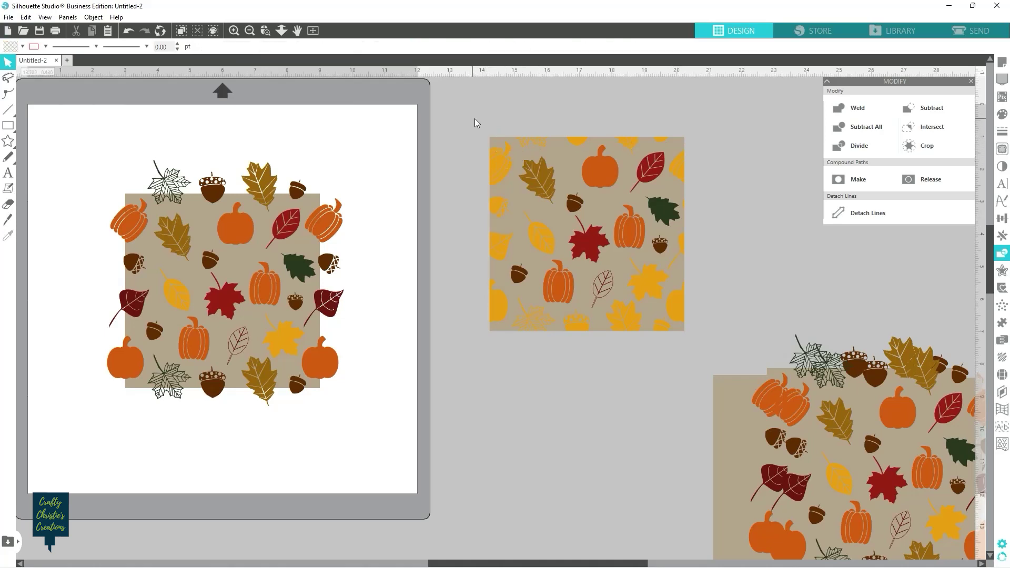
left_click(498, 166)
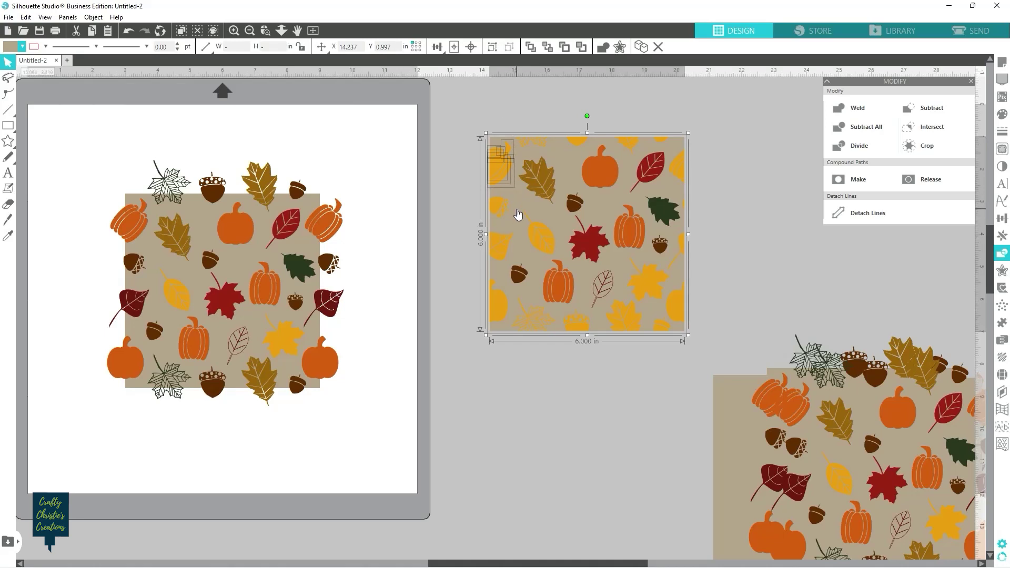
key("Tab")
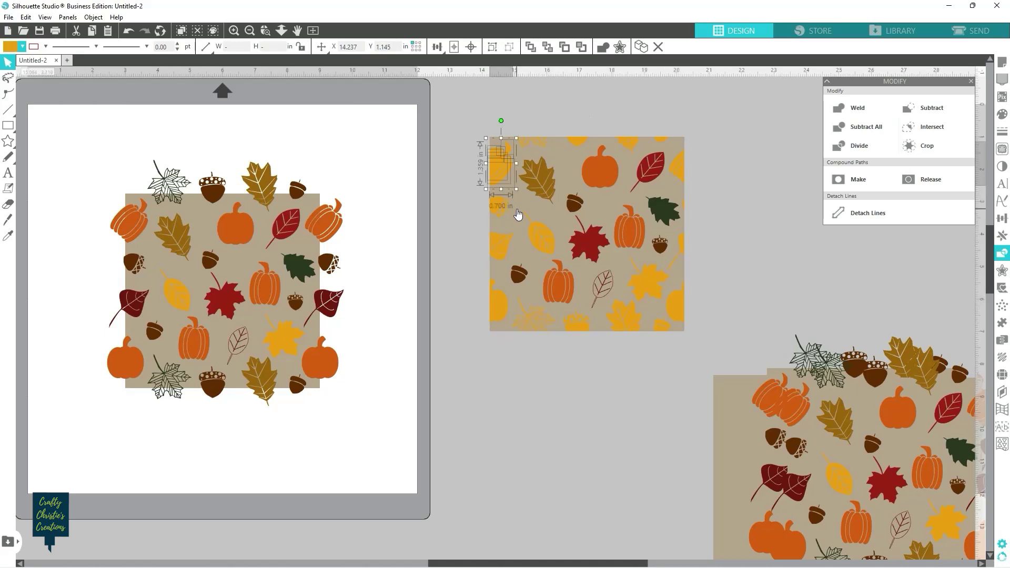
right_click(494, 169)
left_click(536, 369)
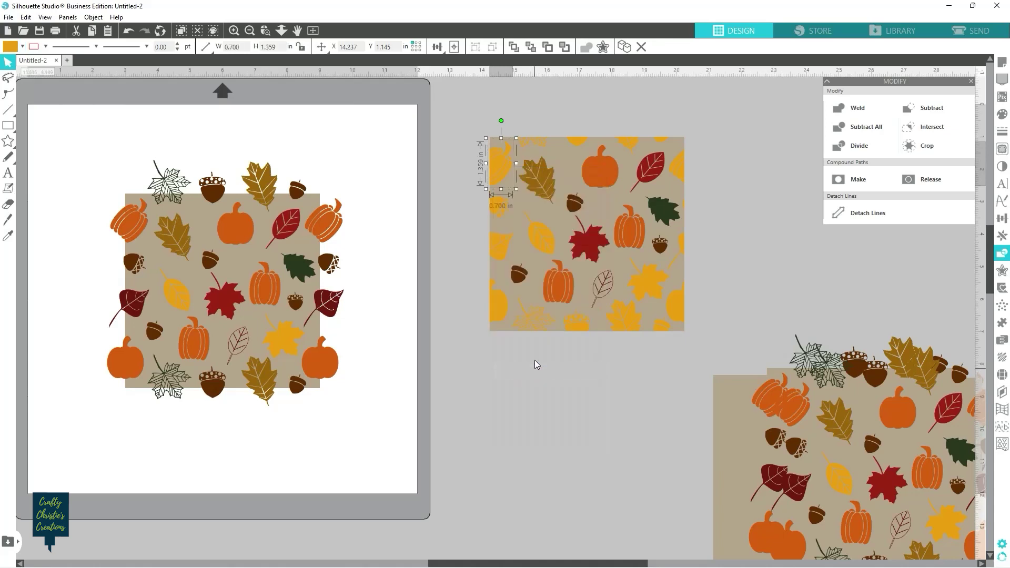
key("i")
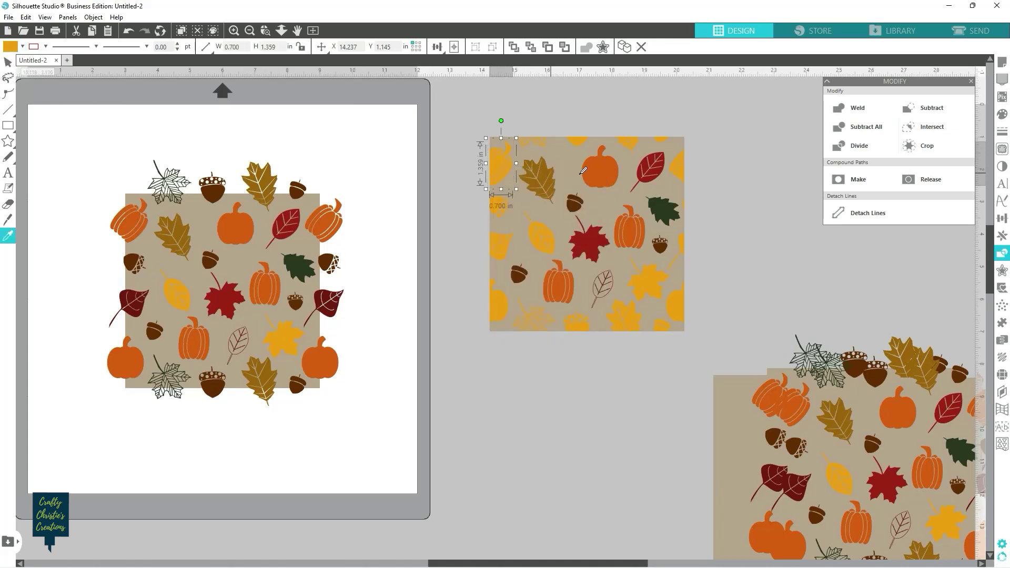
left_click(611, 171)
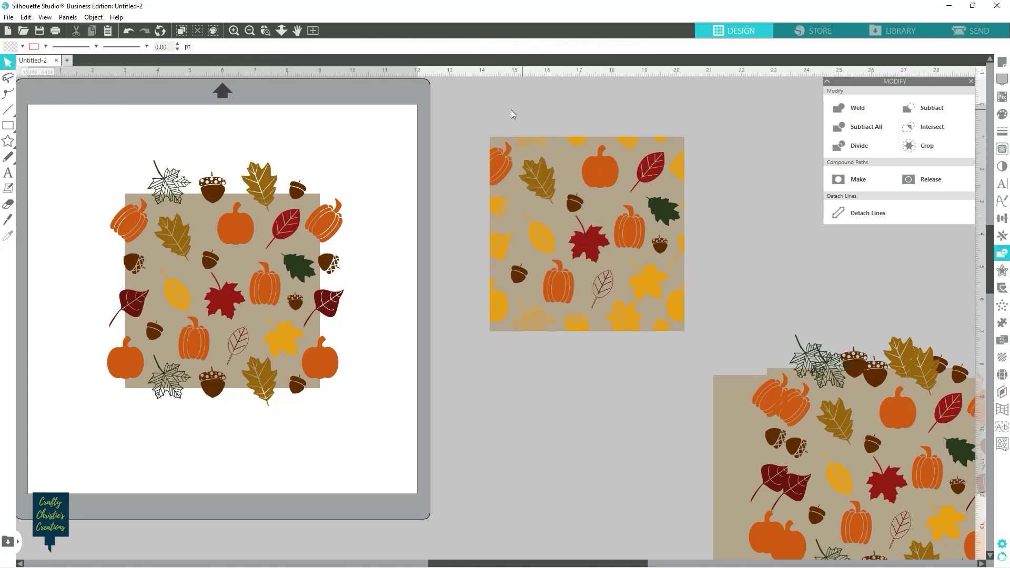
Step: Recolor the cropped leaves, acorns and pumpkins along the tile's top and right edges to match their original colors
left_click(541, 143)
left_click_drag(541, 143, 639, 146)
left_click(685, 205)
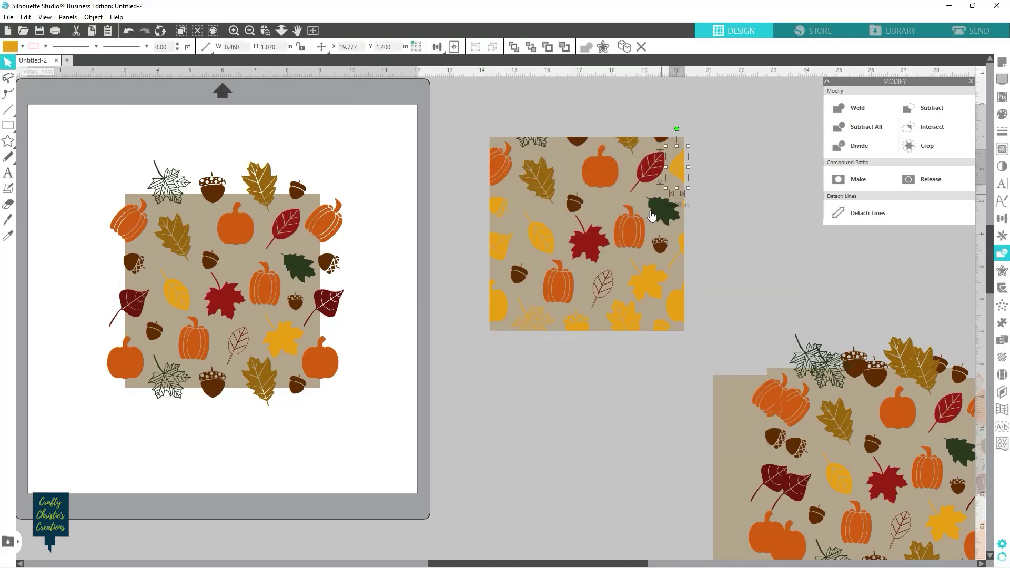
Step: Make compound paths from the cropped plain and dotted acorn pieces on the tile's bottom edge and recolor them brown
left_click(664, 324)
scroll(664, 324, "up", 5)
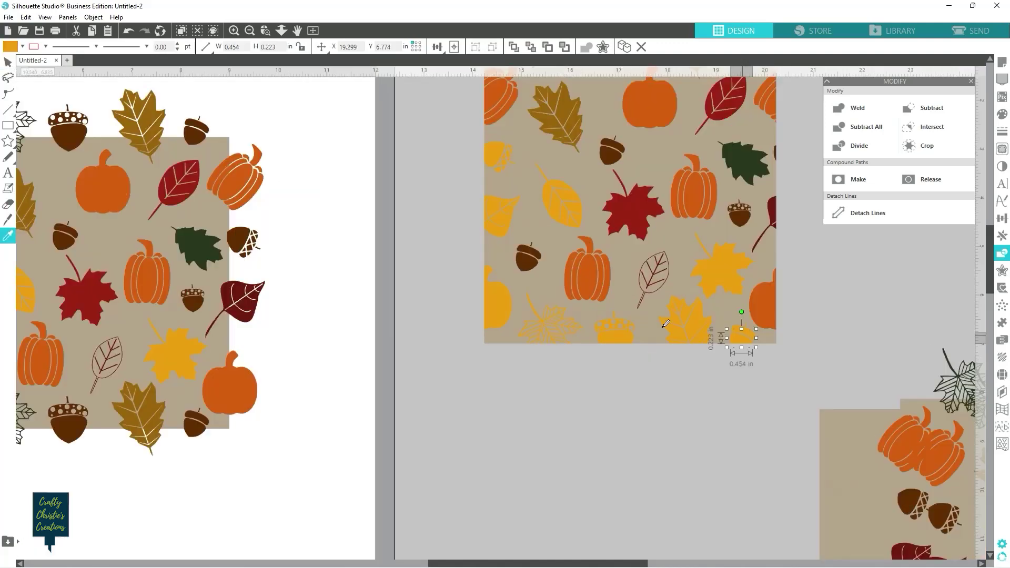
left_click(642, 357, "shift")
right_click(642, 363)
left_click(680, 270)
left_click(7, 236)
left_click(164, 206)
left_click(369, 374)
right_click(377, 378)
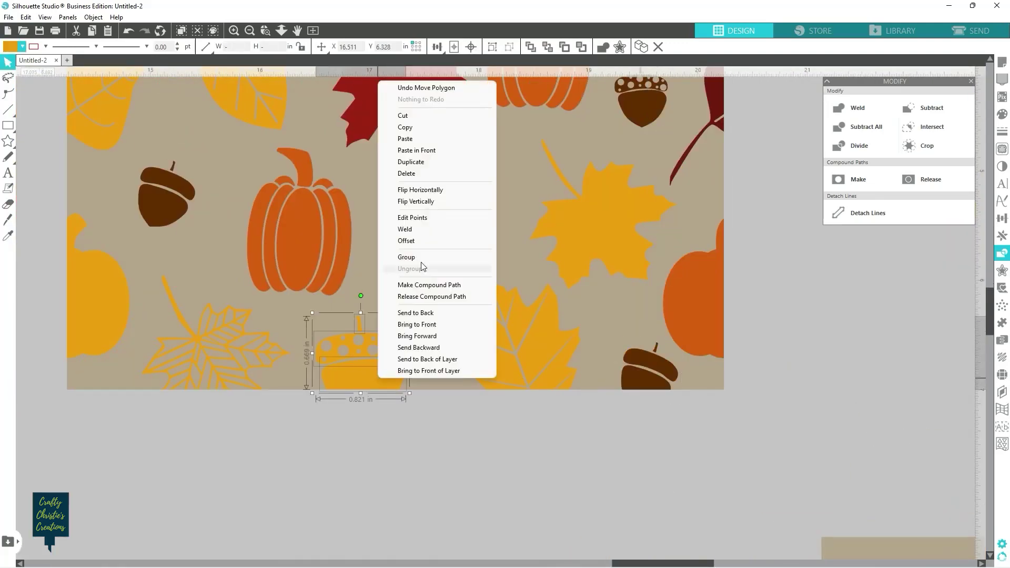
left_click(421, 285)
Step: Fill the lower-left edge pumpkin with sampled orange, and make the left-edge acorn a compound path in brown
left_click(100, 303)
left_click(8, 236)
left_click(263, 227)
scroll(225, 210, "down", 2)
right_click(317, 147)
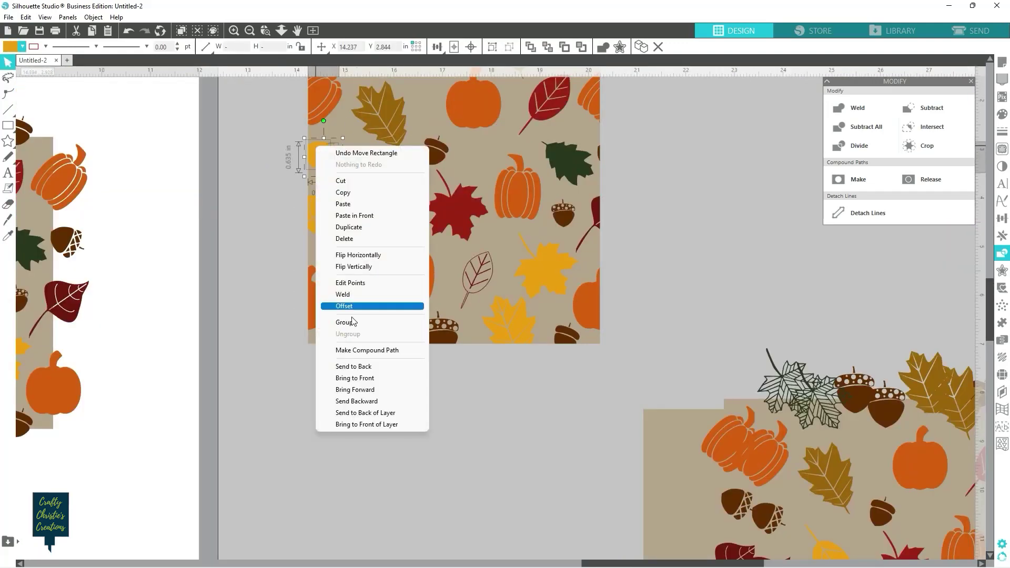
left_click(360, 349)
left_click(7, 236)
left_click(347, 261)
left_click(437, 392)
Step: Recolor the bottom-edge oak leaf golden brown, the bottom-edge maple leaf dark green and the left-edge leaf dark red
left_click_drag(623, 564, 552, 564)
left_click(704, 322)
left_click(7, 236)
left_click(577, 119)
left_click(567, 320)
left_click(7, 235)
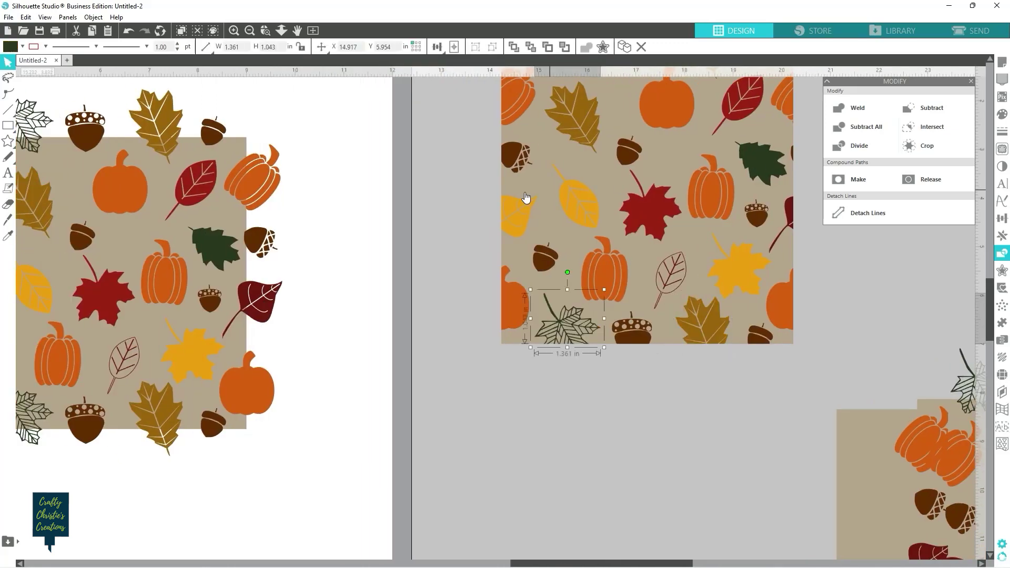
left_click(518, 213)
scroll(676, 428, "up", 1)
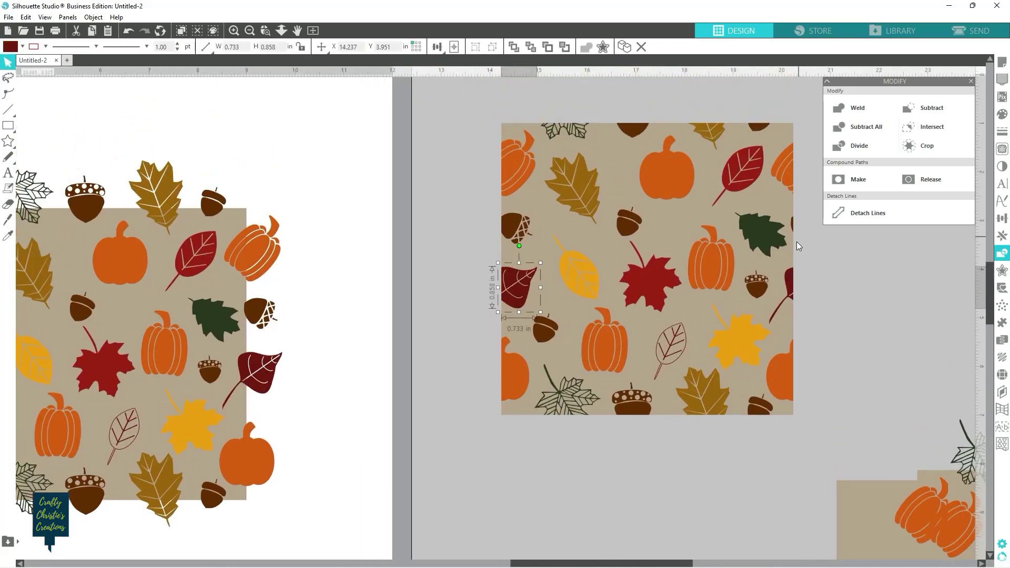
Step: Close the Modify options and group every element of the cropped 6-inch tile with its background
left_click(970, 81)
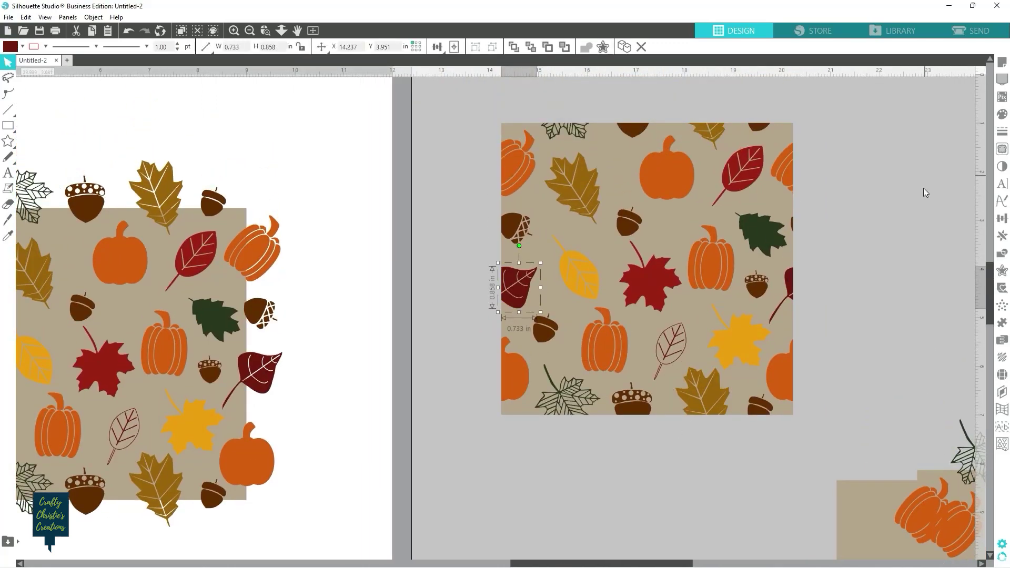
left_click_drag(466, 101, 842, 424)
right_click(728, 348)
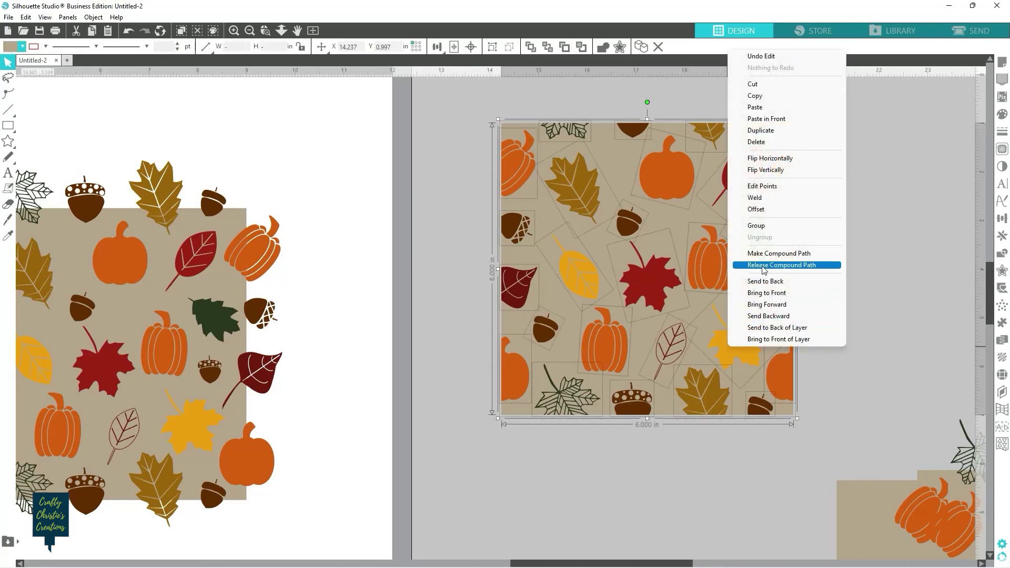
left_click(758, 229)
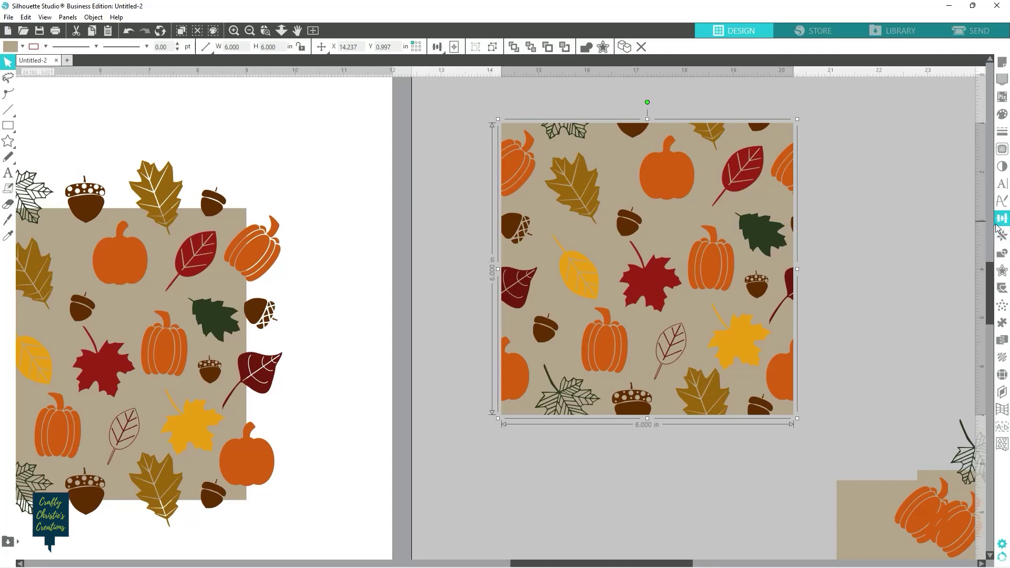
Step: Replicate the grouped 6-inch tile once to the right
left_click(1003, 255)
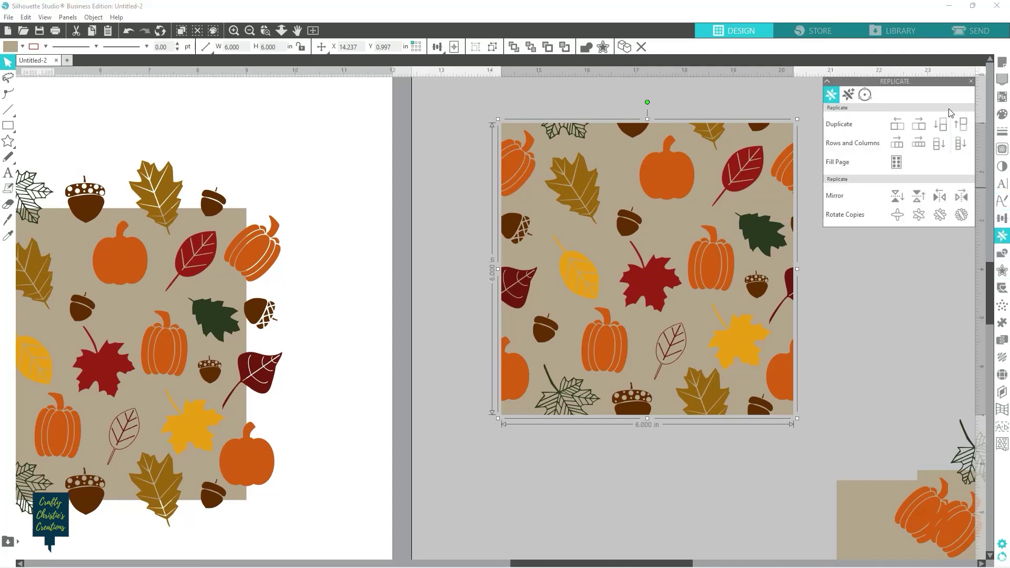
left_click(926, 125)
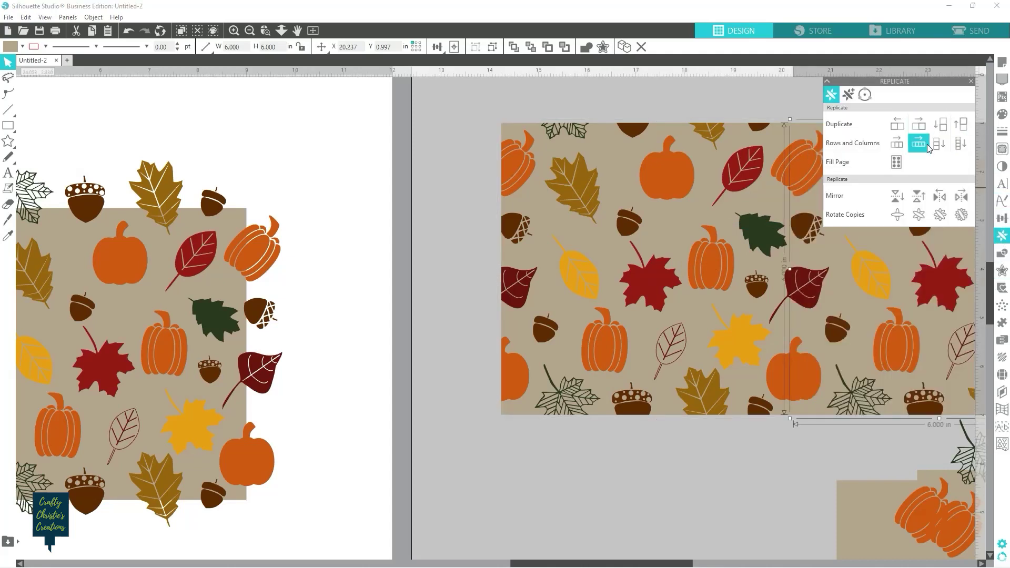
left_click(816, 454)
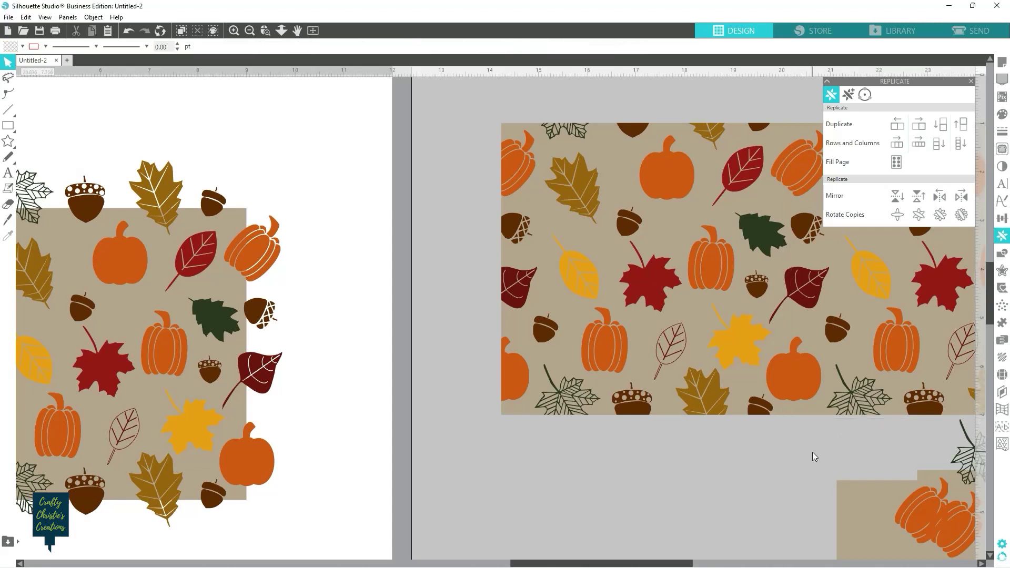
Step: Delete the leftover overlapping pattern copies below and to the right of the cropped tiles
scroll(812, 456, "down", 3)
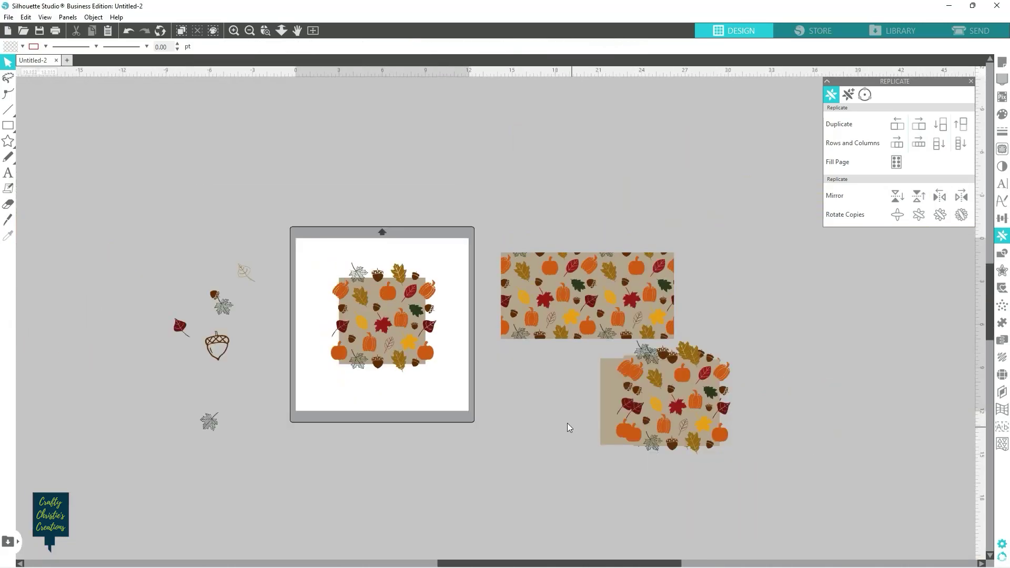
left_click_drag(584, 351, 781, 455)
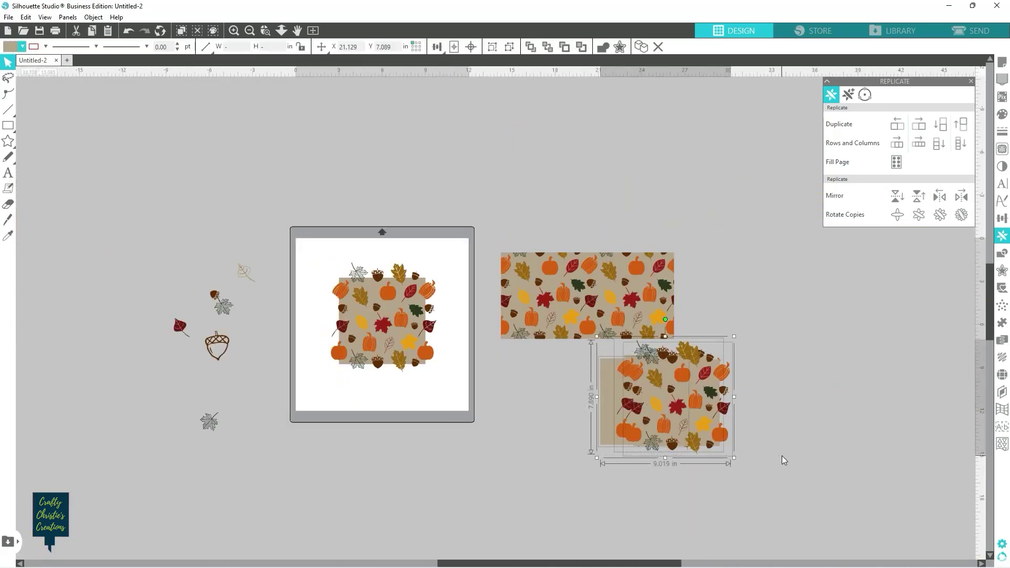
key("Delete")
Step: Duplicate the right-hand cropped tile below itself to test the vertical repeat
left_click(614, 310)
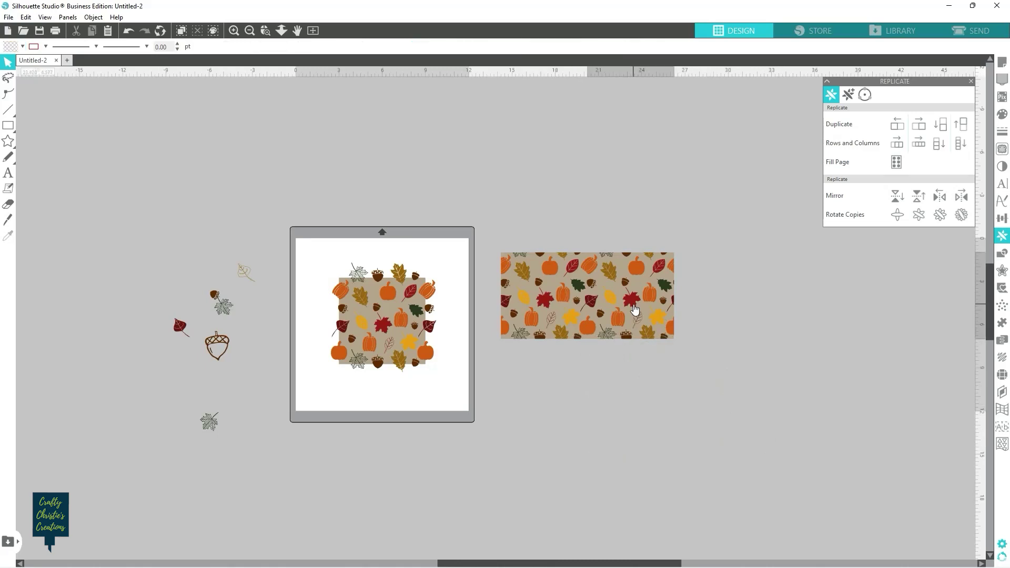
left_click(942, 126)
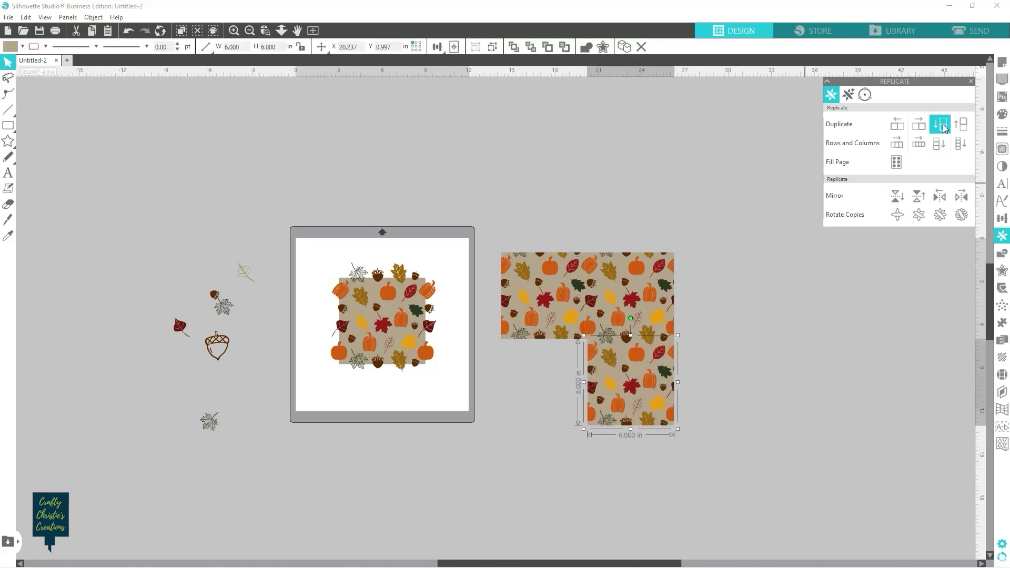
Step: Duplicate the lower tile to its left to complete a two-by-two test block, and select all four tiles
left_click(901, 130)
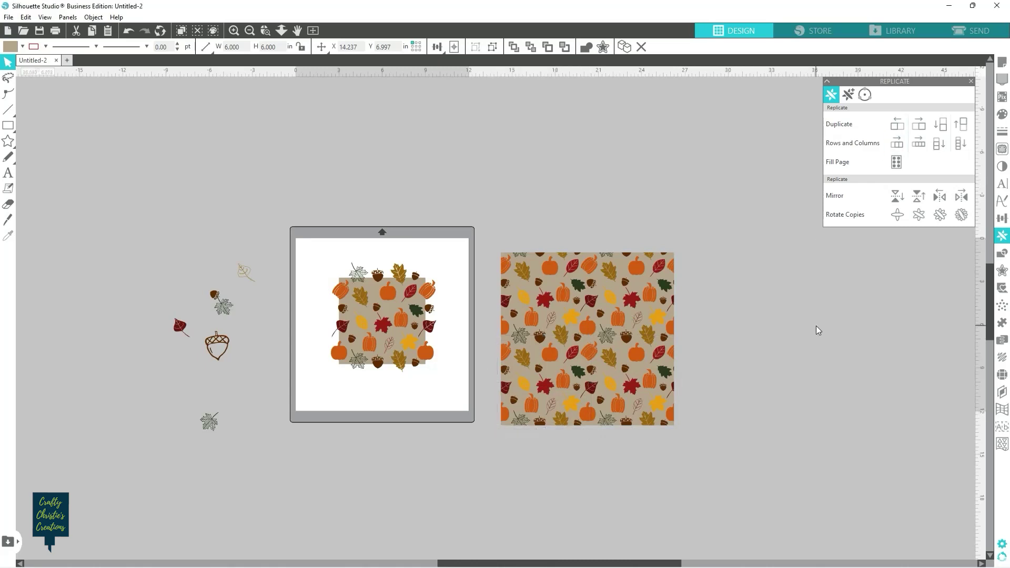
left_click_drag(525, 252, 658, 397)
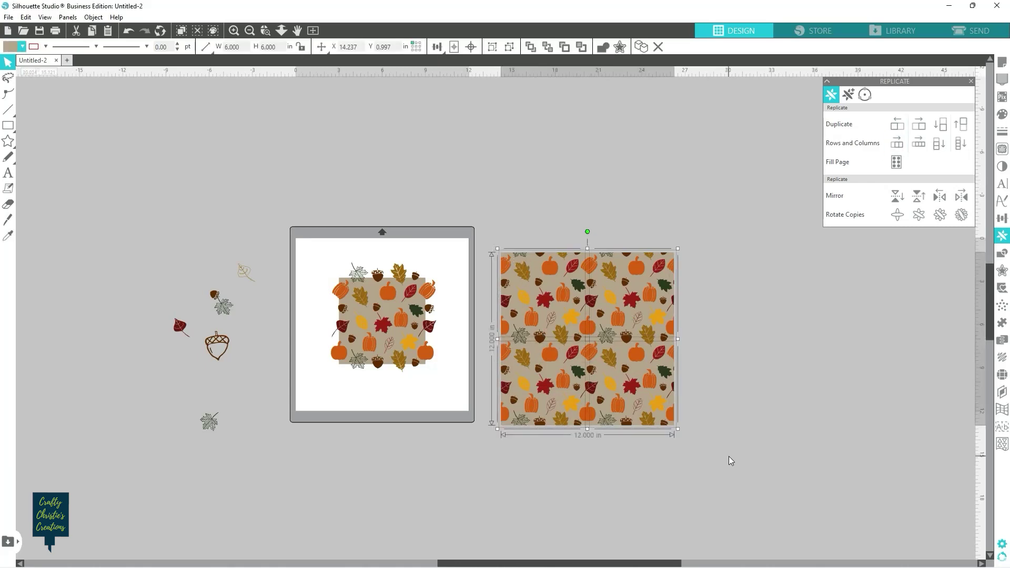
Step: Examine the seams across the two-by-two block for breaks in the repeat, and close the Replicate options
scroll(728, 462, "up", 1)
scroll(730, 457, "up", 1)
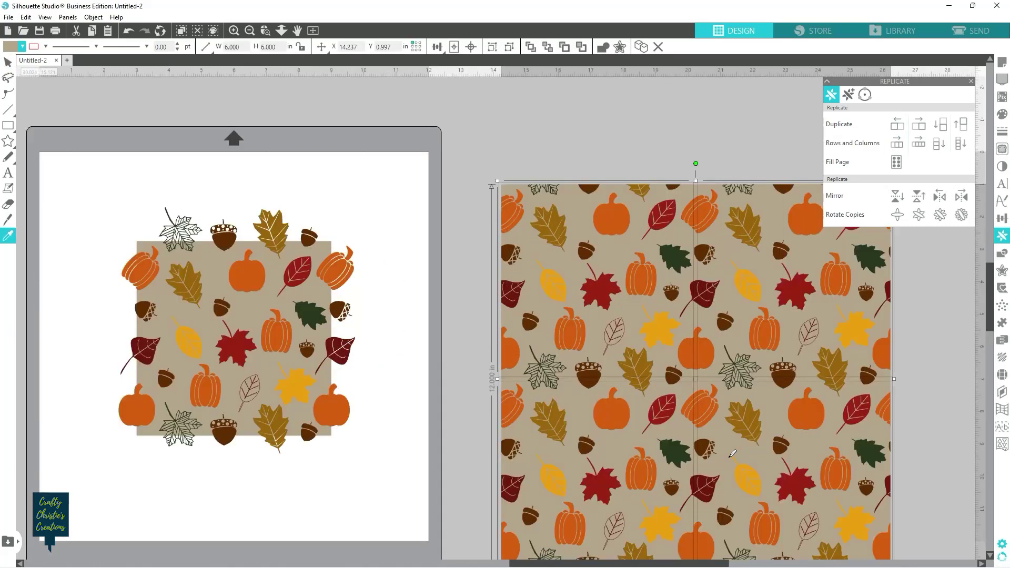
scroll(729, 458, "up", 1)
left_click(462, 458)
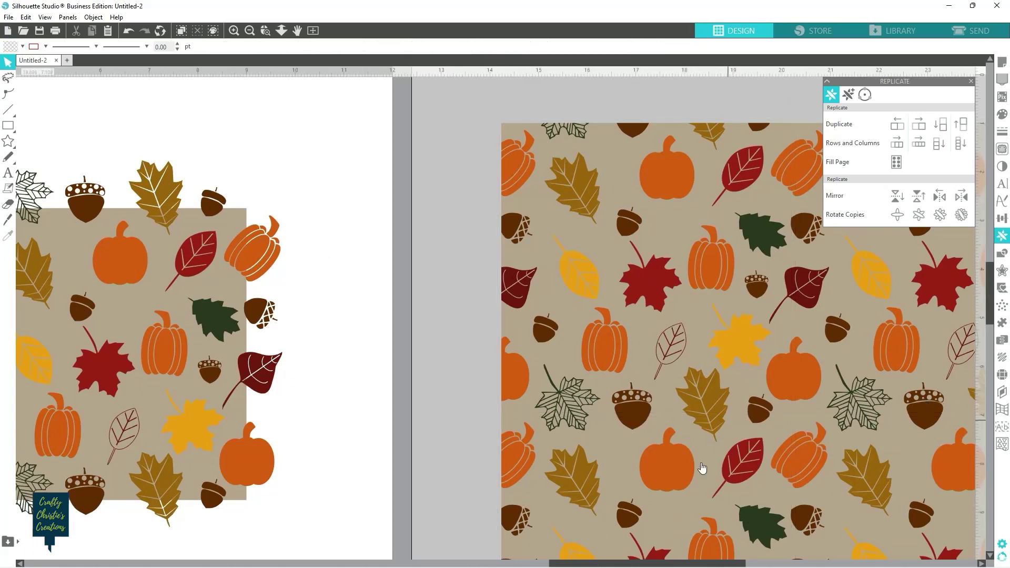
left_click_drag(638, 564, 731, 566)
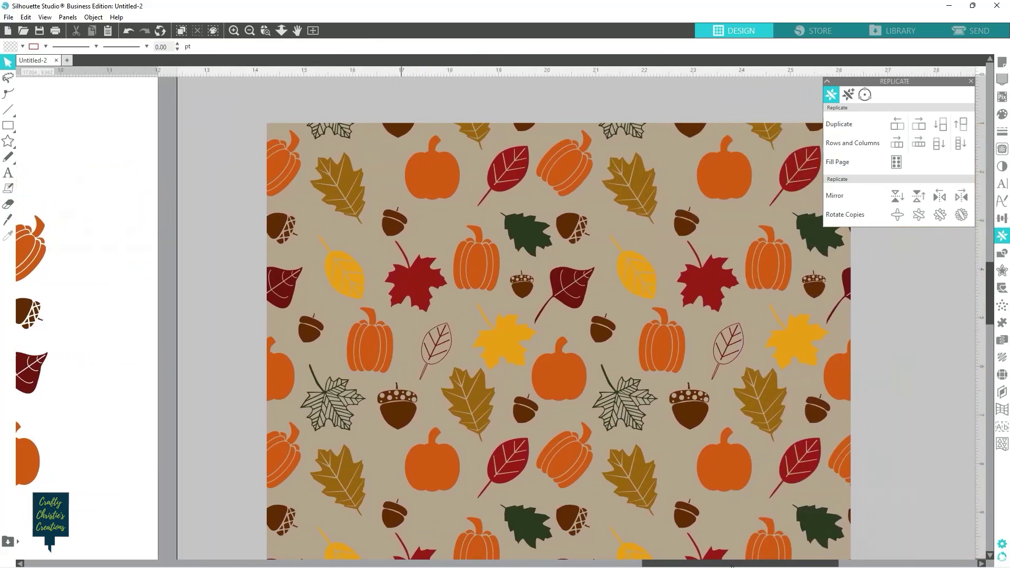
scroll(895, 474, "down", 5)
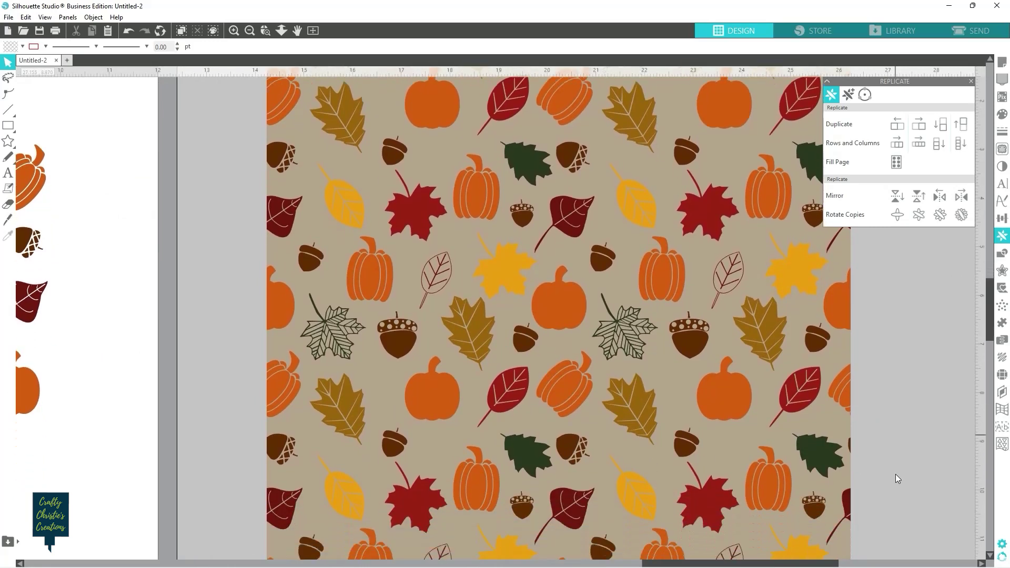
scroll(892, 466, "down", 2)
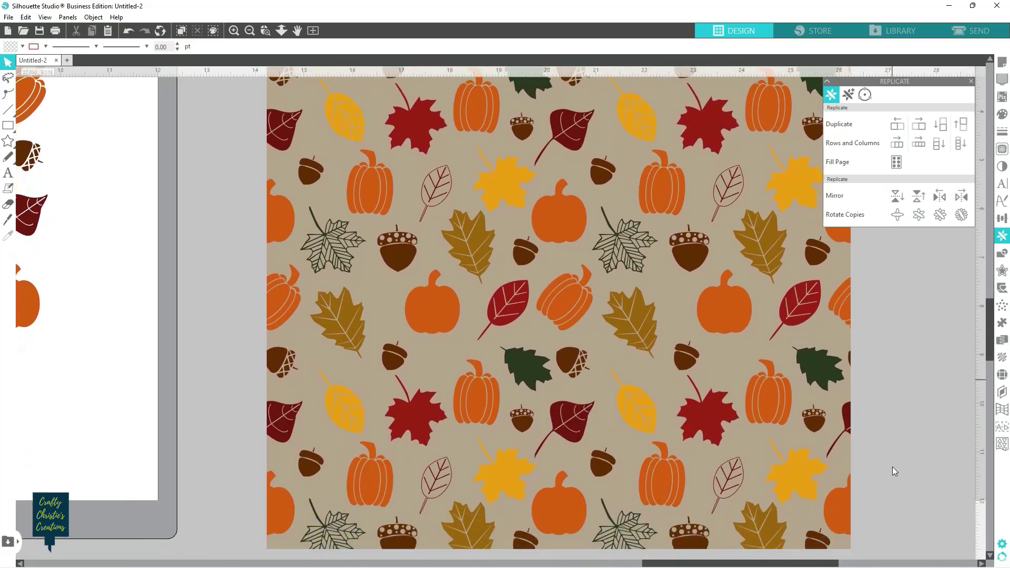
scroll(892, 466, "down", 1)
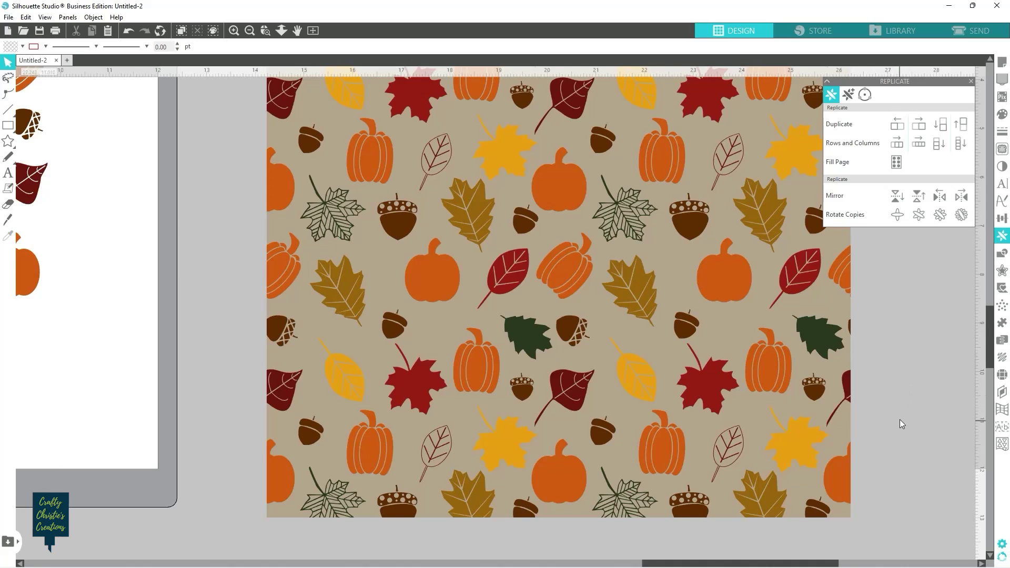
scroll(900, 418, "up", 2)
scroll(906, 426, "up", 3)
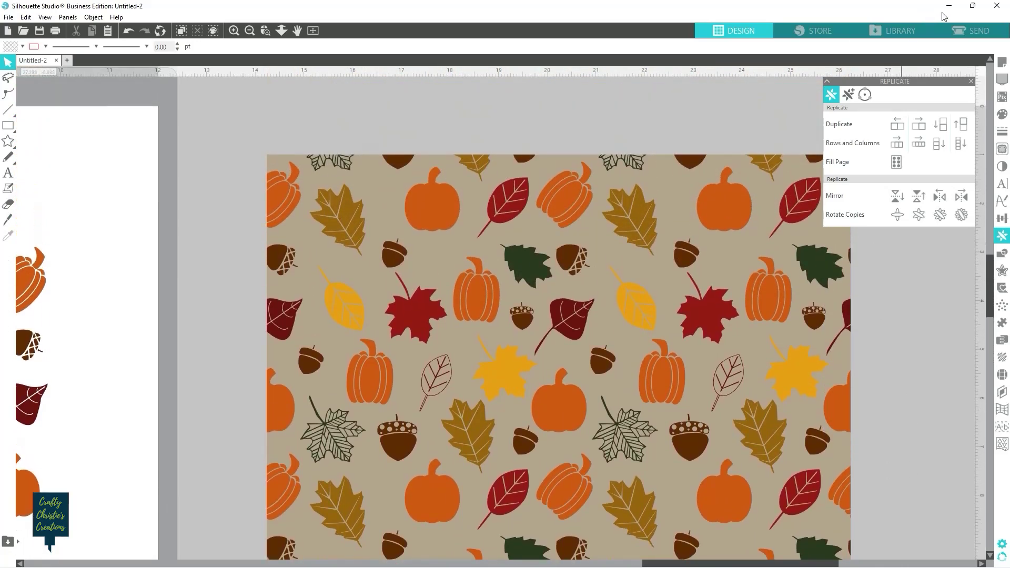
left_click(972, 81)
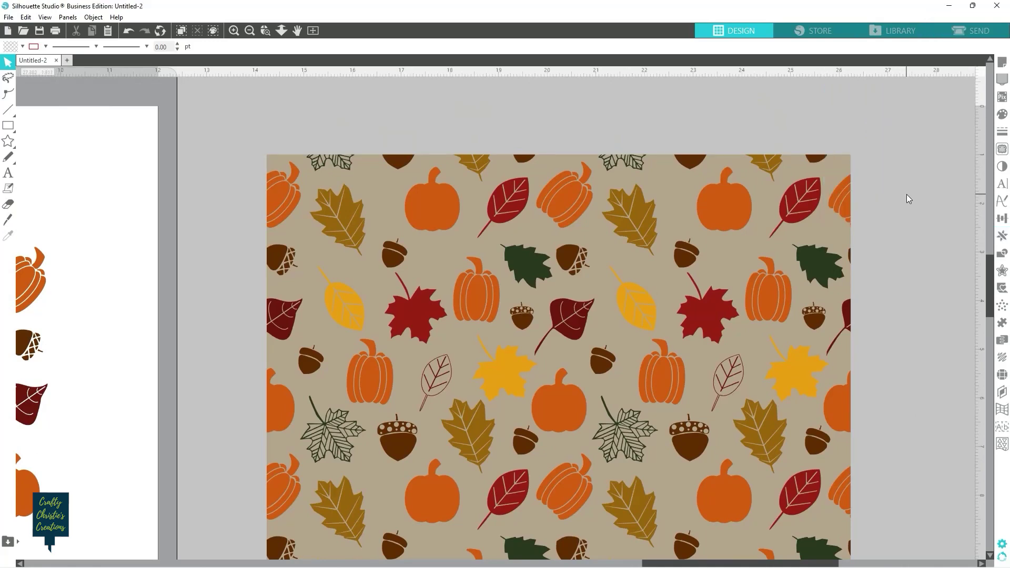
Step: Delete the original uncropped pattern on the page together with the stray elements beside it
scroll(907, 194, "down", 4)
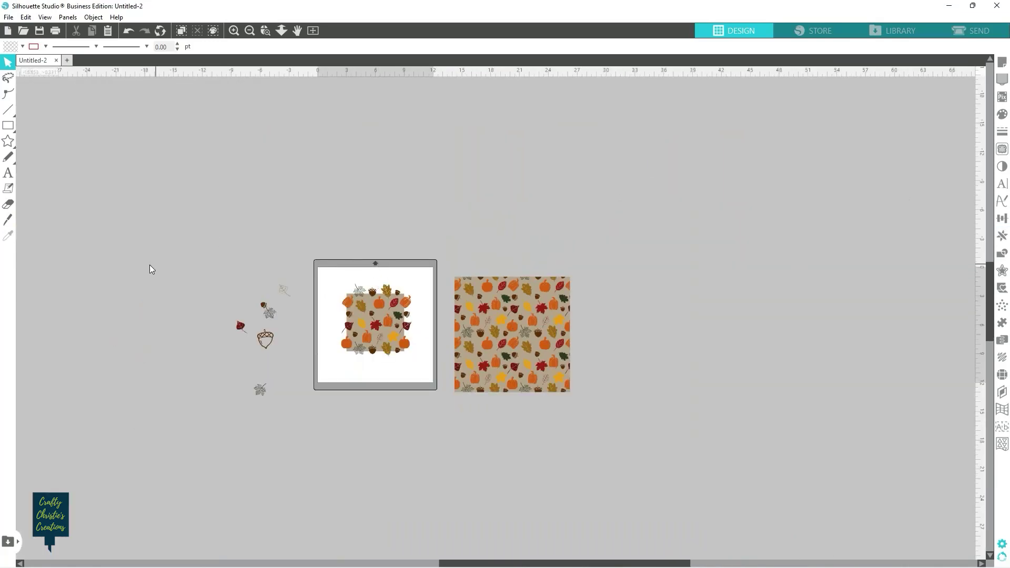
left_click_drag(185, 232, 427, 408)
left_click(426, 408)
left_click_drag(241, 263, 415, 422)
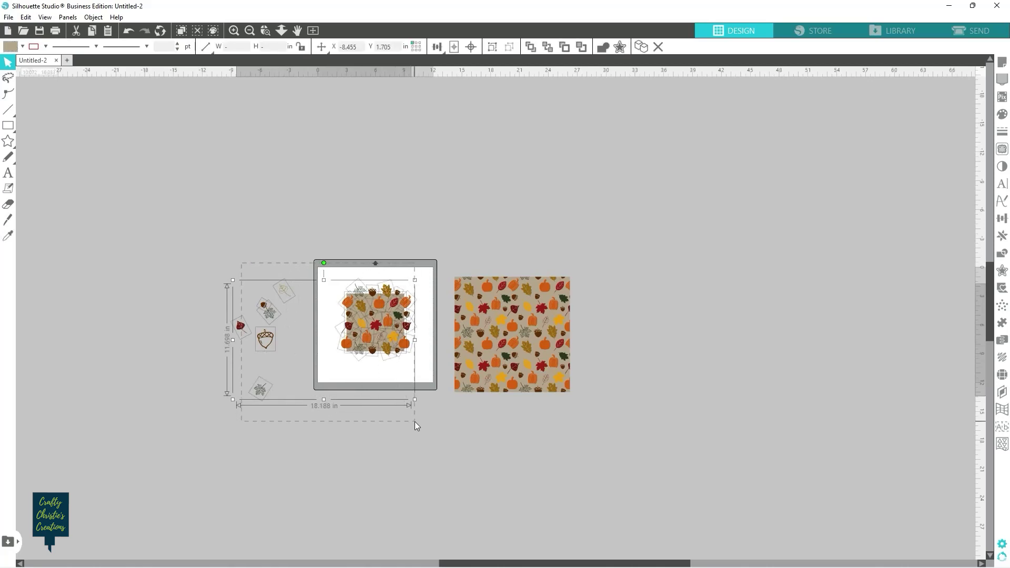
key("Delete")
Step: Move a single cropped 6-inch tile onto the upper-left corner of the page and keep it selected
left_click_drag(495, 377, 552, 379)
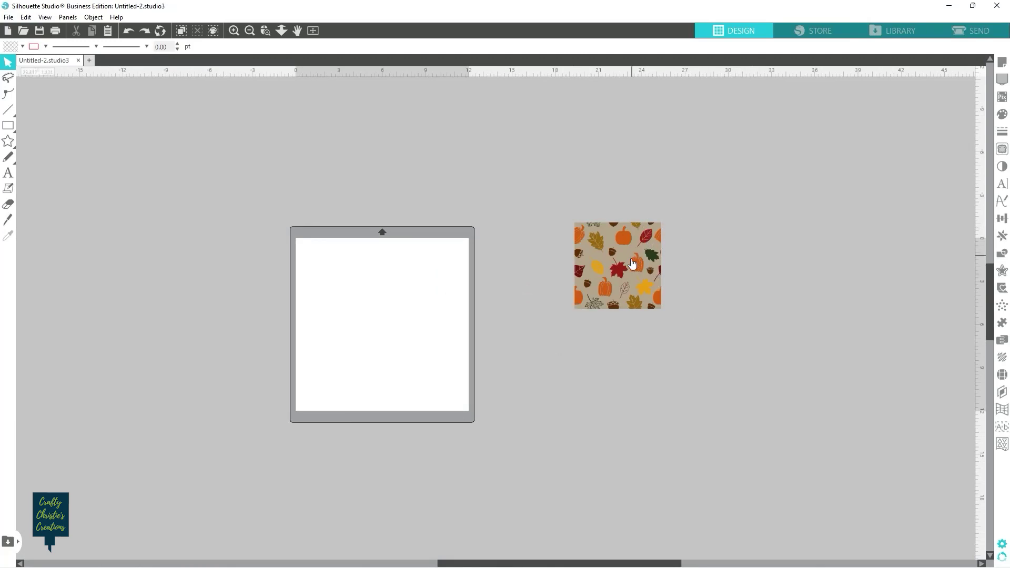
left_click_drag(635, 263, 354, 274)
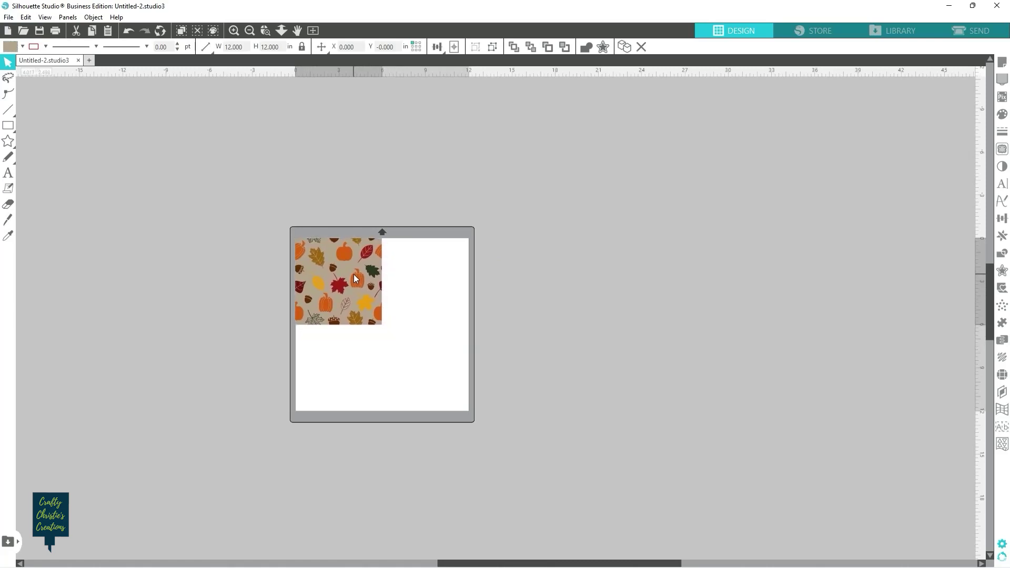
left_click(361, 295)
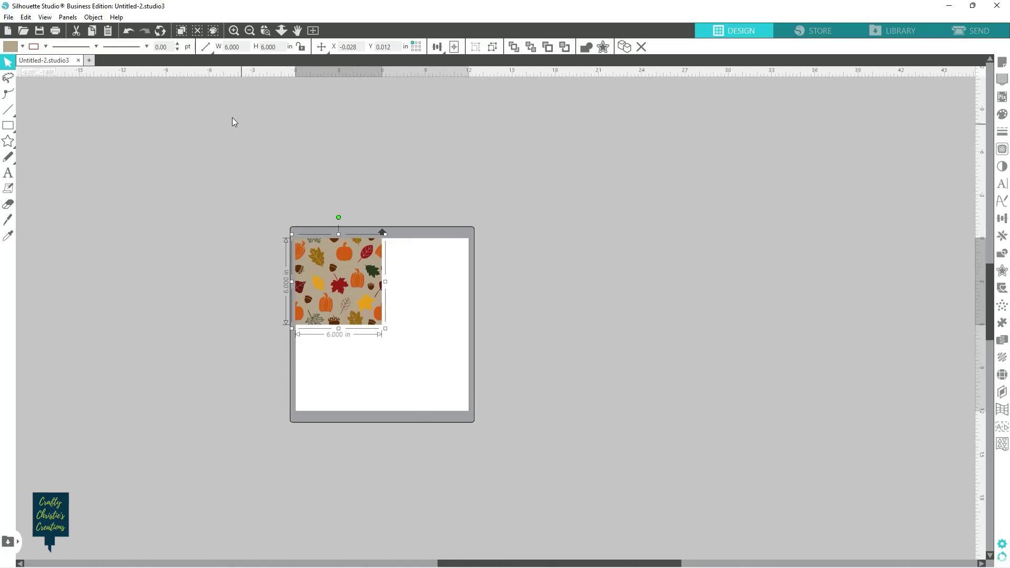
Step: Lock the tile's aspect ratio, scale it to 12 inches and center it on the page
left_click(301, 47)
left_click(269, 47)
type("12")
key("Return")
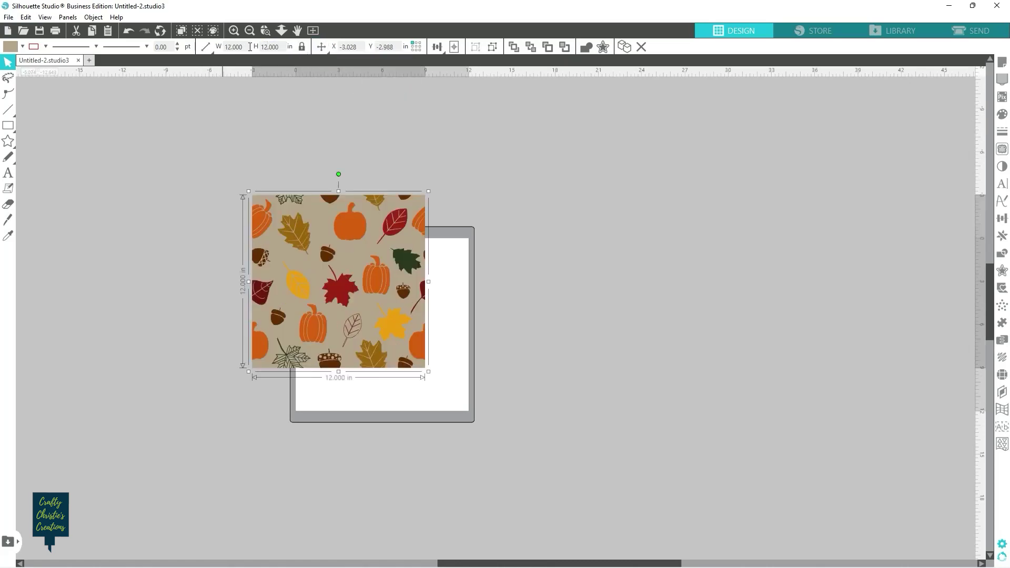
left_click(454, 47)
left_click(416, 141)
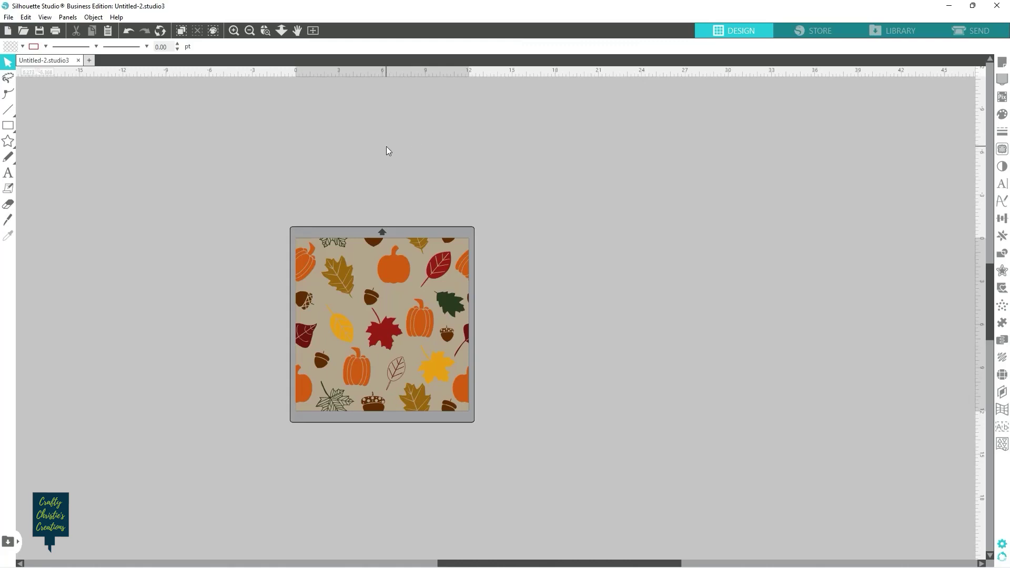
Step: Save the design to the hard drive's Downloads folder as a JPEG named Fall Pattern
left_click(8, 17)
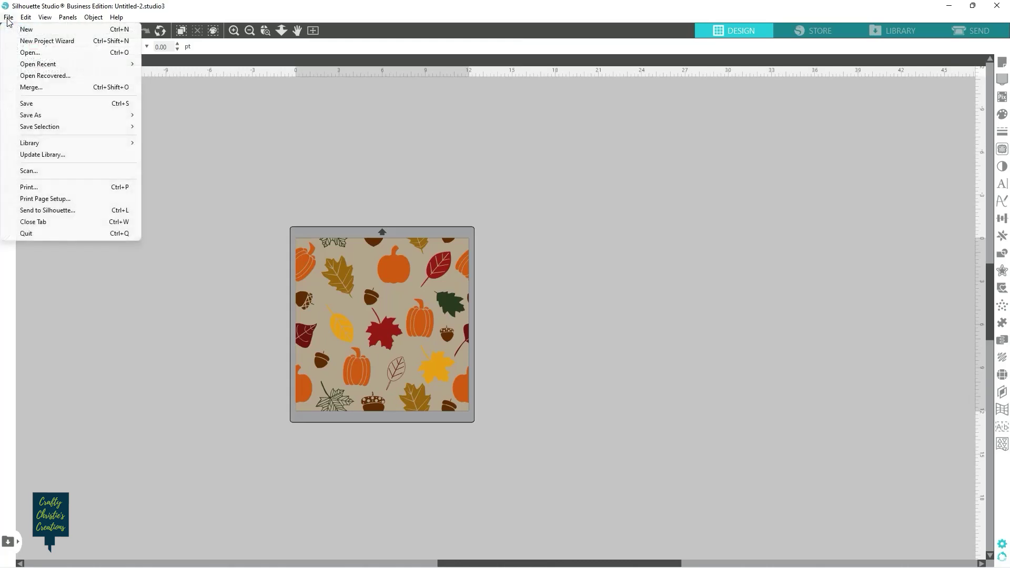
mouse_move(54, 115)
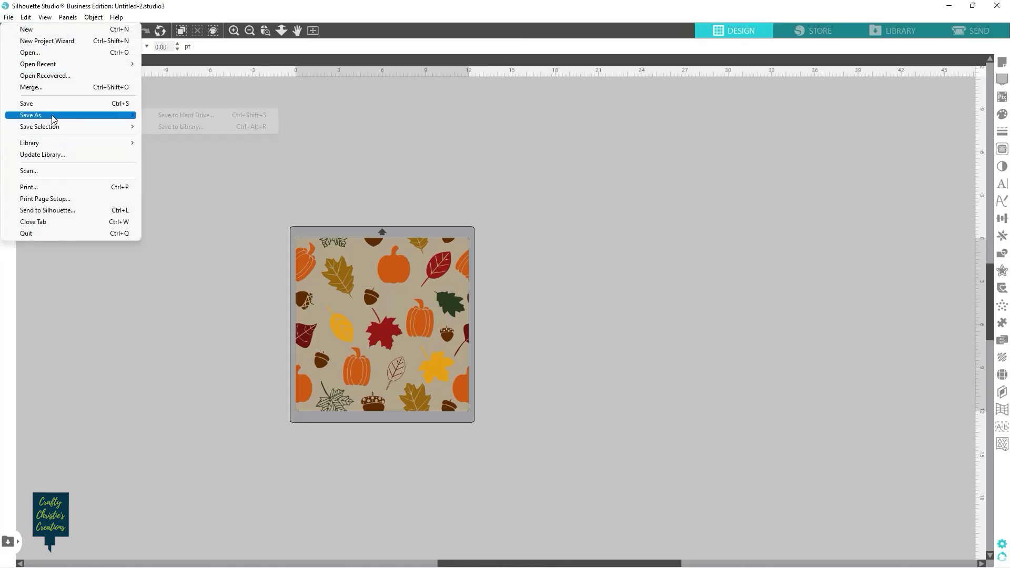
left_click(163, 115)
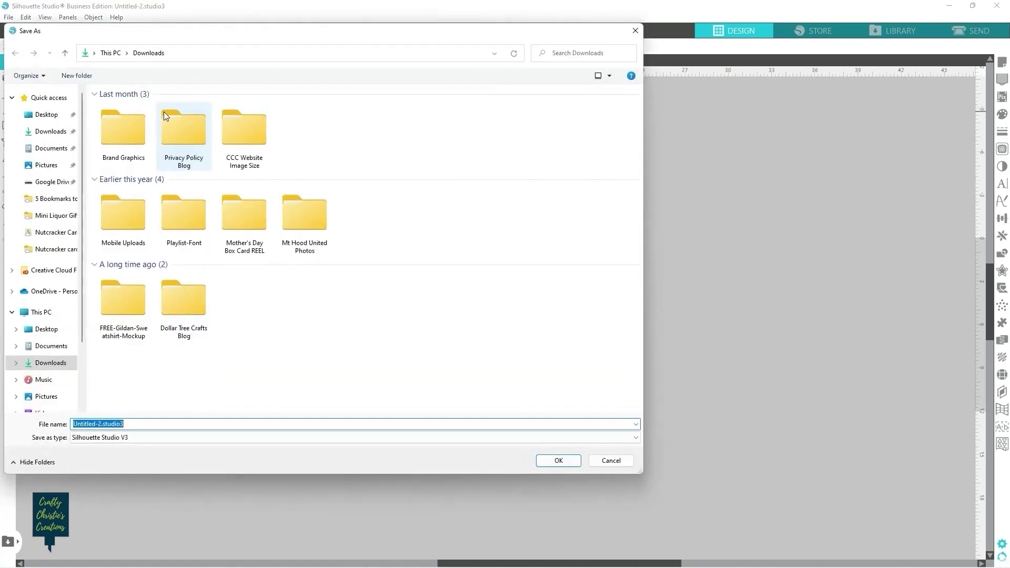
type("Fall Pattern")
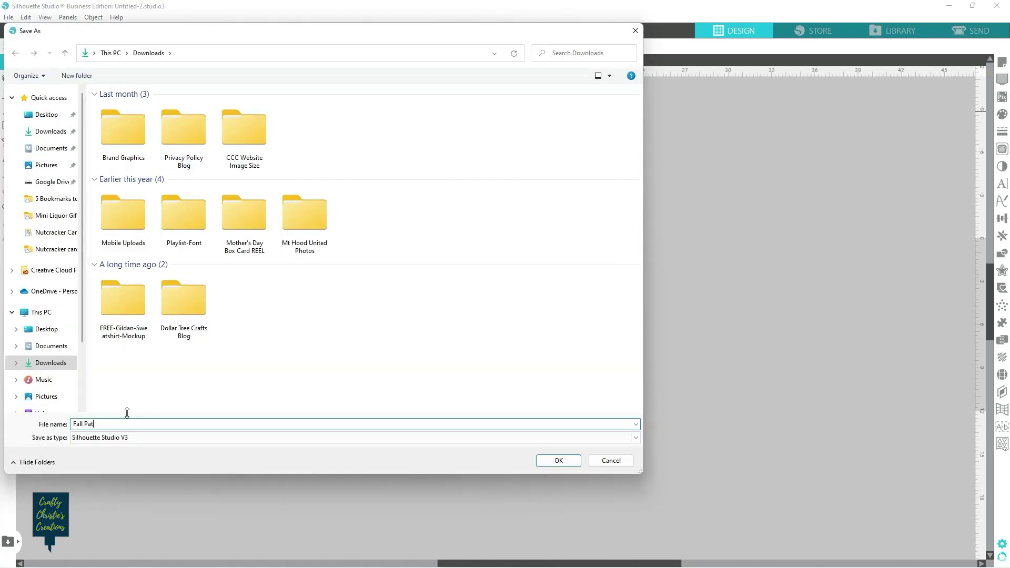
left_click(157, 438)
left_click(159, 478)
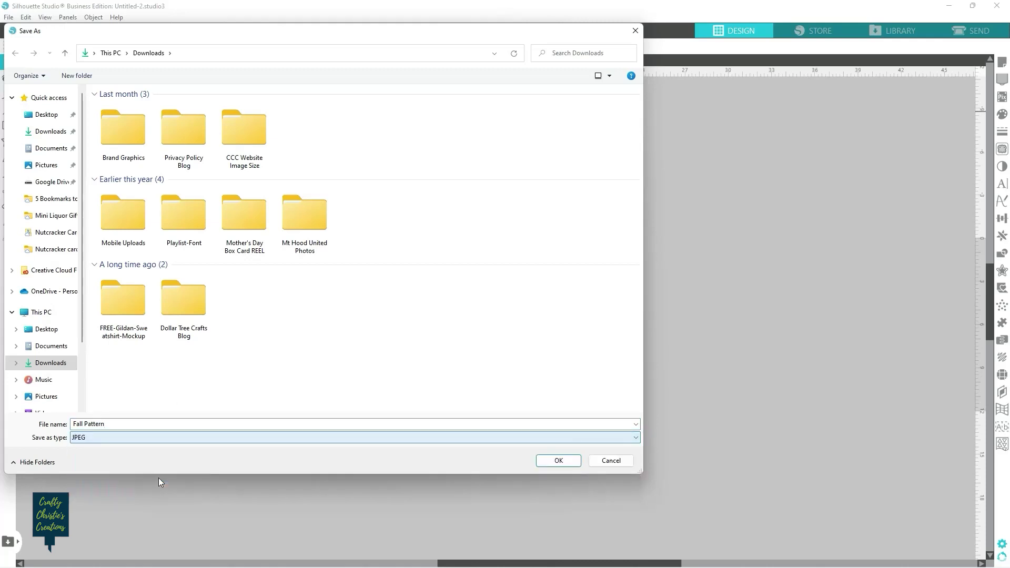
left_click(559, 461)
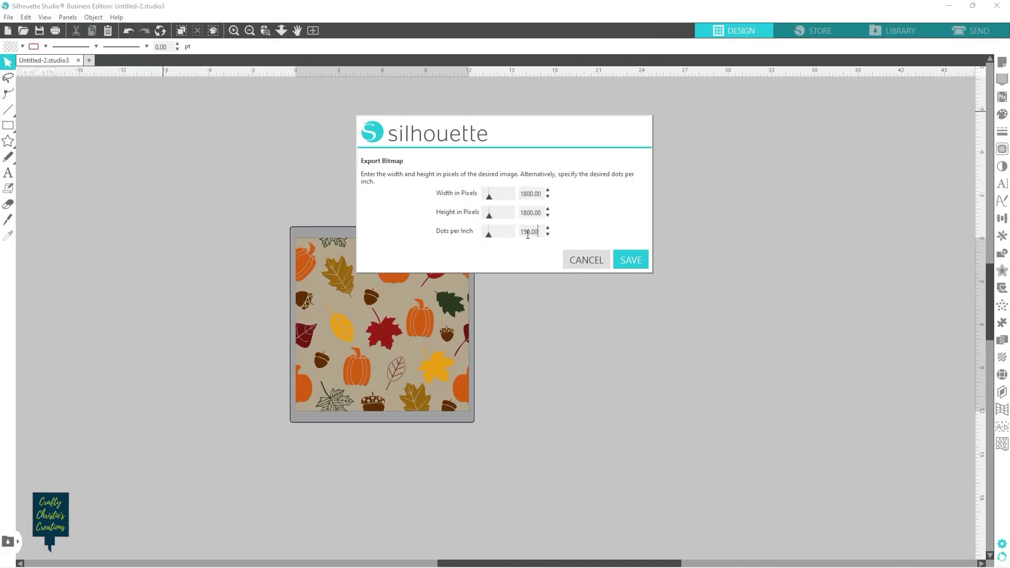
Step: Change the dots per inch for the bitmap export and save the image
double_click(527, 236)
type("3")
left_click(635, 259)
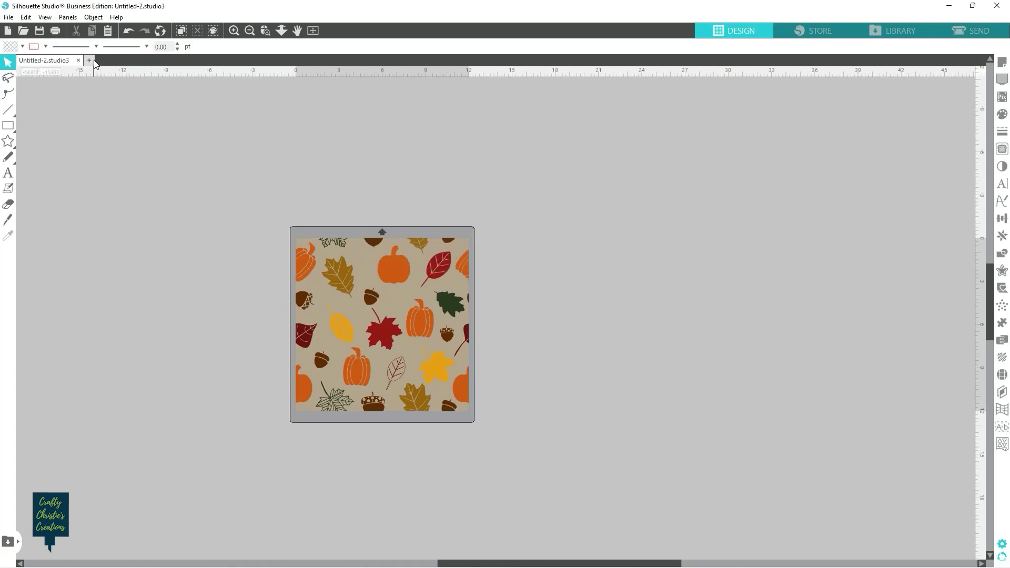
Step: Add the Fall Pattern image from Downloads in File Explorer to the library's Patterns folder, and close both the Explorer window and the library view
left_click(7, 541)
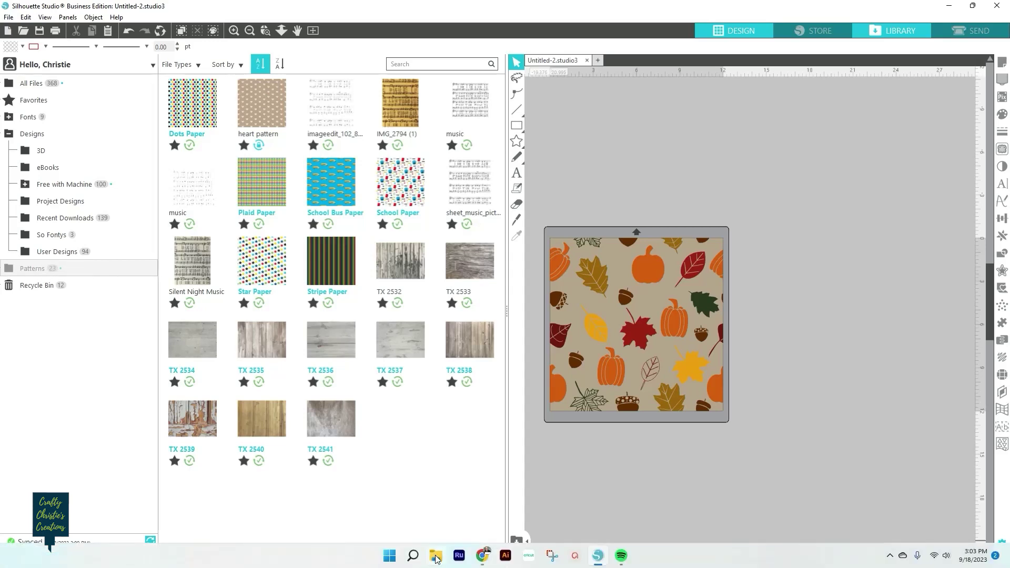
left_click(435, 558)
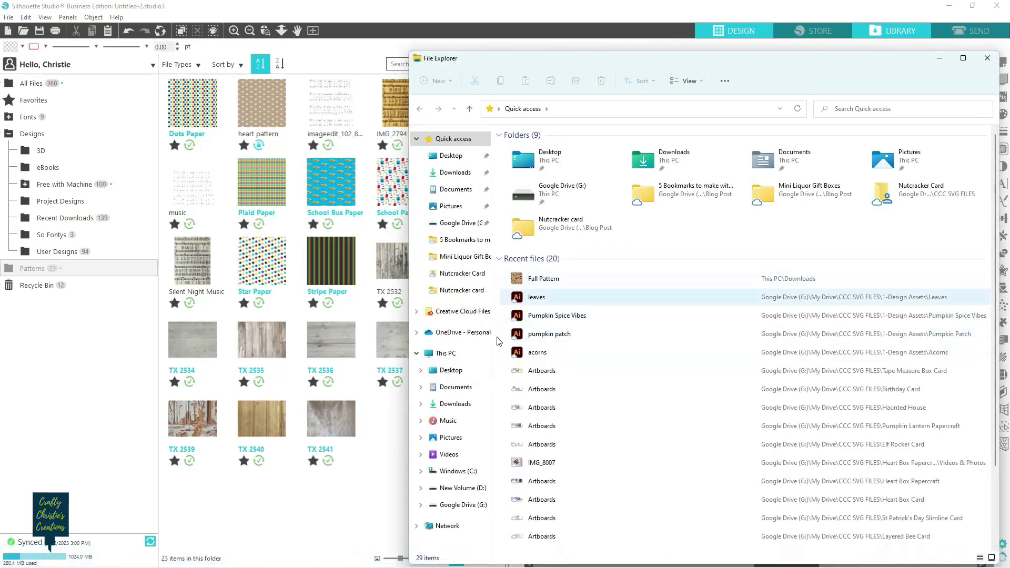
left_click(448, 405)
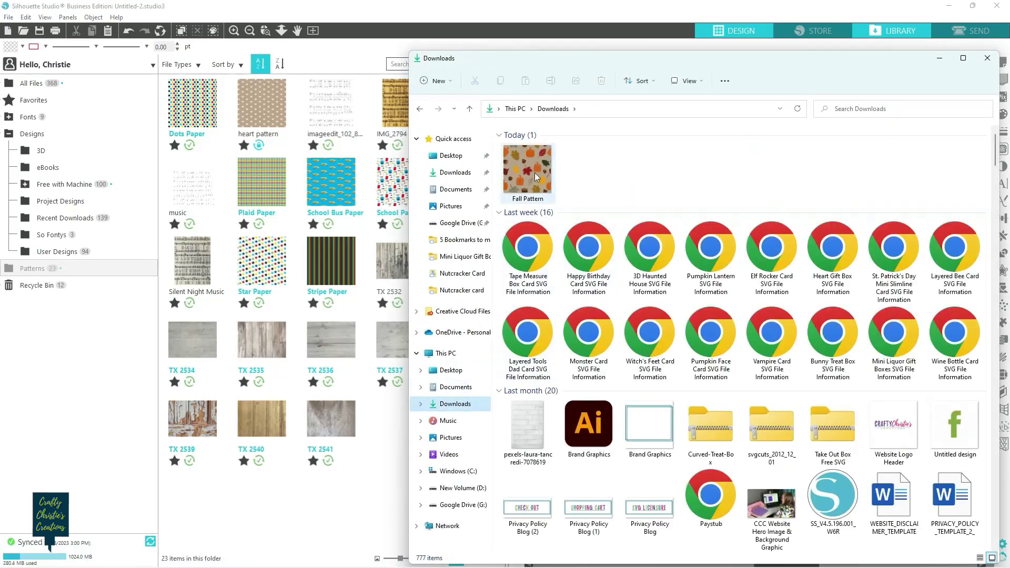
left_click_drag(536, 178, 351, 422)
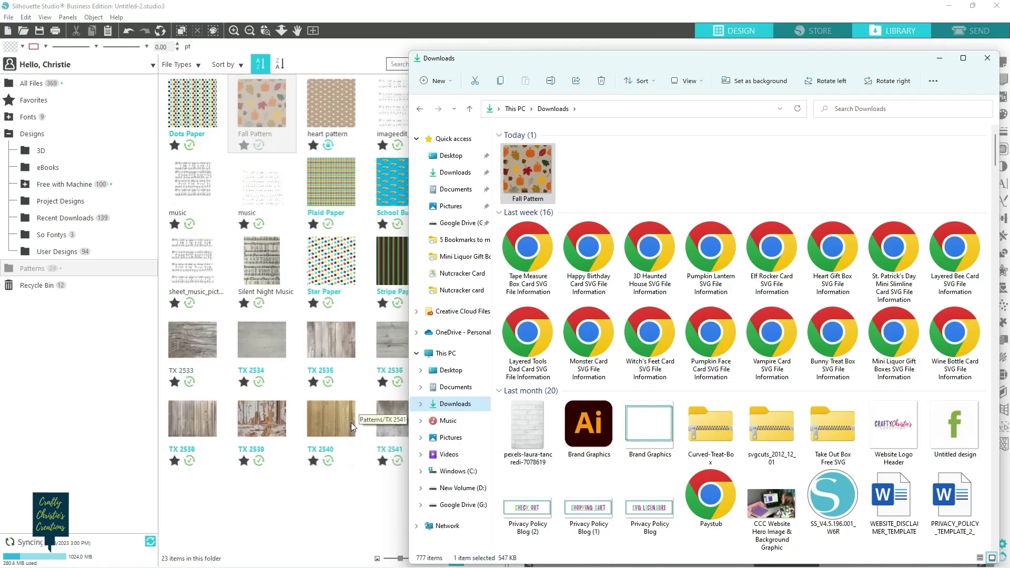
left_click(987, 58)
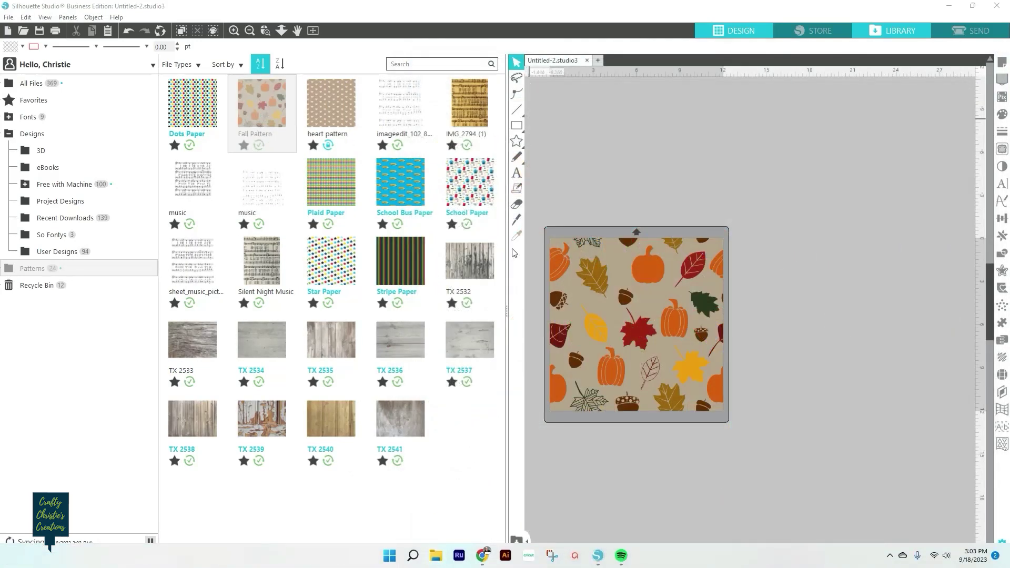
left_click(522, 539)
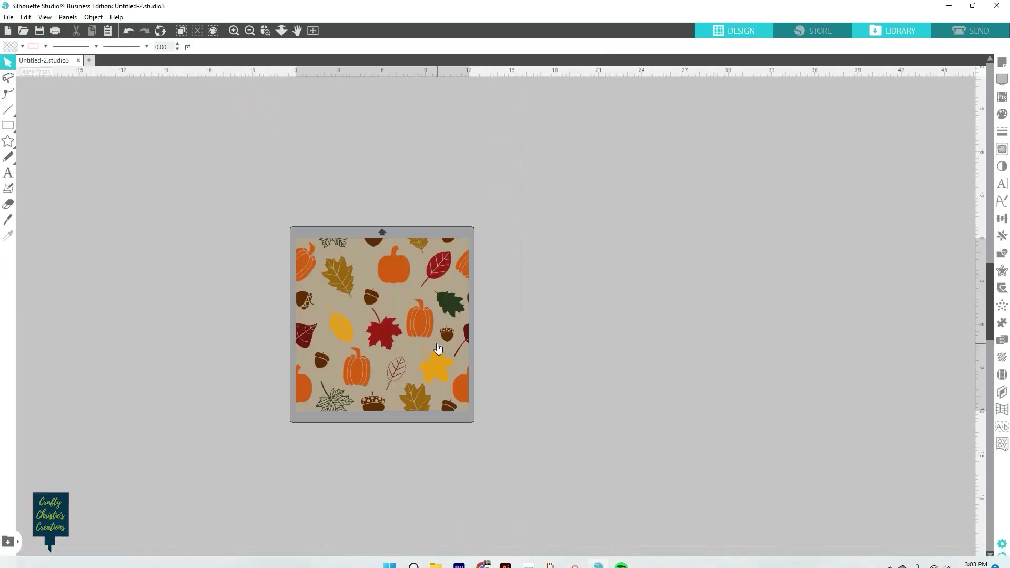
Step: Create a new document and draw a rectangle covering the Letter page, about 8.5 by 11 inches
left_click(89, 61)
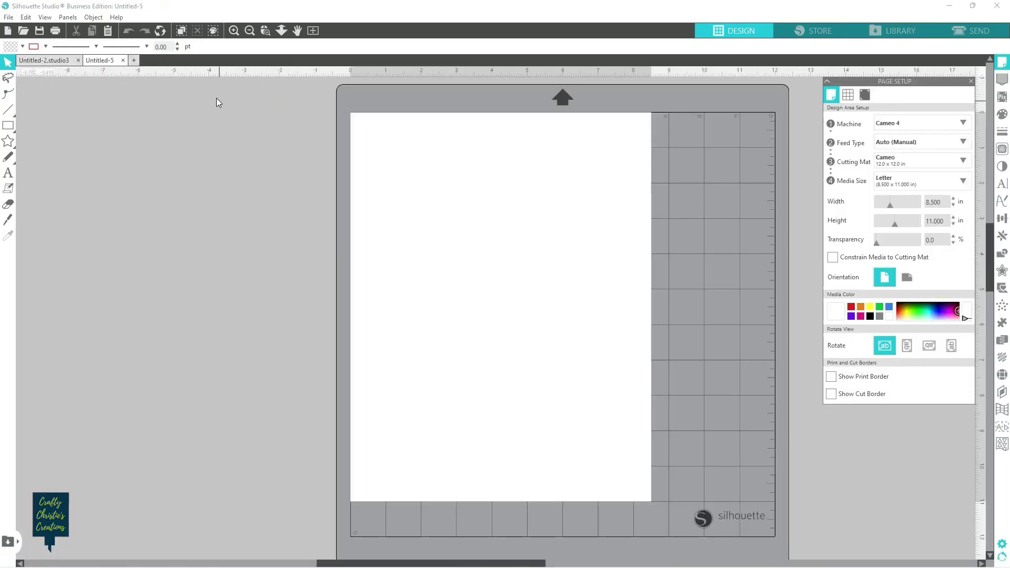
left_click(25, 125)
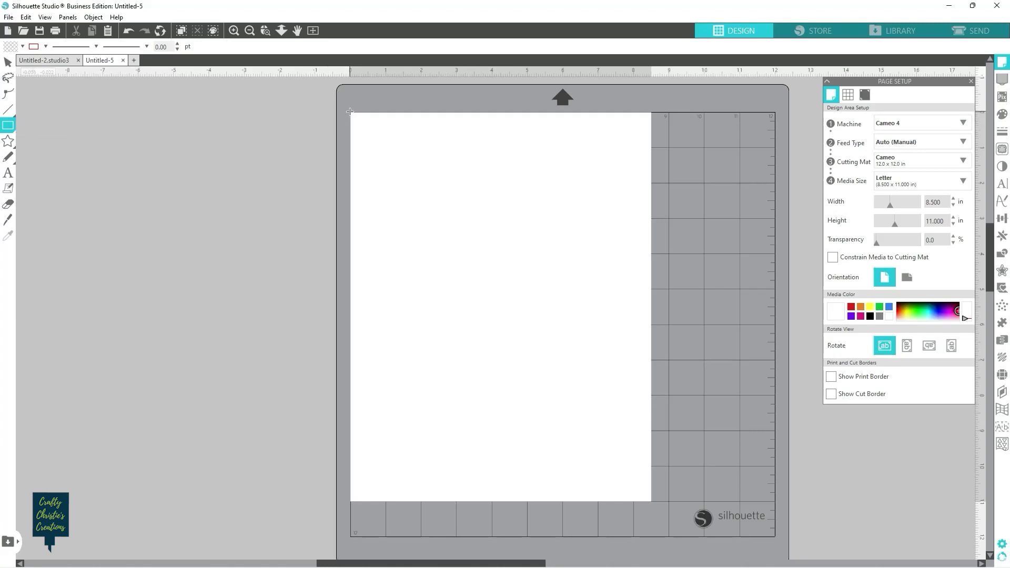
left_click_drag(350, 111, 651, 501)
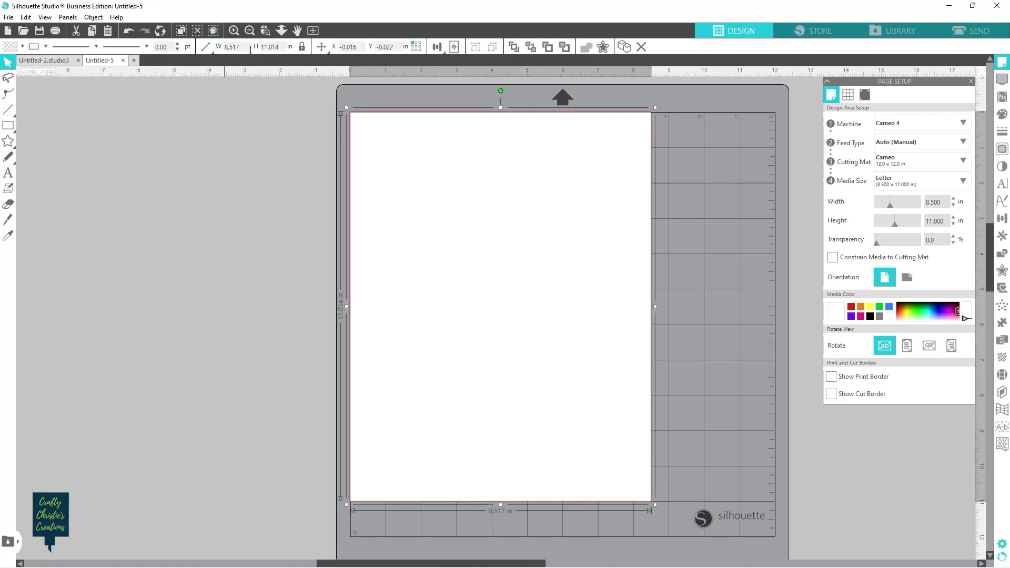
Step: Unlock the rectangle's aspect ratio and set its width to 8.5 inches and its height to 11 inches
left_click_drag(230, 51, 241, 48)
left_click(301, 48)
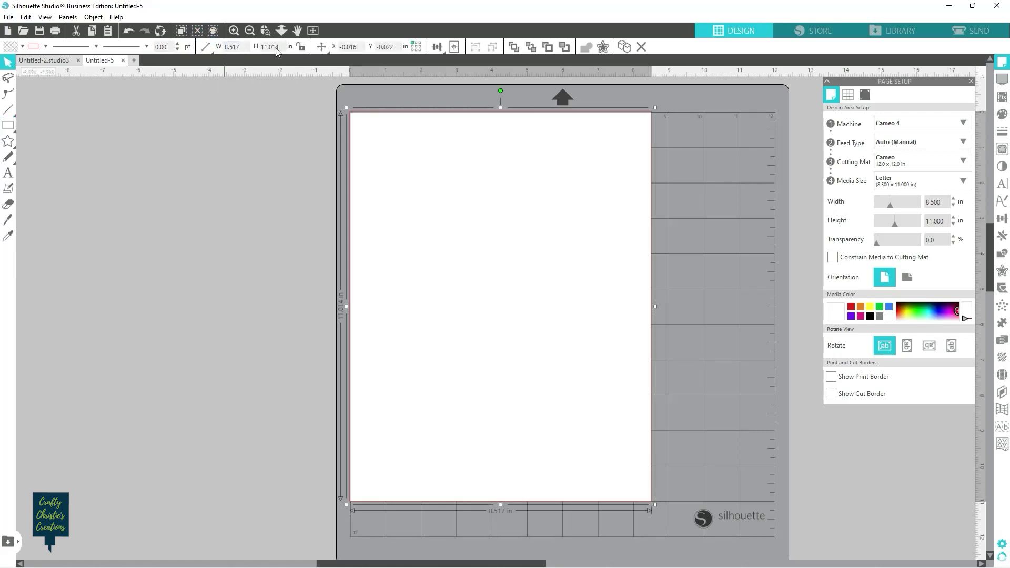
double_click(245, 47)
mouse_move(213, 51)
type("8")
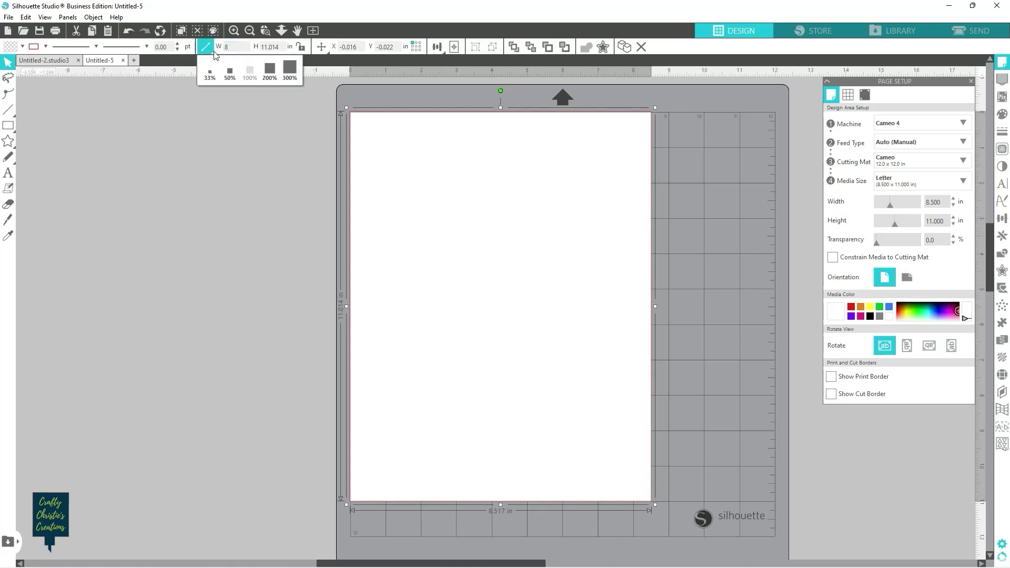
type(".5")
key("Tab")
type("11")
key("Return")
left_click(255, 202)
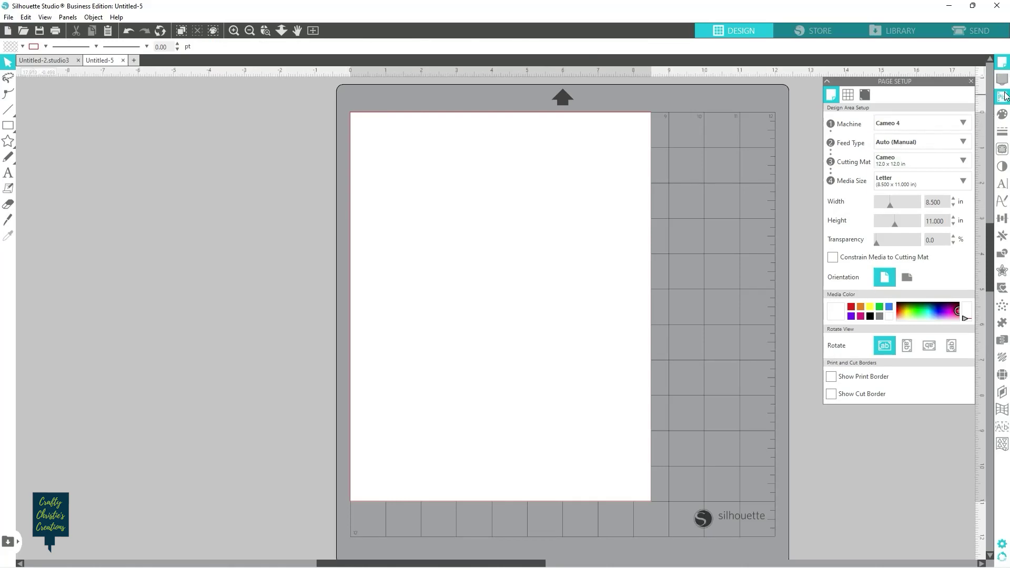
Step: Fill the page-sized rectangle with the custom Fall Pattern from the Patterns group and scale the pattern to 19%
left_click(1003, 115)
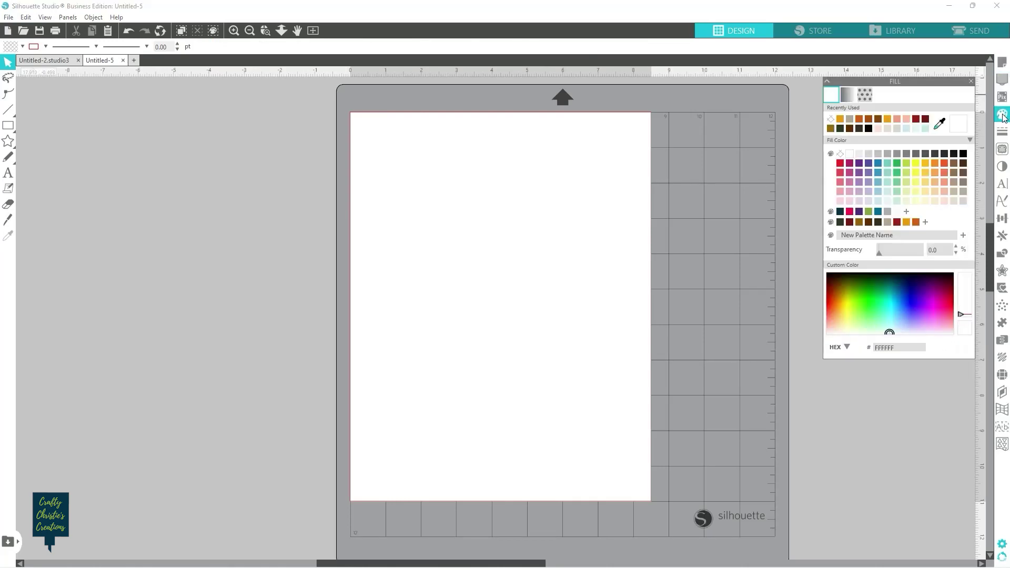
left_click(866, 95)
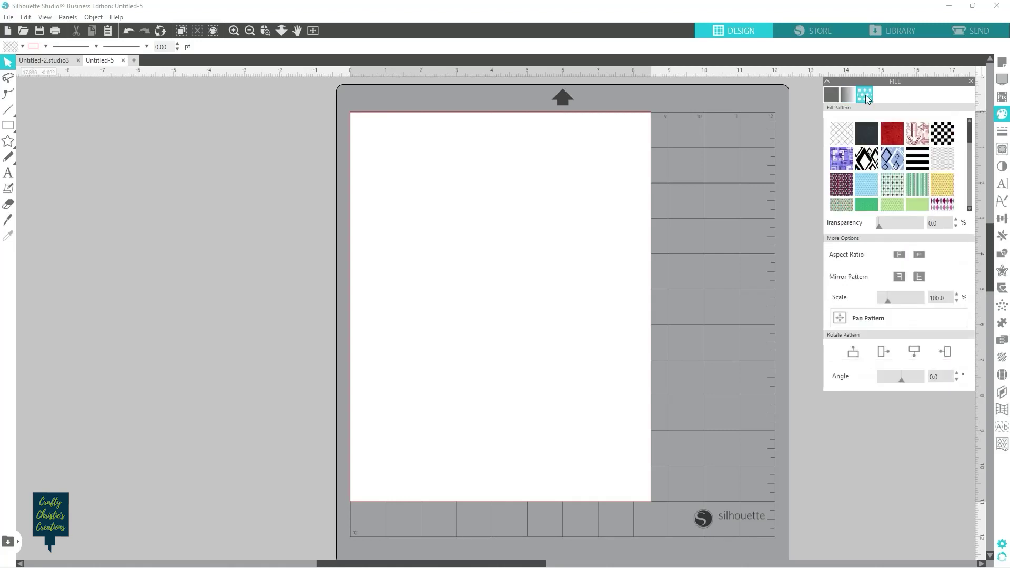
left_click_drag(971, 135, 967, 187)
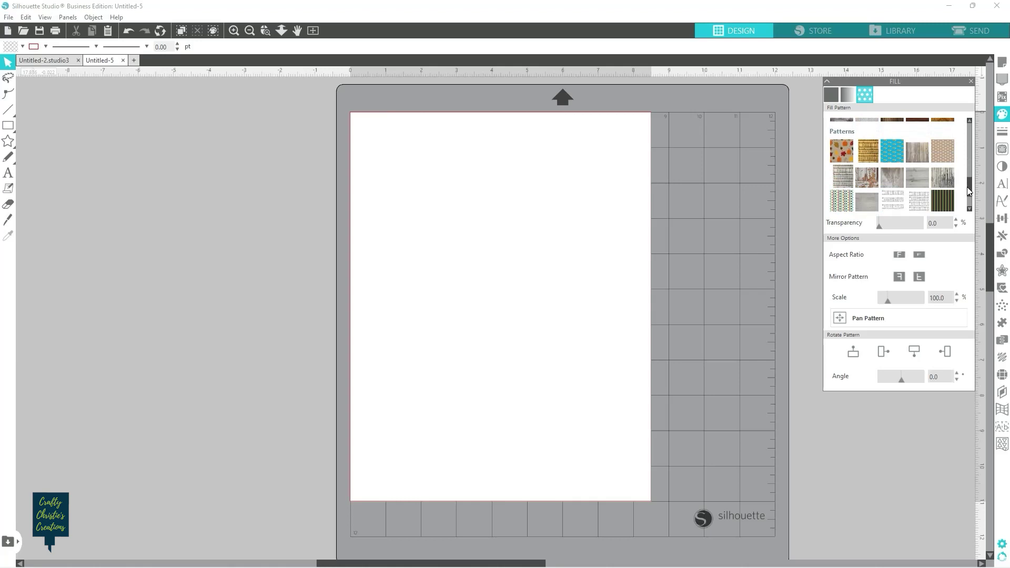
left_click(845, 146)
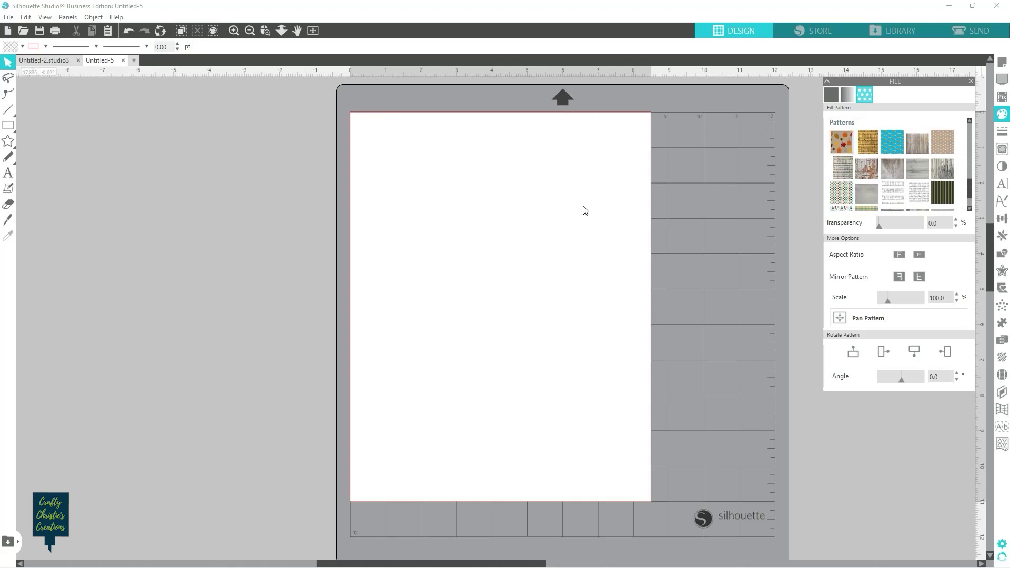
left_click(645, 117)
left_click(836, 141)
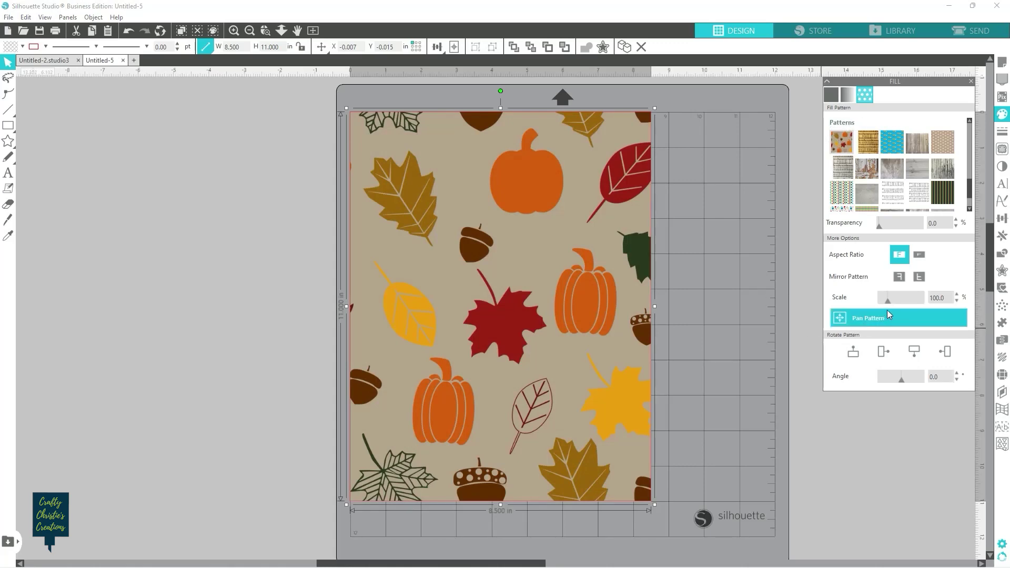
left_click_drag(889, 299, 883, 307)
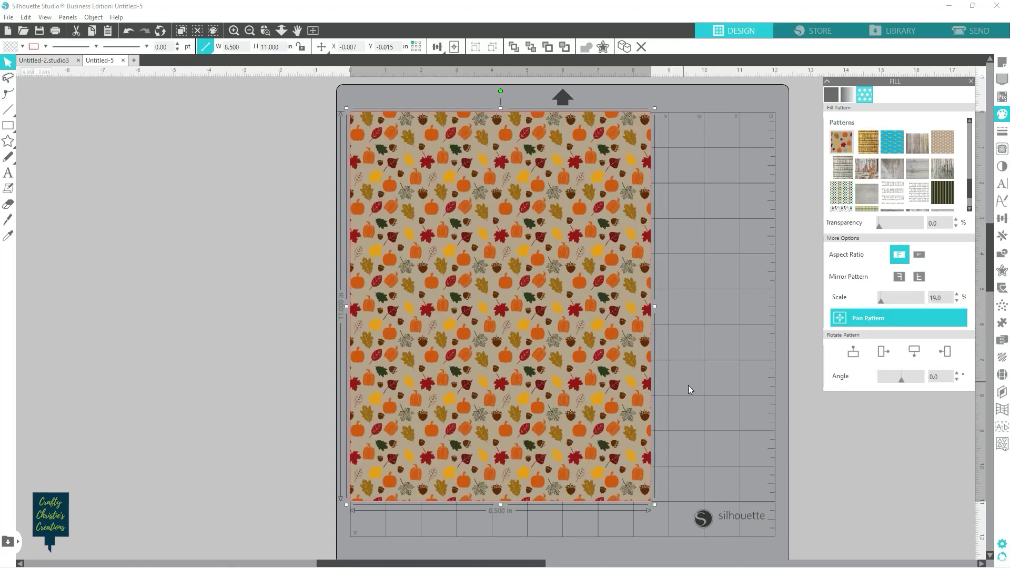
left_click(721, 358)
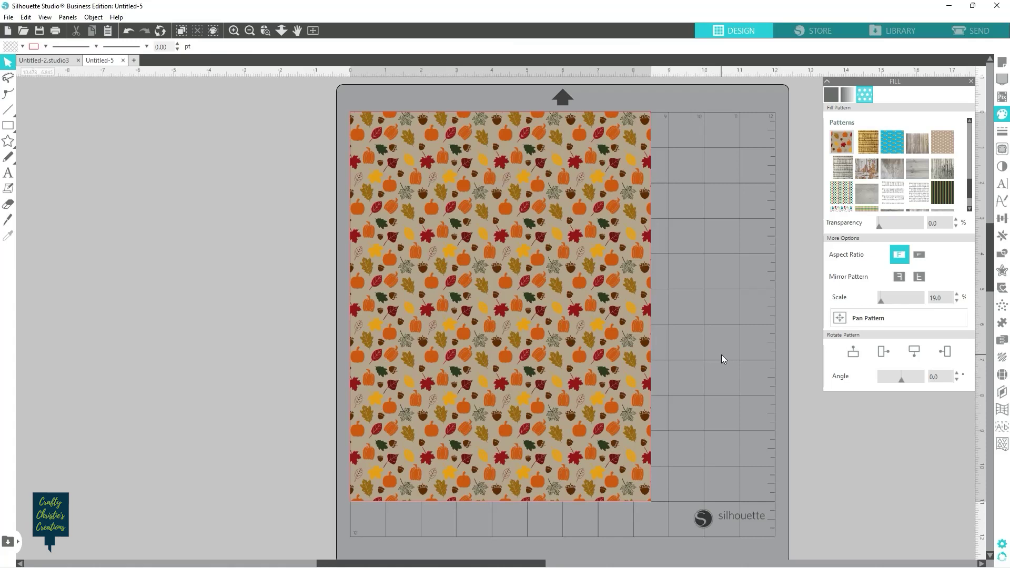
Step: Add the text "Hello Fall" in the empty area beside the mat and set its font to Ravie
left_click(10, 176)
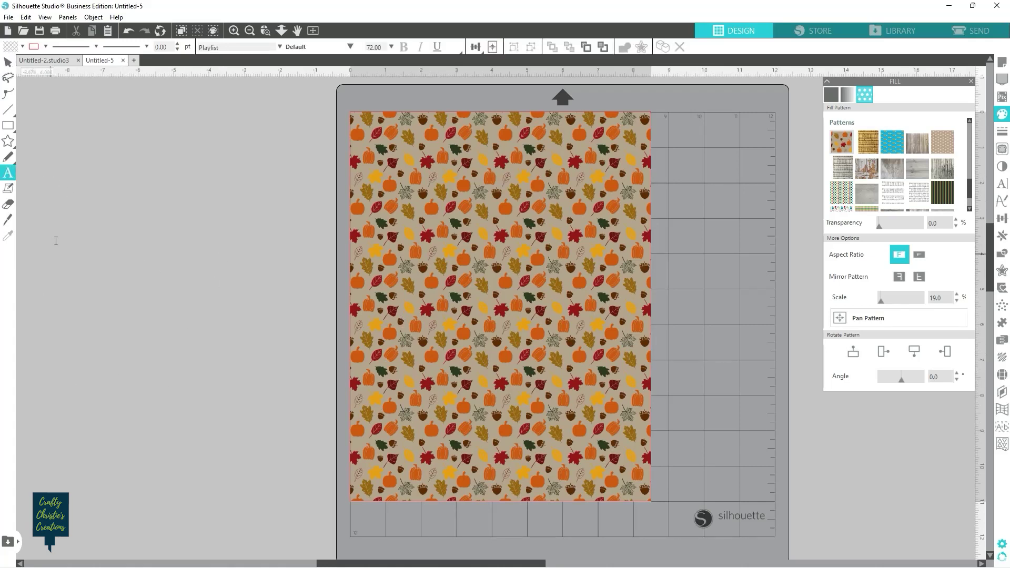
left_click(103, 230)
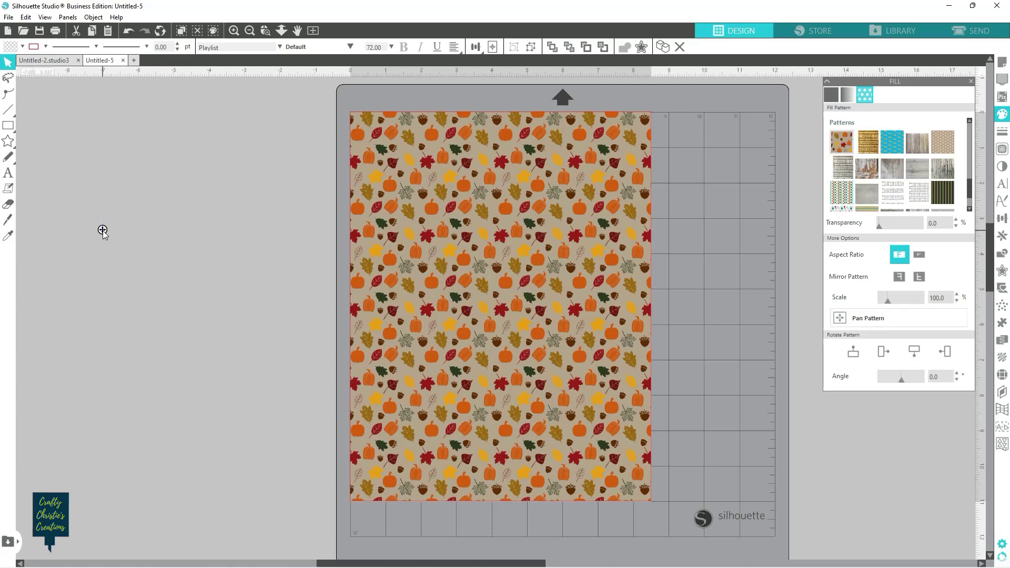
type("HELLO")
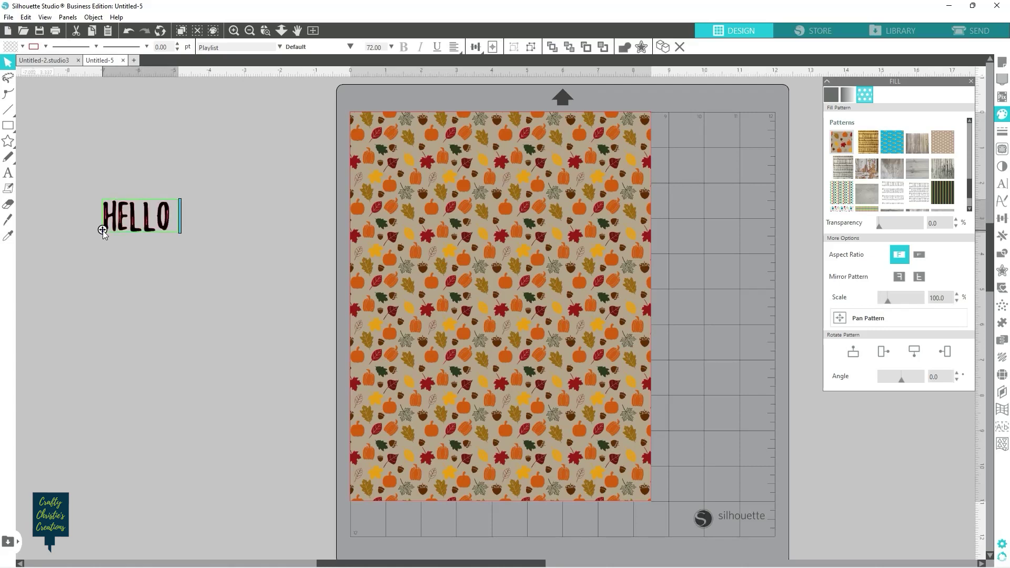
type(" FALL")
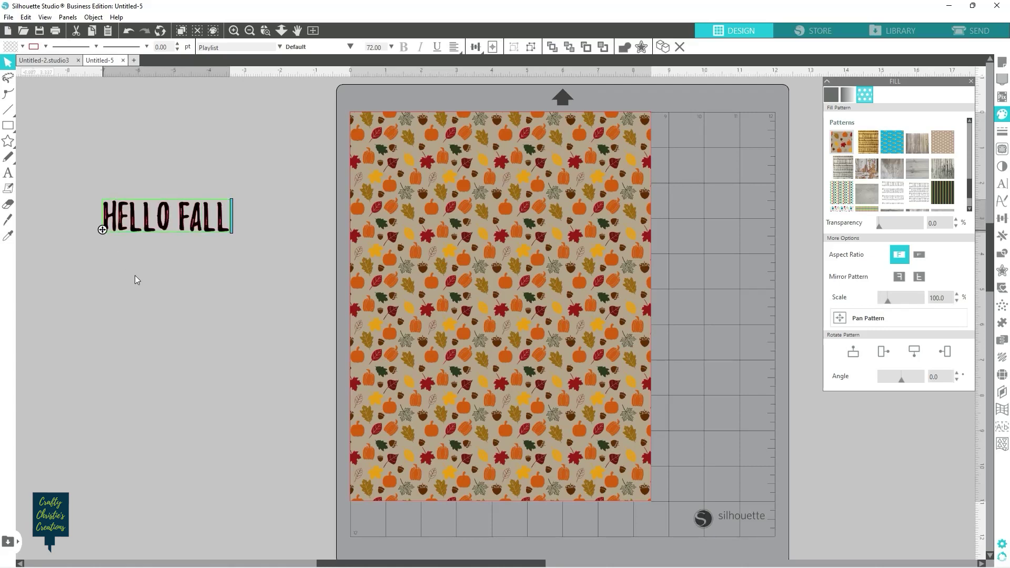
left_click(136, 279)
left_click(149, 213)
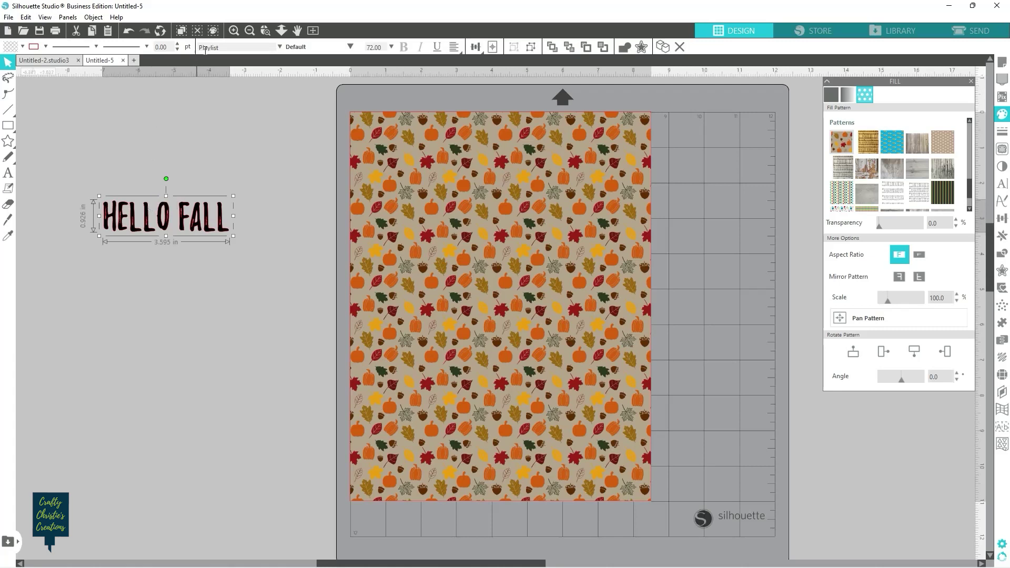
left_click(279, 47)
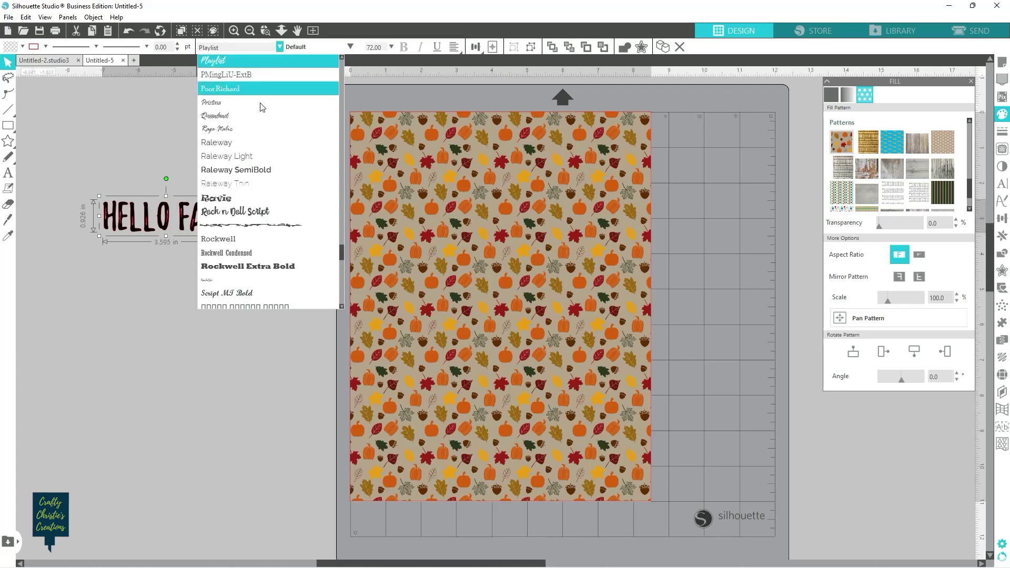
left_click(246, 201)
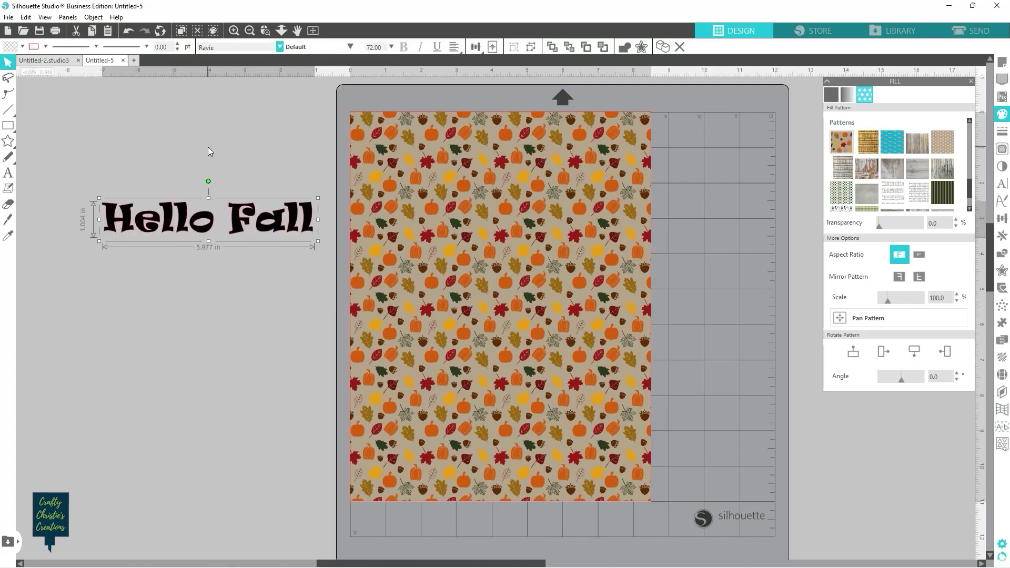
Step: Try dark green, tan, orange and golden-yellow solid fills on the Hello Fall text
left_click(971, 81)
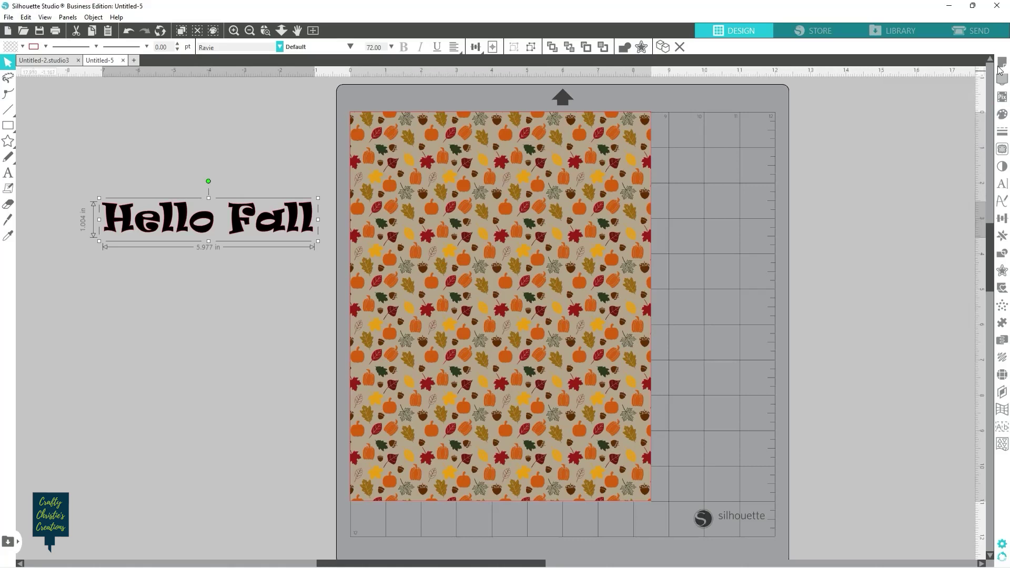
left_click(1003, 114)
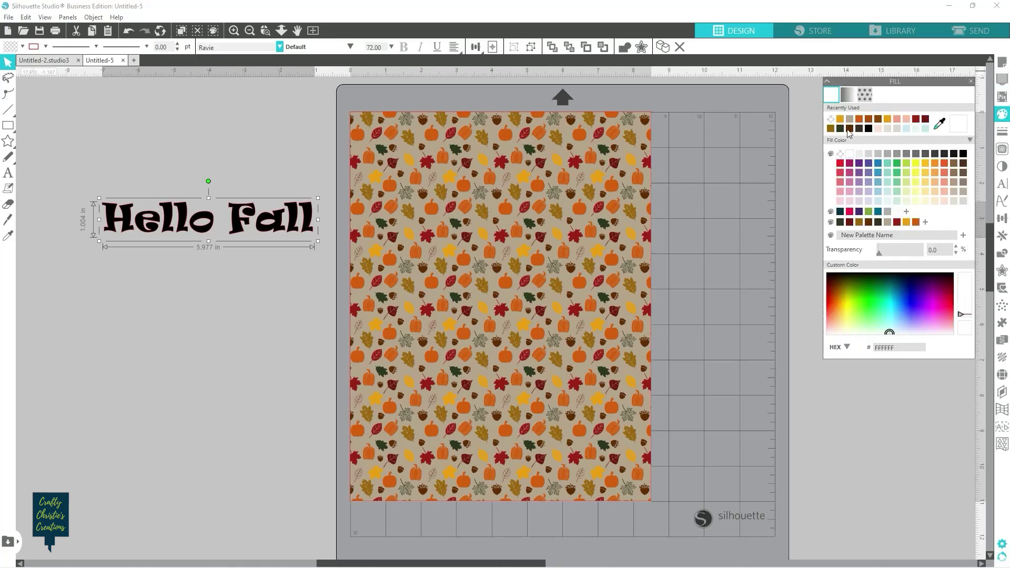
left_click(841, 222)
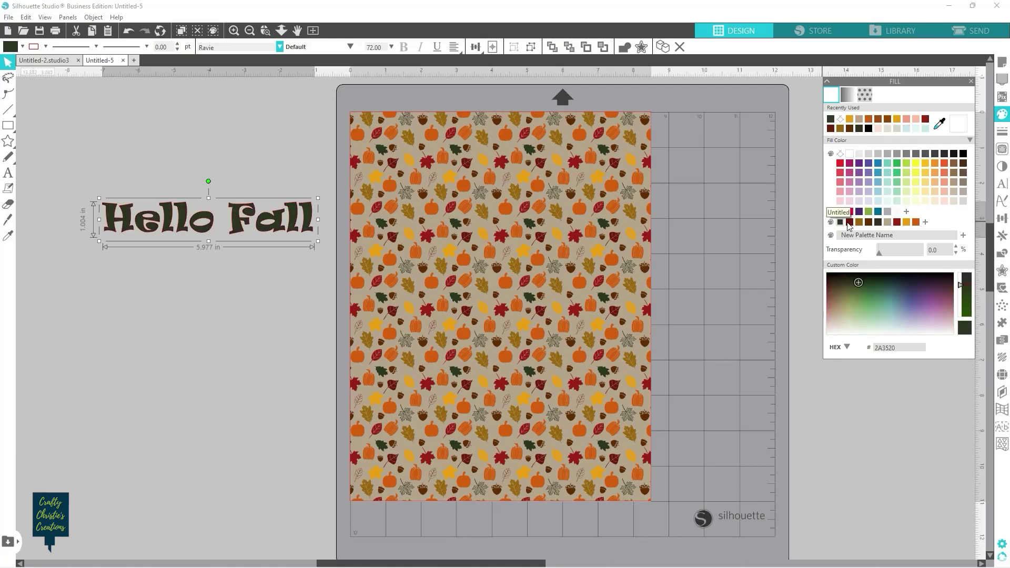
left_click(889, 222)
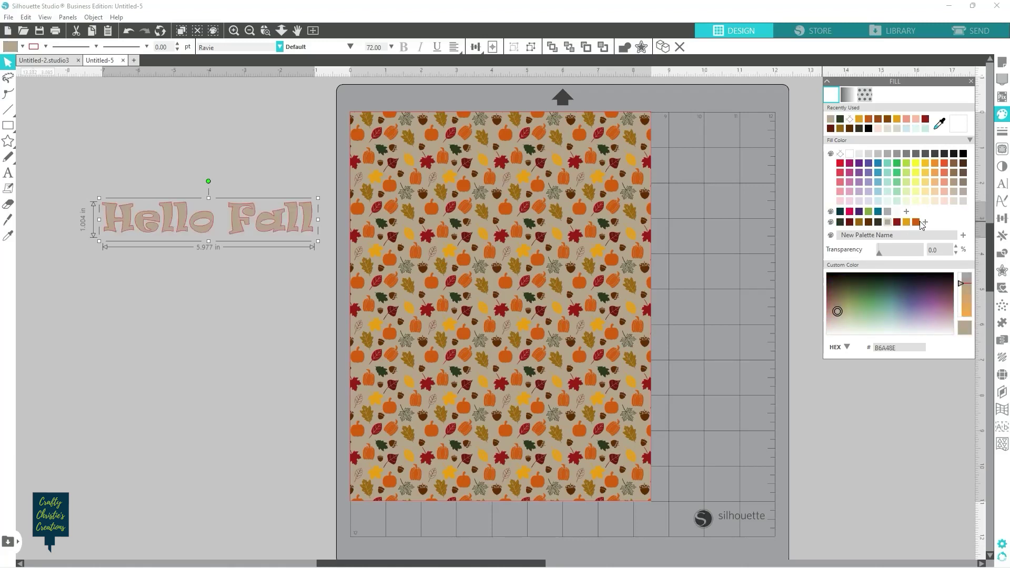
left_click(916, 223)
left_click(907, 223)
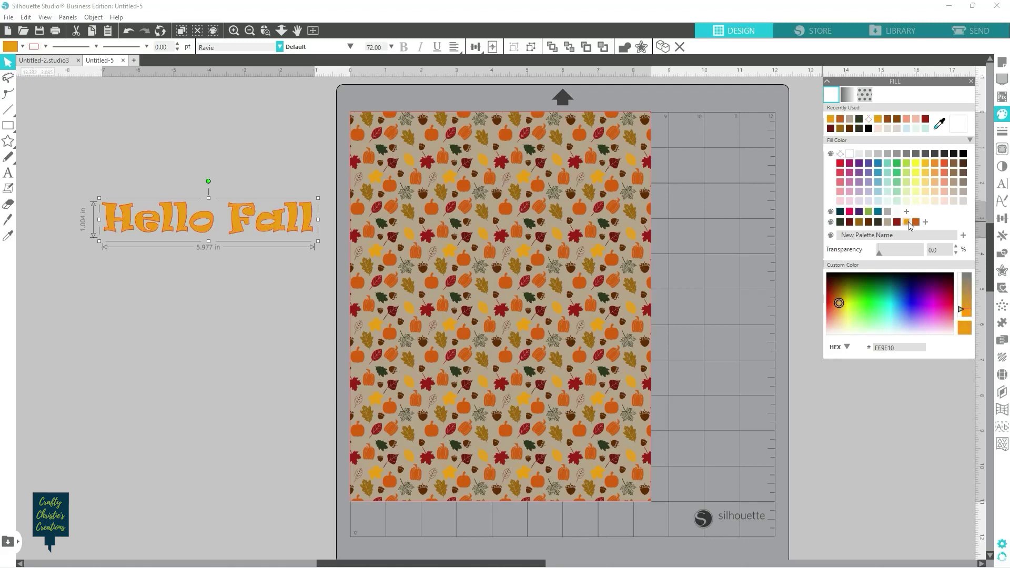
Step: Fill the Hello Fall text with light grey (EAEAEA) and remove its line color
left_click(860, 154)
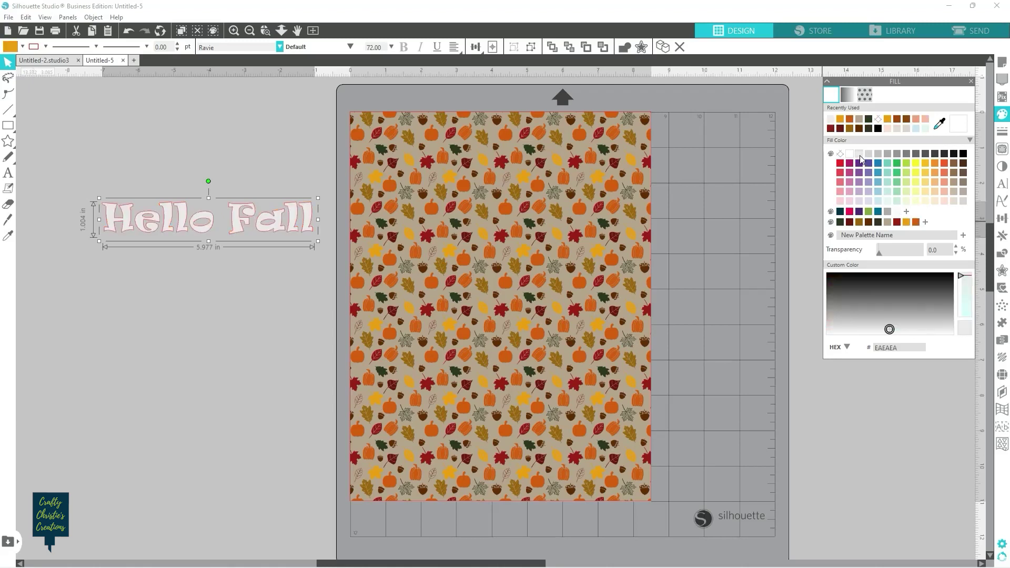
left_click(46, 47)
left_click(79, 63)
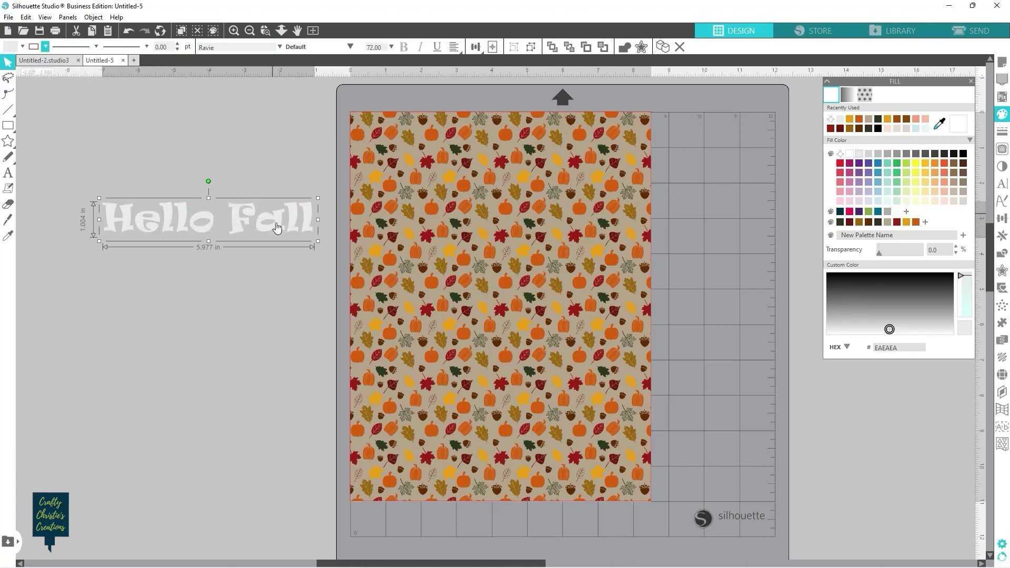
Step: Move the Hello Fall text onto the middle of the patterned rectangle and rotate it 90 degrees clockwise
left_click_drag(288, 231, 564, 311)
left_click_drag(564, 314, 564, 307)
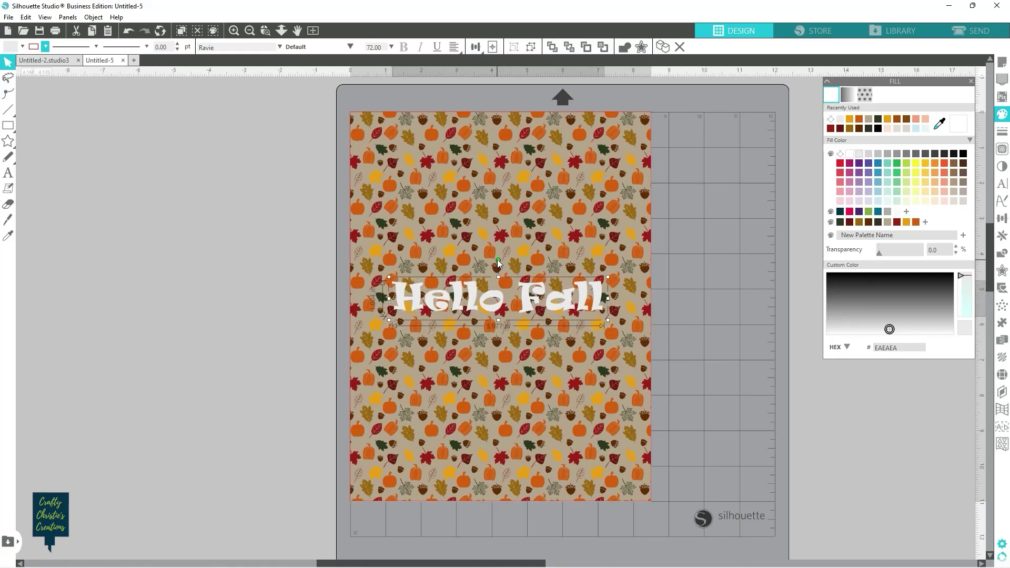
left_click_drag(498, 261, 538, 300)
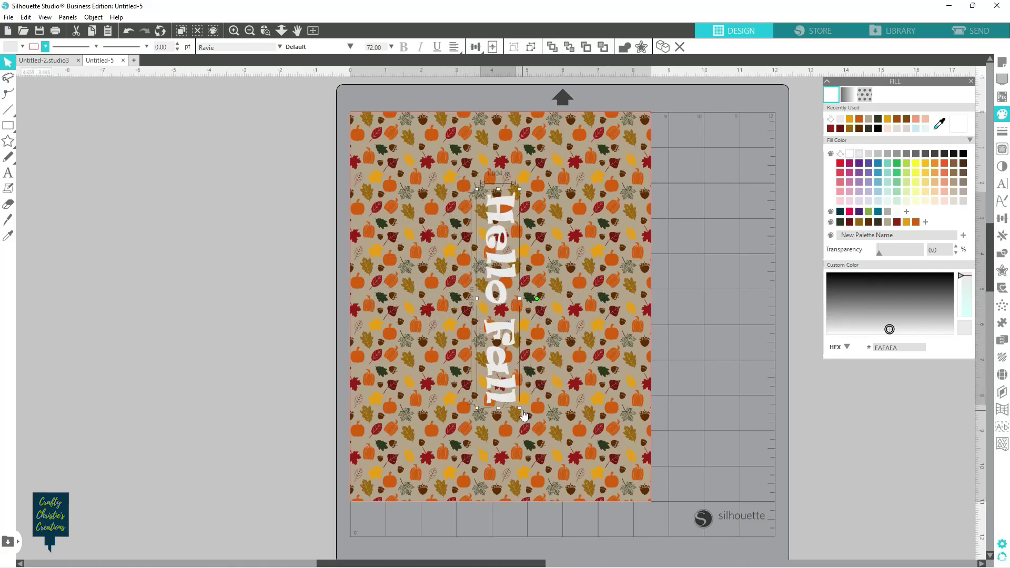
Step: Shrink the rotated Hello Fall text to about half its size, shift it slightly down to the pattern's centre, and deselect it
left_click_drag(519, 408, 511, 353)
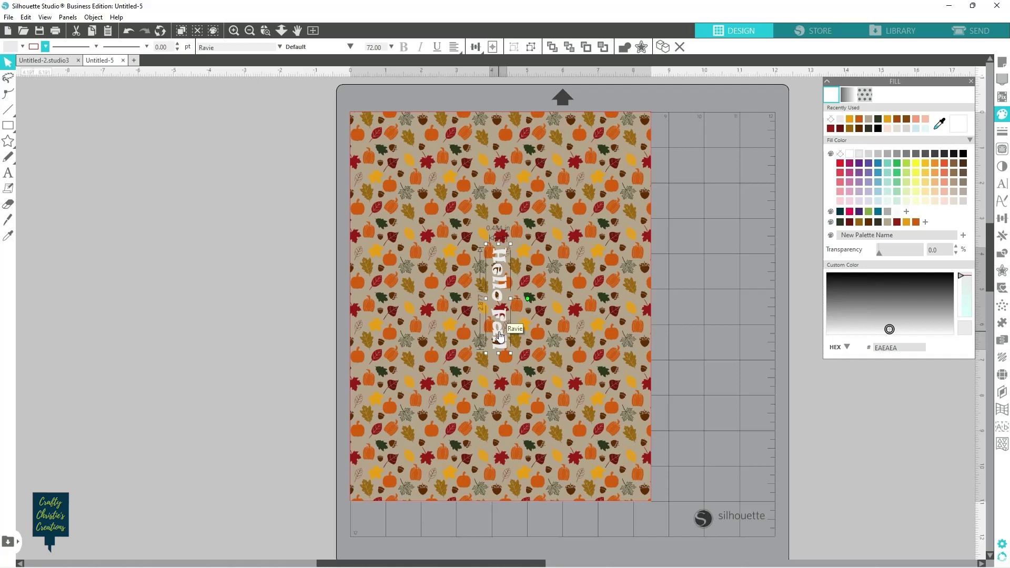
mouse_move(500, 336)
left_mouse_down()
mouse_move(499, 321)
mouse_move(500, 346)
left_mouse_up()
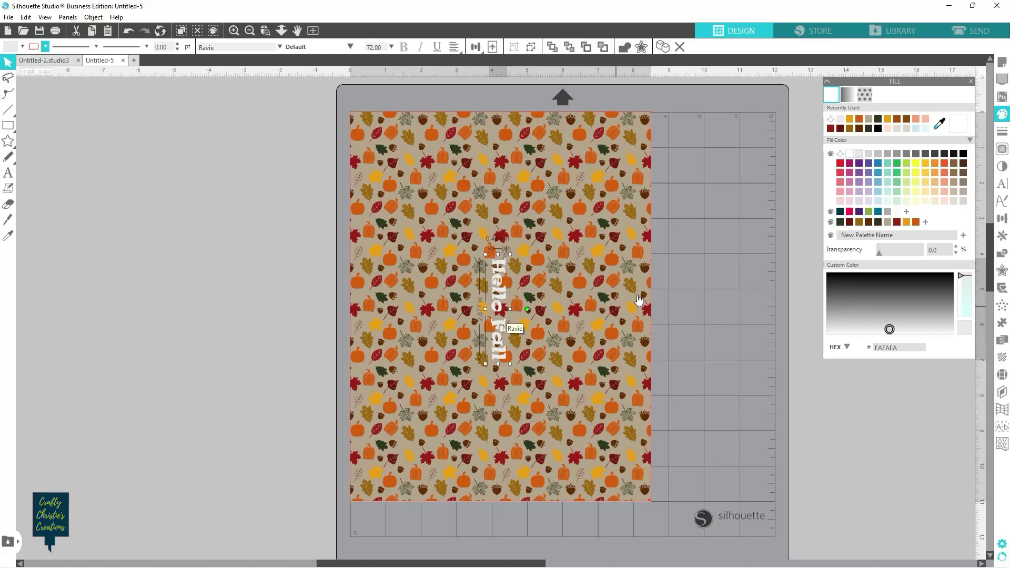
left_click(700, 299)
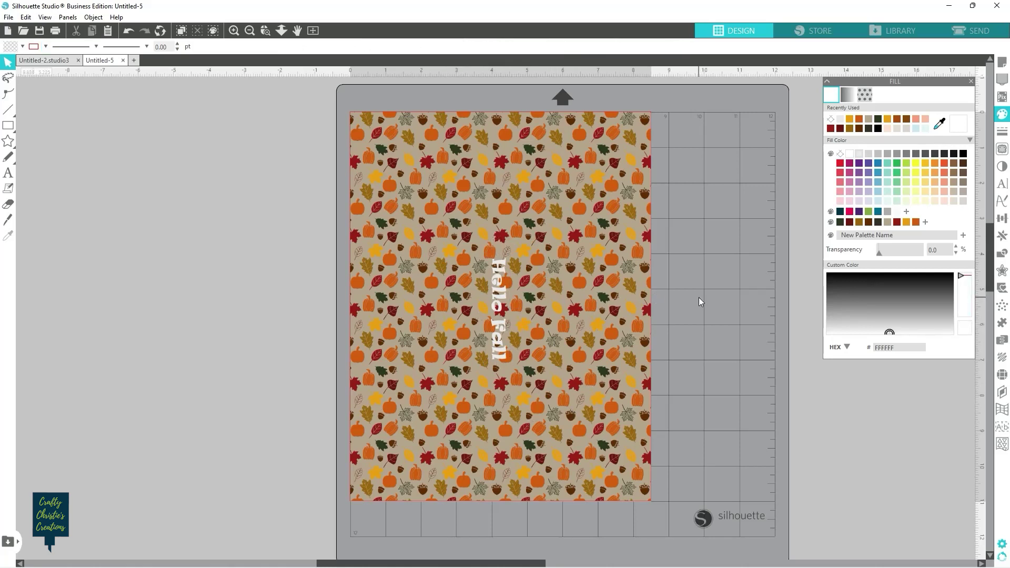